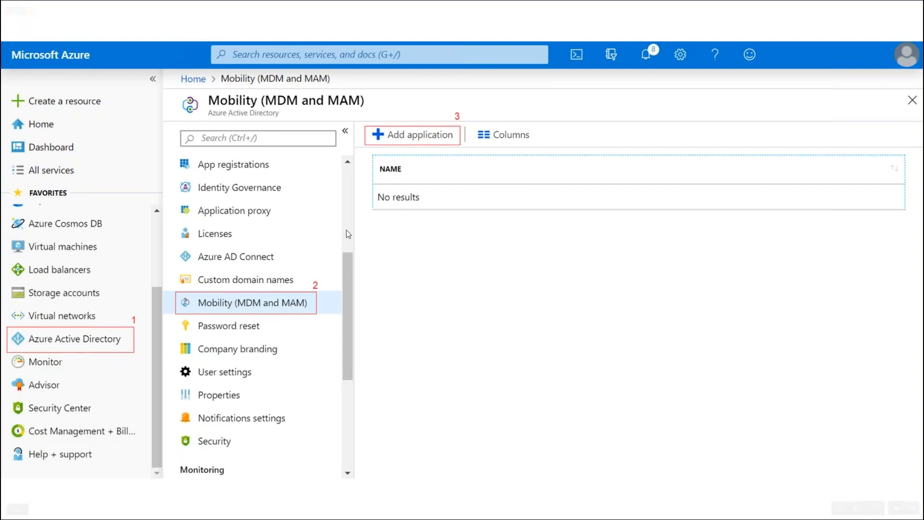
Advance the on-premises MDM integration slides to Azure Configure, then bring up the MDM Plus dashboard.
{"action": "key", "text": "Right"}
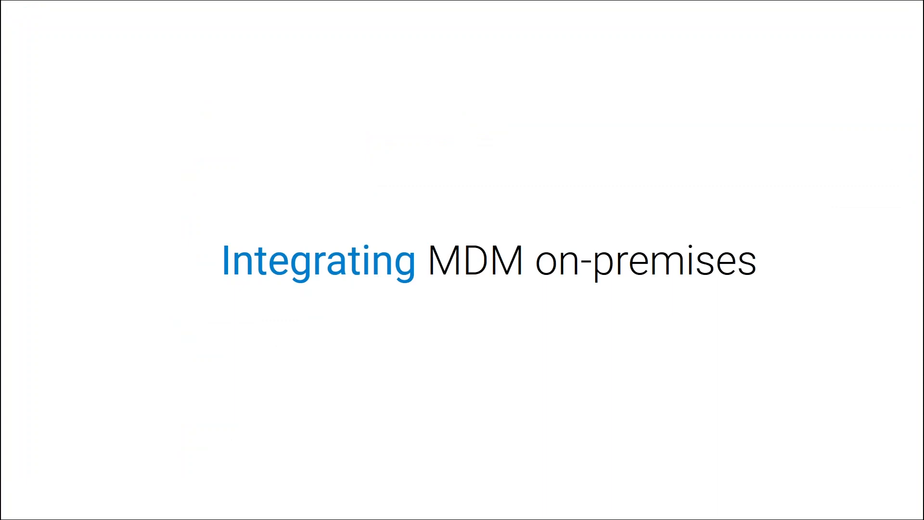
{"action": "key", "text": "Right"}
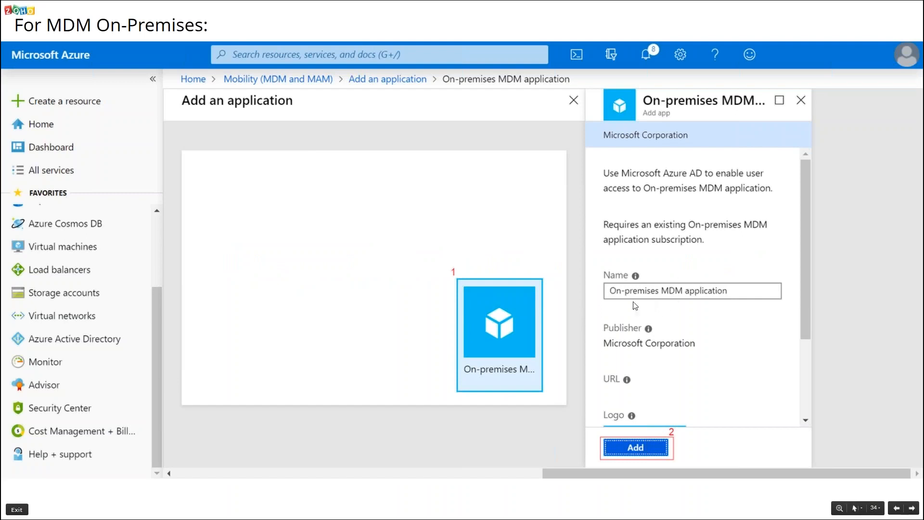
{"action": "left_click", "coordinate": [683, 297]}
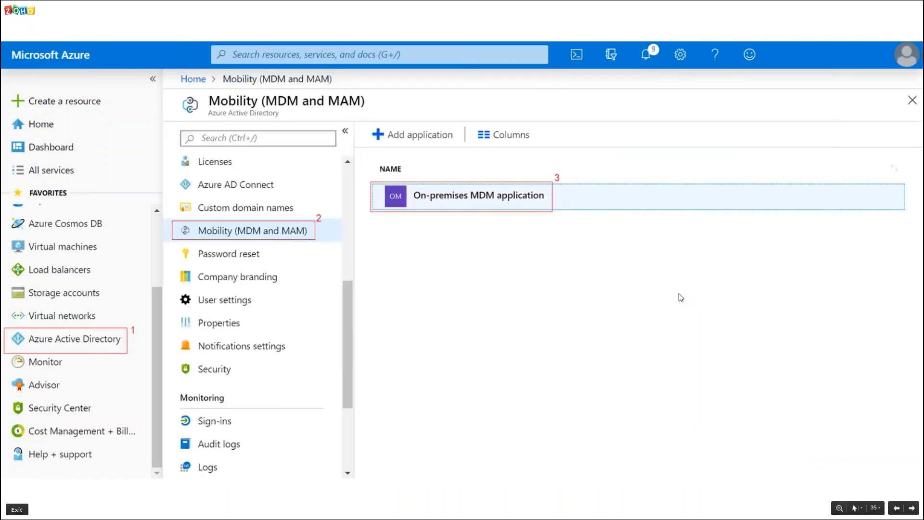
{"action": "left_click", "coordinate": [519, 218]}
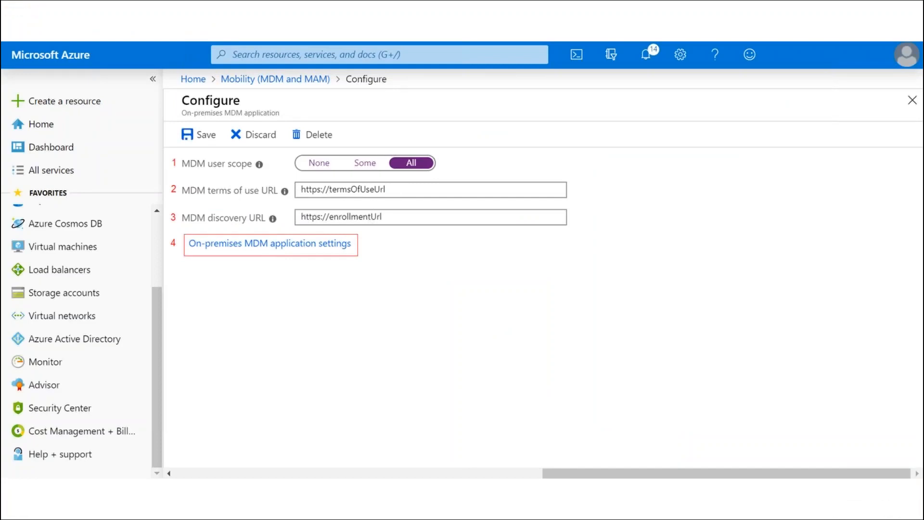
{"action": "key", "text": "alt+Tab"}
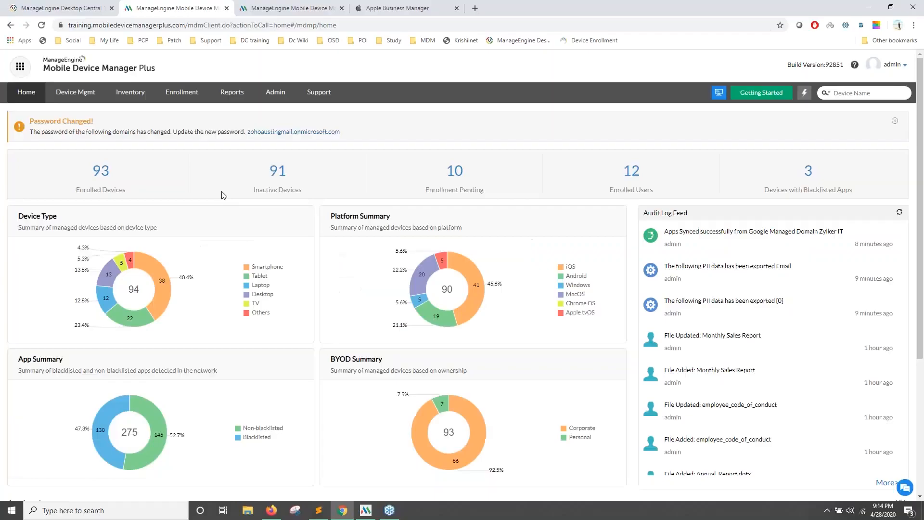
Copy the MDM terms of use URL from the Azure Enrollment (AutoPilot) setup page.
{"action": "left_click", "coordinate": [178, 94]}
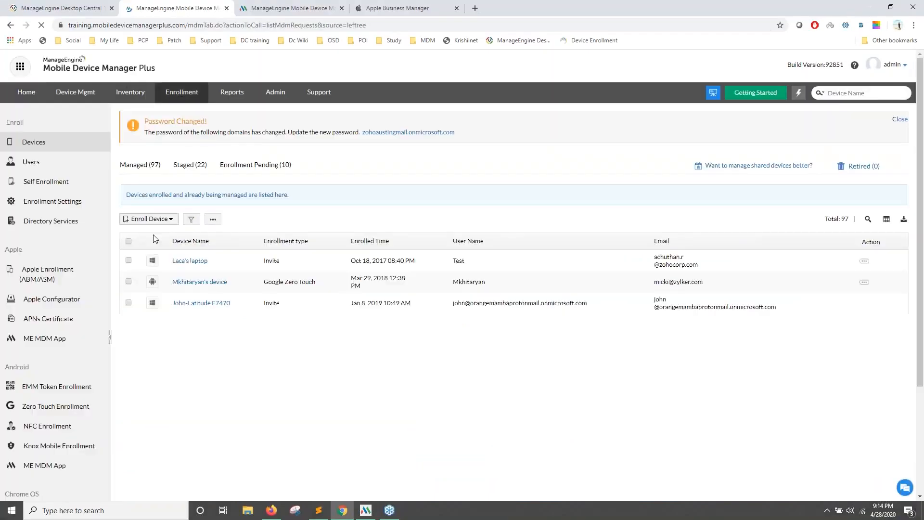
{"action": "scroll", "coordinate": [98, 200], "scroll_direction": "down", "scroll_amount": 2}
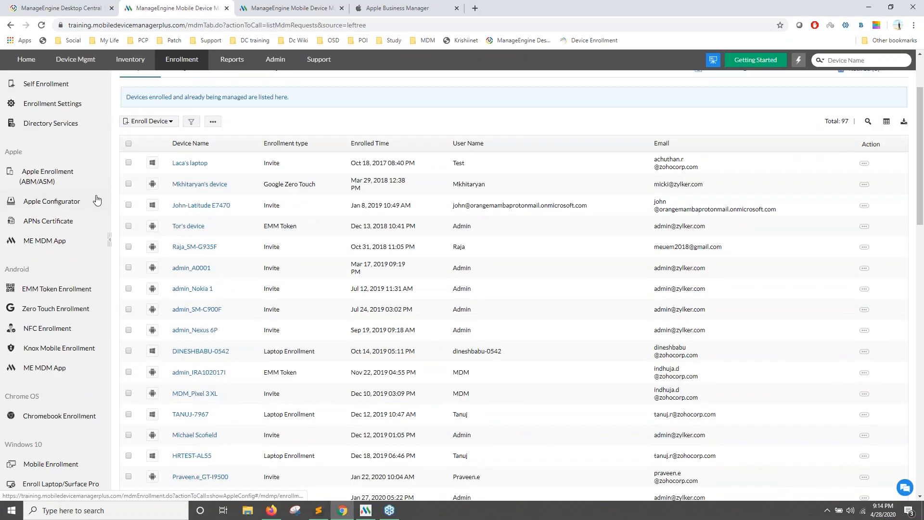
{"action": "scroll", "coordinate": [97, 200], "scroll_direction": "down", "scroll_amount": 3}
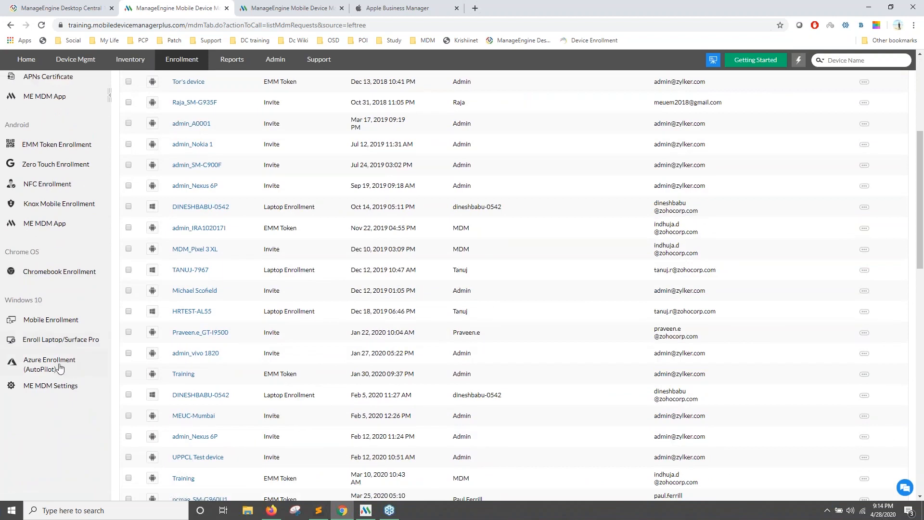
{"action": "left_click", "coordinate": [56, 368]}
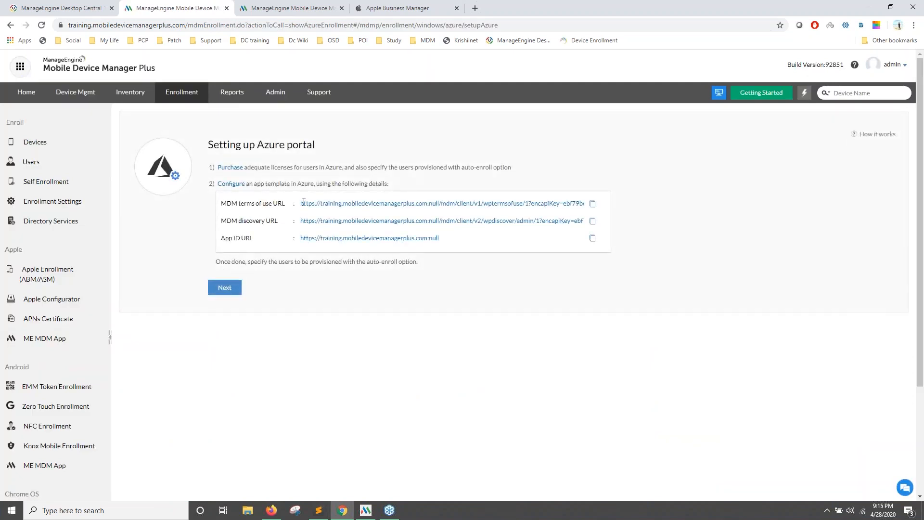
{"action": "left_click", "coordinate": [593, 204]}
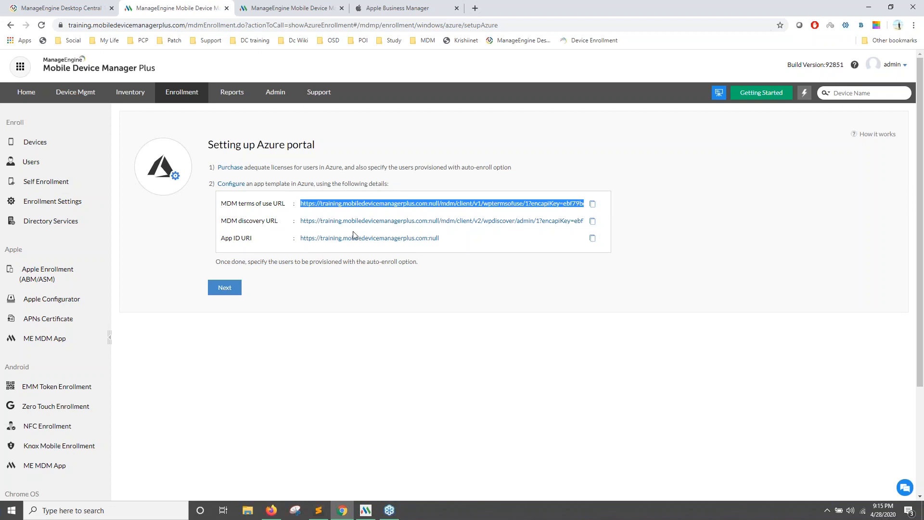
{"action": "key", "text": "alt+Tab"}
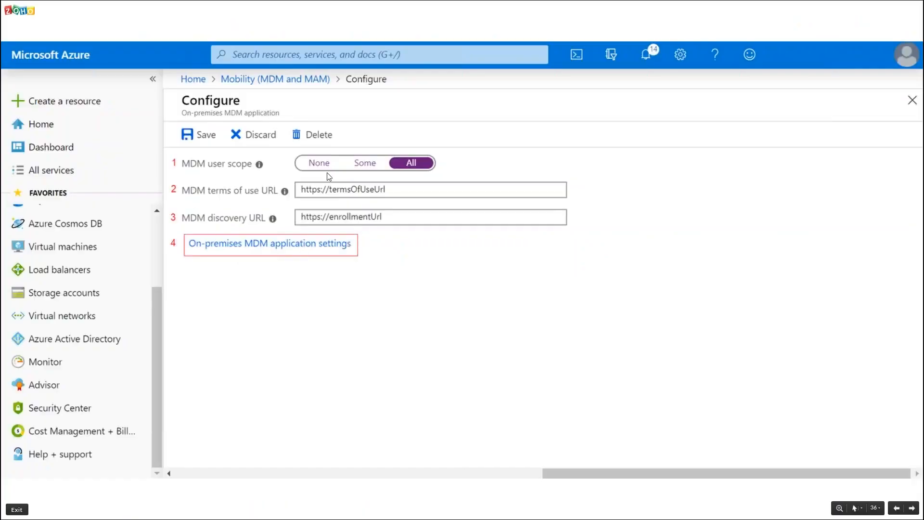
Advance the slideshow to slide 37, 'Expose an API'.
{"action": "left_click", "coordinate": [287, 252]}
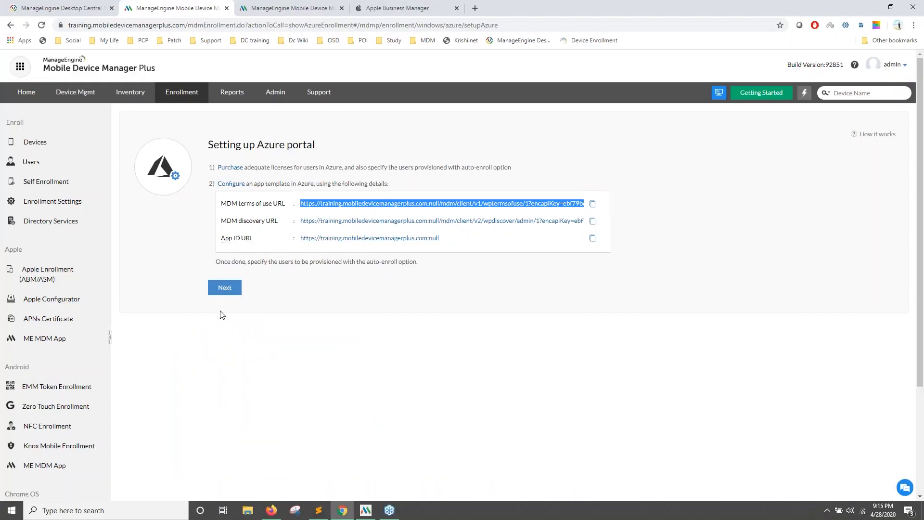
Scroll through the Azure portal setup URLs, then return to the Expose an API slide.
{"action": "scroll", "coordinate": [220, 313], "scroll_direction": "down", "scroll_amount": 2}
{"action": "scroll", "coordinate": [145, 231], "scroll_direction": "down", "scroll_amount": 2}
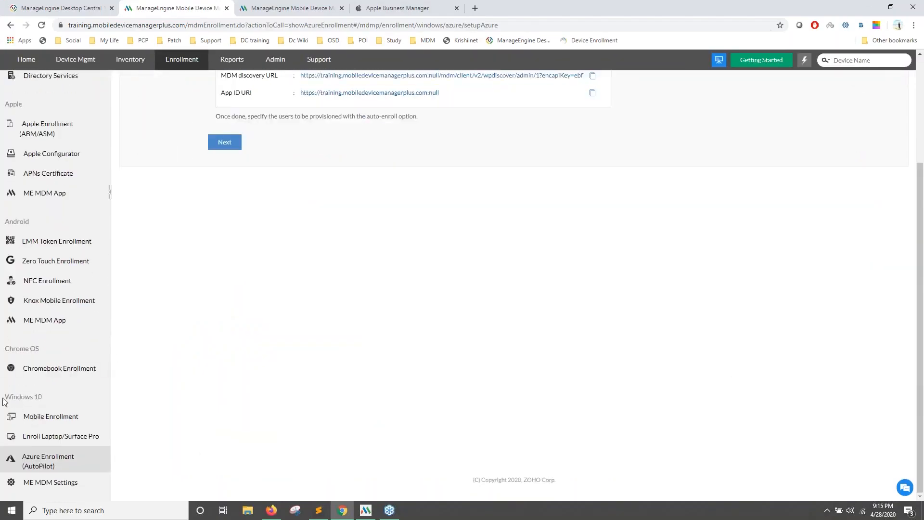
{"action": "scroll", "coordinate": [269, 264], "scroll_direction": "up", "scroll_amount": 3}
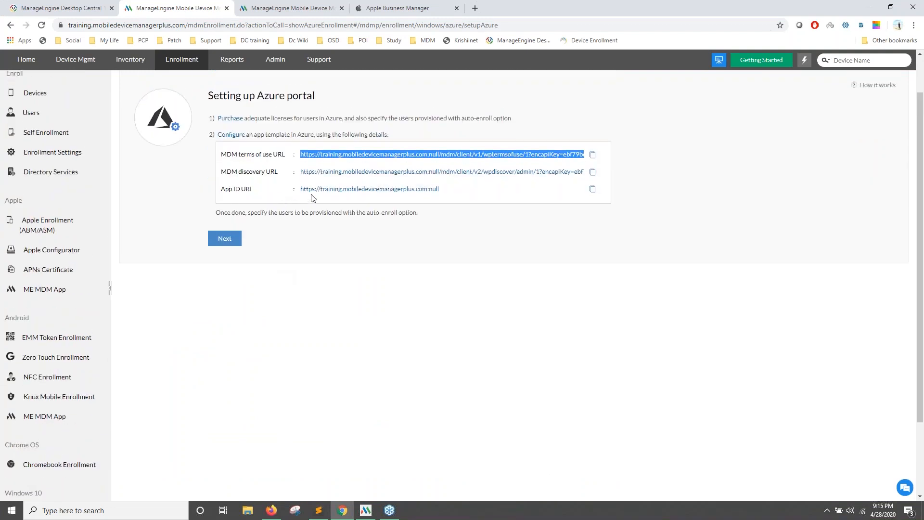
{"action": "key", "text": "alt+Tab"}
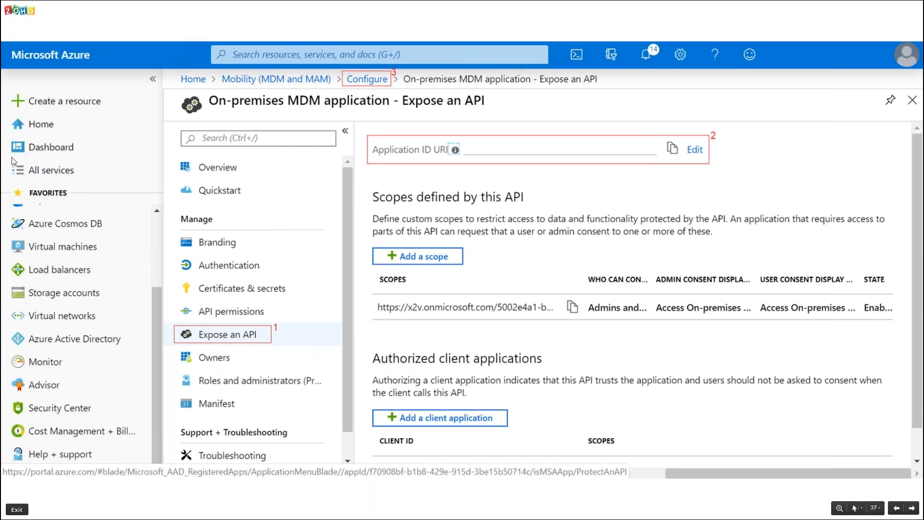
Advance slides 38–42 through MDM Cloud integration to the ManageEngine MDM Configure slide.
{"action": "key", "text": "Right"}
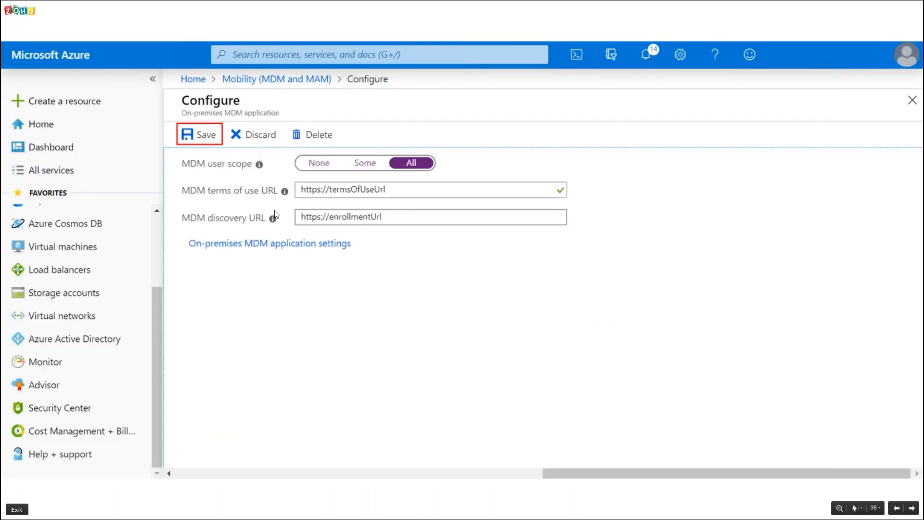
{"action": "key", "text": "Right"}
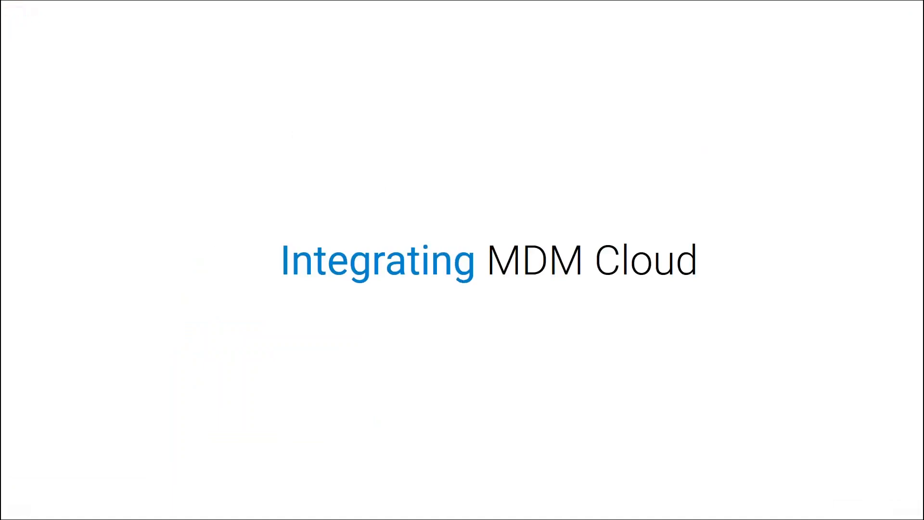
{"action": "left_click", "coordinate": [497, 298]}
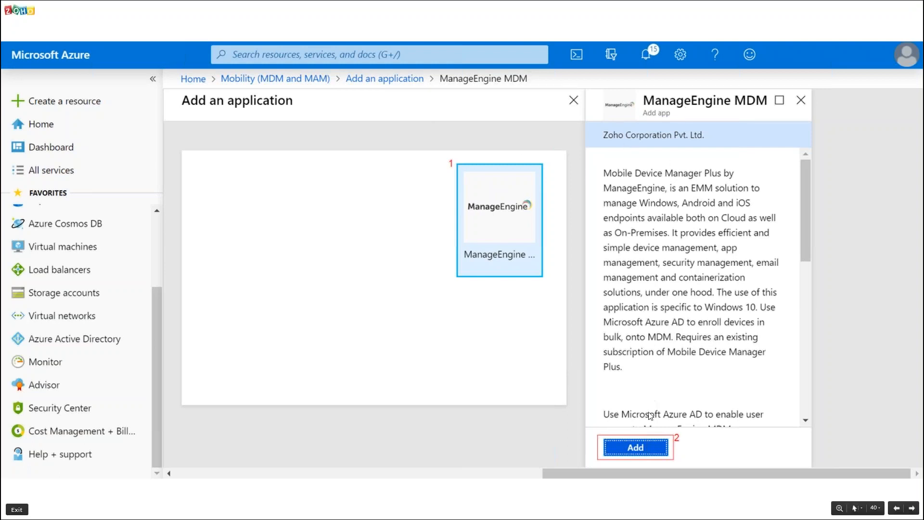
{"action": "left_click", "coordinate": [627, 448]}
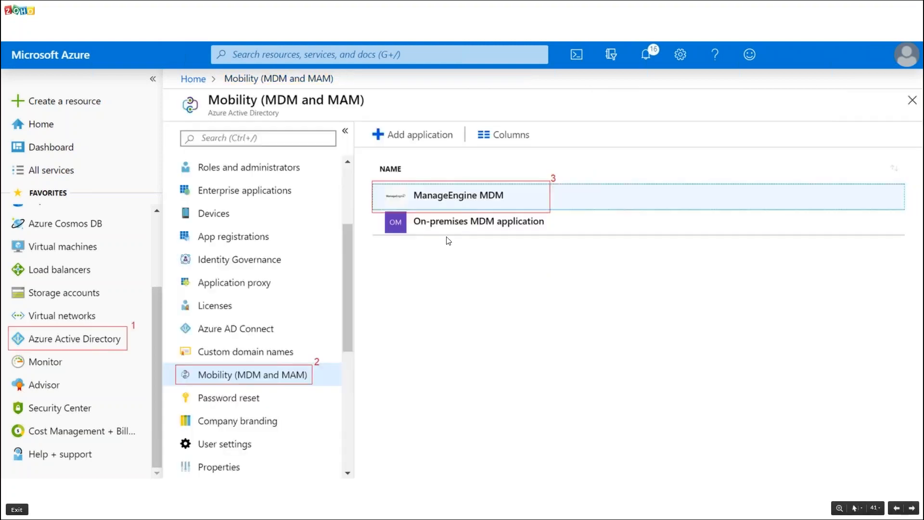
{"action": "left_click", "coordinate": [444, 204]}
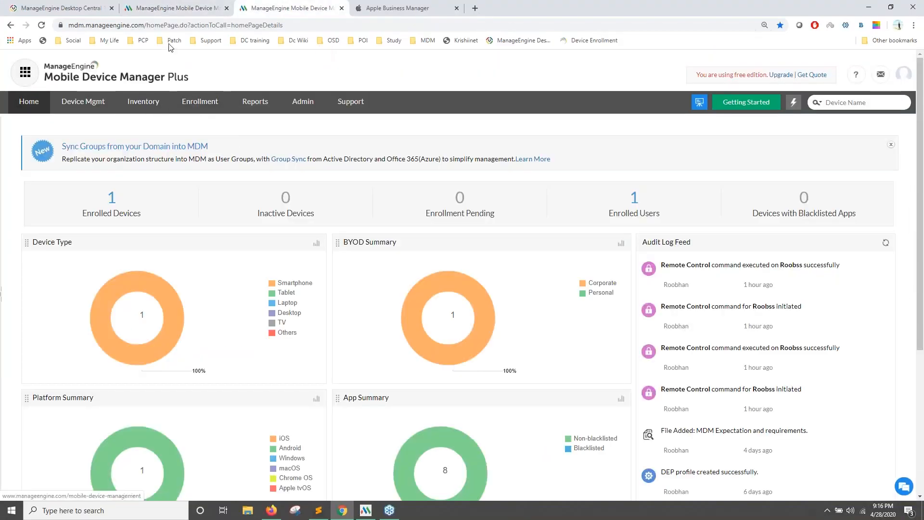
Reopen the cloud console's Azure Enrollment (AutoPilot) setup page and scroll through its URLs.
{"action": "left_click", "coordinate": [201, 104]}
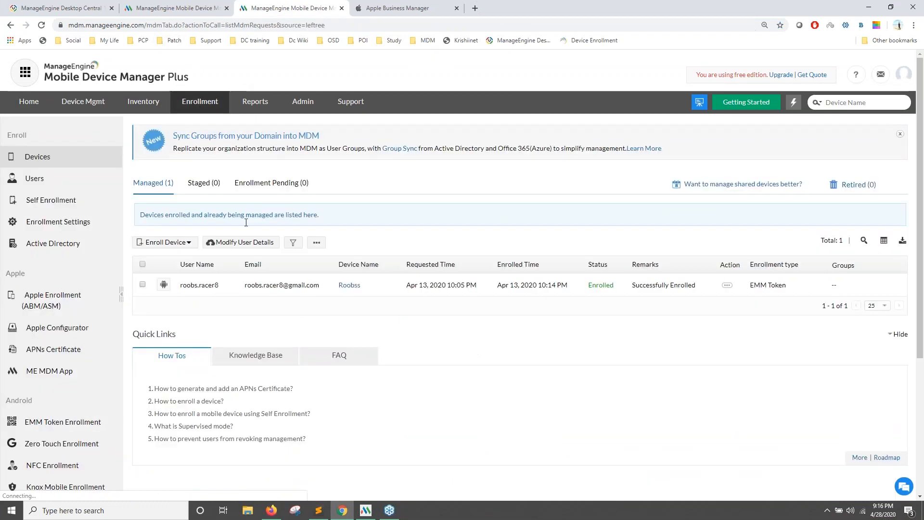
{"action": "scroll", "coordinate": [187, 298], "scroll_direction": "down", "scroll_amount": 5}
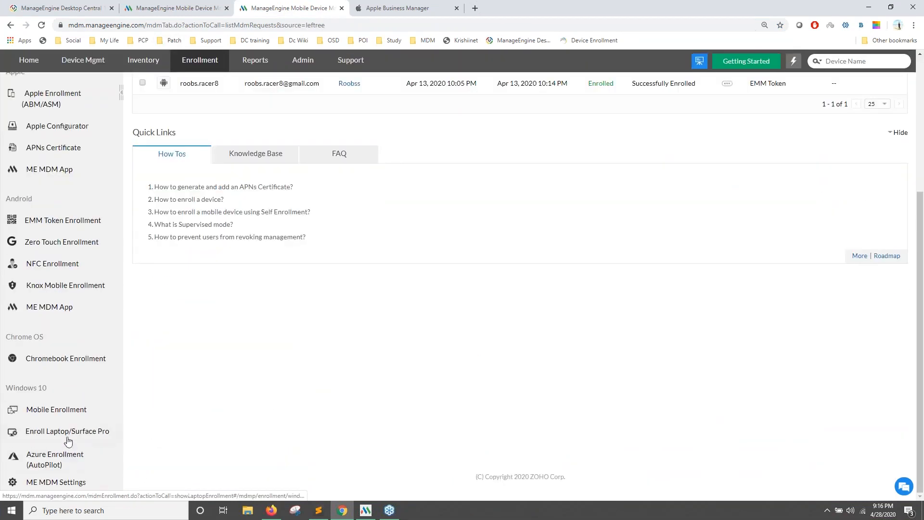
{"action": "left_click", "coordinate": [61, 457]}
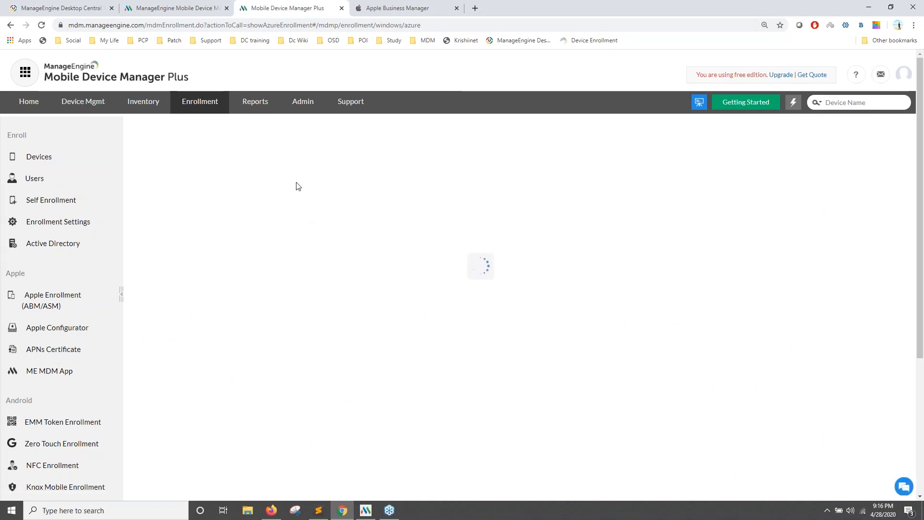
{"action": "scroll", "coordinate": [296, 186], "scroll_direction": "down", "scroll_amount": 3}
{"action": "scroll", "coordinate": [311, 203], "scroll_direction": "up", "scroll_amount": 3}
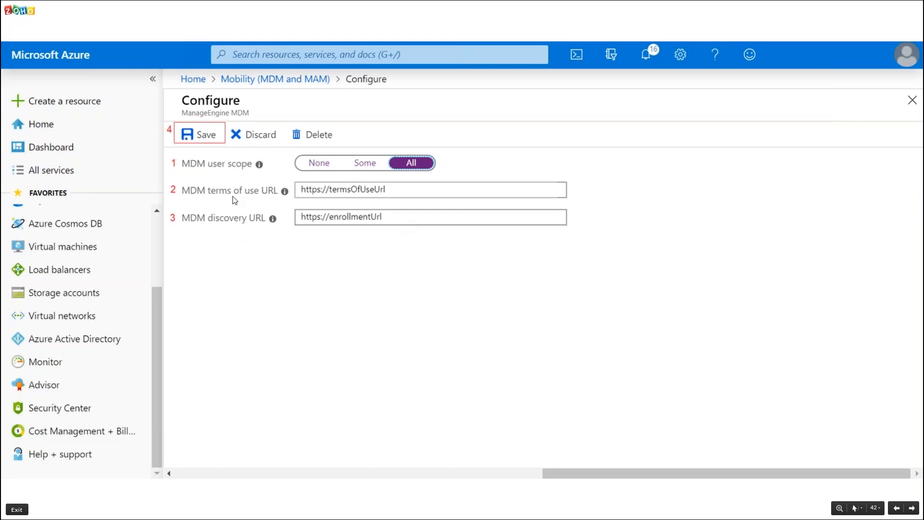
Advance slides 43–46 from Microsoft sign-in through AutoPilot profile creation to uploading device details.
{"action": "key", "text": "Right"}
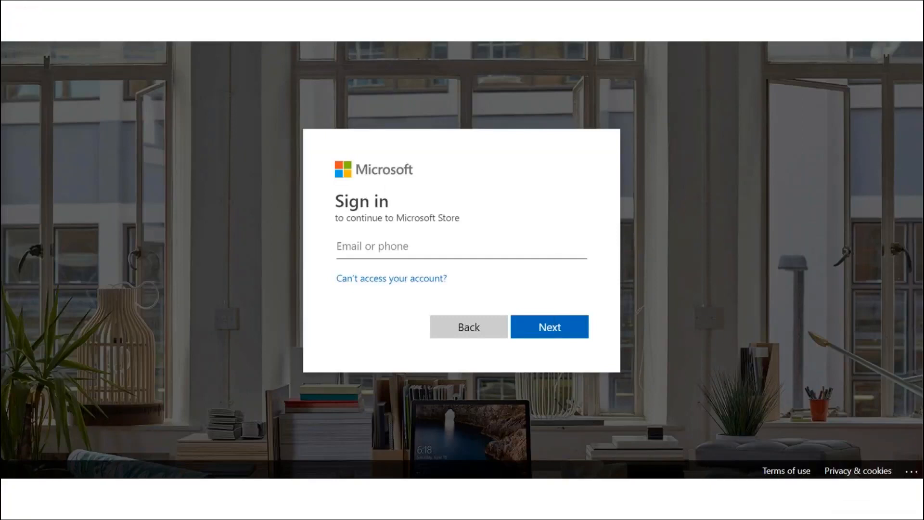
{"action": "key", "text": "Right"}
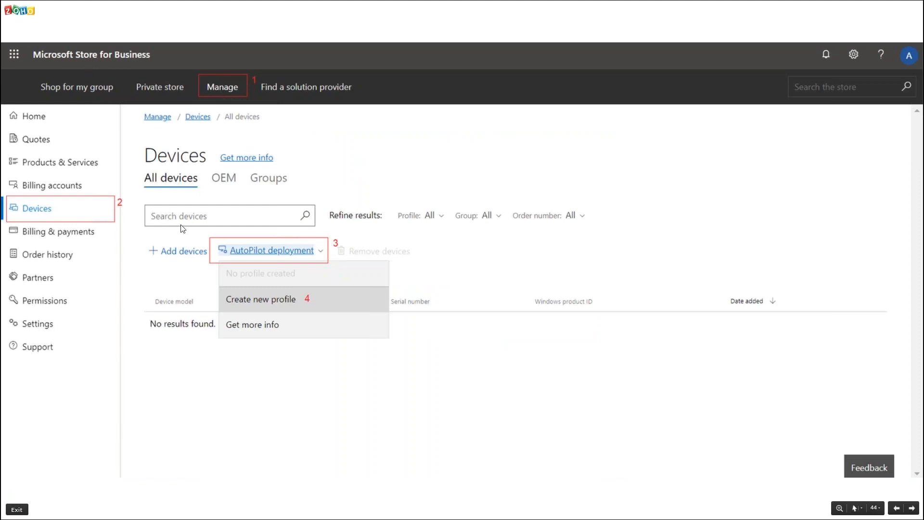
{"action": "left_click", "coordinate": [273, 296]}
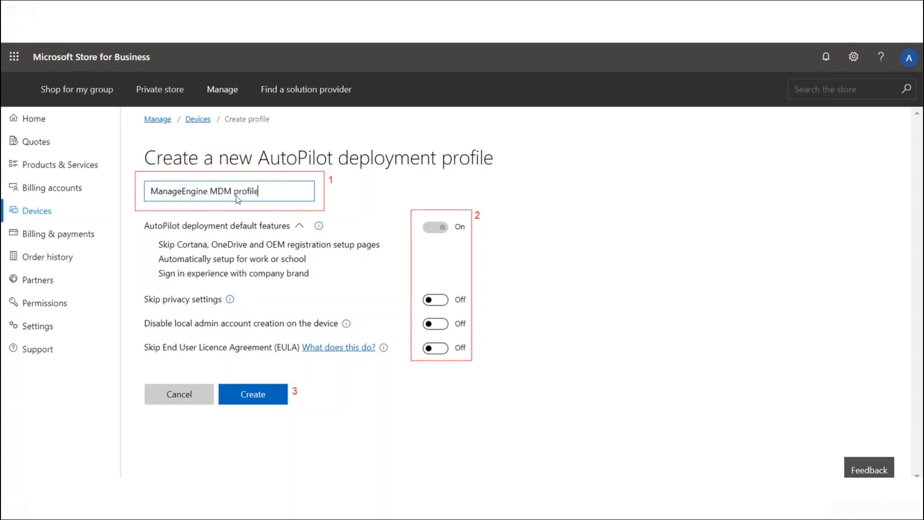
{"action": "key", "text": "Right"}
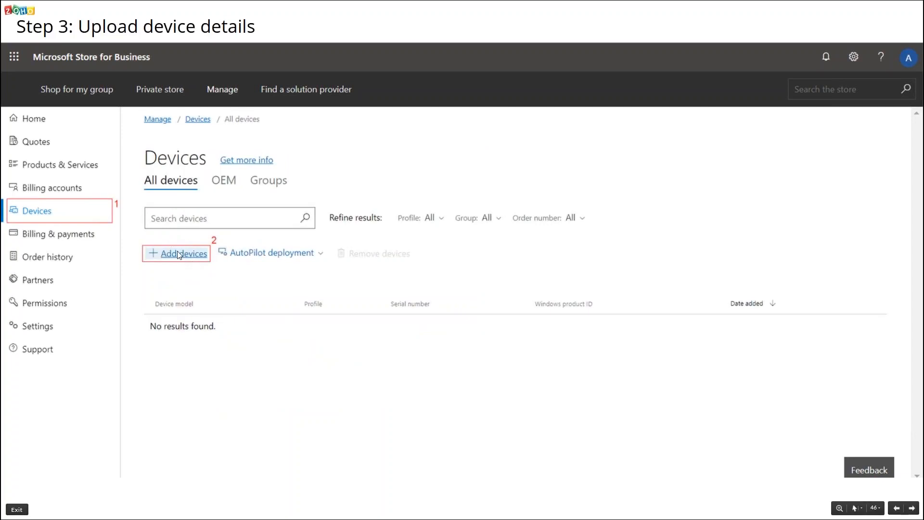
Advance through the add-devices, device selection and deployment slides to the applied ManageEngine MDM profile.
{"action": "key", "text": "Right"}
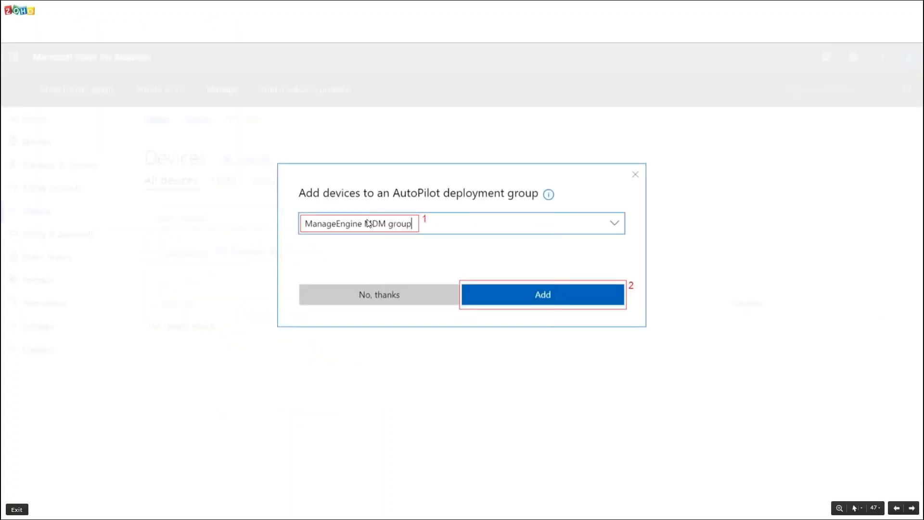
{"action": "key", "text": "Right"}
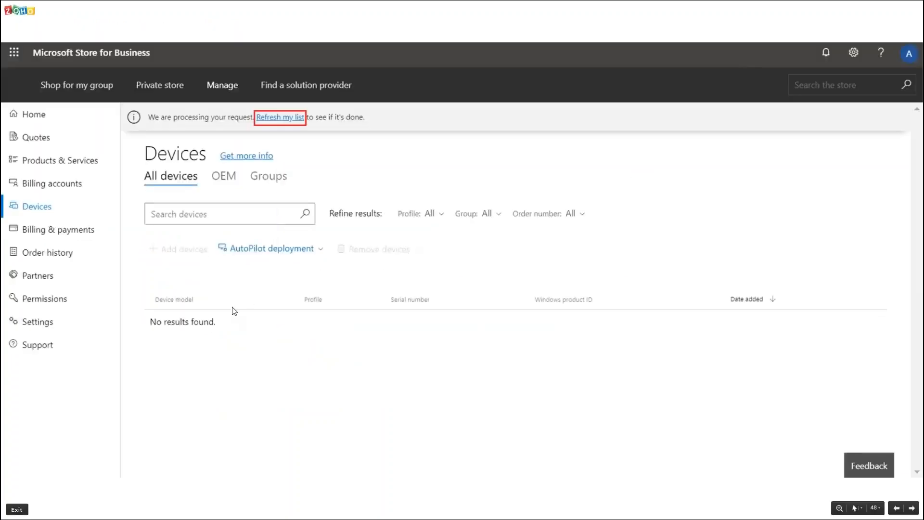
{"action": "key", "text": "Right"}
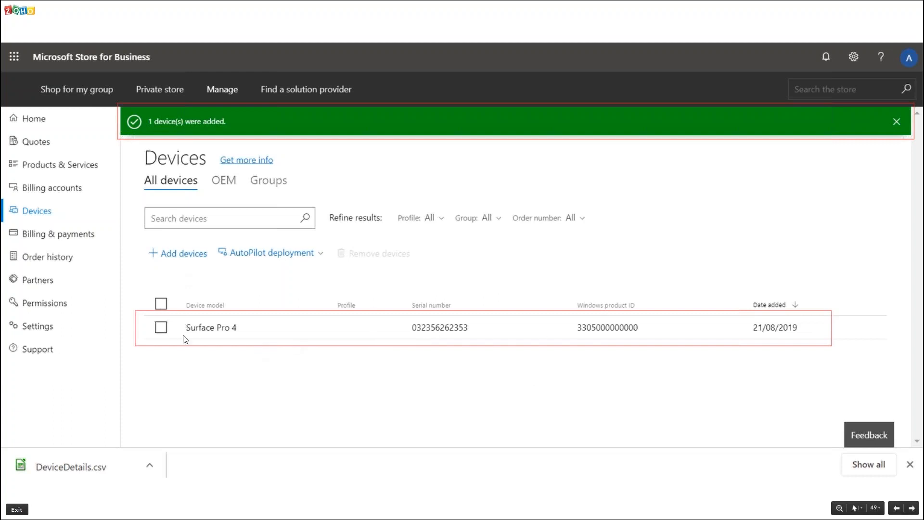
{"action": "left_click", "coordinate": [169, 332]}
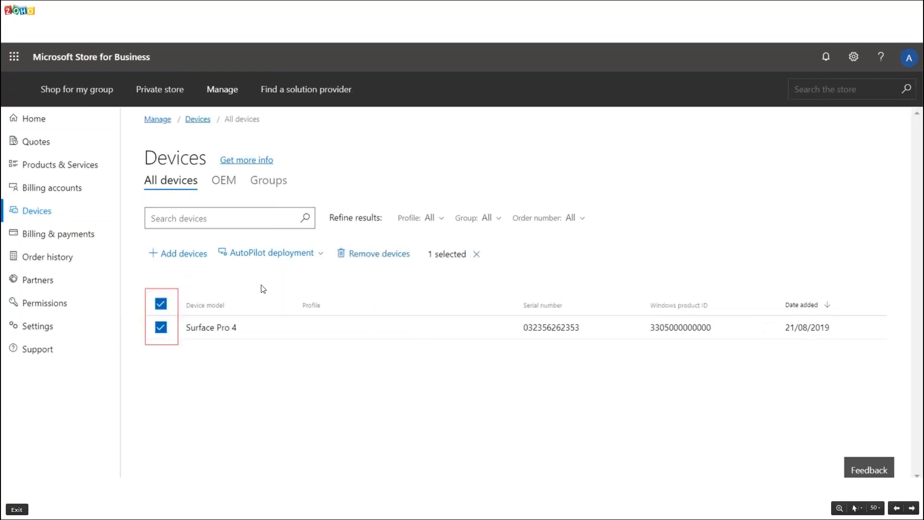
{"action": "left_click", "coordinate": [282, 256]}
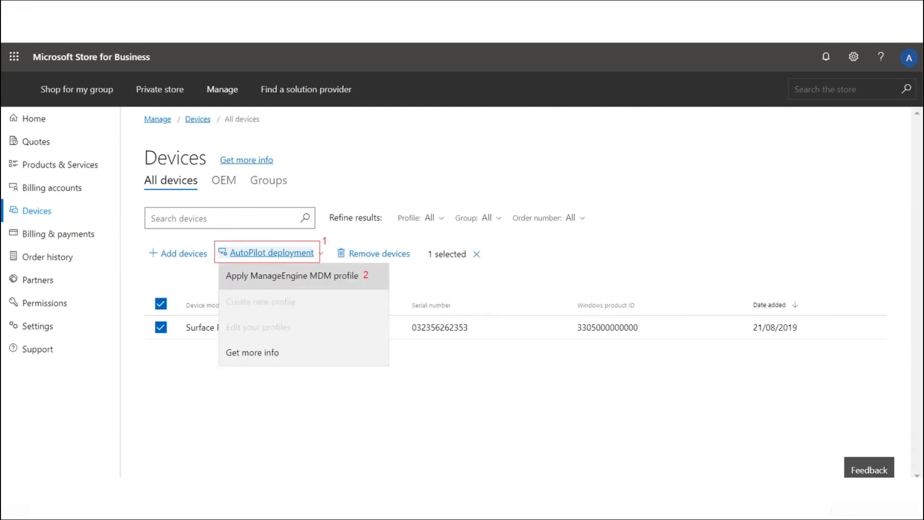
{"action": "left_click", "coordinate": [319, 286]}
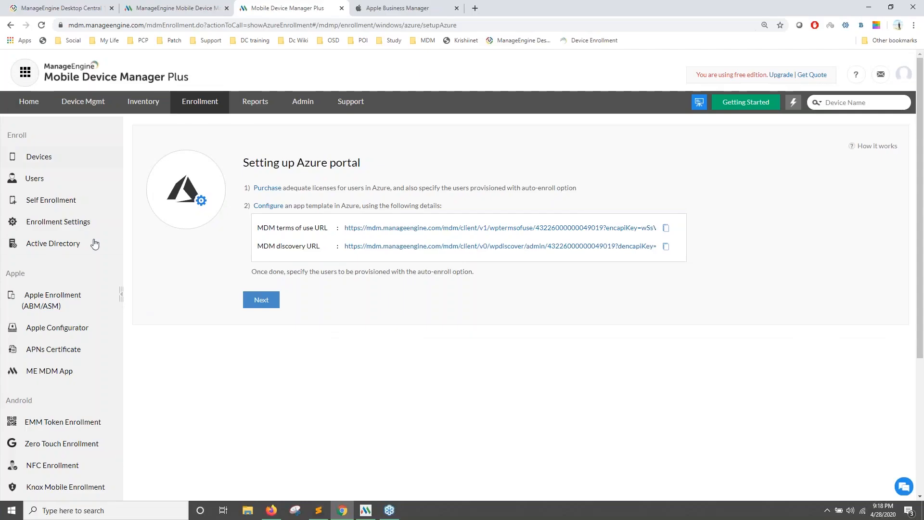
In the training MDM tab, open Enroll > Devices and show the Staged devices list.
{"action": "left_click", "coordinate": [181, 7]}
{"action": "left_click", "coordinate": [47, 148]}
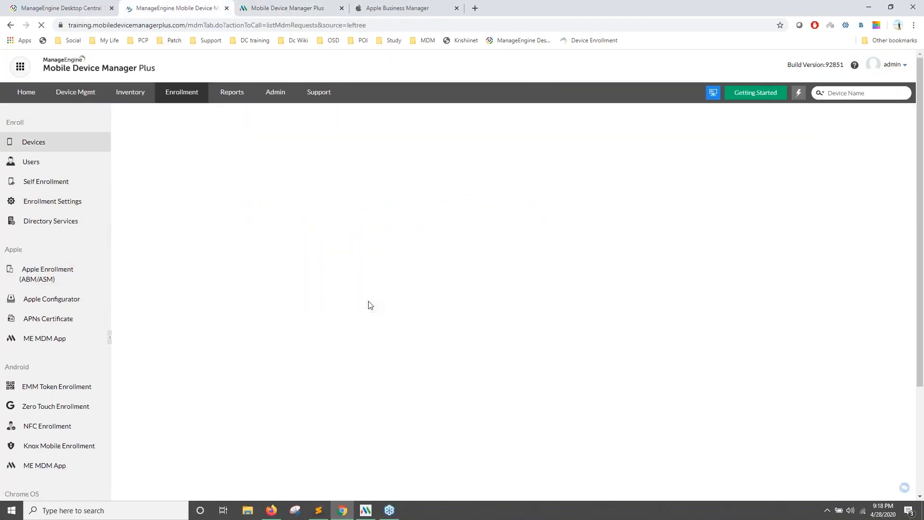
{"action": "scroll", "coordinate": [370, 305], "scroll_direction": "down", "scroll_amount": 1}
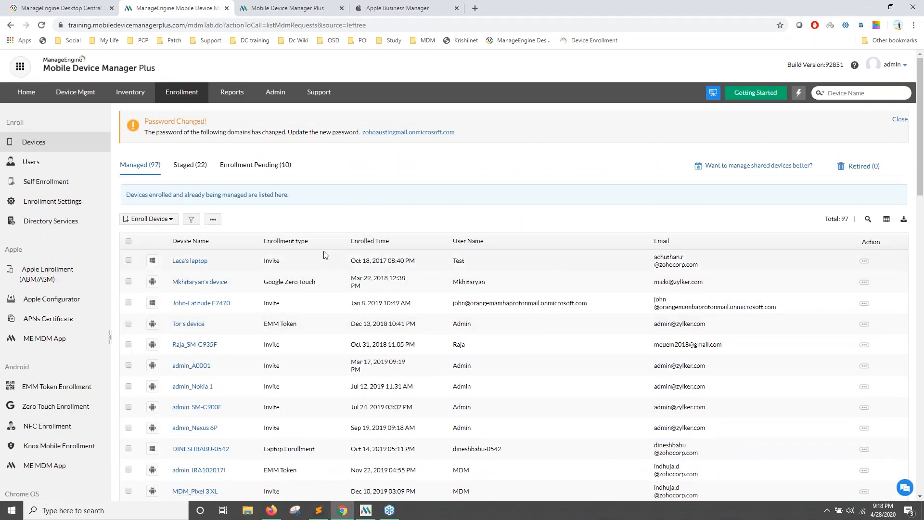
{"action": "left_click", "coordinate": [192, 168]}
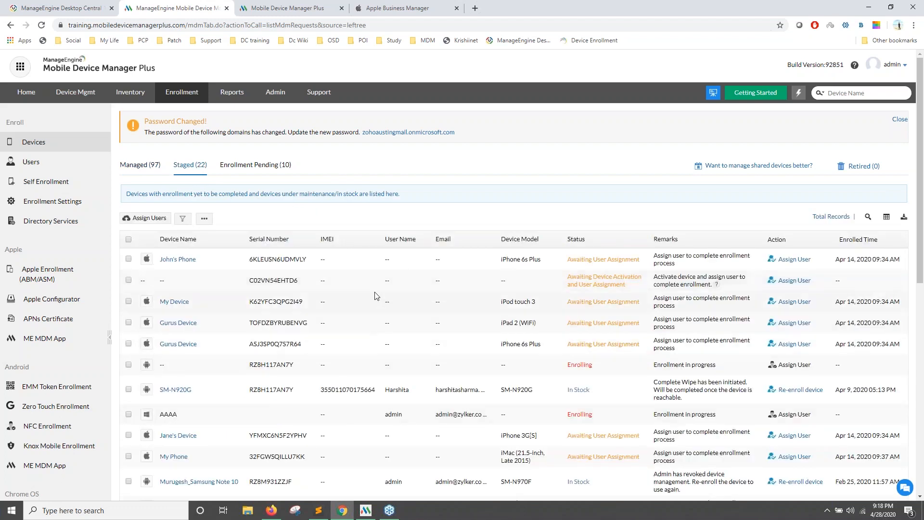
{"action": "scroll", "coordinate": [339, 317], "scroll_direction": "down", "scroll_amount": 3}
{"action": "scroll", "coordinate": [207, 334], "scroll_direction": "up", "scroll_amount": 3}
Start assigning a user to John's Phone, pick the first suggested user, then cancel.
{"action": "left_click", "coordinate": [783, 282]}
{"action": "left_click", "coordinate": [514, 210]}
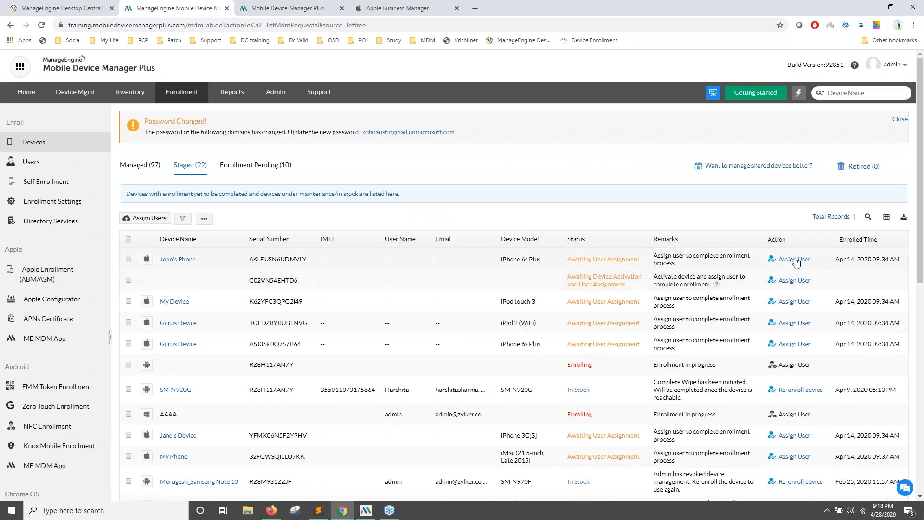
{"action": "left_click", "coordinate": [791, 259]}
{"action": "left_click", "coordinate": [462, 239]}
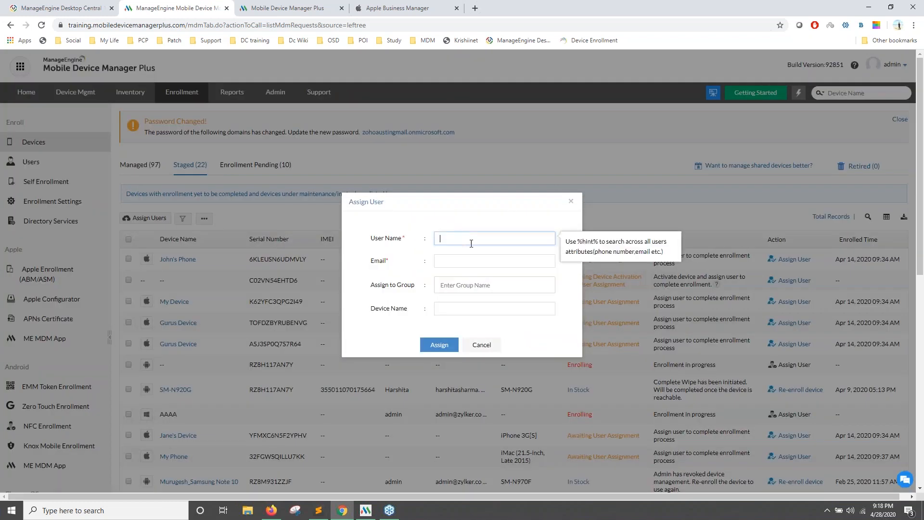
{"action": "left_click", "coordinate": [458, 260]}
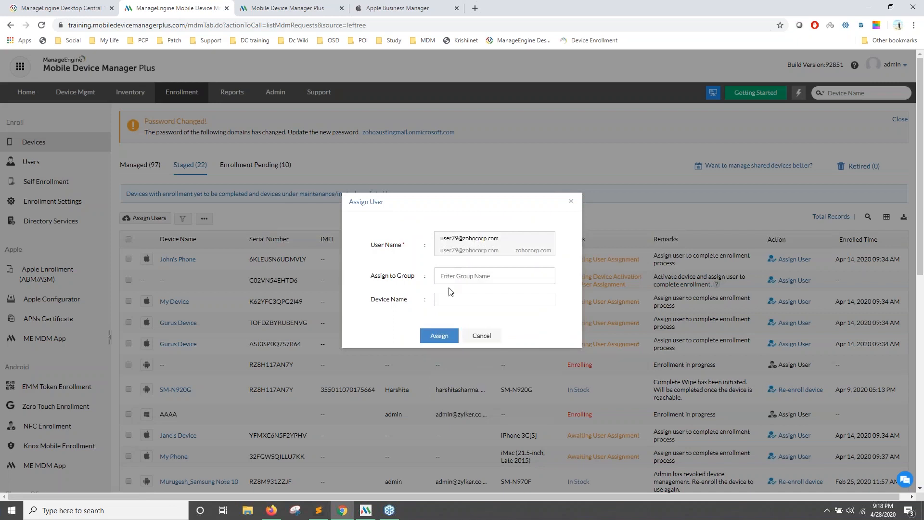
{"action": "left_click", "coordinate": [482, 336]}
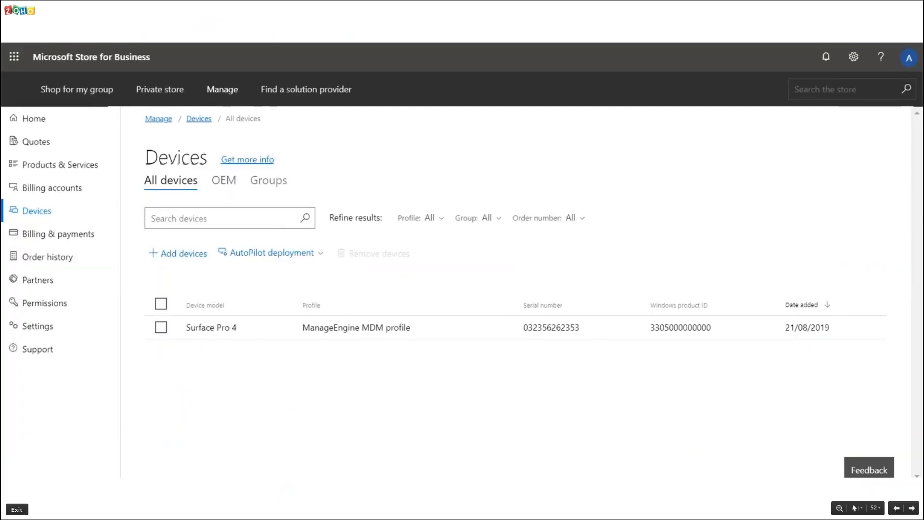
Present the 'Enrolling Macs' and 'Mac enrollment workflow' slides, then open Apple enrollment in the browser.
{"action": "key", "text": "Right"}
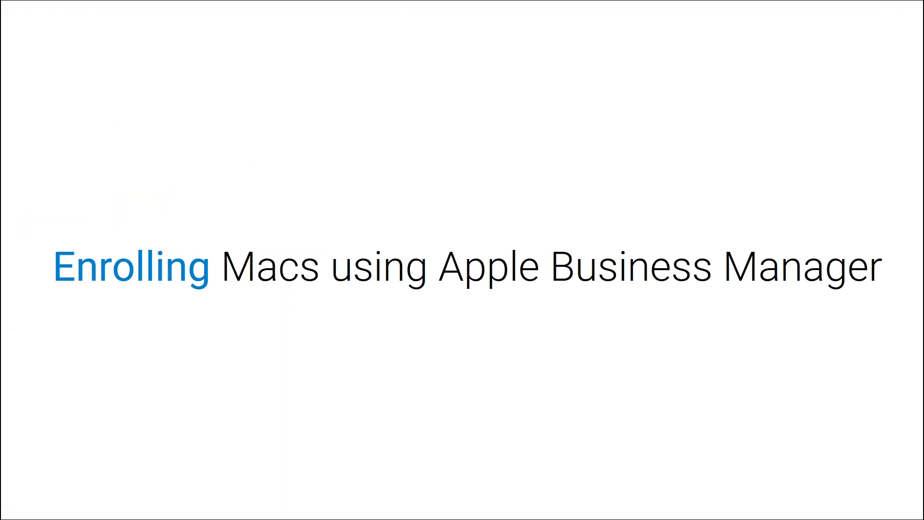
{"action": "key", "text": "Right"}
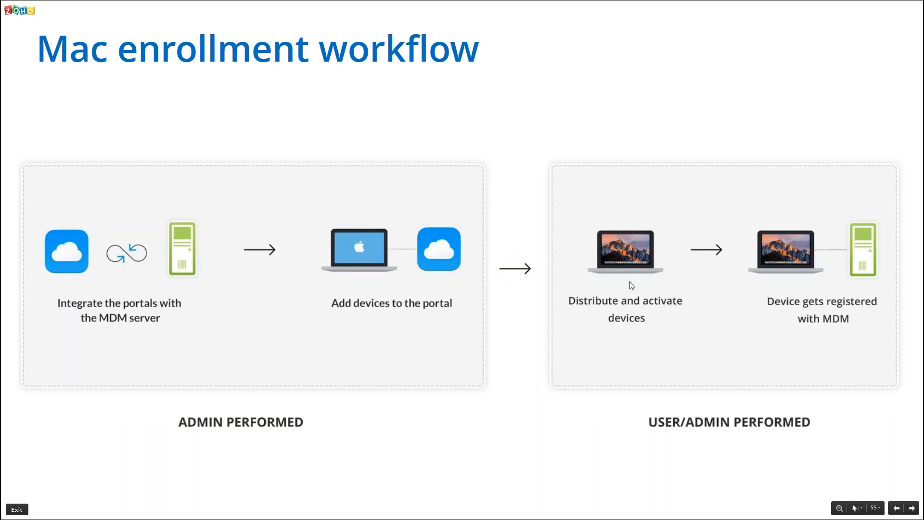
{"action": "key", "text": "alt+Tab"}
{"action": "scroll", "coordinate": [76, 227], "scroll_direction": "down", "scroll_amount": 2}
{"action": "scroll", "coordinate": [77, 226], "scroll_direction": "up", "scroll_amount": 2}
{"action": "left_click", "coordinate": [45, 281]}
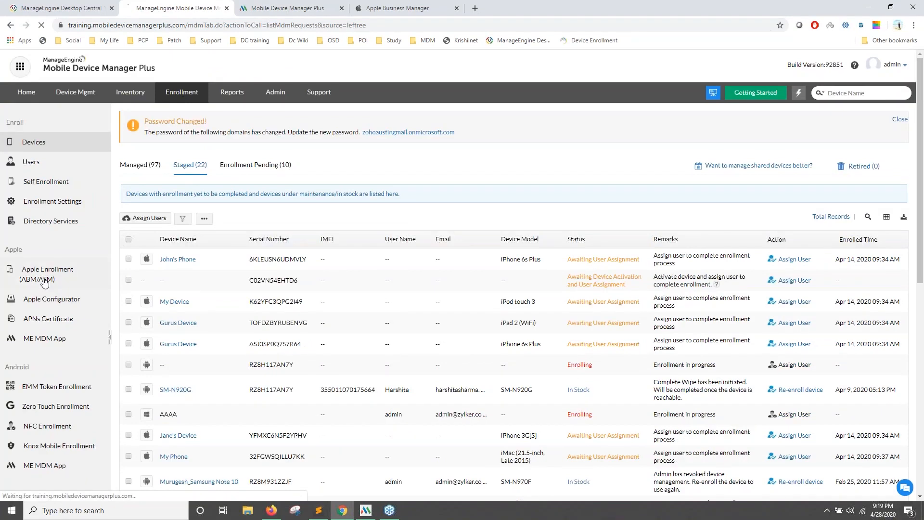
Under Apple Enrollment (ABM/ASM) > Servers, add a server up to the Upload Server Token step.
{"action": "left_click", "coordinate": [279, 10]}
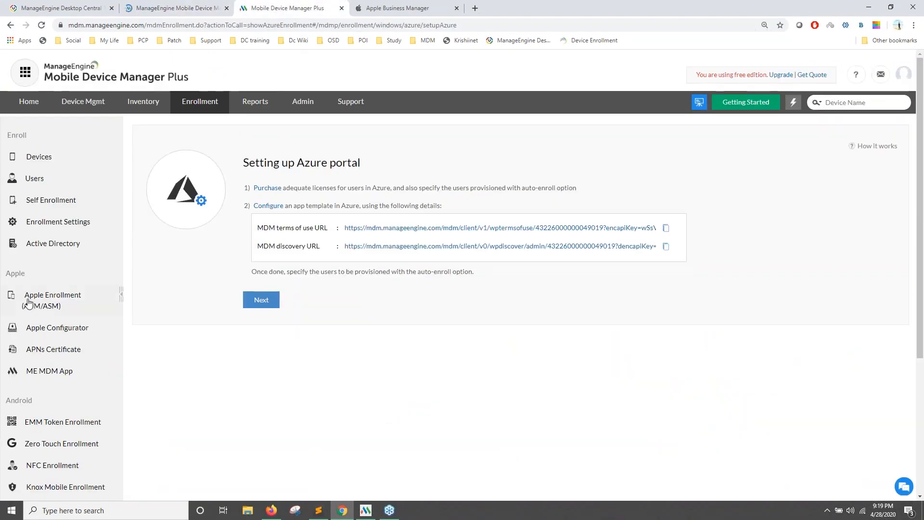
{"action": "left_click", "coordinate": [42, 308]}
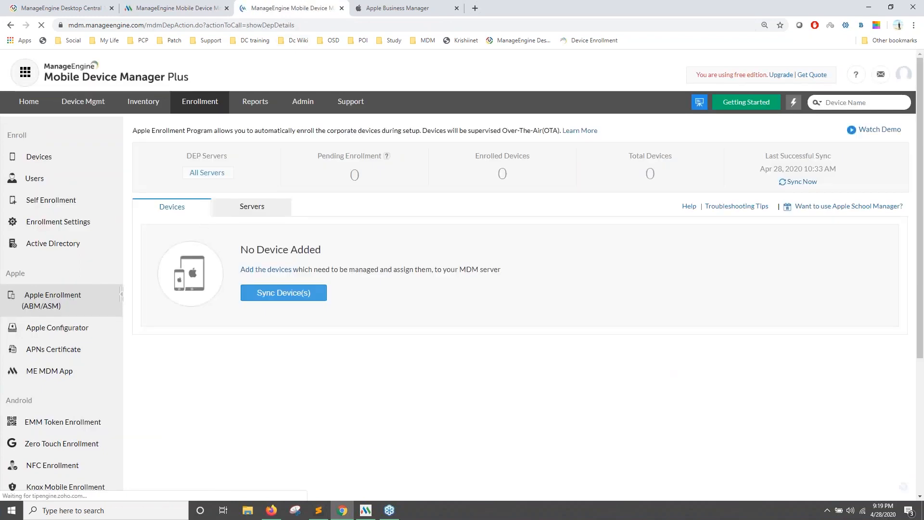
{"action": "left_click", "coordinate": [235, 211]}
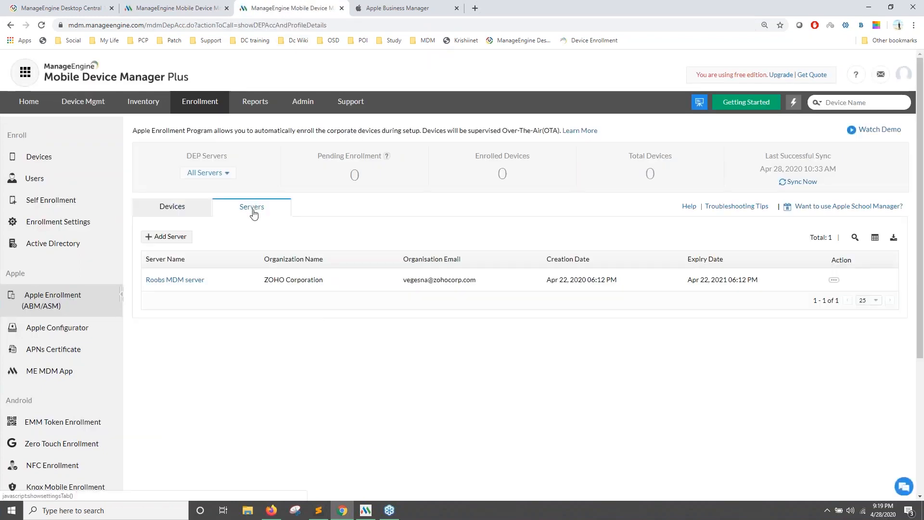
{"action": "left_click", "coordinate": [170, 239]}
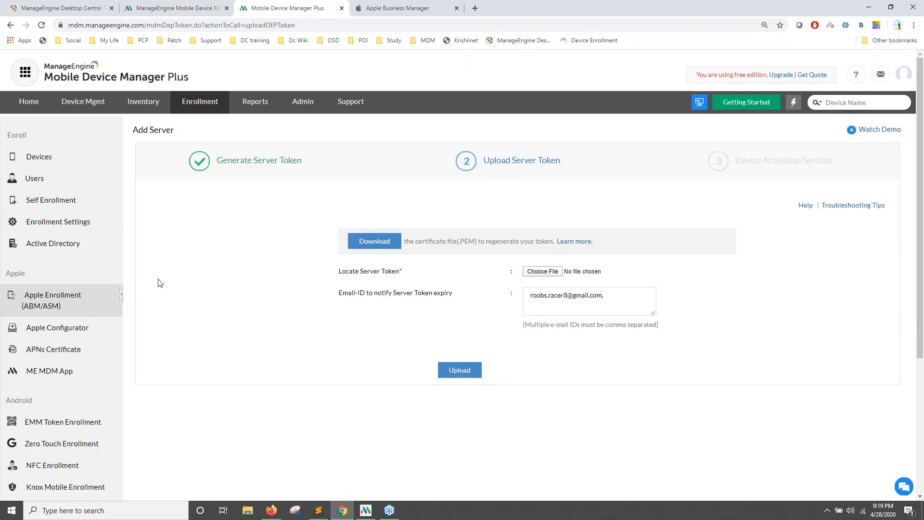
{"action": "left_click", "coordinate": [81, 301]}
Sign in to Apple Business Manager with the account password pasted from the notes.
{"action": "left_click", "coordinate": [375, 8]}
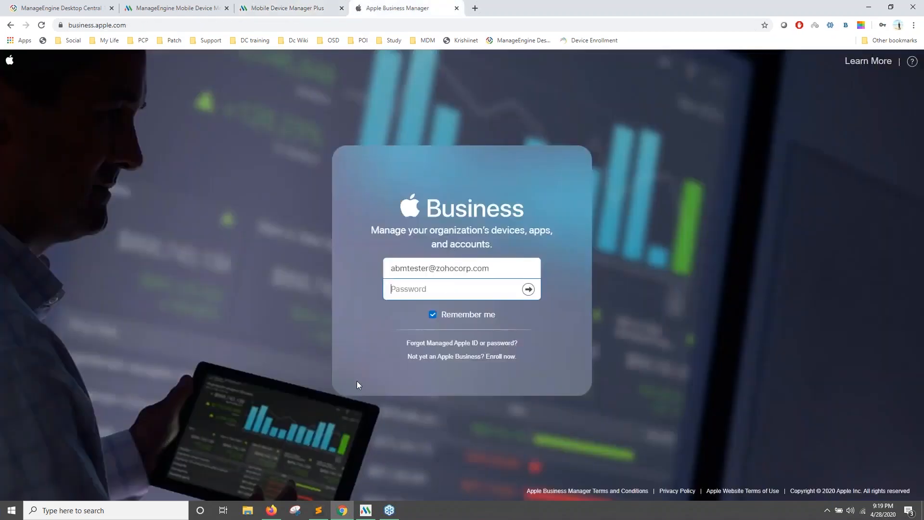
{"action": "left_click", "coordinate": [320, 510]}
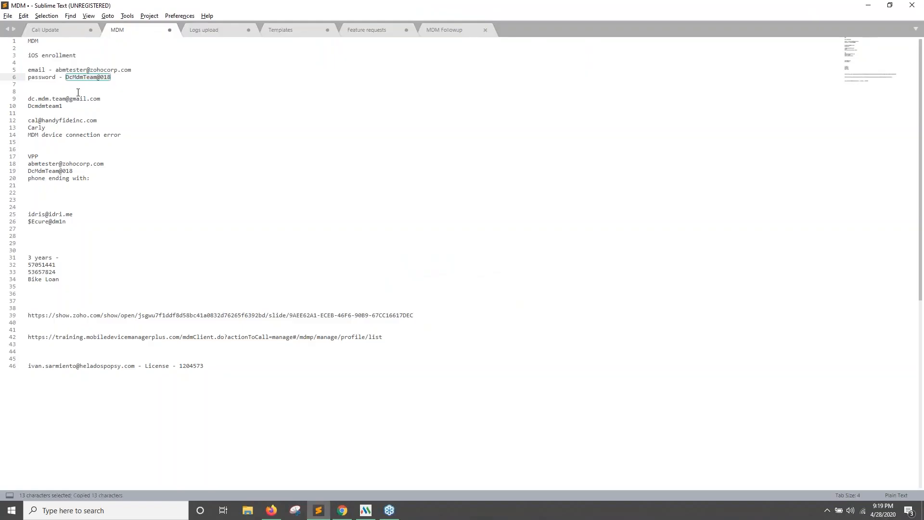
{"action": "key", "text": "alt+Tab"}
{"action": "left_click", "coordinate": [426, 292]}
{"action": "key", "text": "ctrl+v"}
{"action": "left_click", "coordinate": [529, 292]}
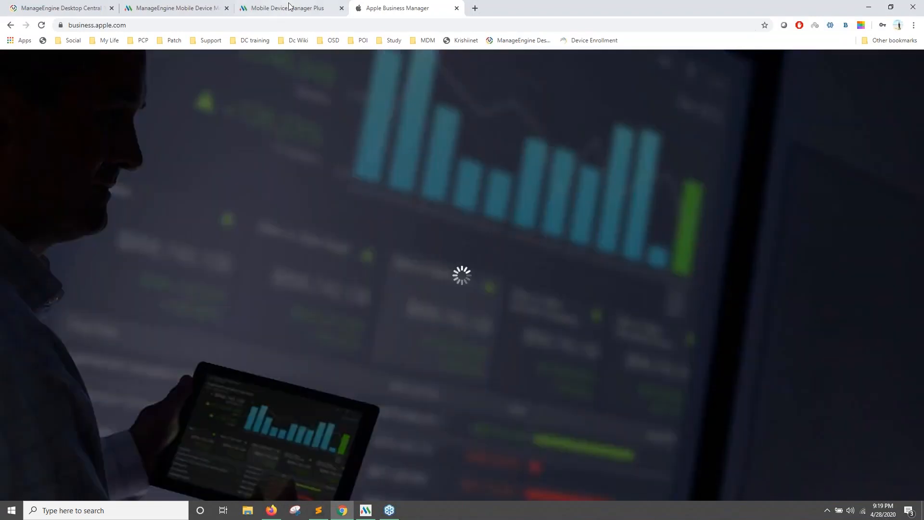
Download the MEMDMCertificate.pem public key from the MDM Plus Add Server page.
{"action": "left_click", "coordinate": [289, 9]}
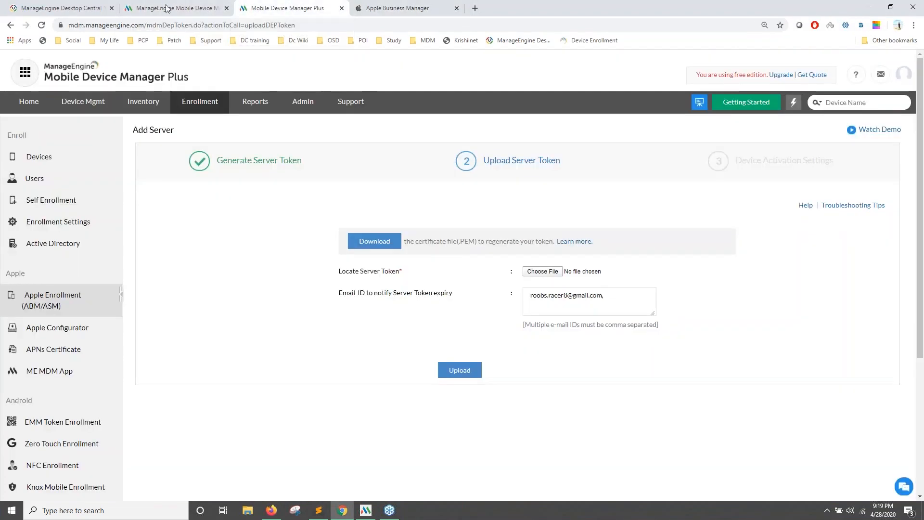
{"action": "left_click", "coordinate": [371, 248]}
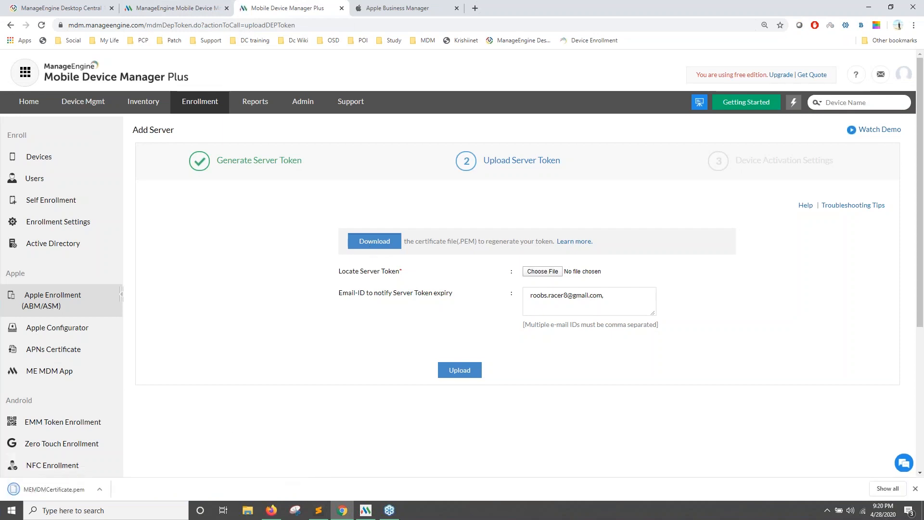
{"action": "left_click", "coordinate": [915, 488]}
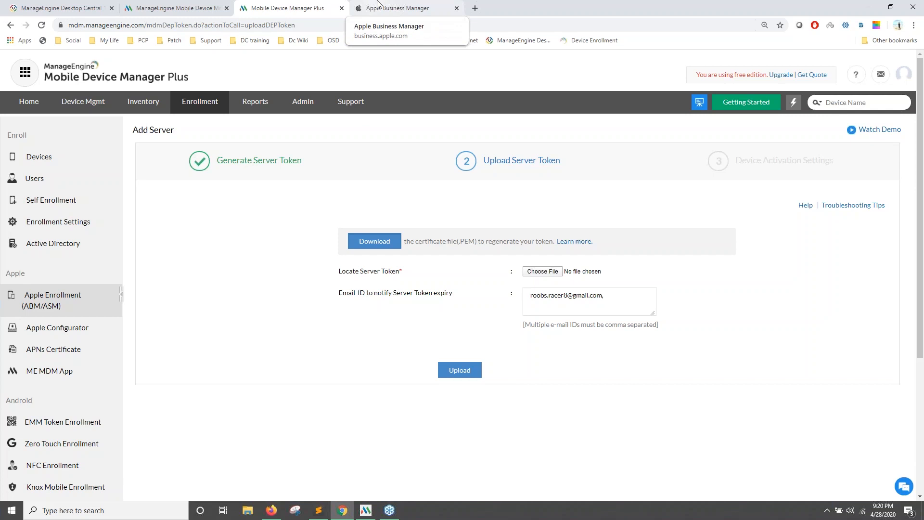
{"action": "left_click", "coordinate": [392, 10]}
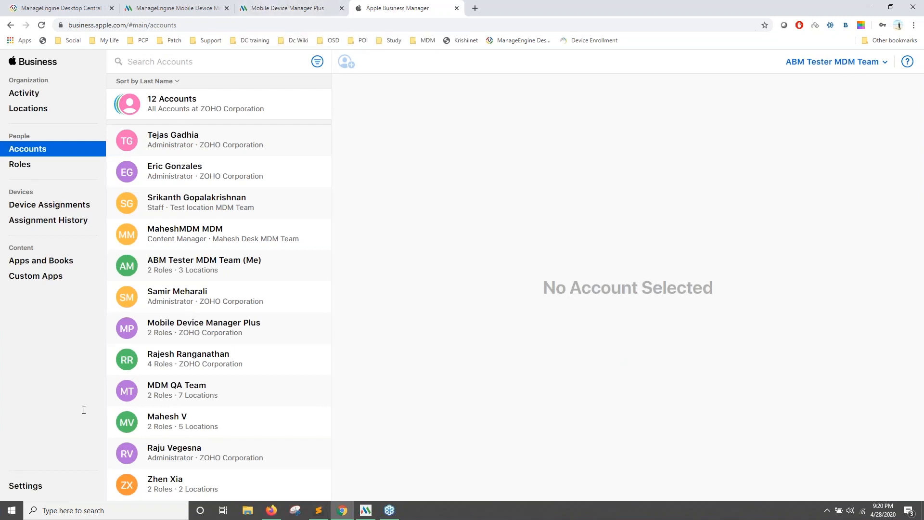
Add and save an MDM server named 'MDM Webinar' using MEMDMCertificate.pem from Downloads as its public key.
{"action": "left_click", "coordinate": [29, 486]}
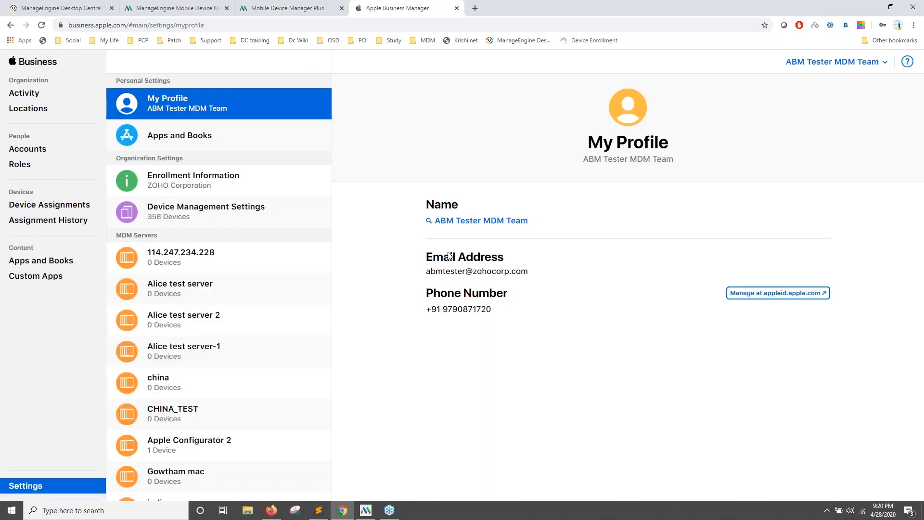
{"action": "left_click", "coordinate": [632, 192]}
{"action": "type", "text": "MDM server"}
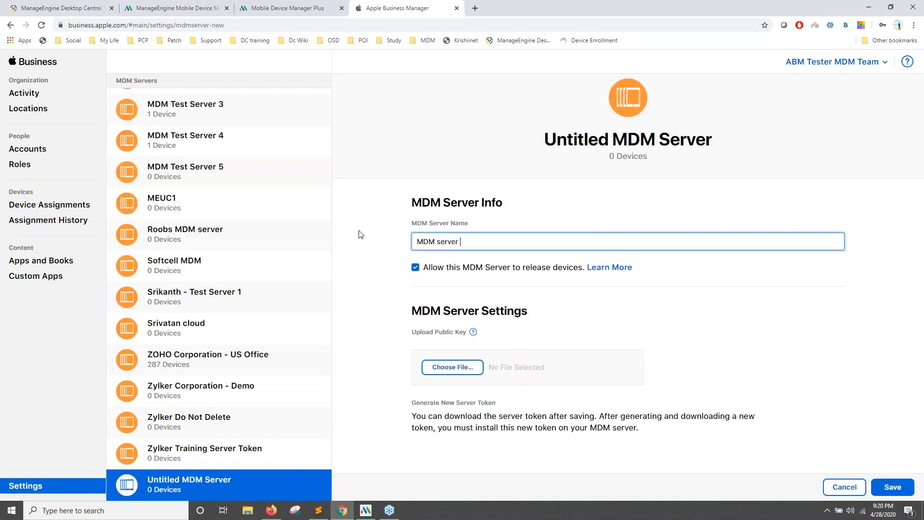
{"action": "left_click", "coordinate": [457, 367]}
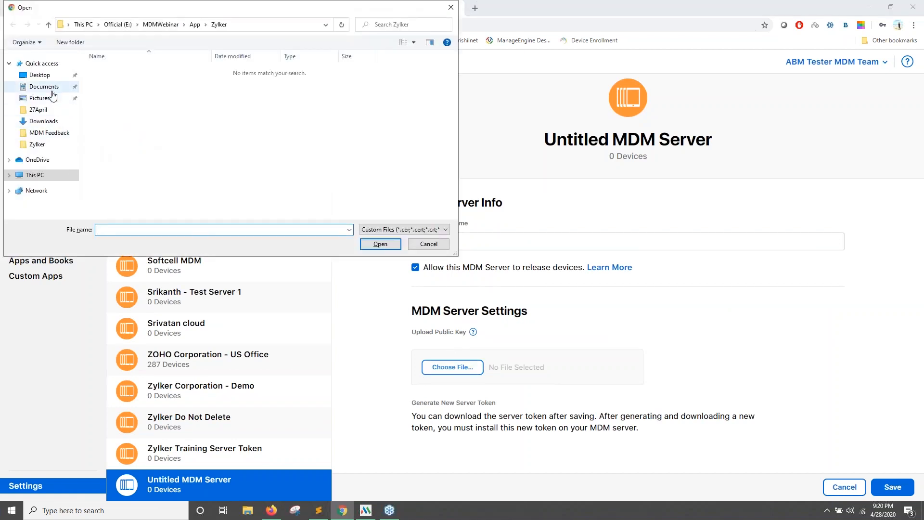
{"action": "left_click", "coordinate": [43, 121]}
{"action": "left_click", "coordinate": [130, 83]}
{"action": "left_click", "coordinate": [381, 243]}
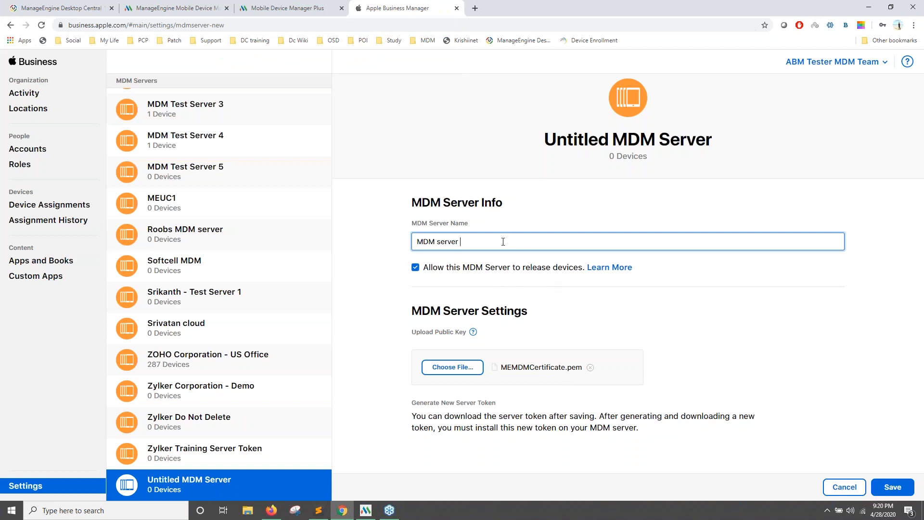
{"action": "key", "text": "BackSpace"}
{"action": "key", "text": "BackSpace"}
{"action": "key", "text": "BackSpace"}
{"action": "key", "text": "BackSpace"}
{"action": "key", "text": "BackSpace"}
{"action": "key", "text": "BackSpace"}
{"action": "key", "text": "BackSpace"}
{"action": "type", "text": "Webinar"}
{"action": "left_click", "coordinate": [893, 486]}
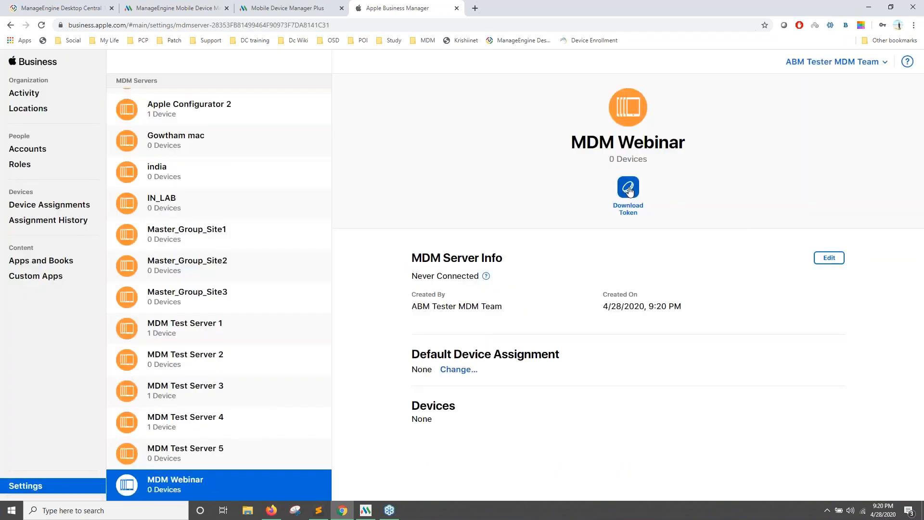
Download the MDM Webinar server token from Apple Business Manager and upload it into MDM Plus.
{"action": "left_click", "coordinate": [629, 187]}
{"action": "left_click", "coordinate": [525, 310]}
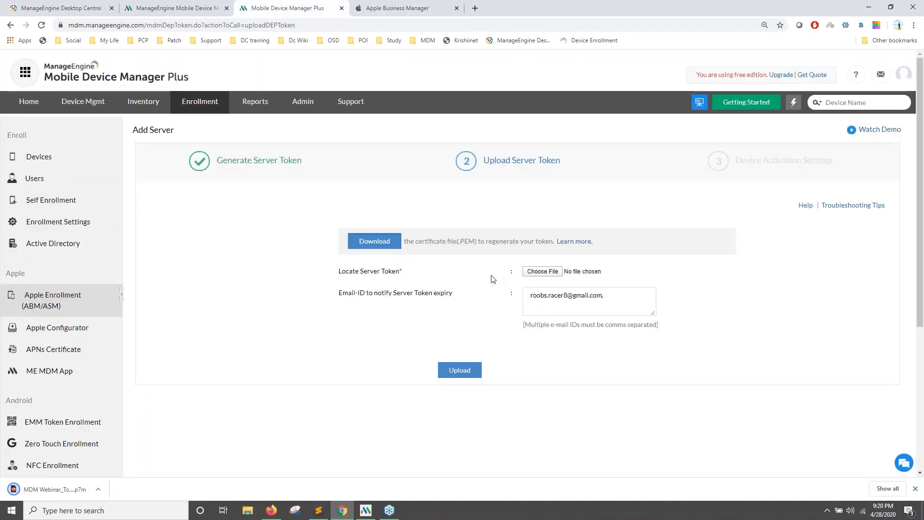
{"action": "left_click", "coordinate": [543, 272]}
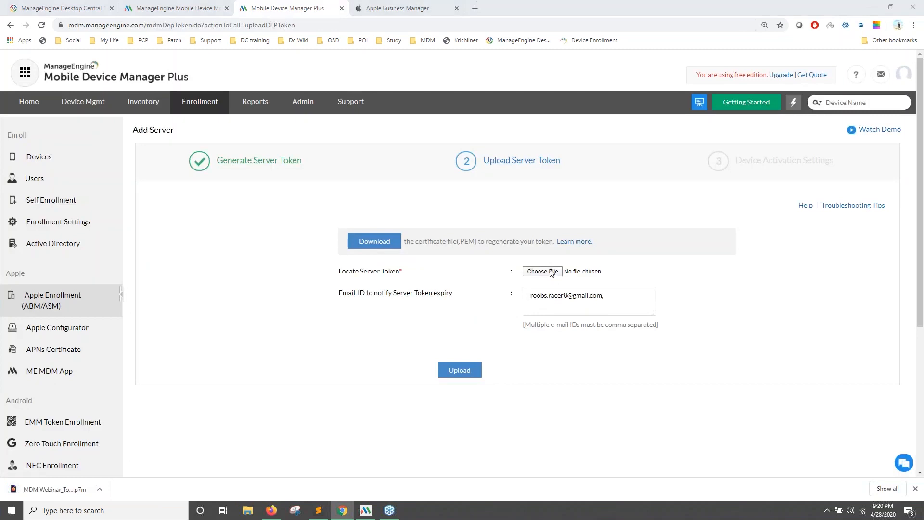
{"action": "double_click", "coordinate": [200, 84]}
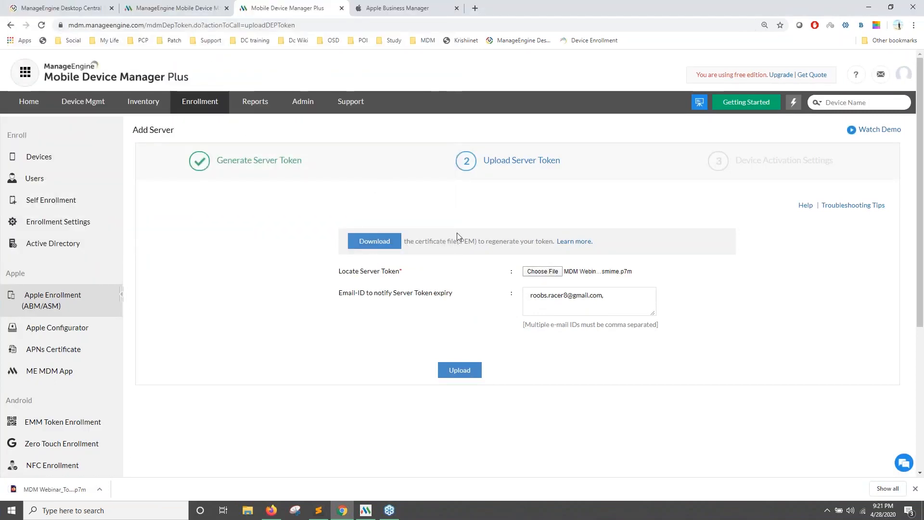
{"action": "left_click", "coordinate": [386, 8]}
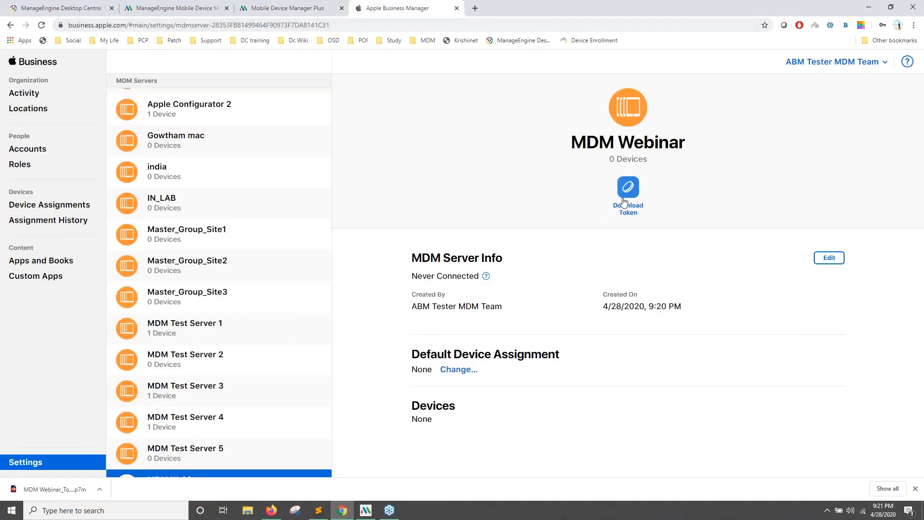
{"action": "left_click", "coordinate": [291, 9]}
{"action": "left_click", "coordinate": [459, 370]}
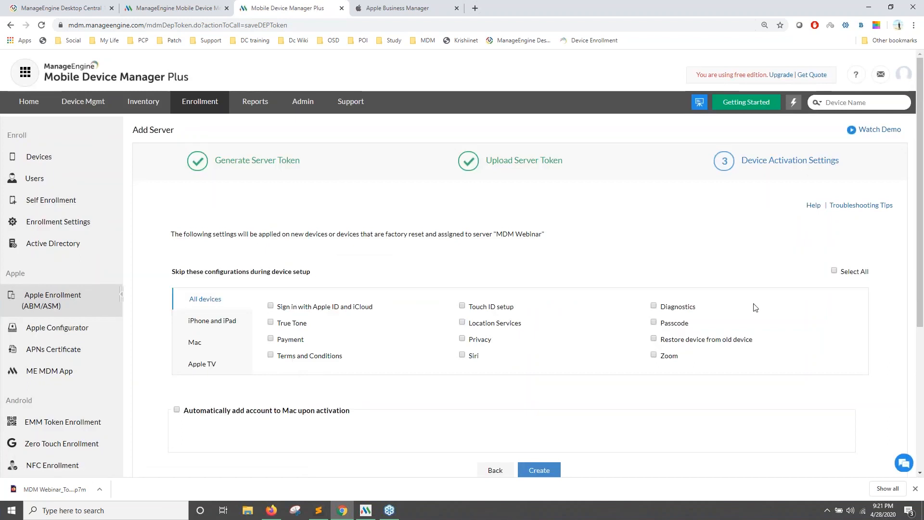
Select all skip-setup options, create the MDM Webinar server, and check it in Apple Business Manager.
{"action": "left_click", "coordinate": [834, 271]}
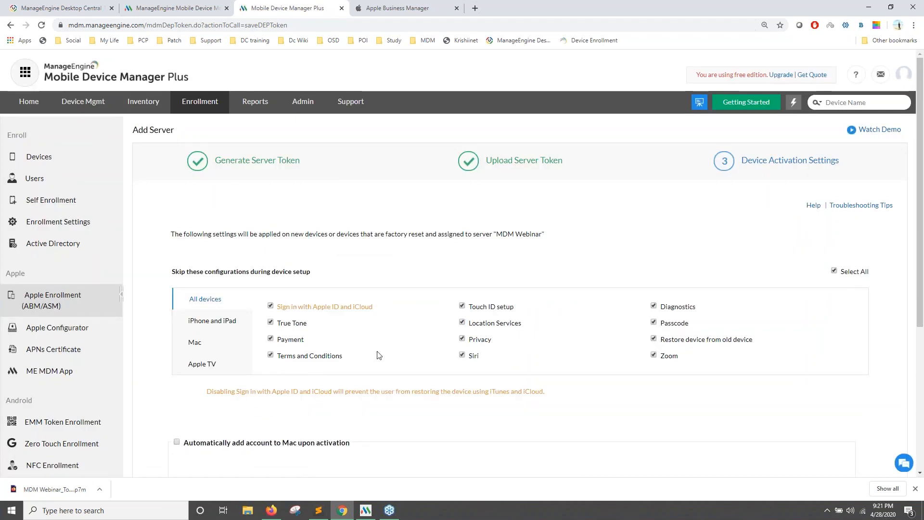
{"action": "scroll", "coordinate": [380, 355], "scroll_direction": "down", "scroll_amount": 1}
{"action": "scroll", "coordinate": [379, 356], "scroll_direction": "down", "scroll_amount": 1}
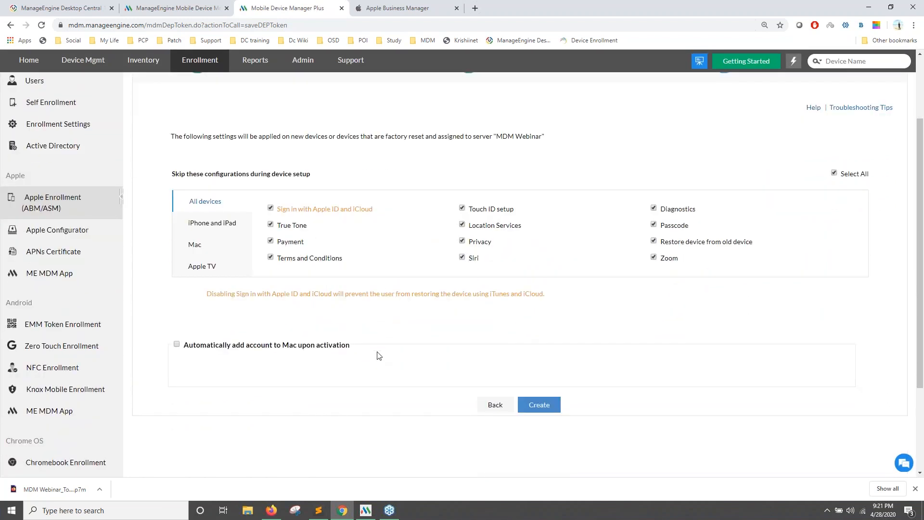
{"action": "left_click", "coordinate": [536, 404]}
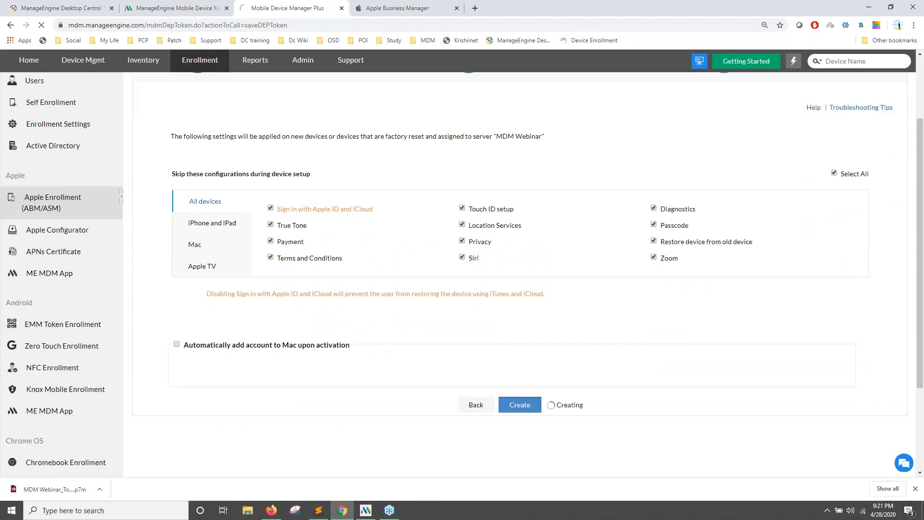
{"action": "left_click", "coordinate": [404, 13]}
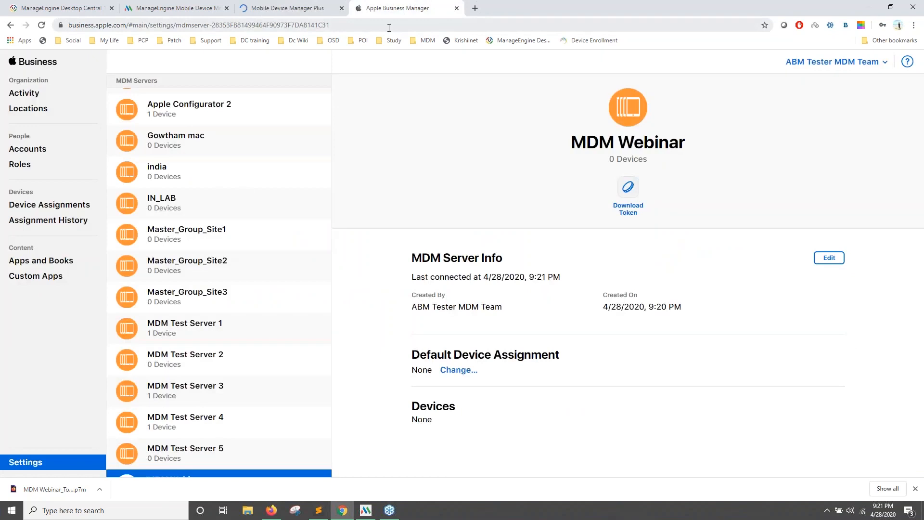
On the Device Assignments page, enter a device serial number to choose the device.
{"action": "left_click", "coordinate": [89, 206]}
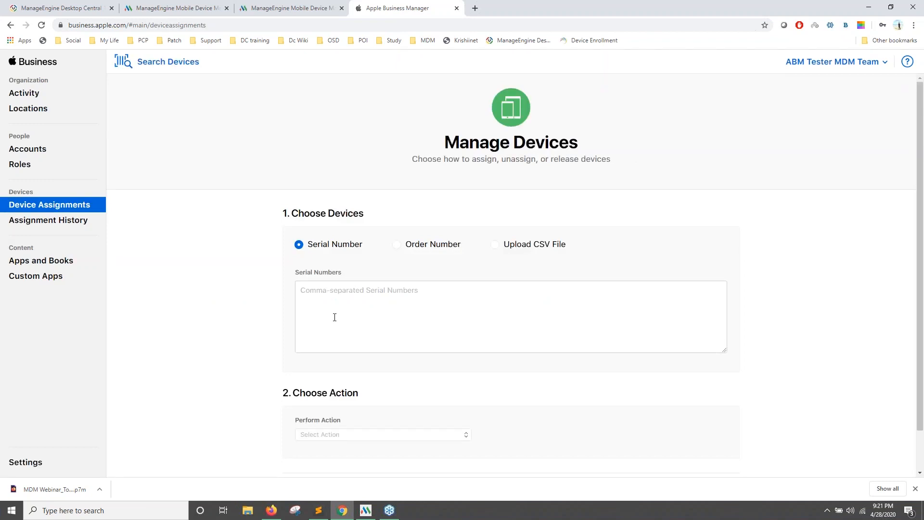
{"action": "left_click", "coordinate": [414, 322]}
{"action": "type", "text": "asgrg476756"}
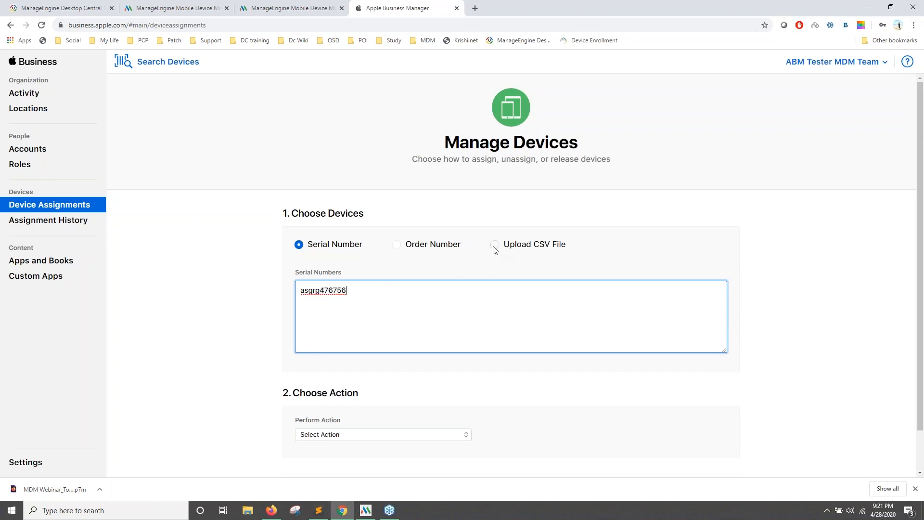
{"action": "left_click", "coordinate": [495, 245]}
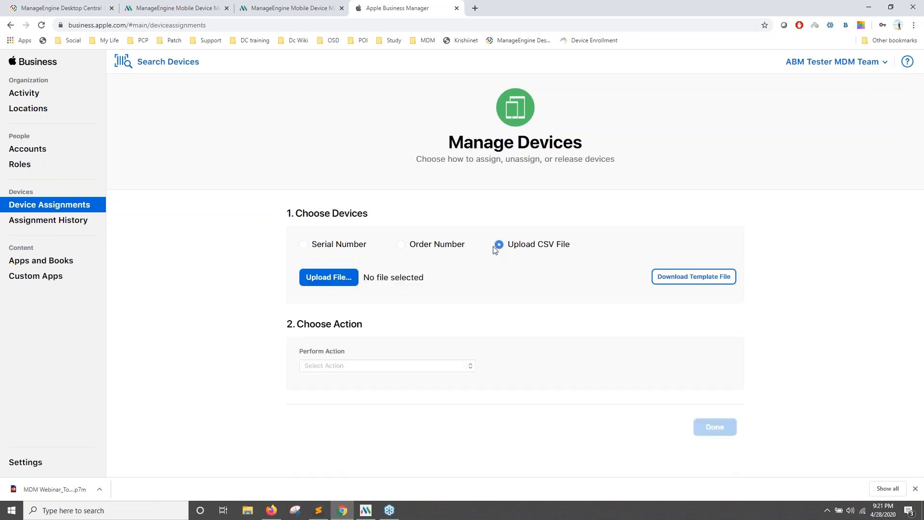
{"action": "left_click", "coordinate": [299, 244]}
{"action": "left_click", "coordinate": [367, 308]}
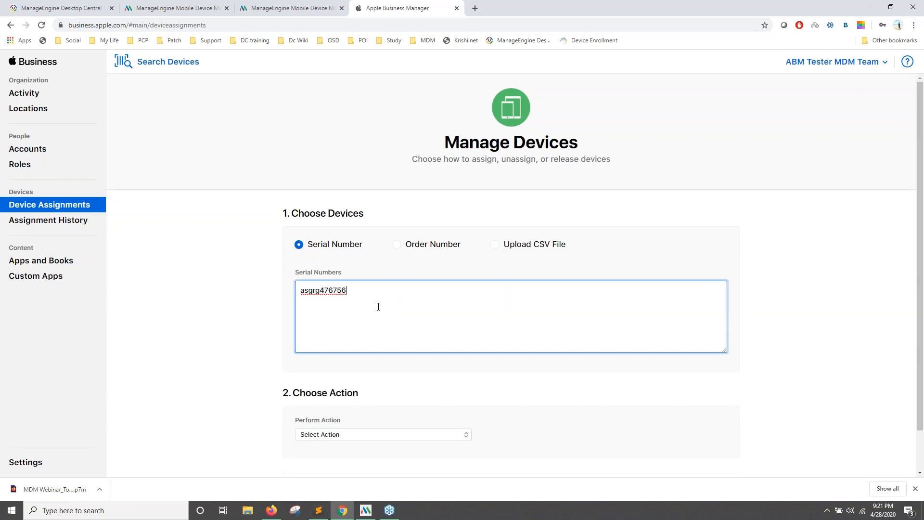
{"action": "scroll", "coordinate": [404, 347], "scroll_direction": "down", "scroll_amount": 1}
Set the action to Assign to Server with MDM Test Server 4 as the destination.
{"action": "left_click", "coordinate": [400, 390]}
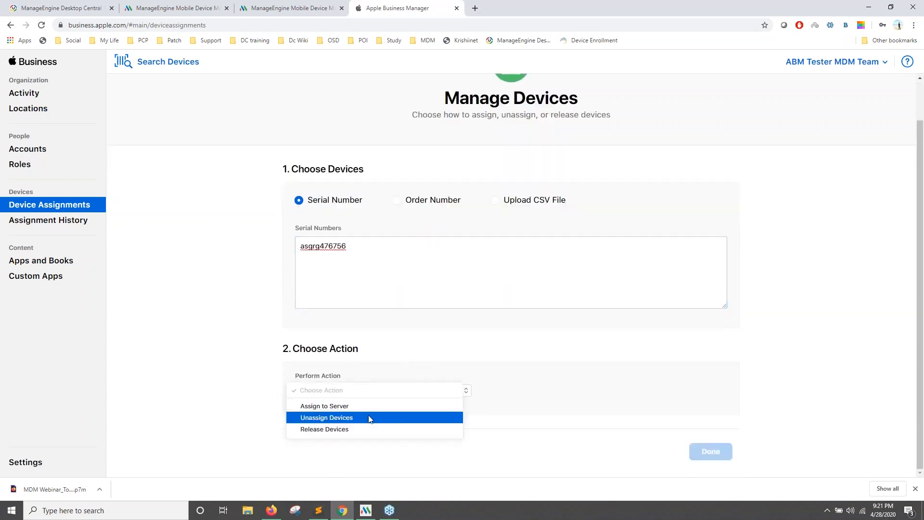
{"action": "left_click", "coordinate": [354, 406]}
{"action": "left_click", "coordinate": [527, 391]}
{"action": "scroll", "coordinate": [533, 430], "scroll_direction": "down", "scroll_amount": 6}
{"action": "left_click", "coordinate": [534, 438]}
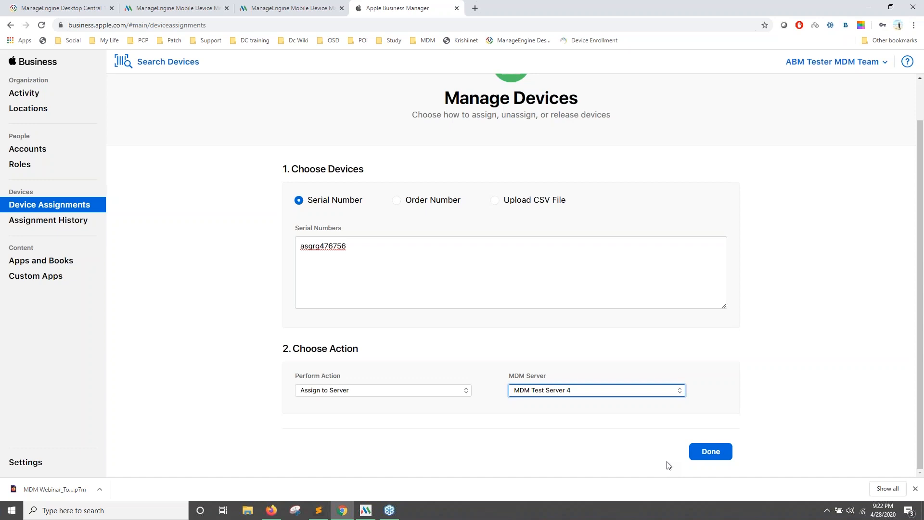
Advance the presentation to the 'Deploying basic configurations' slide.
{"action": "left_click", "coordinate": [328, 6]}
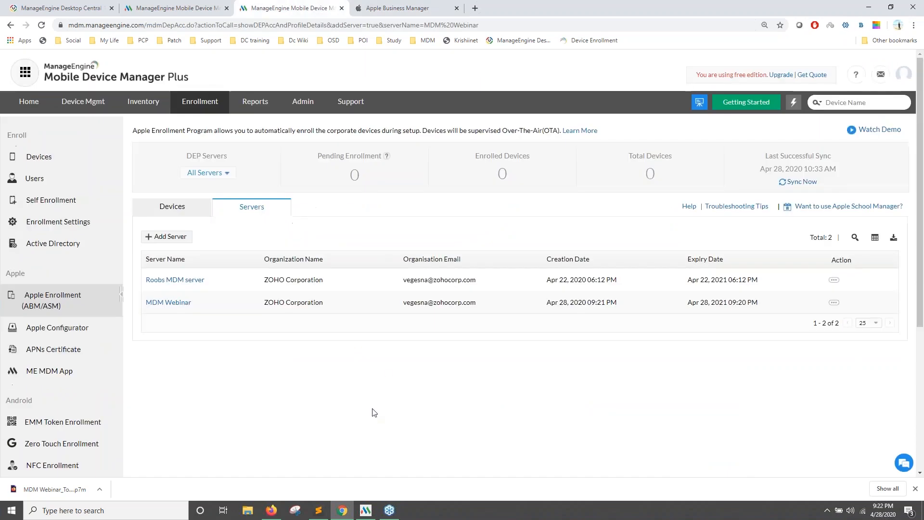
{"action": "key", "text": "alt+Tab"}
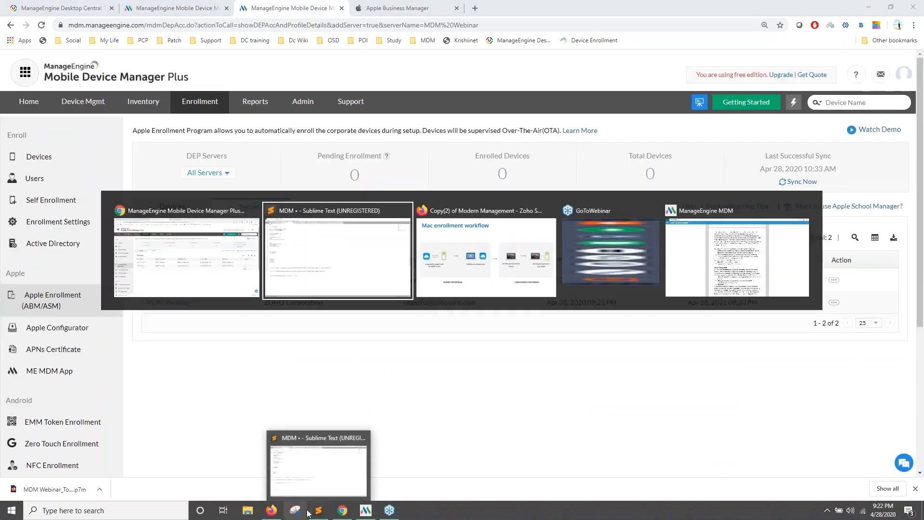
{"action": "key", "text": "Right"}
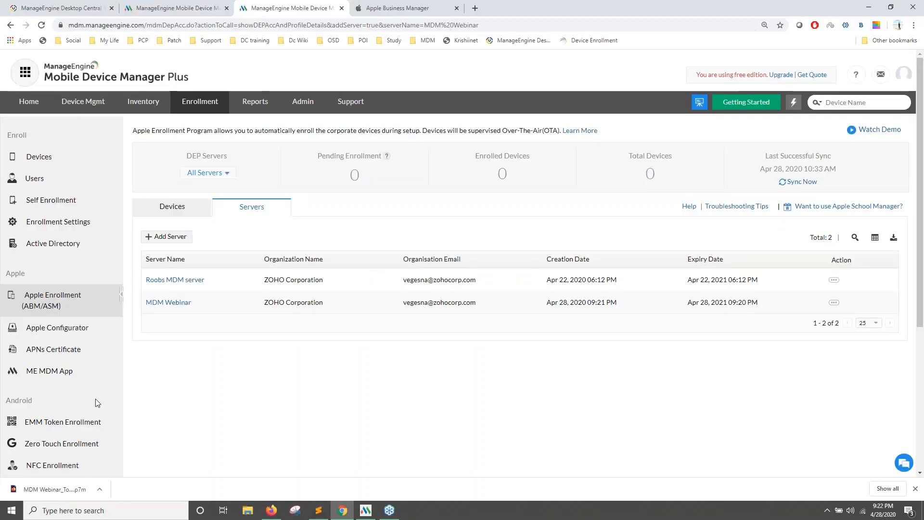
Review the Enroll Laptop/Surface Pro page for Windows laptops in MDM Plus.
{"action": "scroll", "coordinate": [99, 399], "scroll_direction": "down", "scroll_amount": 2}
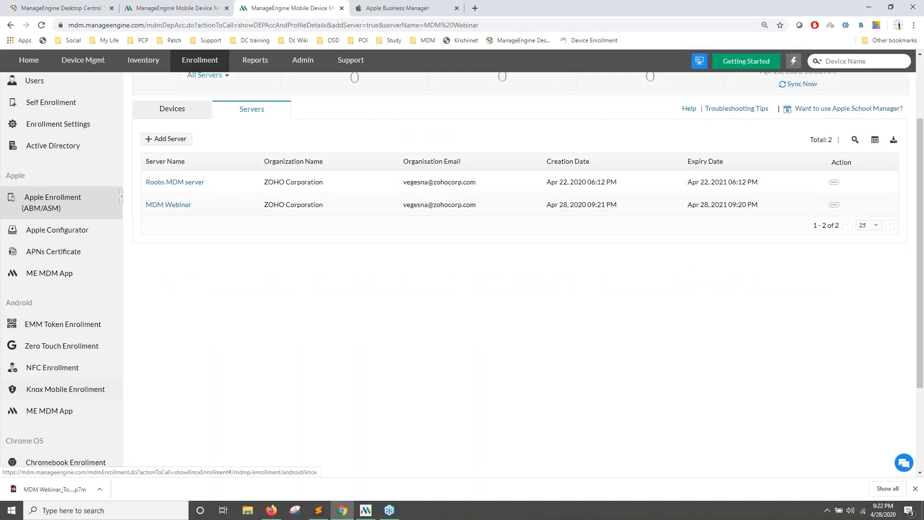
{"action": "scroll", "coordinate": [88, 403], "scroll_direction": "down", "scroll_amount": 3}
{"action": "left_click", "coordinate": [64, 410]}
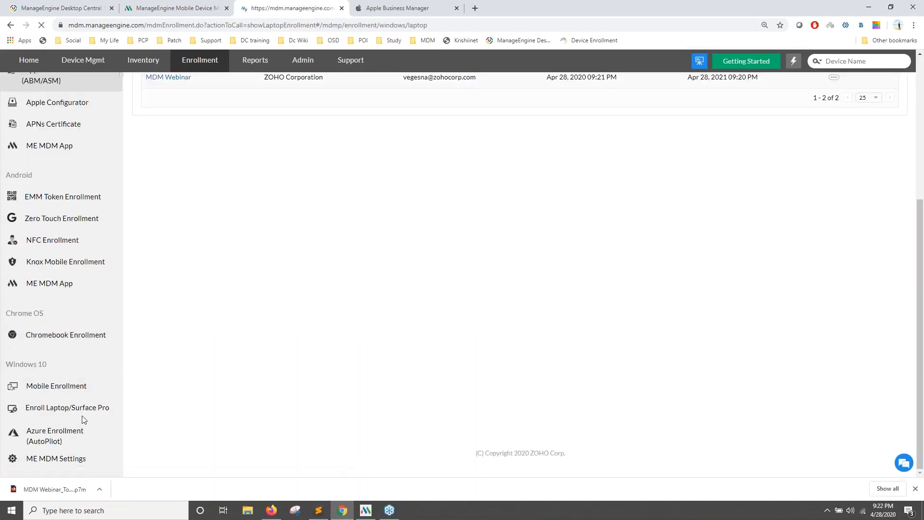
{"action": "scroll", "coordinate": [79, 388], "scroll_direction": "down", "scroll_amount": 3}
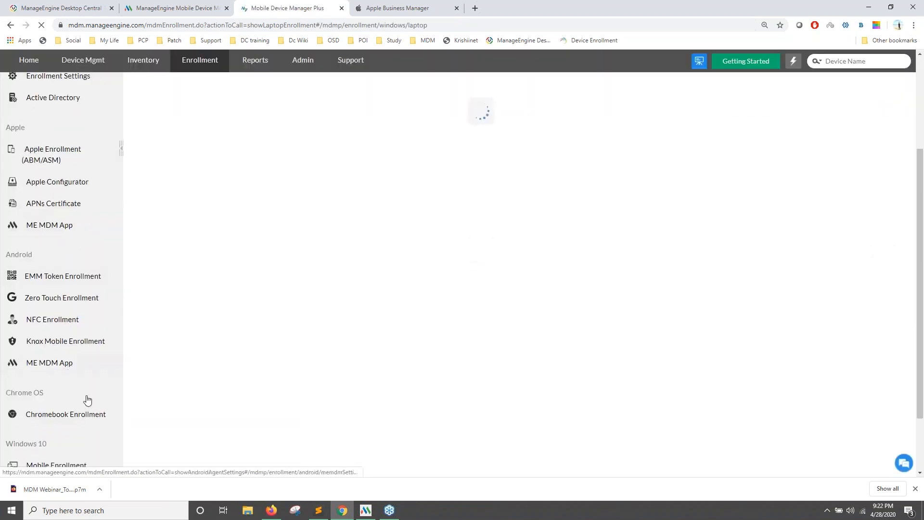
{"action": "scroll", "coordinate": [91, 407], "scroll_direction": "down", "scroll_amount": 2}
{"action": "scroll", "coordinate": [258, 387], "scroll_direction": "up", "scroll_amount": 2}
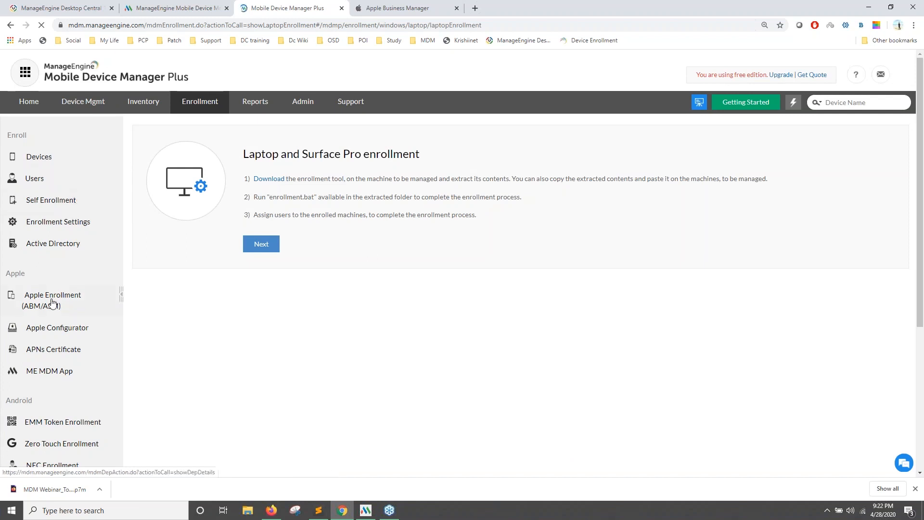
Review the Devices > Enroll Device > Apple > Mac Devices enrollment page.
{"action": "left_click", "coordinate": [48, 165]}
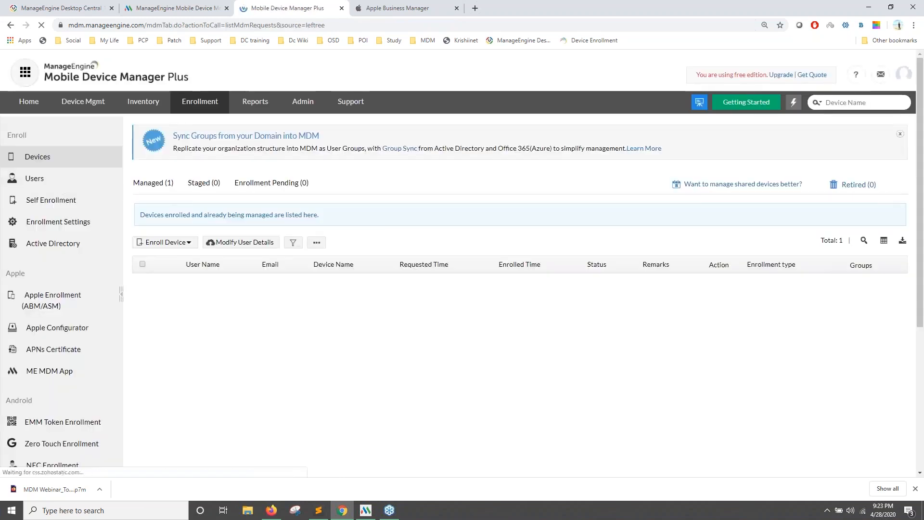
{"action": "left_click", "coordinate": [165, 242]}
{"action": "mouse_move", "coordinate": [211, 259]}
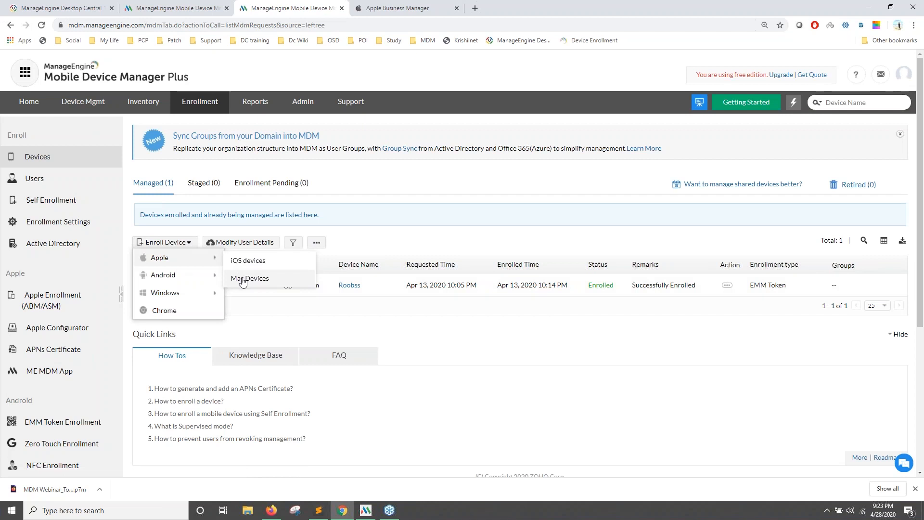
{"action": "left_click", "coordinate": [243, 279]}
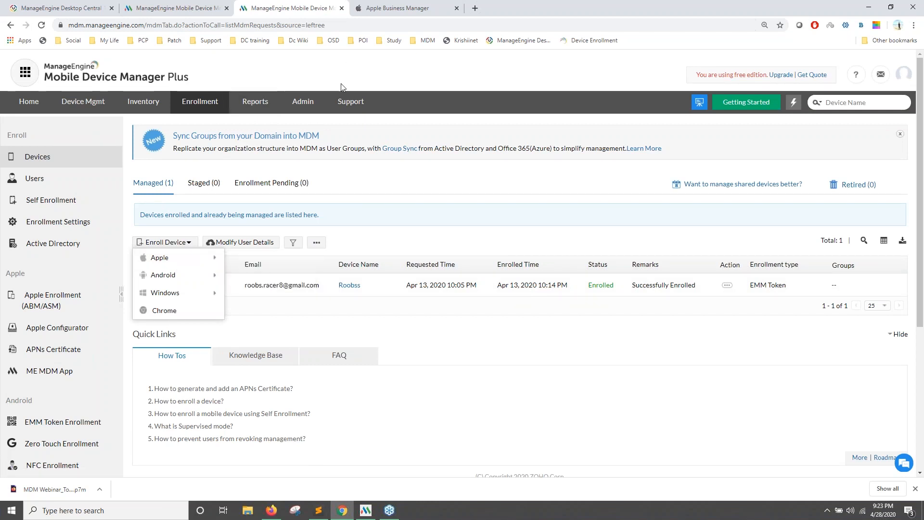
{"action": "left_click", "coordinate": [375, 11]}
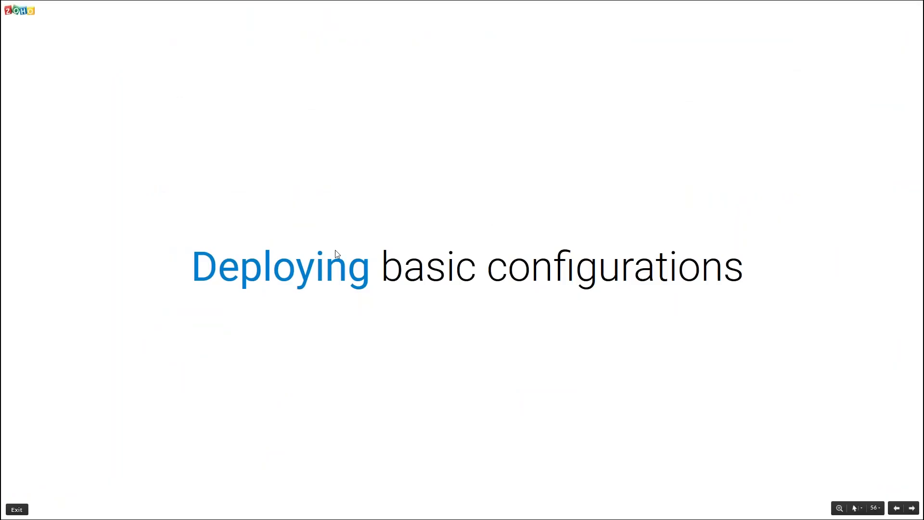
Advance to the 'Windows 10 laptops' slide and open Device Mgmt's Groups & Devices list in the training console.
{"action": "key", "text": "Right"}
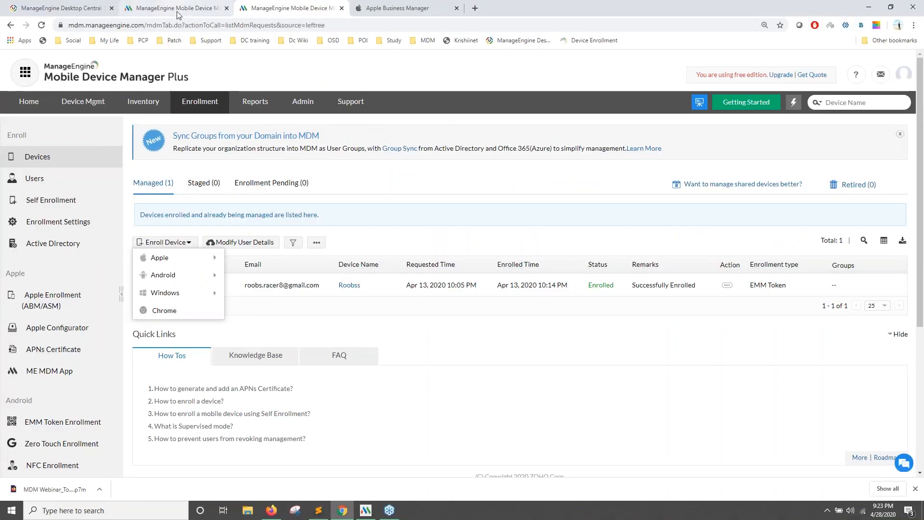
{"action": "left_click", "coordinate": [177, 12]}
{"action": "left_click", "coordinate": [76, 92]}
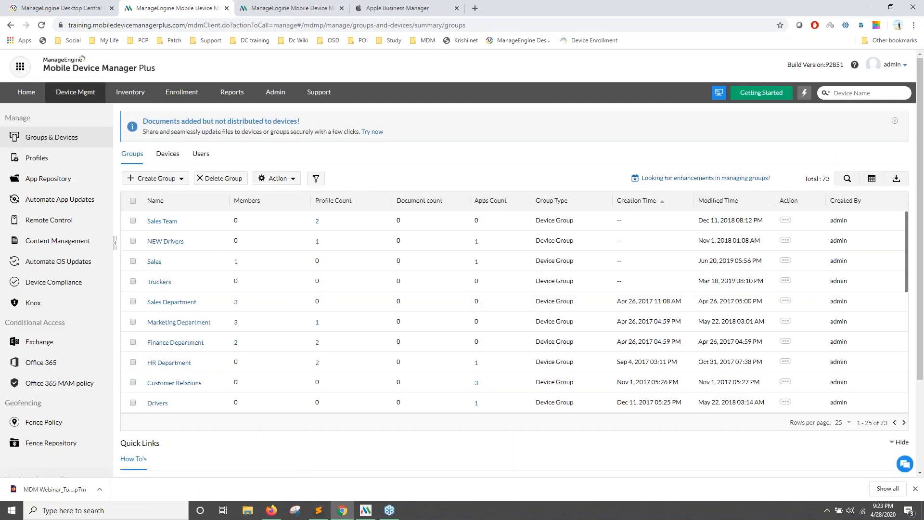
At 110% zoom, view the Create Group options and select the NEW Drivers group.
{"action": "key", "text": "ctrl+plus"}
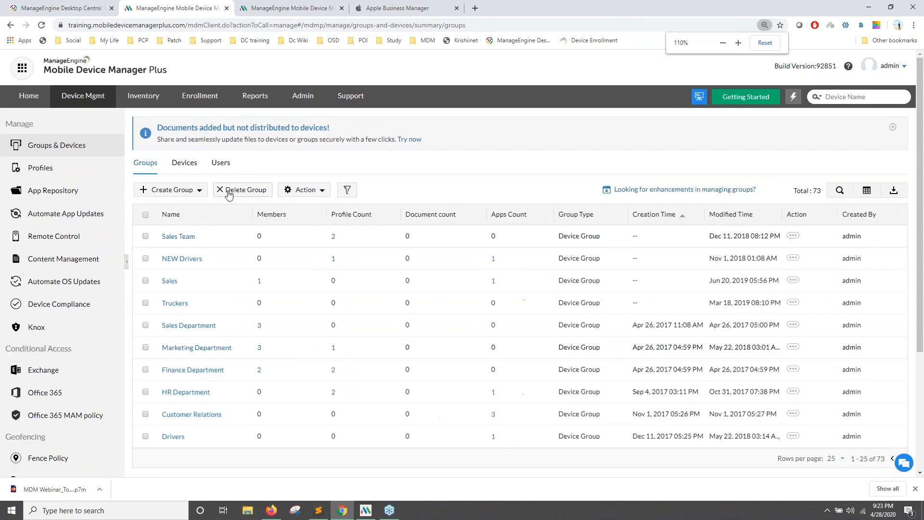
{"action": "left_click", "coordinate": [174, 190]}
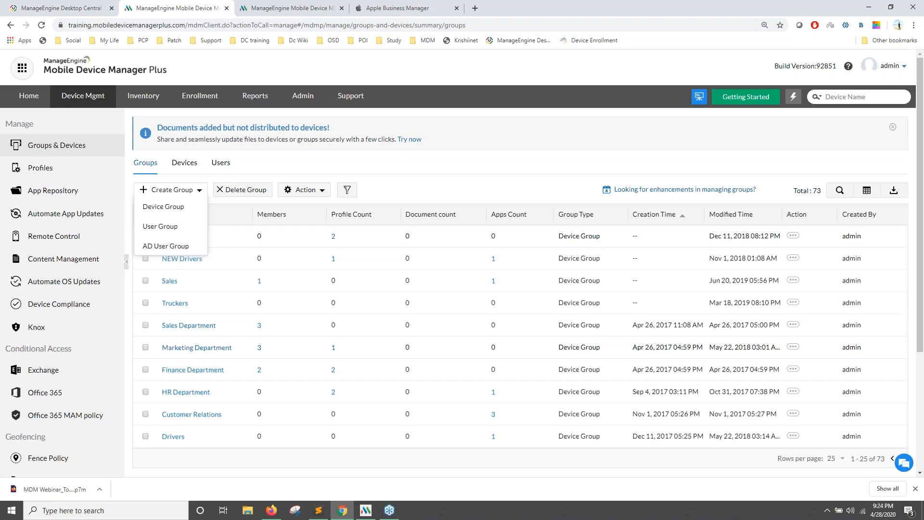
{"action": "left_click", "coordinate": [149, 243]}
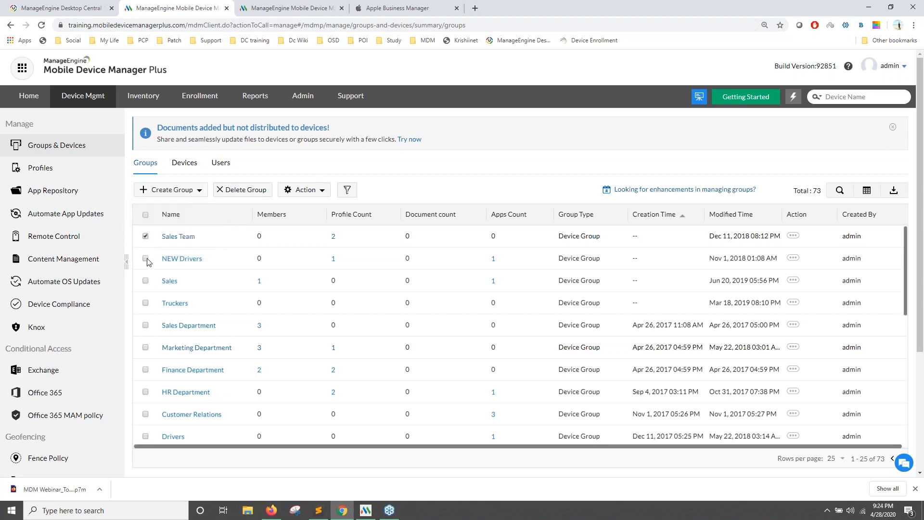
{"action": "left_click", "coordinate": [145, 236]}
{"action": "left_click", "coordinate": [146, 259]}
On the Devices tab, select UPPCL Test, view its actions, then go to Profiles.
{"action": "left_click", "coordinate": [183, 162]}
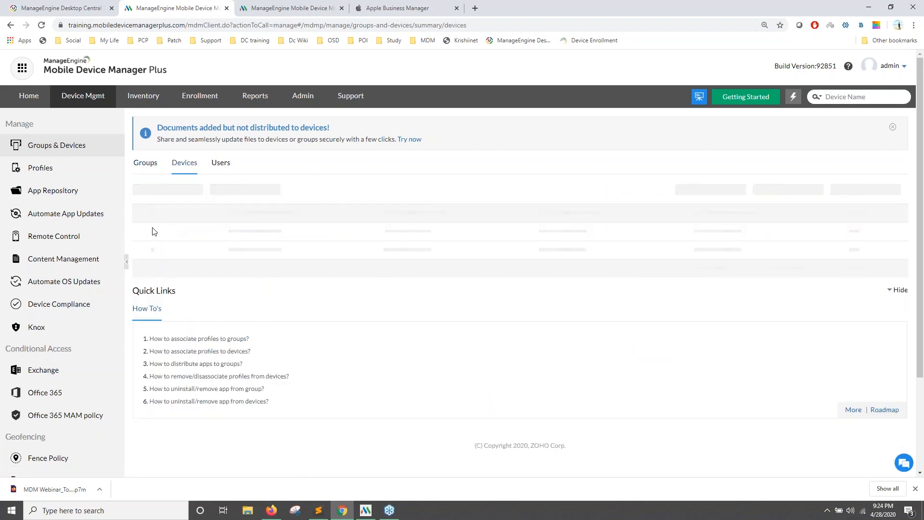
{"action": "left_click", "coordinate": [146, 235]}
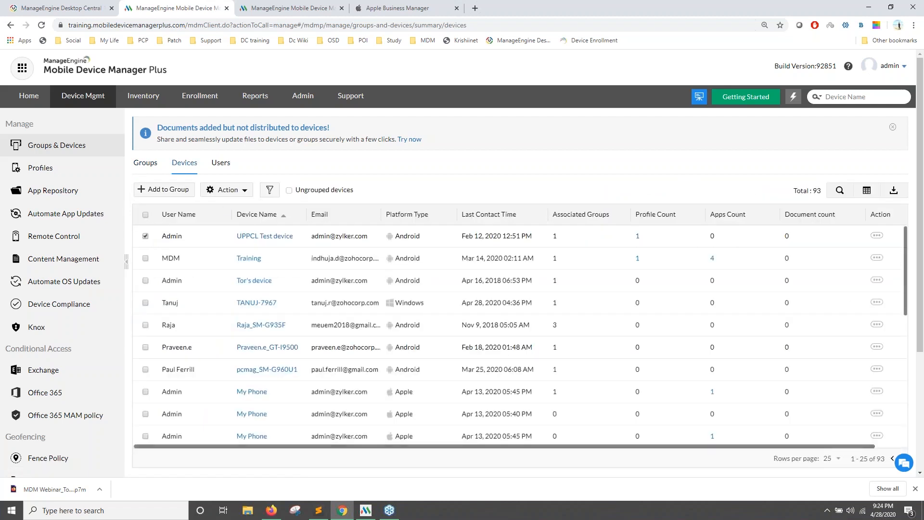
{"action": "left_click", "coordinate": [226, 190]}
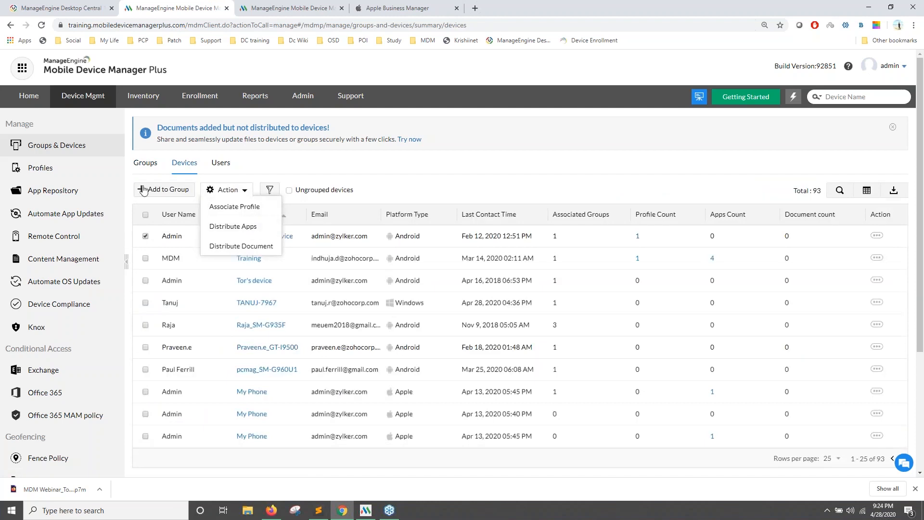
{"action": "left_click", "coordinate": [71, 173]}
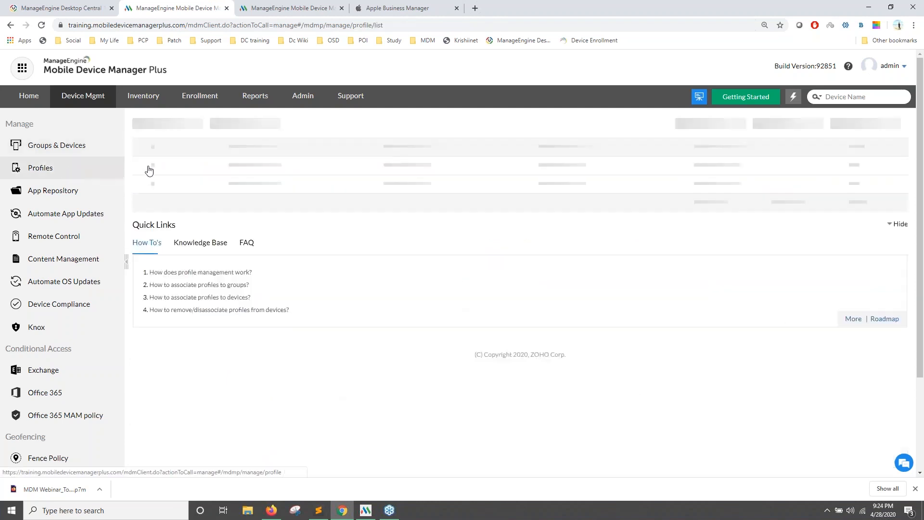
Create a new Windows profile and begin renaming it 'WIndows 10 Laptops'.
{"action": "left_click", "coordinate": [192, 123]}
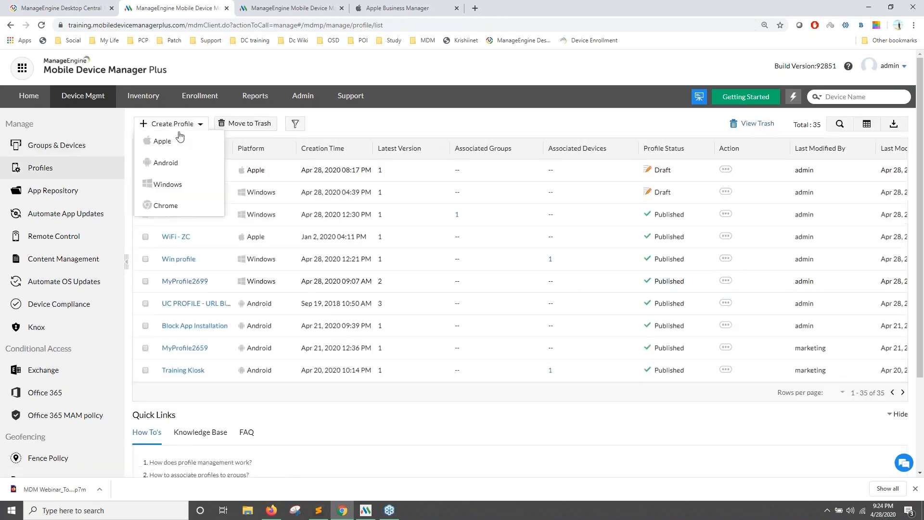
{"action": "left_click", "coordinate": [169, 187]}
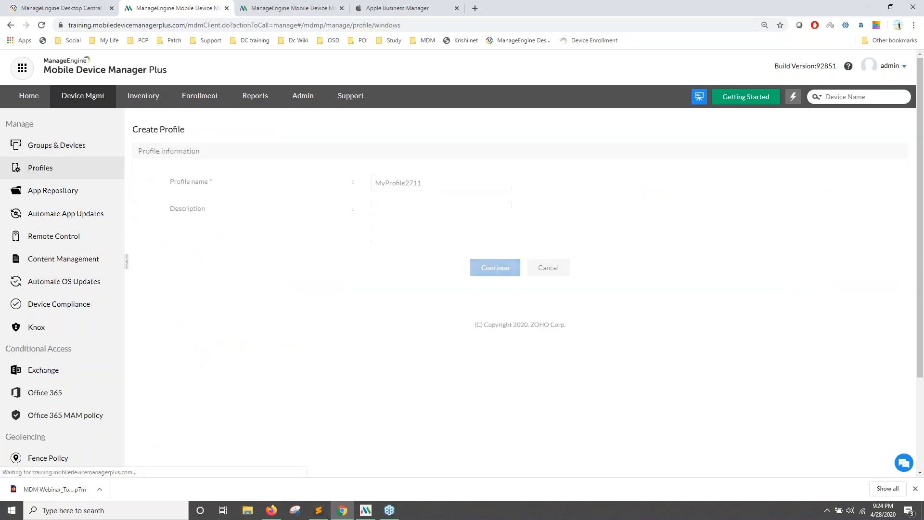
{"action": "left_click_drag", "start_coordinate": [422, 183], "coordinate": [382, 174]}
{"action": "type", "text": "WIndows 10 Laptops"}
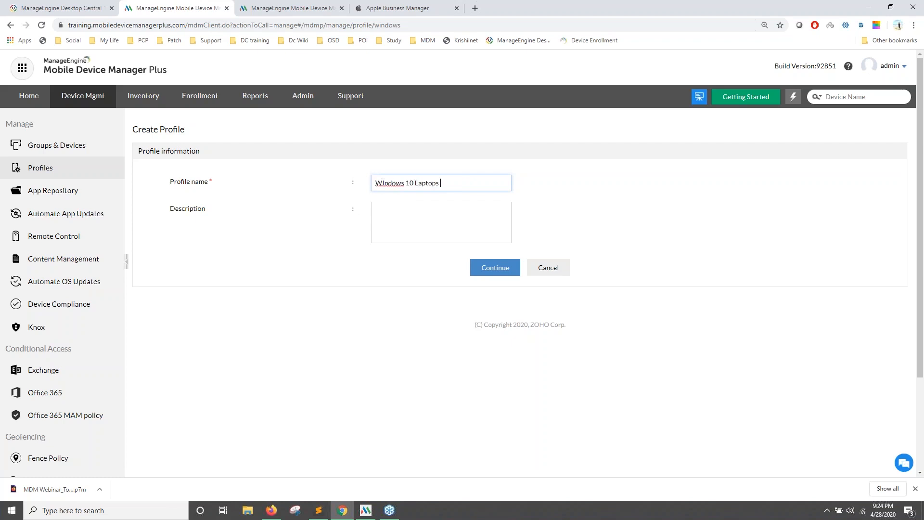
Continue to Passcode and set maximum passcode age 90 days and maximum failed attempts 6.
{"action": "left_click", "coordinate": [495, 269]}
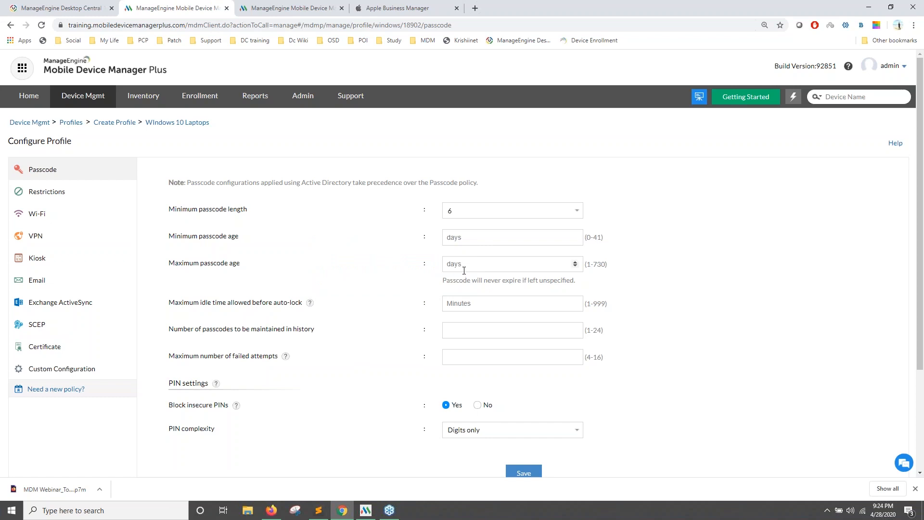
{"action": "left_click", "coordinate": [464, 264]}
{"action": "type", "text": "90"}
{"action": "left_click", "coordinate": [456, 356]}
{"action": "type", "text": "6"}
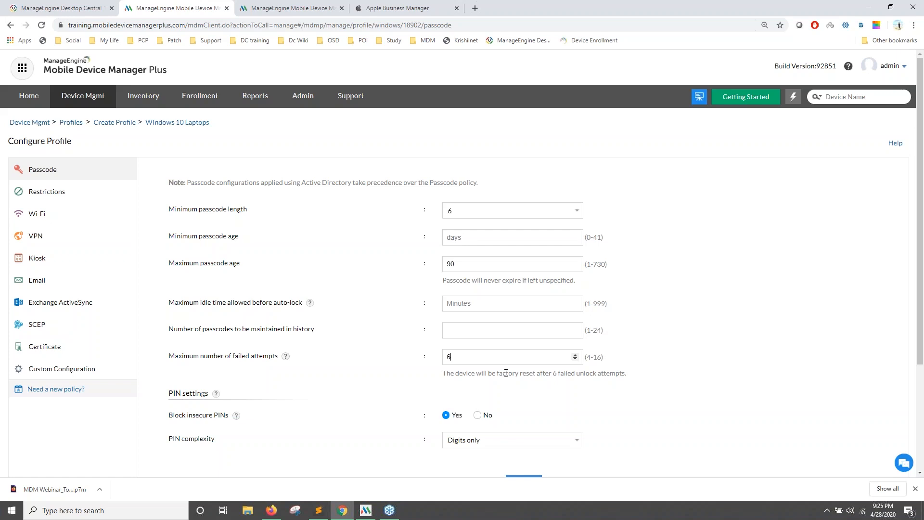
{"action": "scroll", "coordinate": [481, 366], "scroll_direction": "down", "scroll_amount": 1}
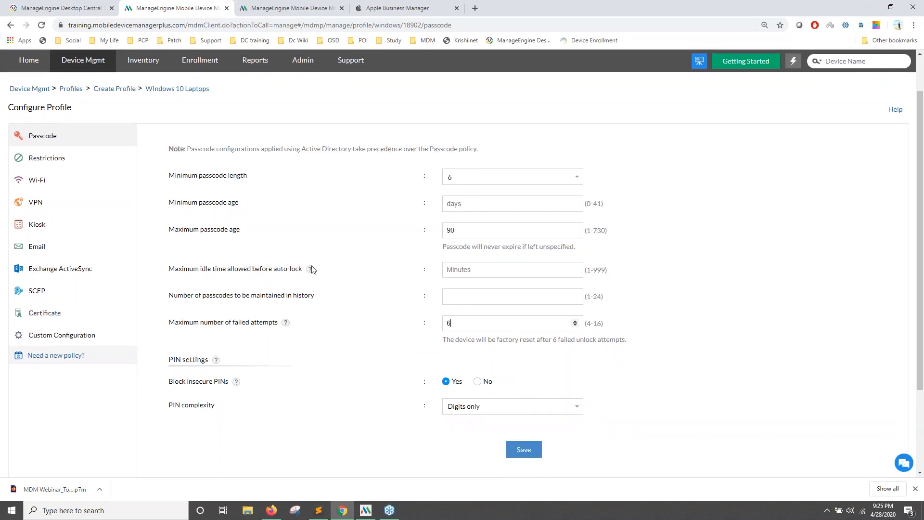
{"action": "scroll", "coordinate": [56, 179], "scroll_direction": "up", "scroll_amount": 1}
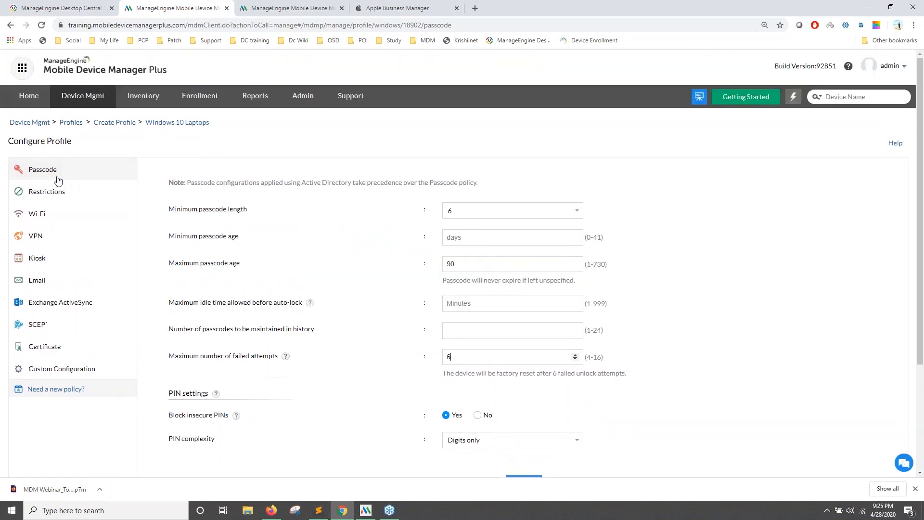
{"action": "left_click", "coordinate": [71, 197]}
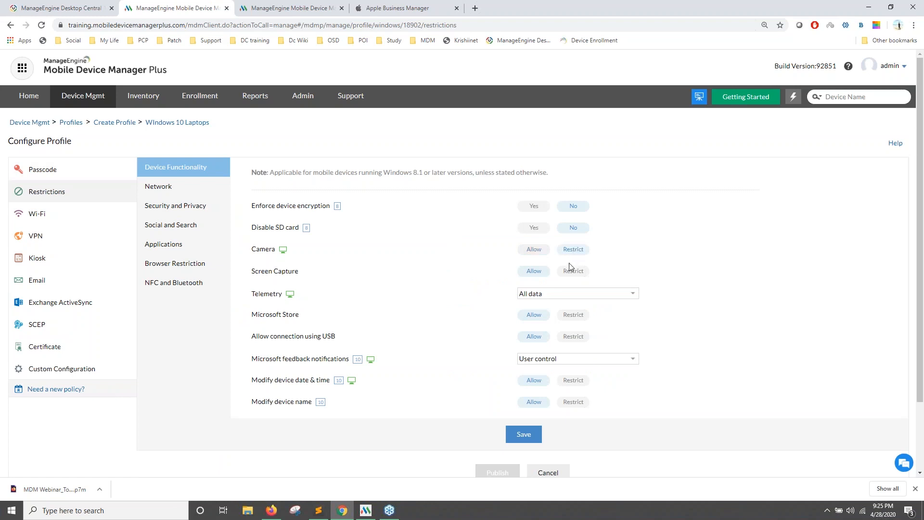
Restrict Screen Capture and Internet sharing, and deny installing non-Store apps.
{"action": "left_click", "coordinate": [577, 272]}
{"action": "left_click", "coordinate": [192, 191]}
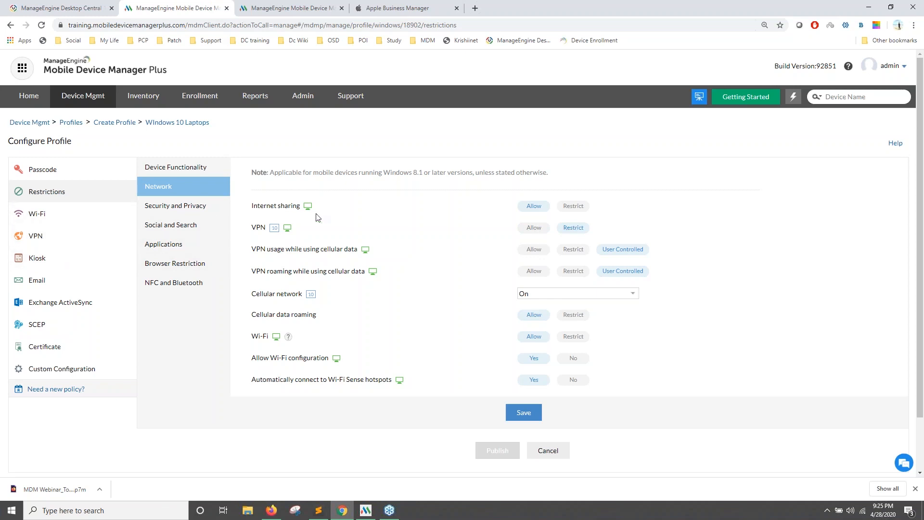
{"action": "left_click", "coordinate": [580, 209]}
{"action": "left_click", "coordinate": [179, 245]}
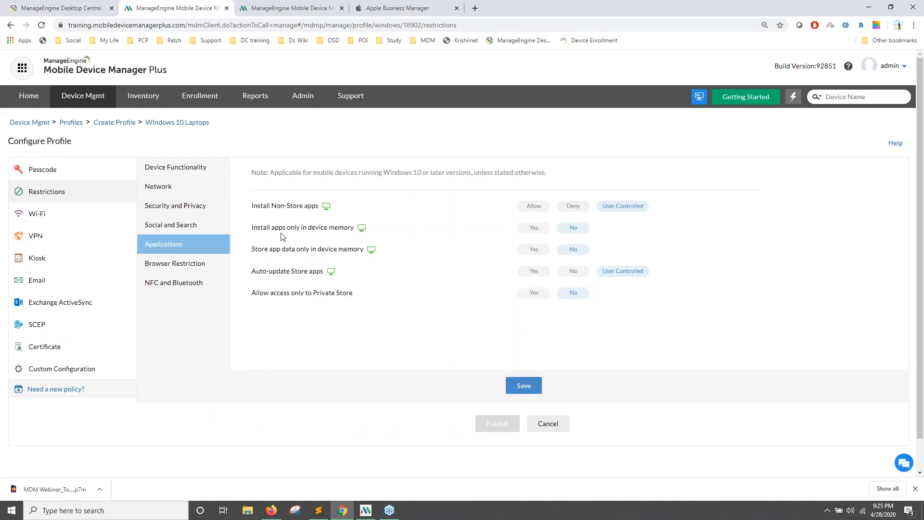
{"action": "left_click", "coordinate": [569, 208]}
Save the 'WIndows 10 Laptops' restriction settings and go to the Wi-Fi payload.
{"action": "left_click", "coordinate": [522, 384]}
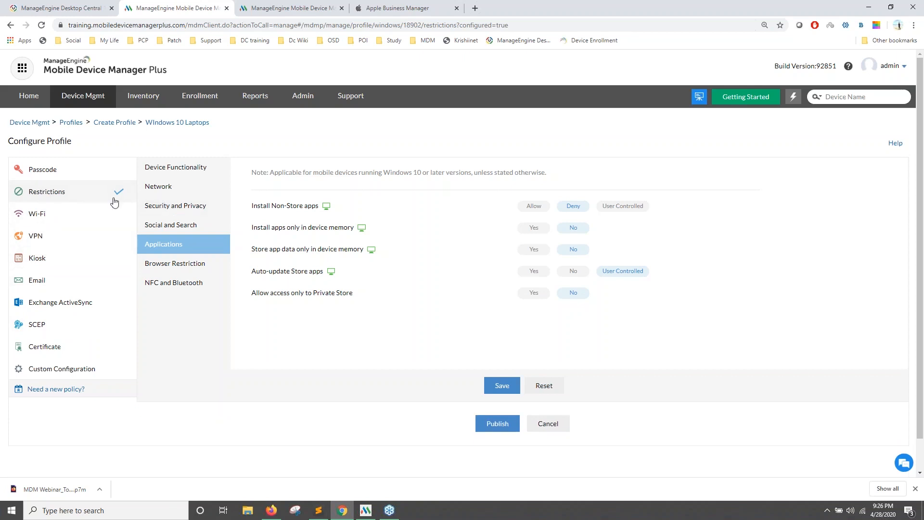
{"action": "left_click", "coordinate": [175, 187]}
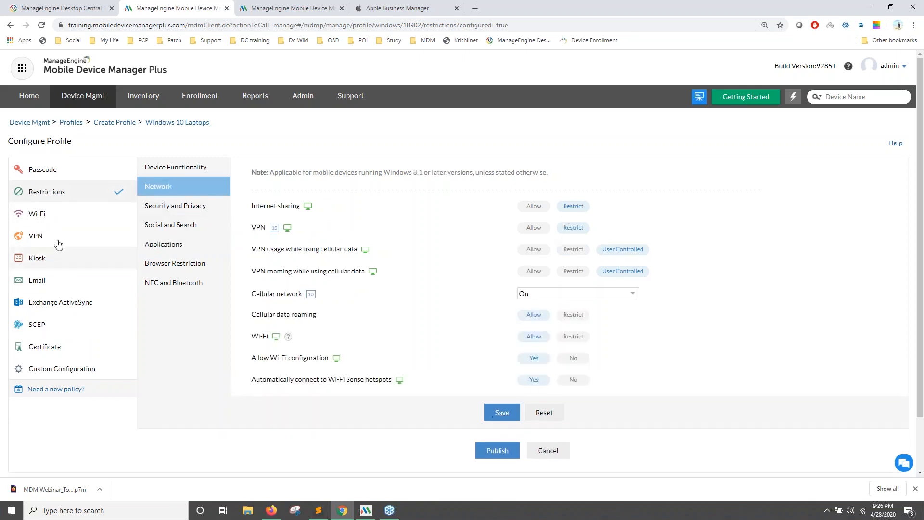
{"action": "left_click", "coordinate": [53, 214]}
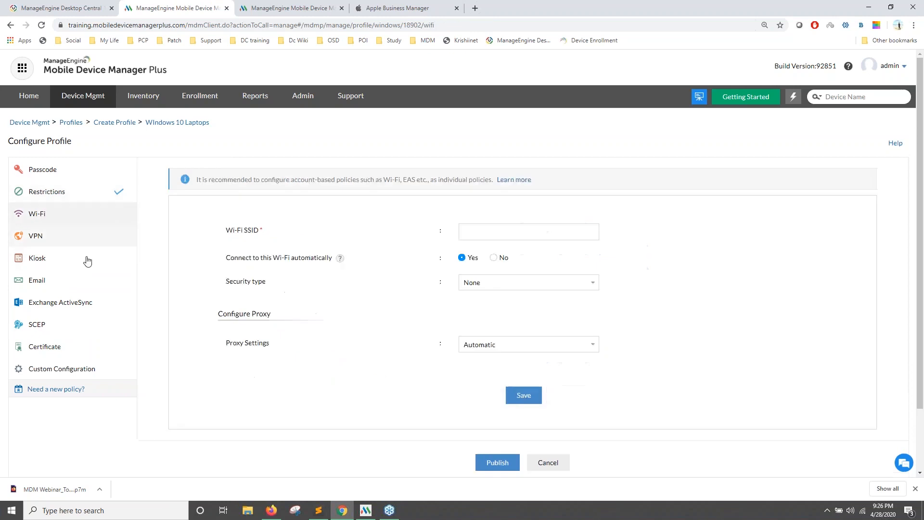
Choose WPA2 PSK as the Wi-Fi security type and enter the network password.
{"action": "left_click", "coordinate": [66, 192]}
{"action": "mouse_move", "coordinate": [363, 249]}
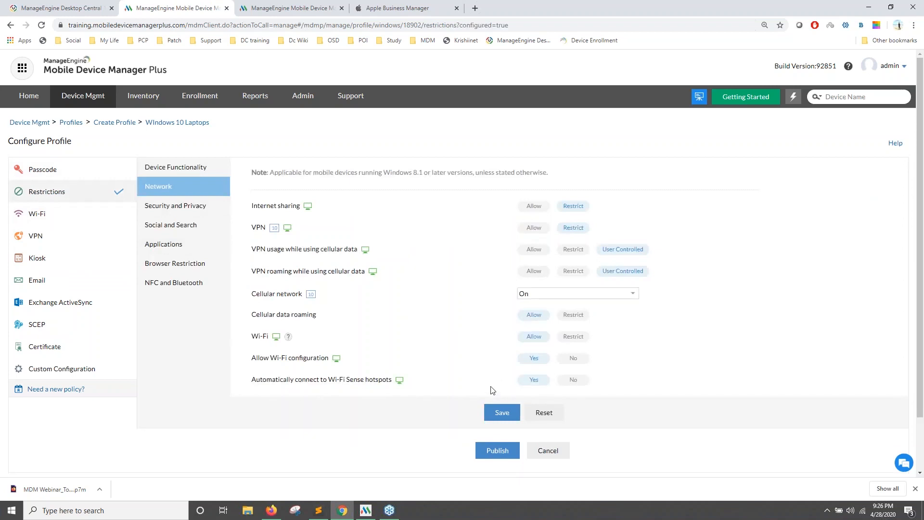
{"action": "left_click", "coordinate": [57, 216]}
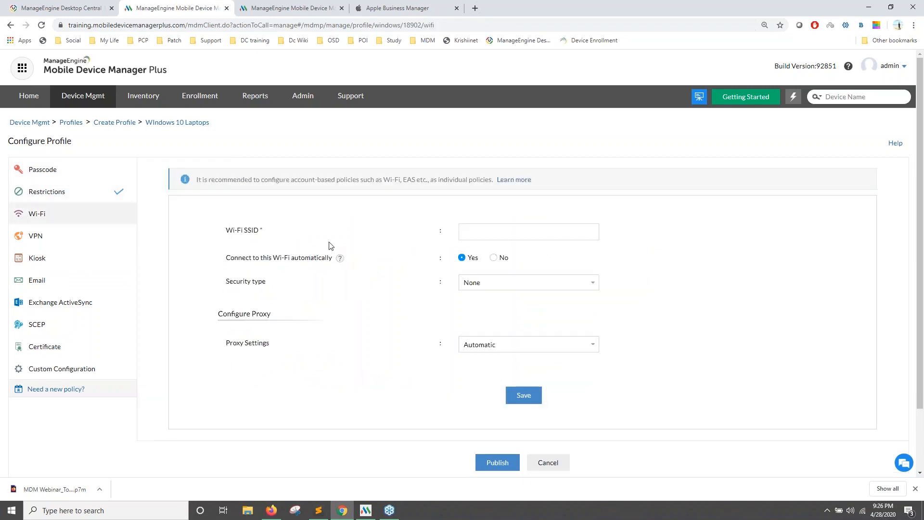
{"action": "left_click", "coordinate": [486, 235]}
{"action": "left_click", "coordinate": [489, 285]}
{"action": "left_click", "coordinate": [495, 304]}
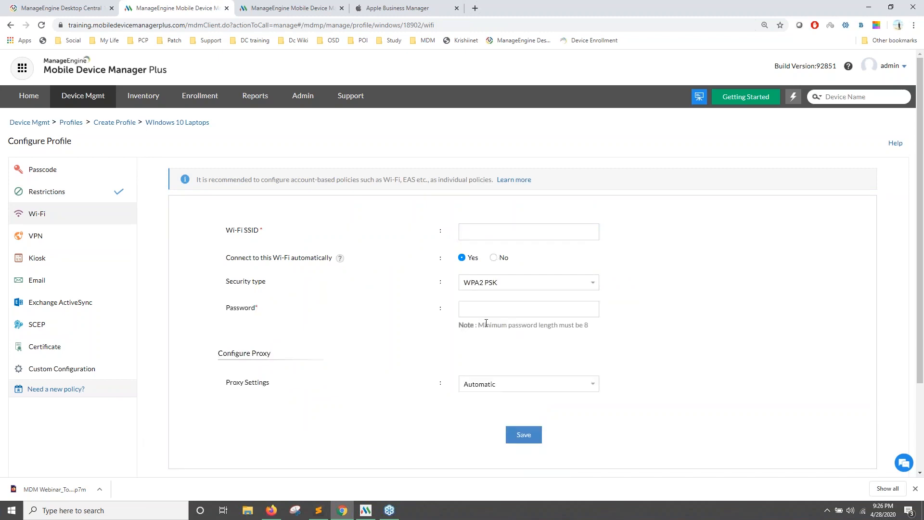
{"action": "left_click", "coordinate": [485, 314]}
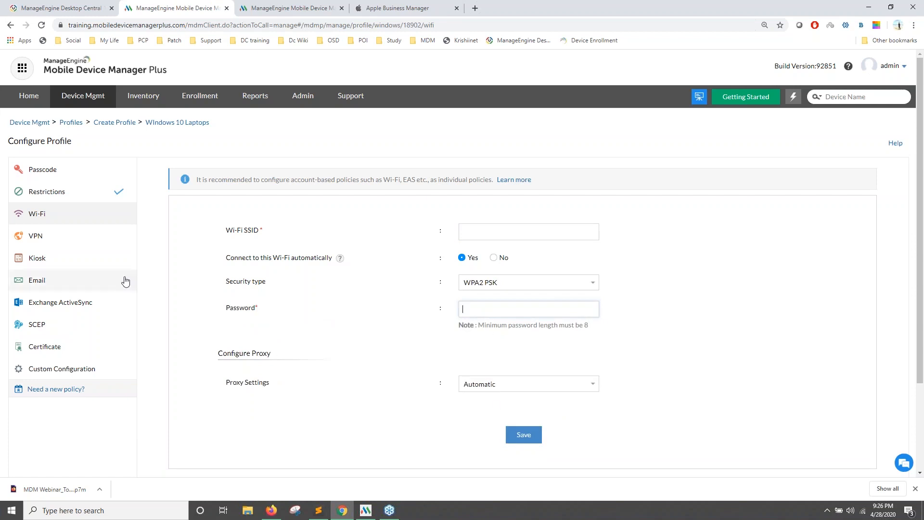
{"action": "type", "text": "123456"}
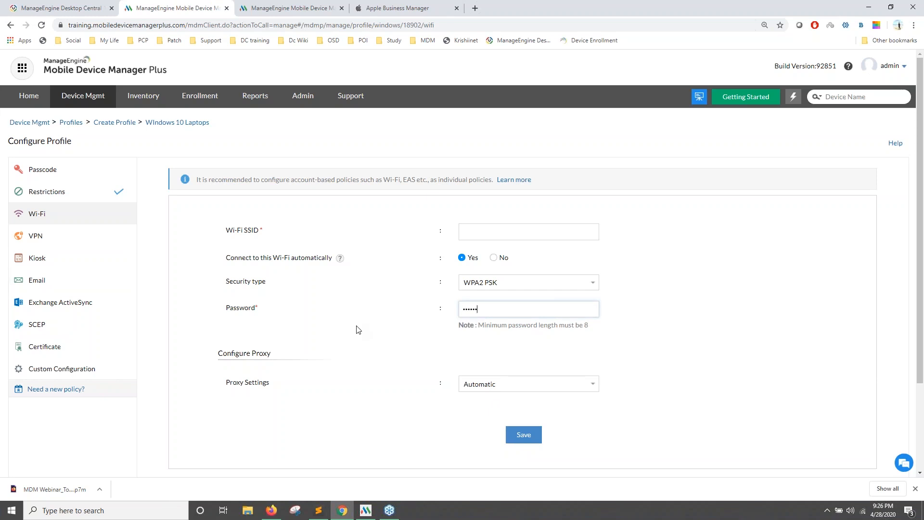
{"action": "left_click_drag", "start_coordinate": [228, 259], "coordinate": [367, 256]}
{"action": "left_click", "coordinate": [364, 260]}
{"action": "left_click", "coordinate": [64, 238]}
Choose IKEv2 as the VPN connection type, then go to the Kiosk settings.
{"action": "left_click", "coordinate": [451, 245]}
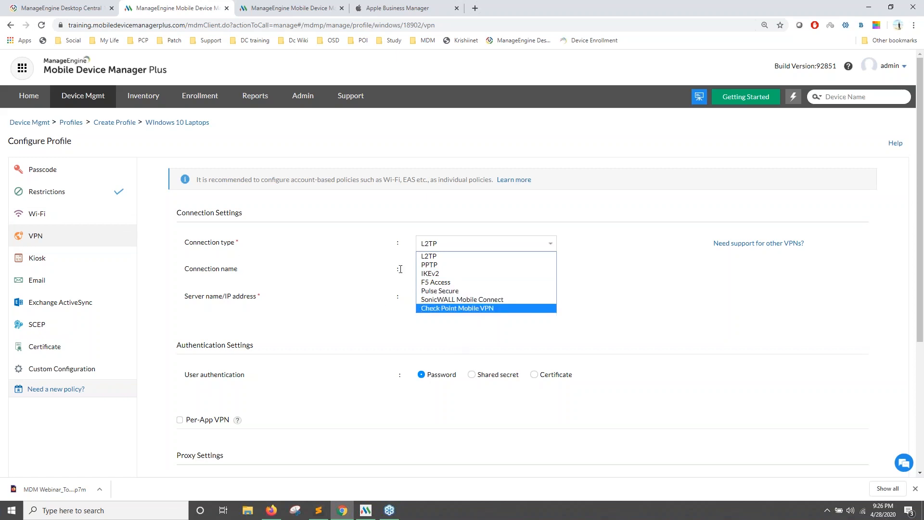
{"action": "left_click", "coordinate": [430, 273]}
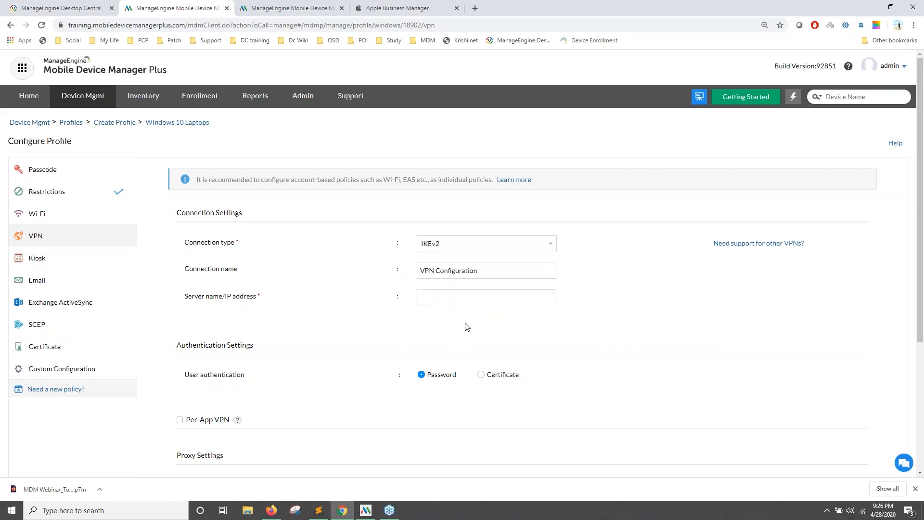
{"action": "scroll", "coordinate": [458, 303], "scroll_direction": "down", "scroll_amount": 1}
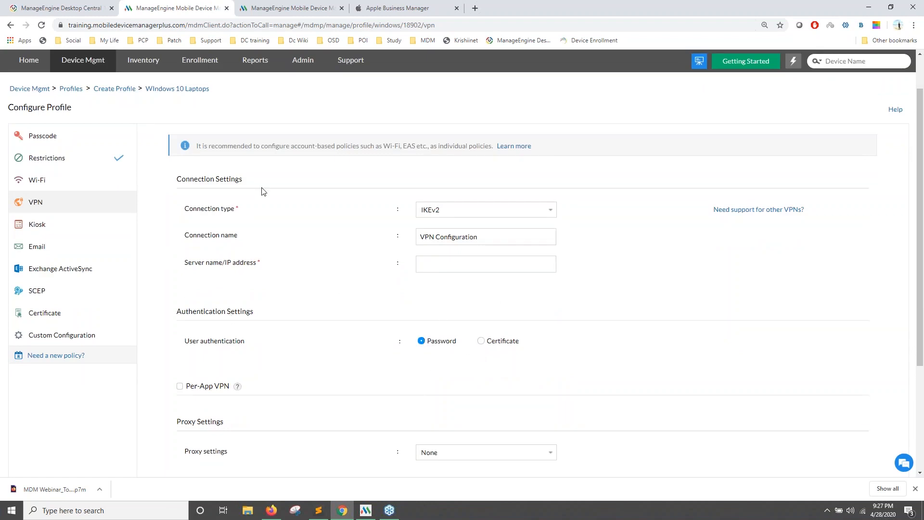
{"action": "scroll", "coordinate": [441, 317], "scroll_direction": "down", "scroll_amount": 2}
{"action": "scroll", "coordinate": [193, 284], "scroll_direction": "up", "scroll_amount": 2}
{"action": "left_click", "coordinate": [67, 235]}
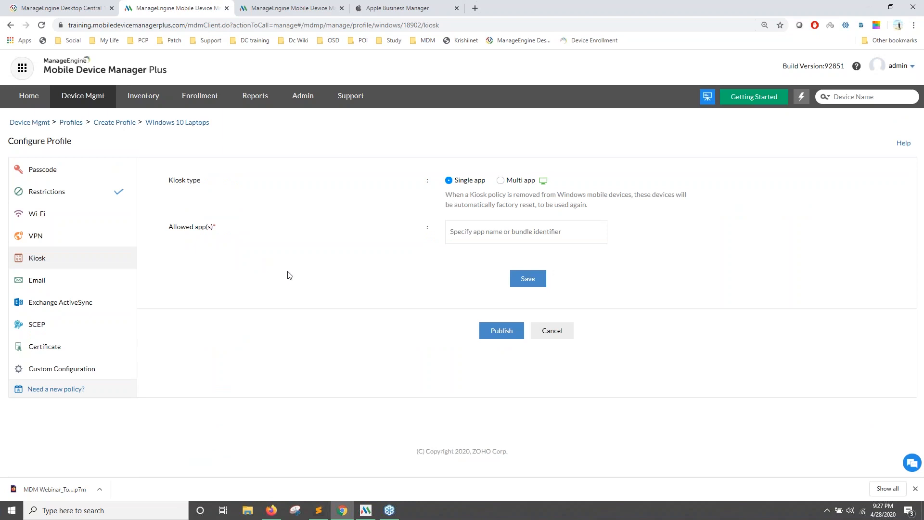
Switch the kiosk to Multi app mode, allowing the Camera and Contact Support apps.
{"action": "left_click", "coordinate": [468, 226]}
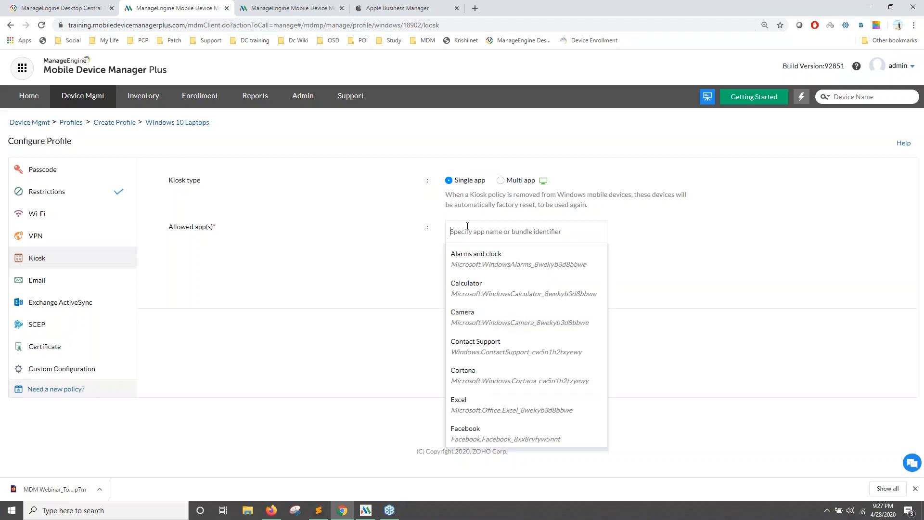
{"action": "left_click", "coordinate": [501, 182]}
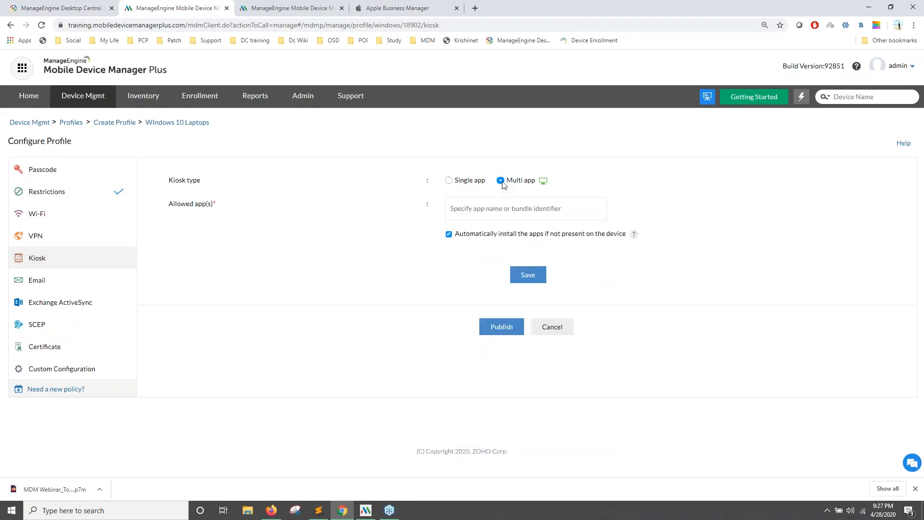
{"action": "left_click", "coordinate": [502, 207]}
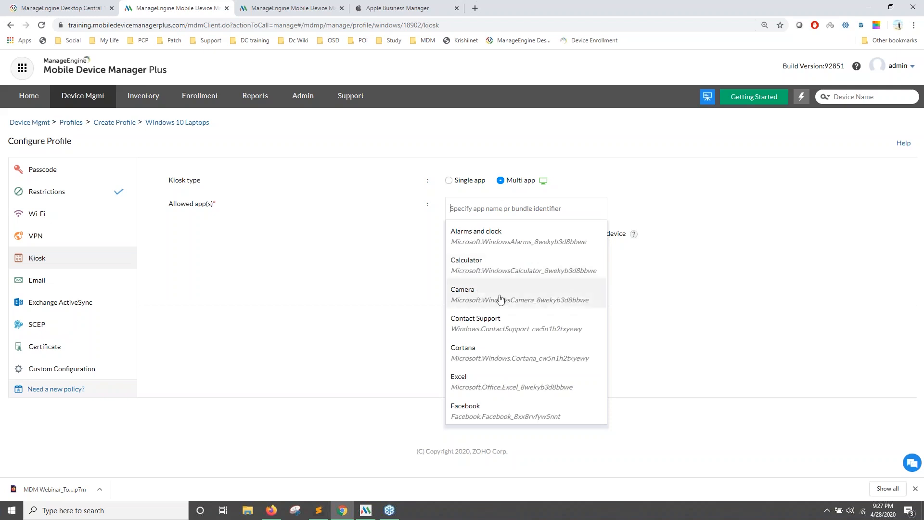
{"action": "left_click", "coordinate": [477, 300]}
{"action": "left_click", "coordinate": [474, 342]}
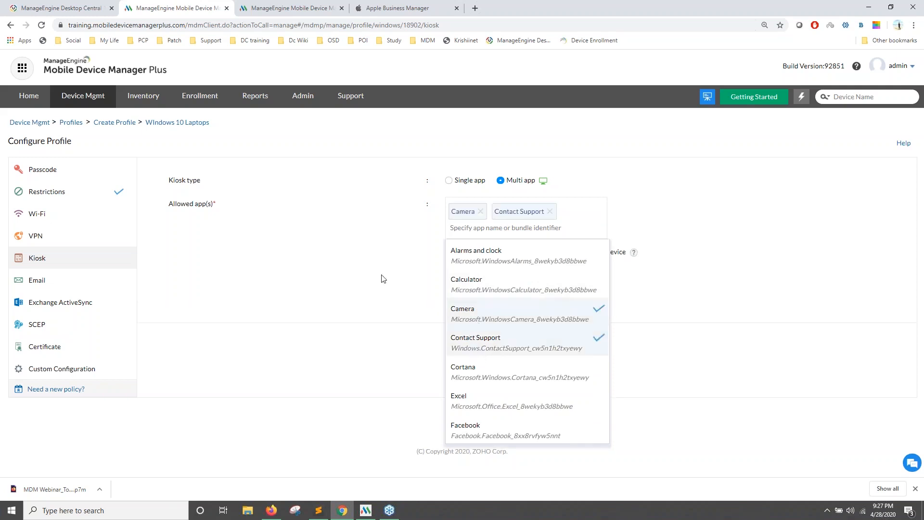
{"action": "left_click", "coordinate": [383, 276]}
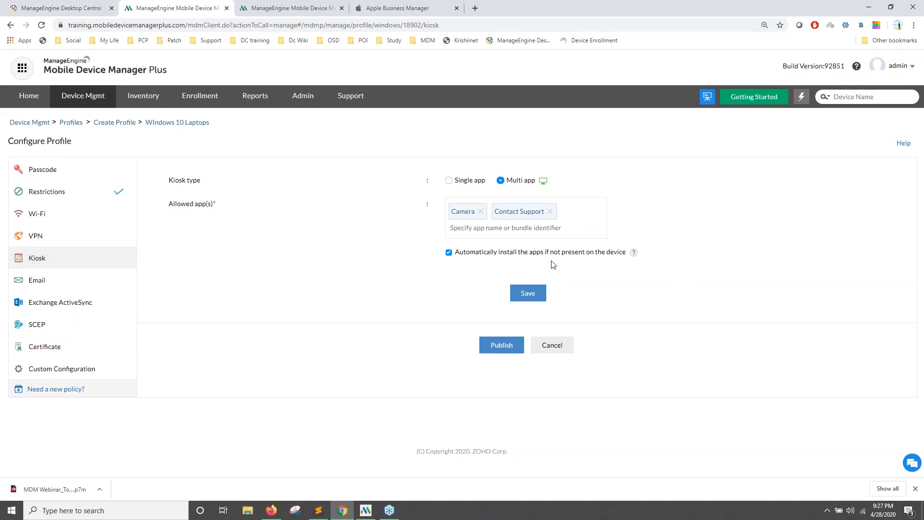
{"action": "left_click", "coordinate": [55, 285]}
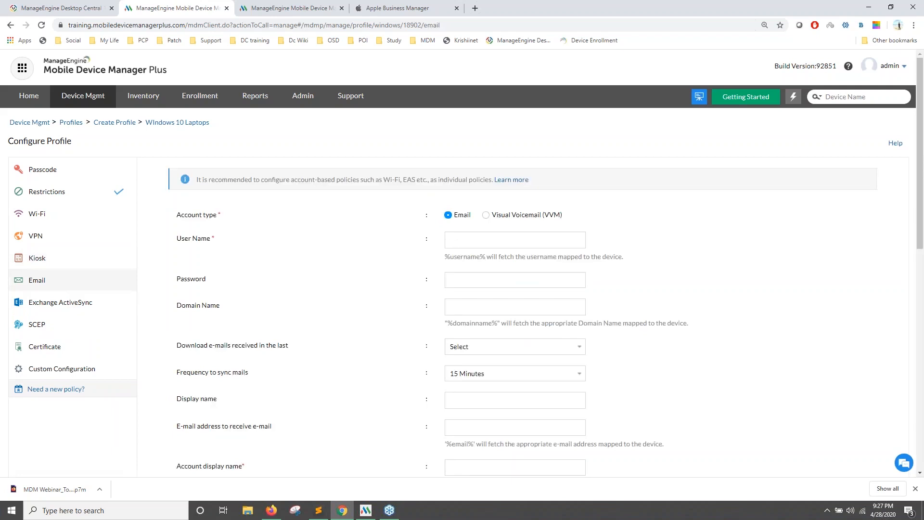
{"action": "left_click", "coordinate": [514, 241]}
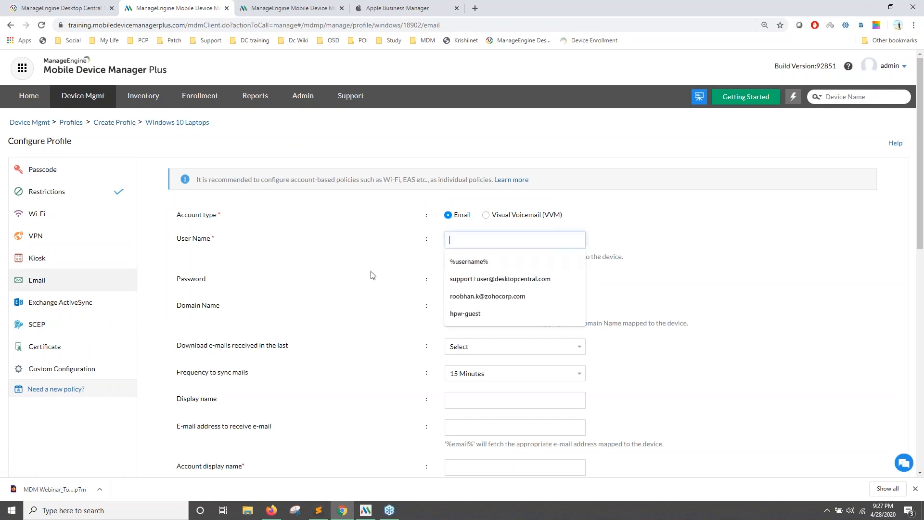
{"action": "left_click", "coordinate": [452, 262]}
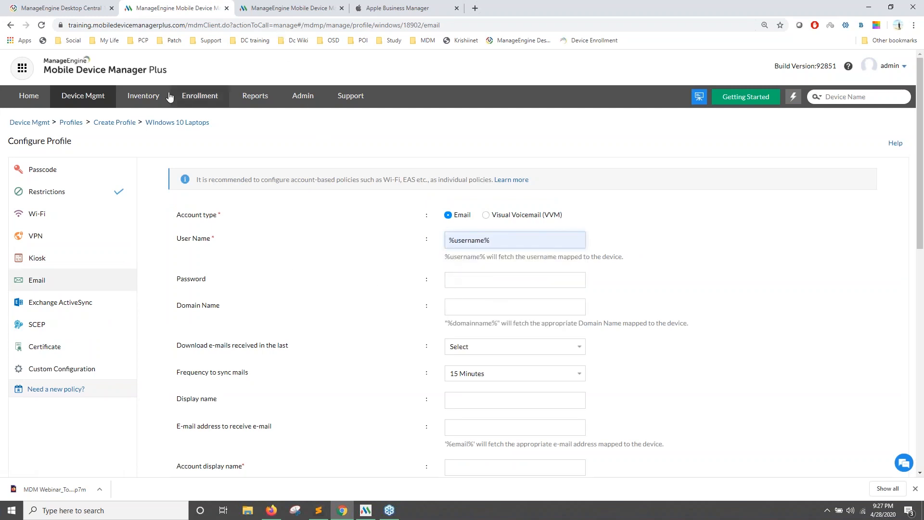
{"action": "left_click", "coordinate": [200, 97]}
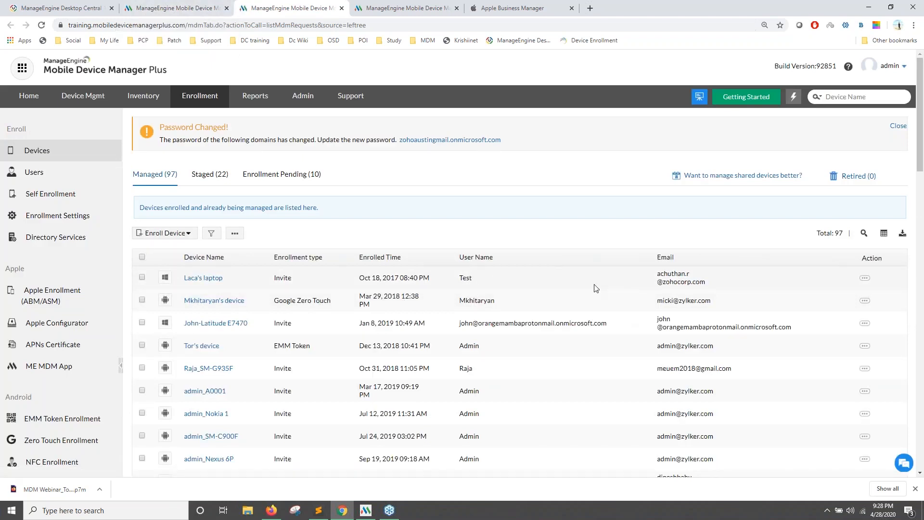
{"action": "left_click", "coordinate": [197, 5]}
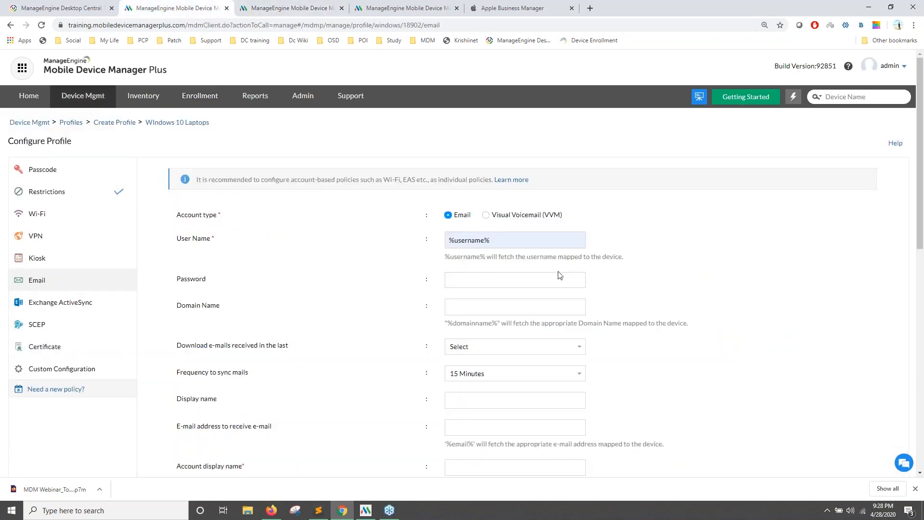
{"action": "scroll", "coordinate": [456, 293], "scroll_direction": "down", "scroll_amount": 2}
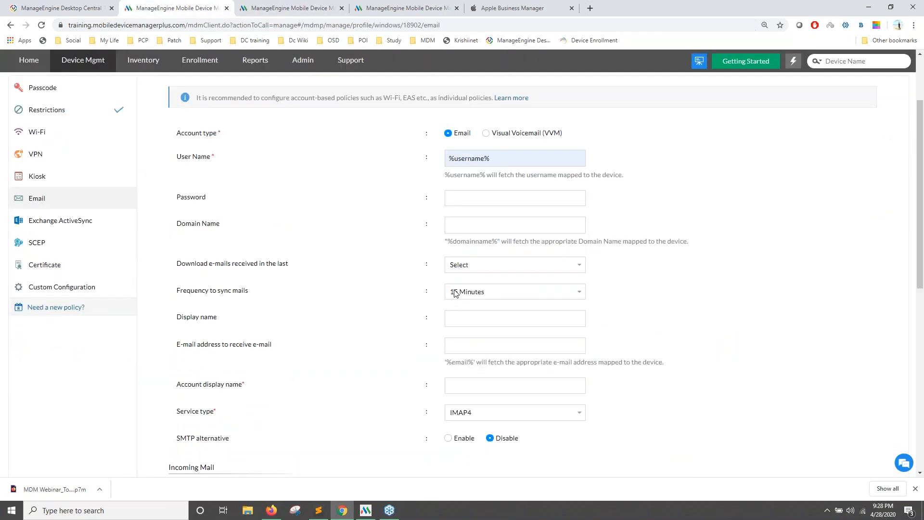
{"action": "scroll", "coordinate": [460, 297], "scroll_direction": "down", "scroll_amount": 1}
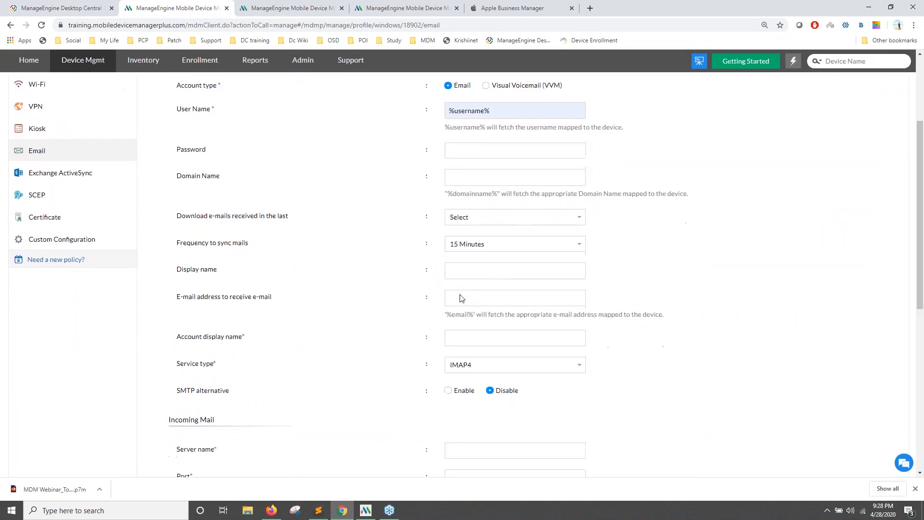
{"action": "scroll", "coordinate": [337, 206], "scroll_direction": "up", "scroll_amount": 2}
{"action": "scroll", "coordinate": [288, 215], "scroll_direction": "down", "scroll_amount": 2}
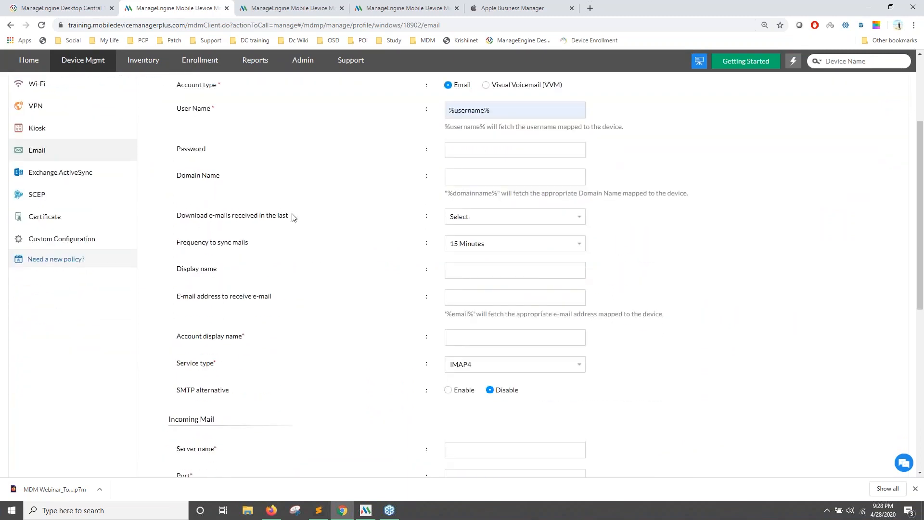
{"action": "scroll", "coordinate": [527, 238], "scroll_direction": "down", "scroll_amount": 1}
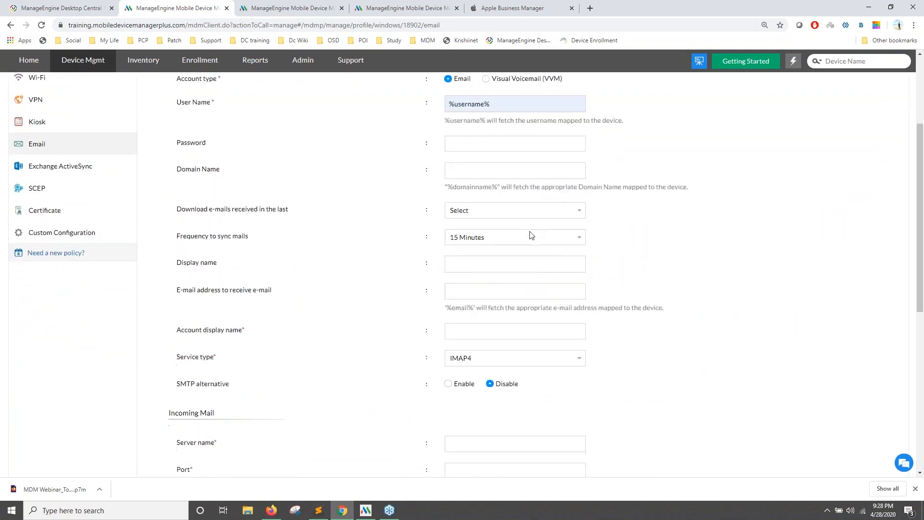
{"action": "scroll", "coordinate": [508, 393], "scroll_direction": "down", "scroll_amount": 5}
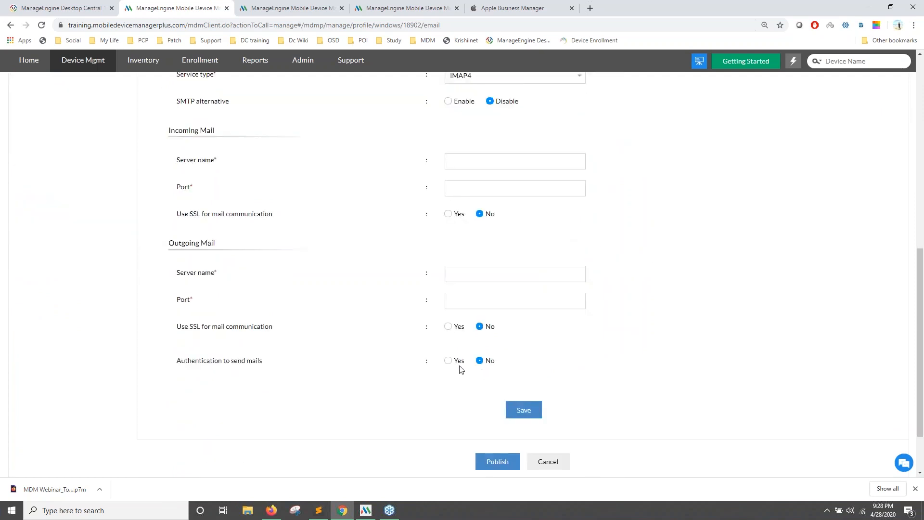
{"action": "scroll", "coordinate": [414, 251], "scroll_direction": "up", "scroll_amount": 3}
{"action": "scroll", "coordinate": [340, 246], "scroll_direction": "up", "scroll_amount": 5}
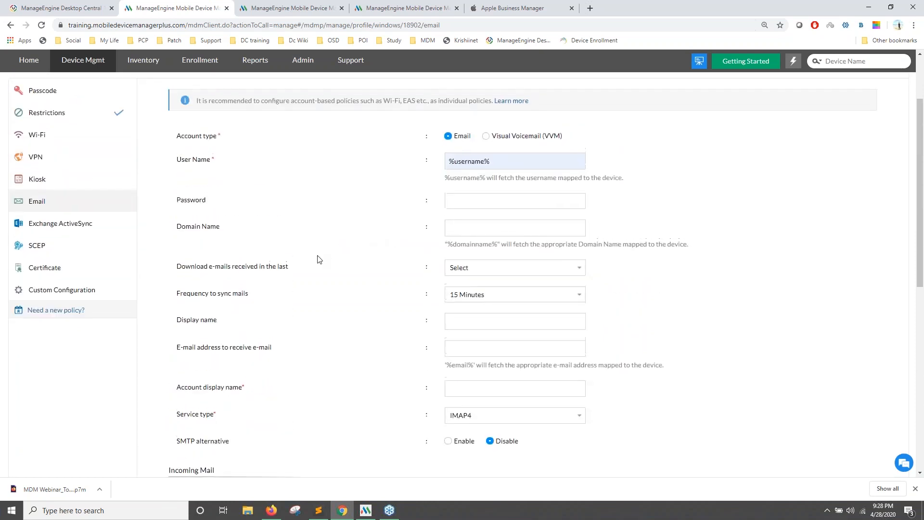
Review the Exchange ActiveSync payload, leaving the host on Exchange On-Premises.
{"action": "left_click", "coordinate": [45, 303]}
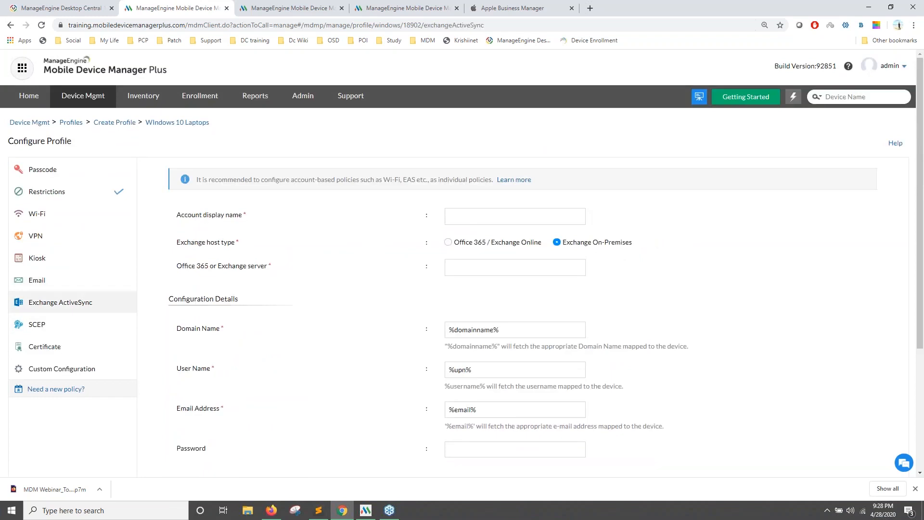
{"action": "scroll", "coordinate": [390, 313], "scroll_direction": "down", "scroll_amount": 1}
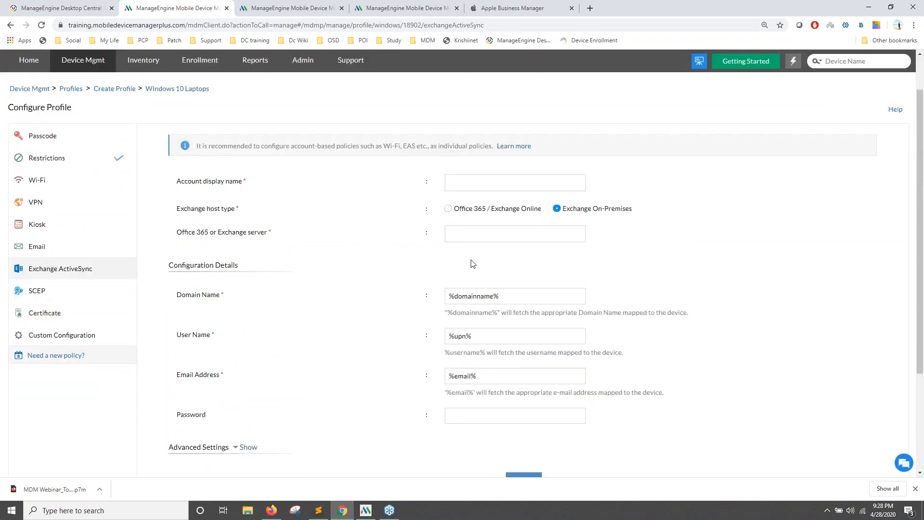
{"action": "left_click", "coordinate": [448, 210]}
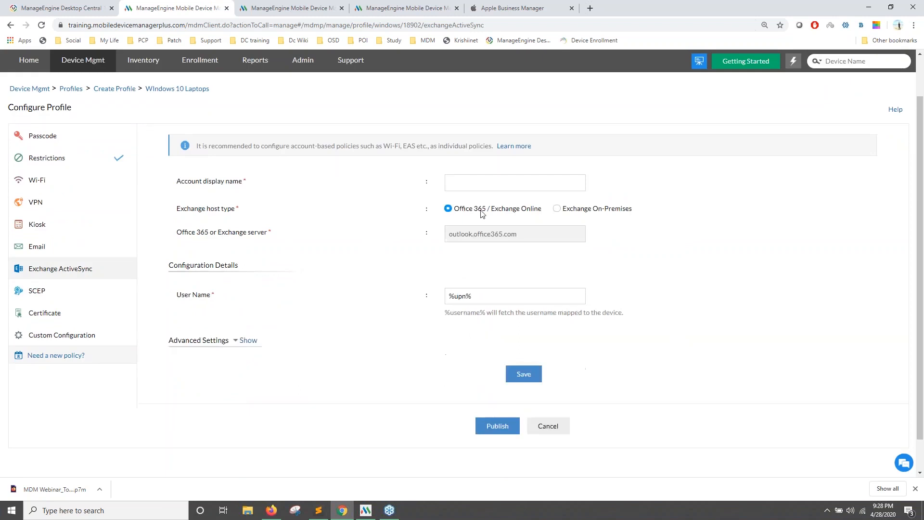
{"action": "left_click", "coordinate": [557, 208]}
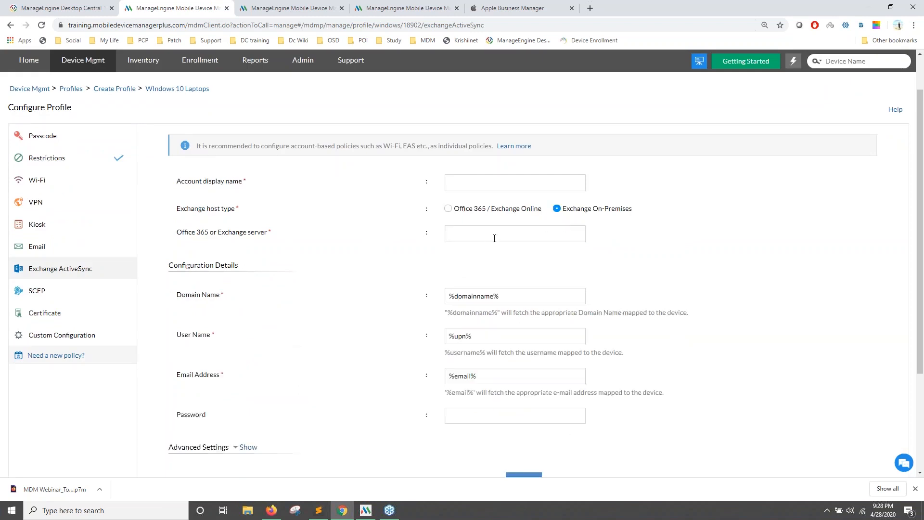
{"action": "scroll", "coordinate": [500, 237], "scroll_direction": "down", "scroll_amount": 2}
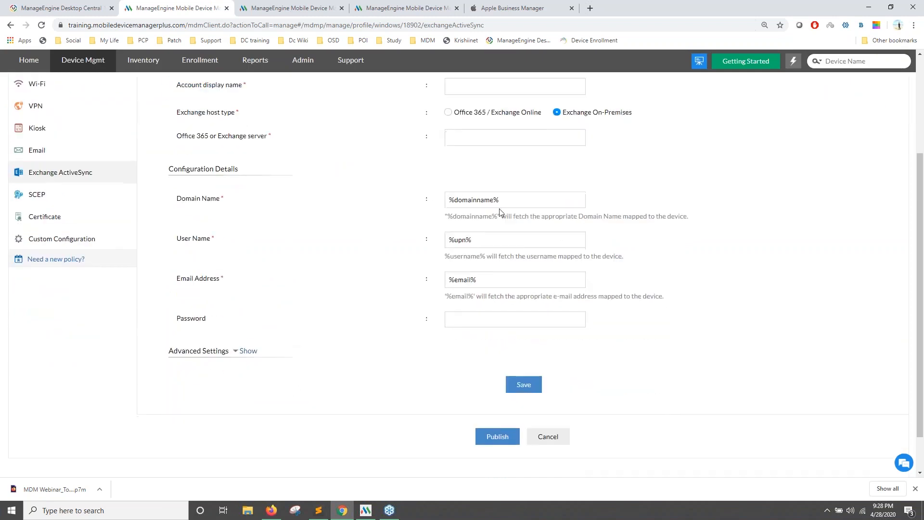
{"action": "scroll", "coordinate": [272, 244], "scroll_direction": "up", "scroll_amount": 1}
{"action": "scroll", "coordinate": [272, 246], "scroll_direction": "up", "scroll_amount": 3}
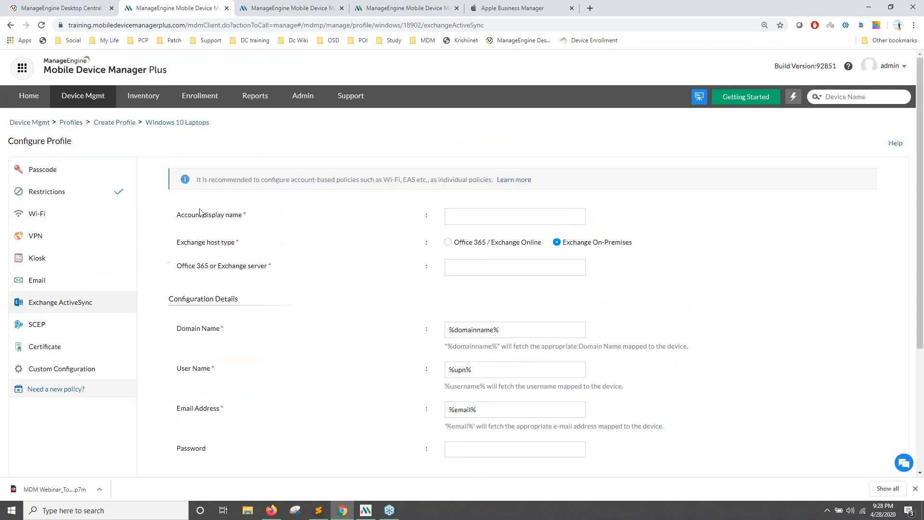
{"action": "scroll", "coordinate": [78, 318], "scroll_direction": "down", "scroll_amount": 1}
Open the Certificate payload, cancel adding a certificate, and publish 'Windows 10 Laptops'.
{"action": "left_click", "coordinate": [78, 317]}
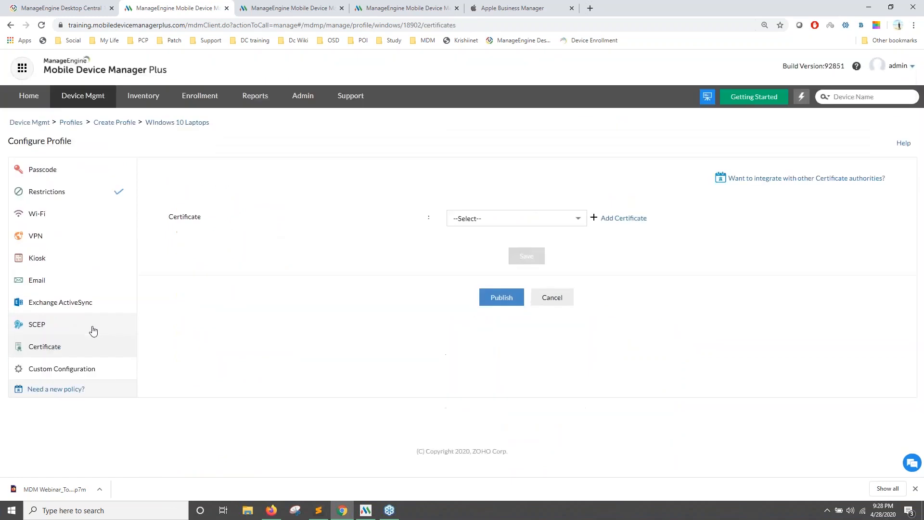
{"action": "left_click", "coordinate": [491, 225]}
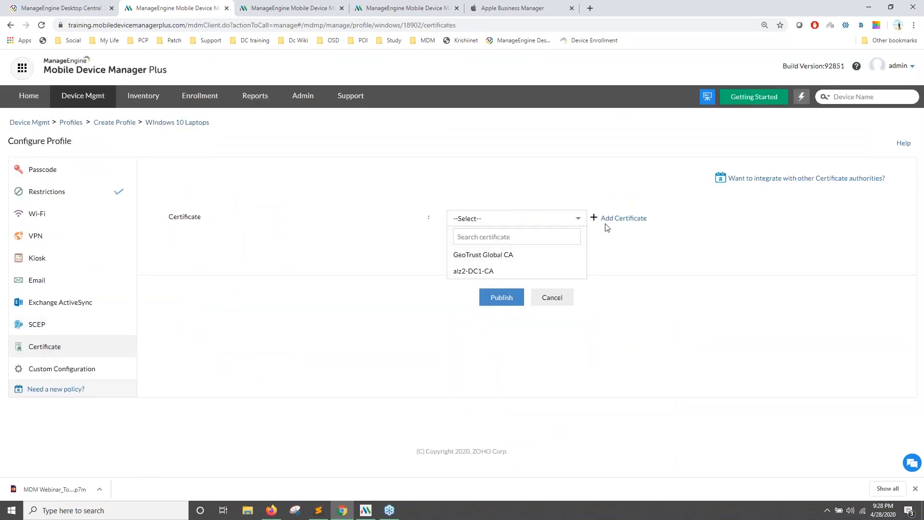
{"action": "left_click", "coordinate": [609, 221]}
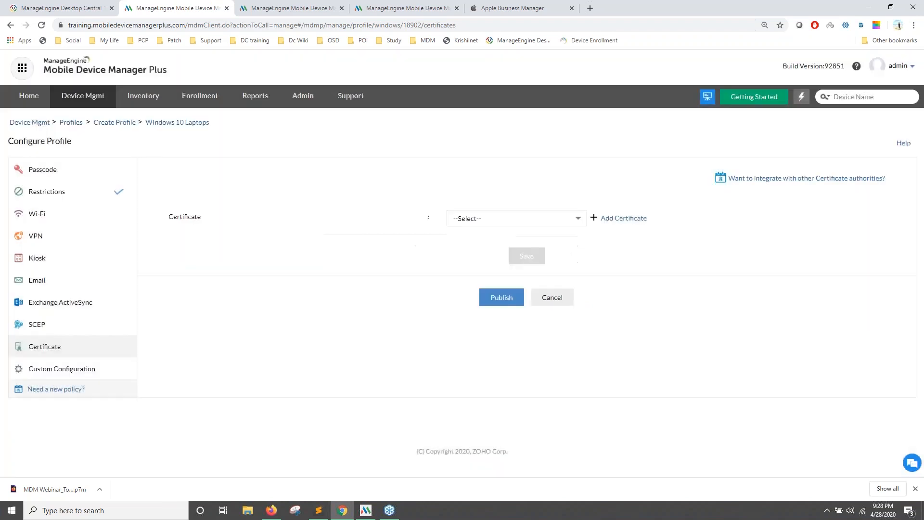
{"action": "left_click", "coordinate": [596, 224]}
{"action": "left_click", "coordinate": [501, 299]}
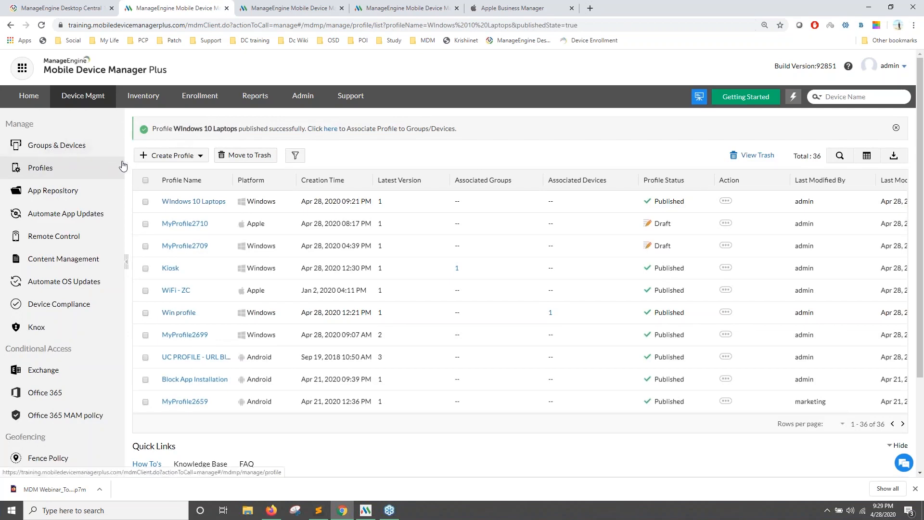
Select the Sales Team and NEW Drivers groups and the Training device.
{"action": "left_click", "coordinate": [332, 130]}
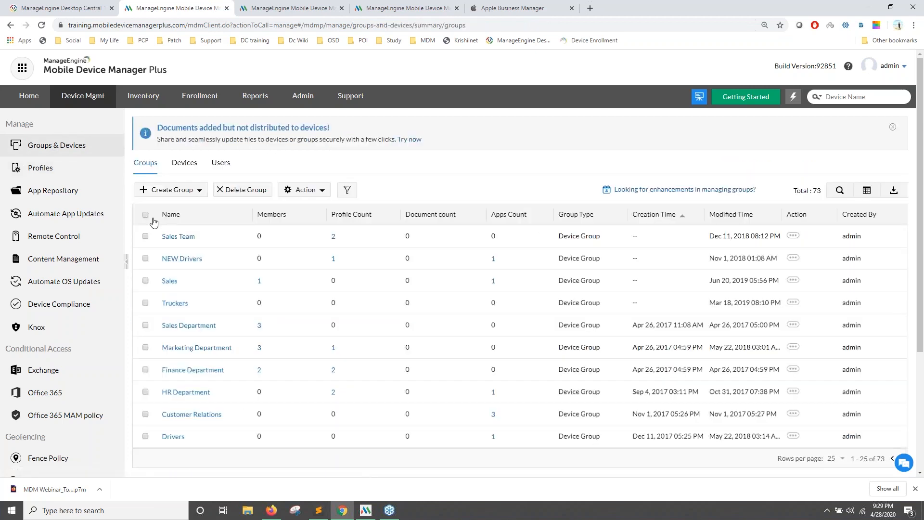
{"action": "left_click", "coordinate": [145, 236]}
{"action": "left_click", "coordinate": [146, 259]}
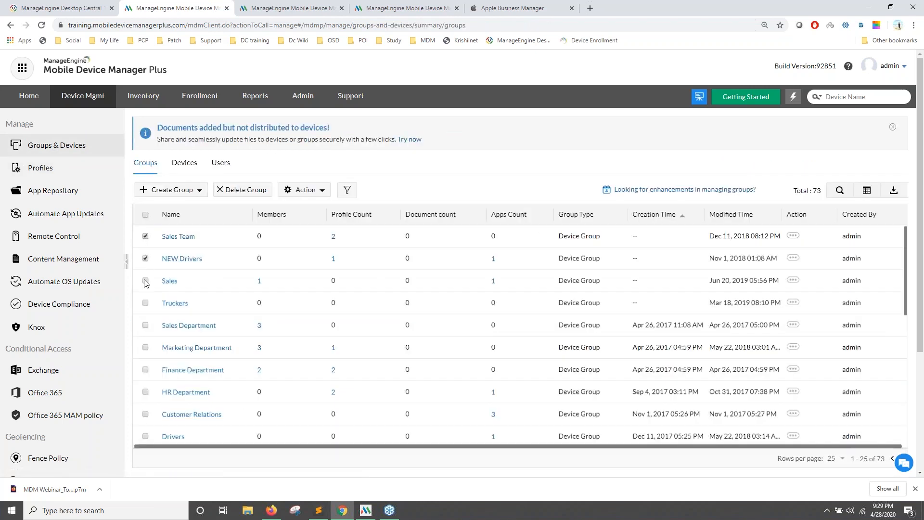
{"action": "left_click", "coordinate": [184, 162]}
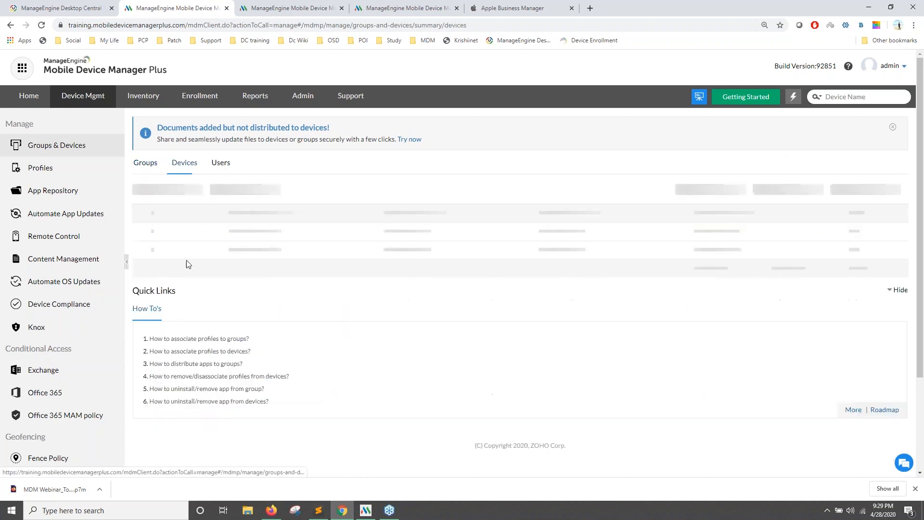
{"action": "left_click", "coordinate": [146, 258]}
Cancel the Associate Profile chooser and return to the Groups & Devices list.
{"action": "left_click", "coordinate": [229, 196]}
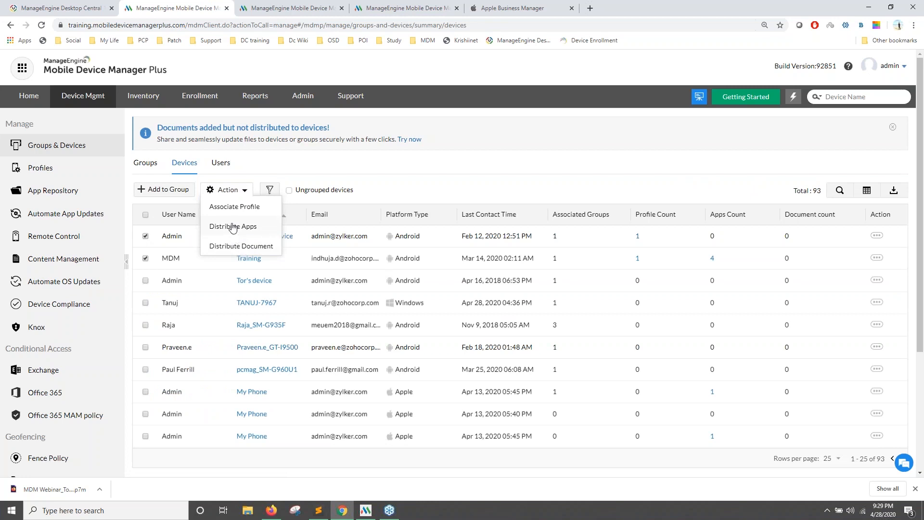
{"action": "left_click", "coordinate": [231, 211]}
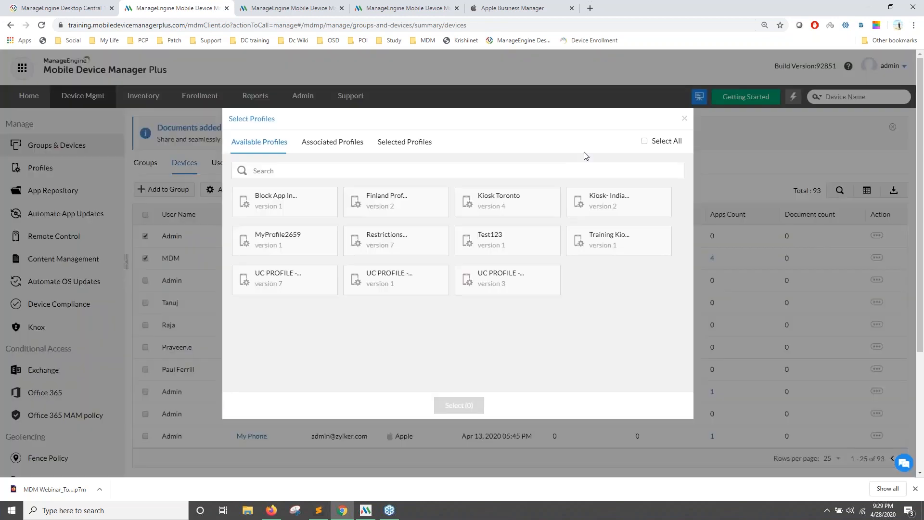
{"action": "left_click", "coordinate": [683, 123]}
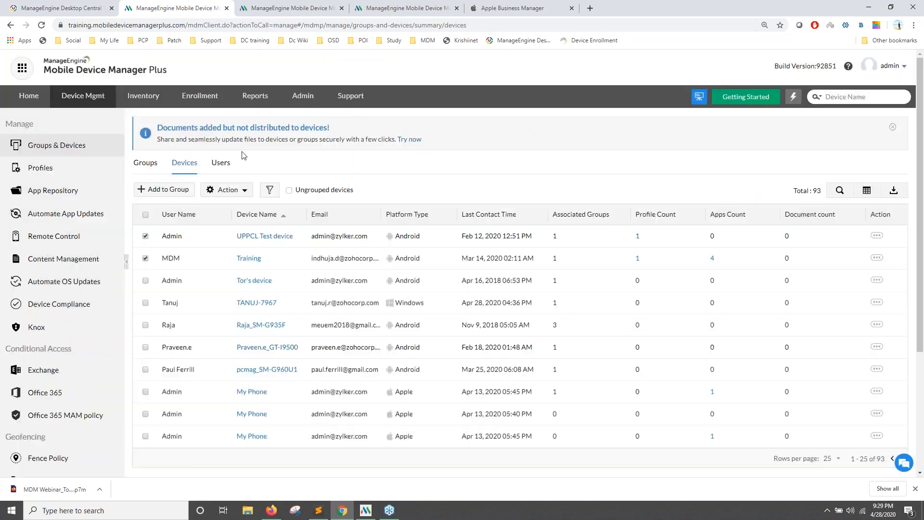
{"action": "left_click", "coordinate": [145, 162]}
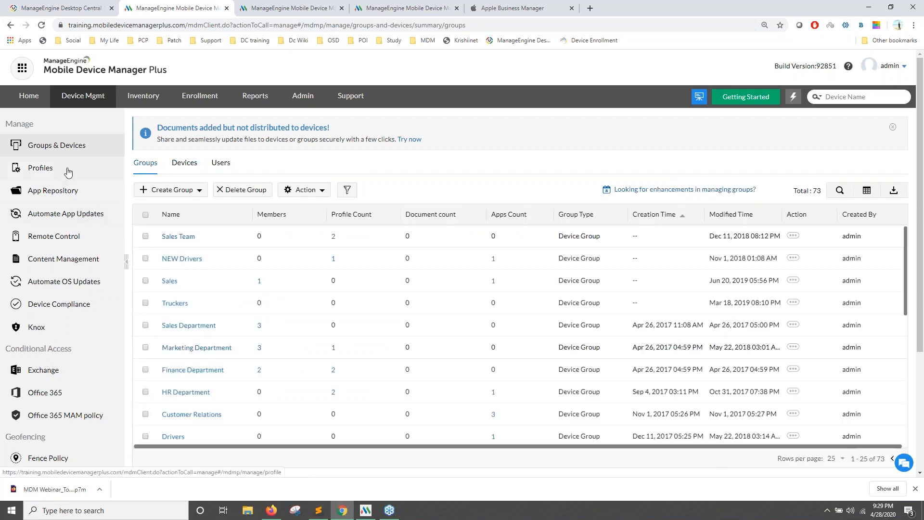
{"action": "left_click", "coordinate": [68, 170]}
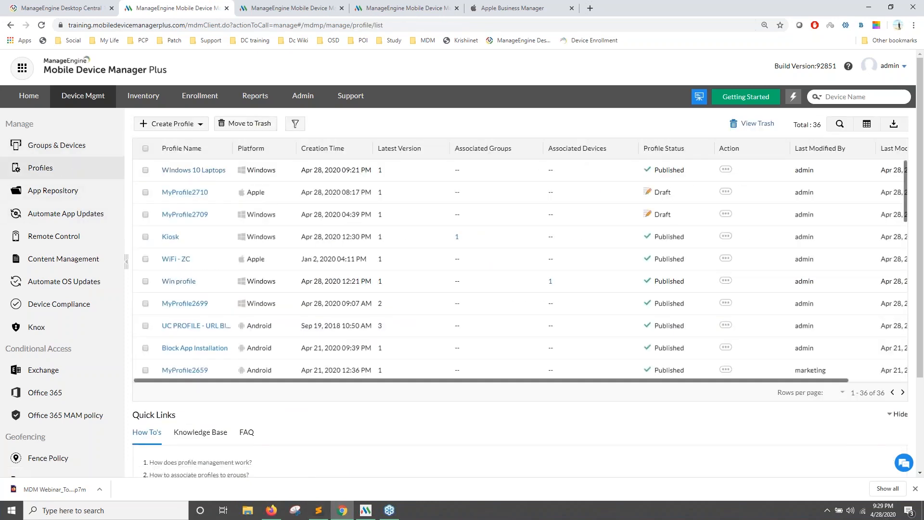
{"action": "left_click", "coordinate": [72, 145]}
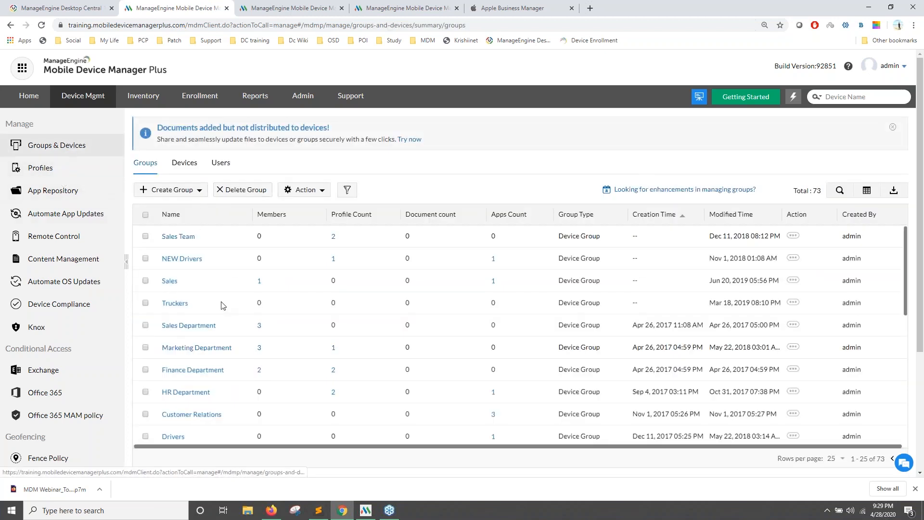
Switch to the Zoho Show slideshow and advance two slides to 'Mac machines'.
{"action": "key", "text": "alt+Tab"}
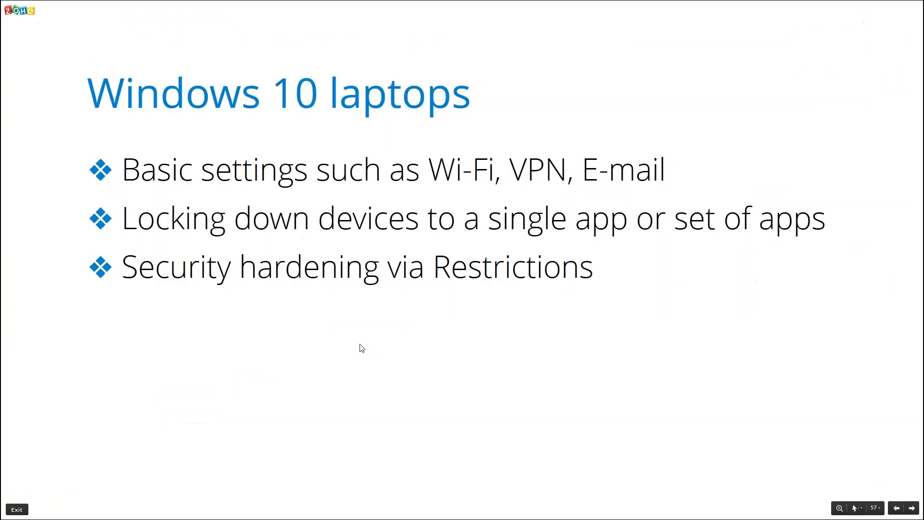
{"action": "key", "text": "Right"}
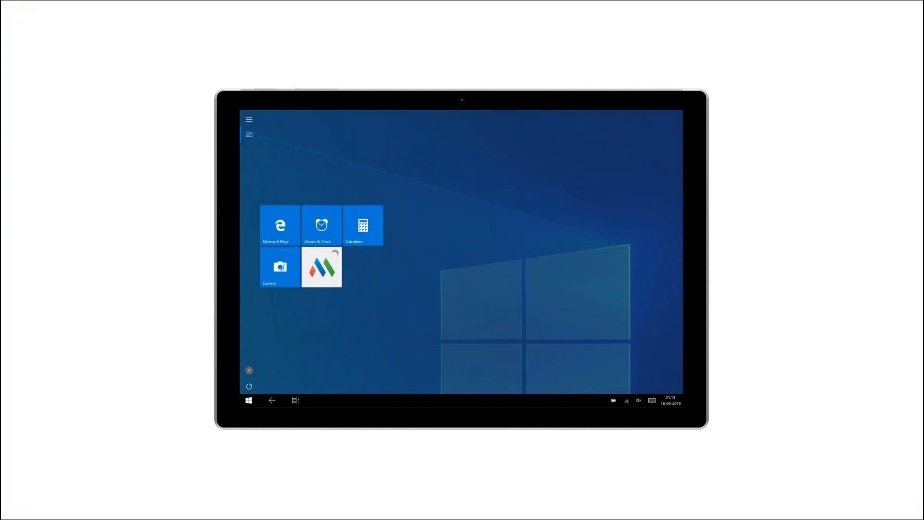
{"action": "left_click", "coordinate": [175, 290]}
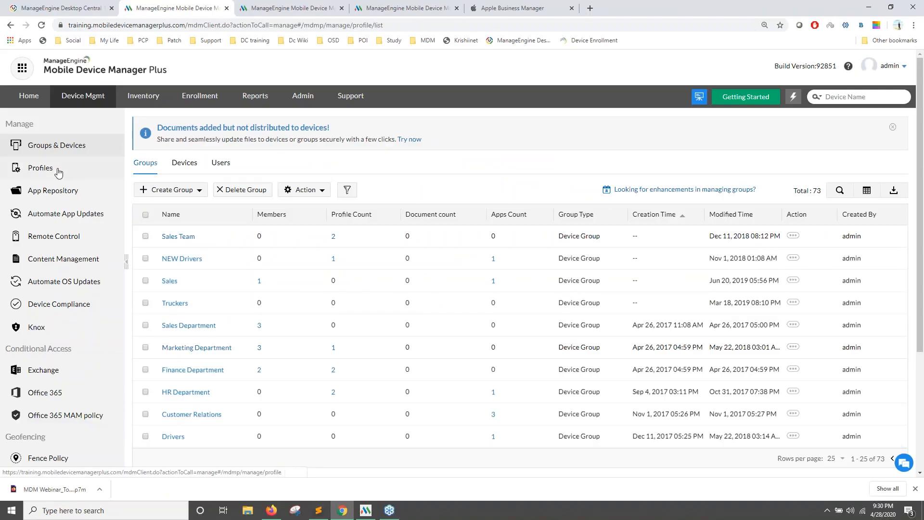
Create a new Apple profile named MyProfile2712.
{"action": "left_click", "coordinate": [57, 169]}
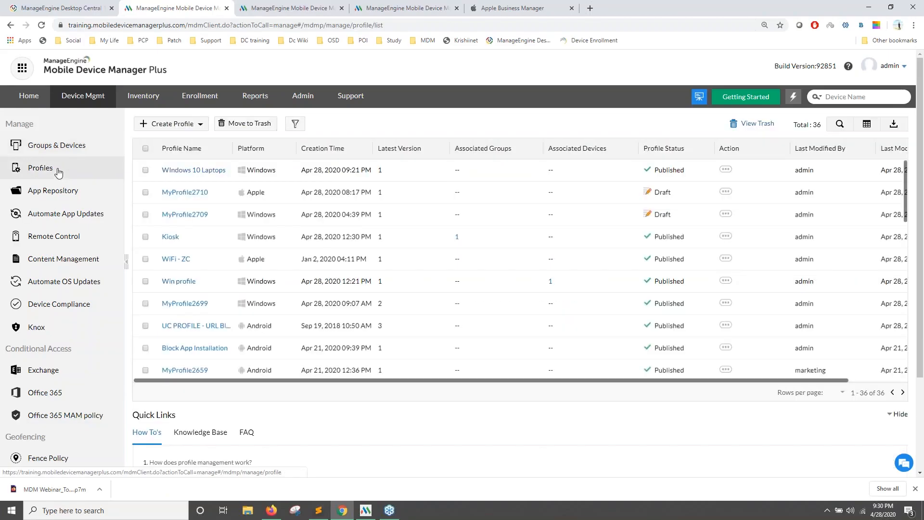
{"action": "left_click", "coordinate": [172, 124]}
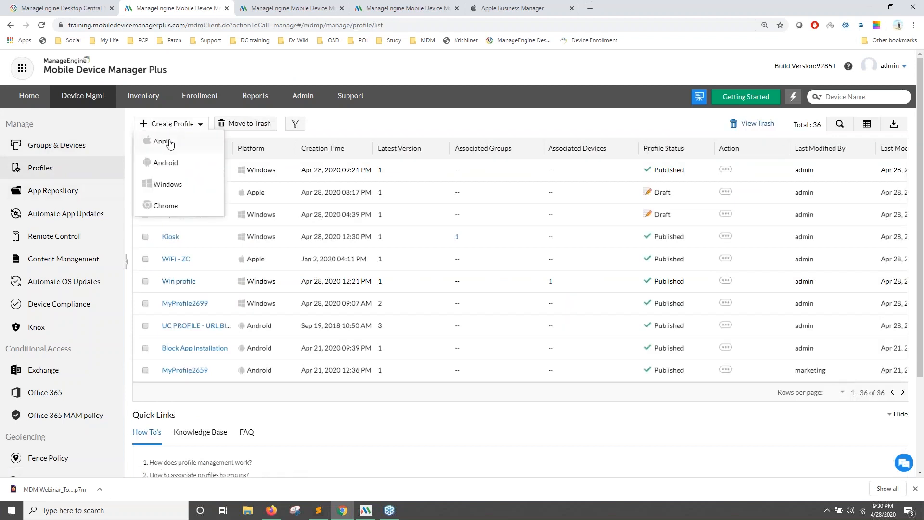
{"action": "left_click", "coordinate": [162, 141]}
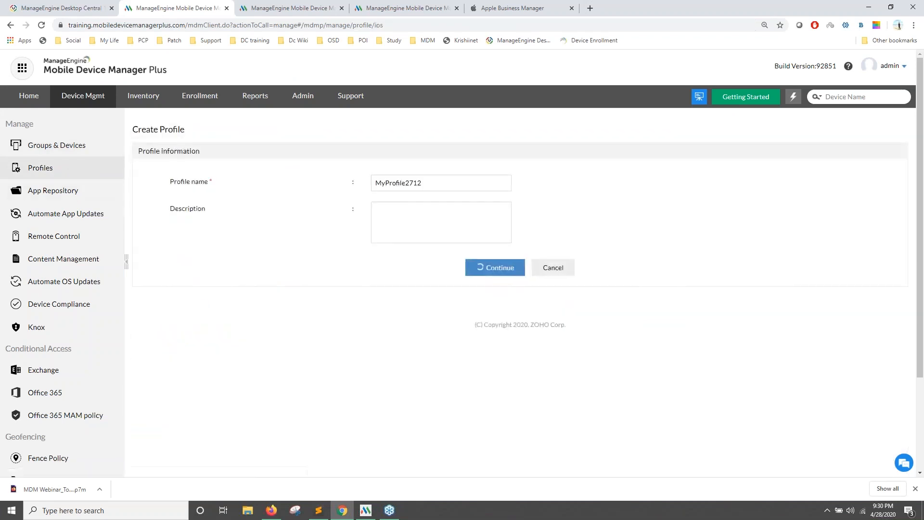
{"action": "left_click", "coordinate": [495, 267]}
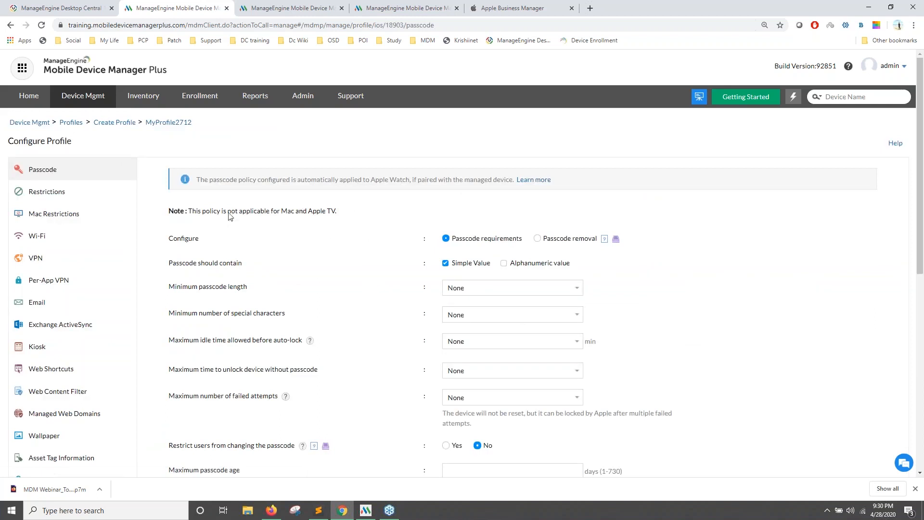
{"action": "scroll", "coordinate": [369, 226], "scroll_direction": "down", "scroll_amount": 3}
{"action": "scroll", "coordinate": [366, 231], "scroll_direction": "up", "scroll_amount": 3}
{"action": "scroll", "coordinate": [467, 222], "scroll_direction": "down", "scroll_amount": 1}
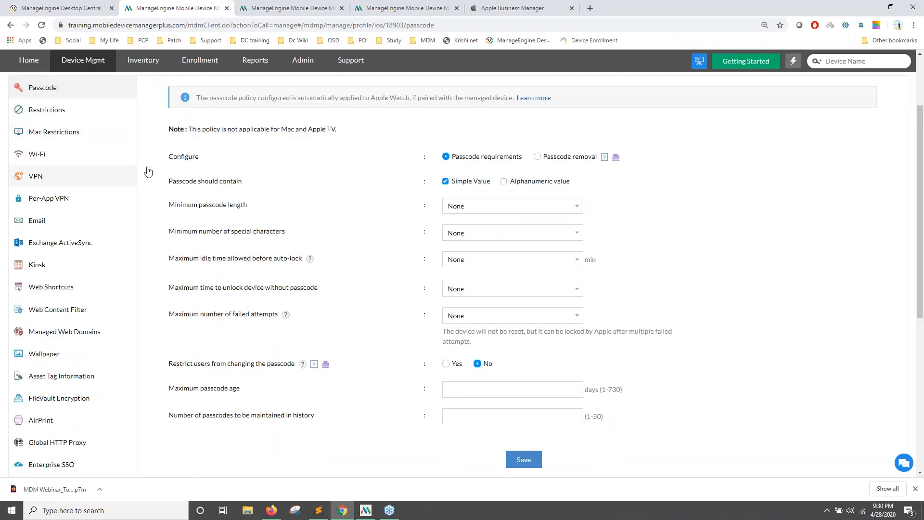
{"action": "scroll", "coordinate": [50, 189], "scroll_direction": "up", "scroll_amount": 1}
Restrict Camera and iTunes File Sharing in the Mac restrictions.
{"action": "left_click", "coordinate": [46, 187]}
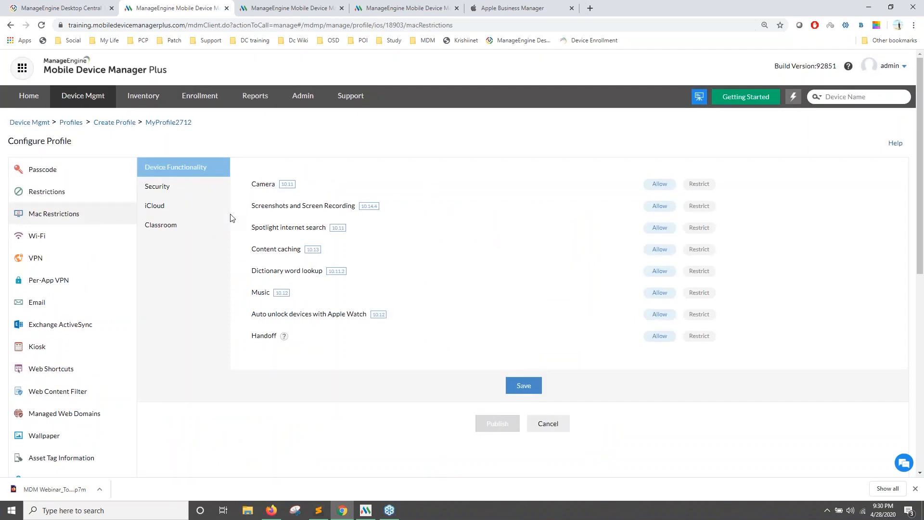
{"action": "left_click", "coordinate": [700, 187]}
{"action": "left_click", "coordinate": [196, 189]}
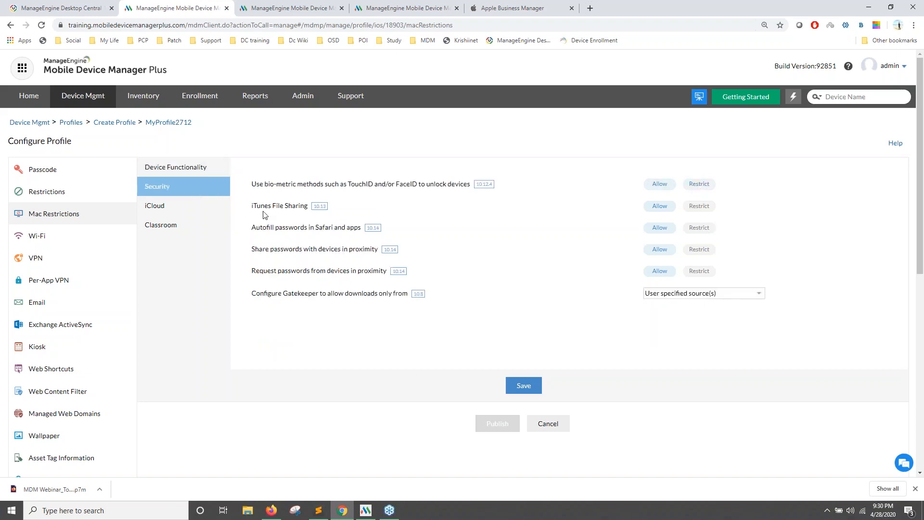
{"action": "left_click", "coordinate": [698, 207]}
{"action": "left_click", "coordinate": [188, 226]}
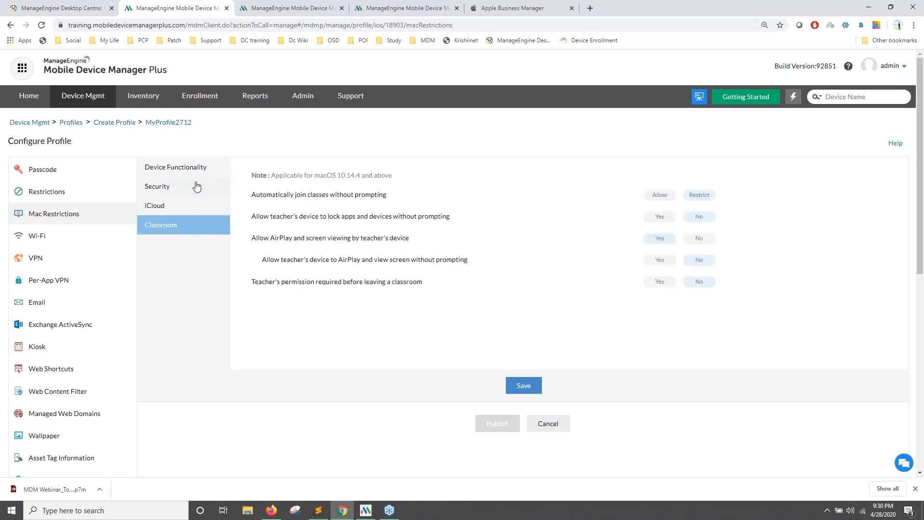
{"action": "left_click", "coordinate": [196, 186]}
{"action": "scroll", "coordinate": [97, 231], "scroll_direction": "down", "scroll_amount": 1}
{"action": "left_click", "coordinate": [83, 210]}
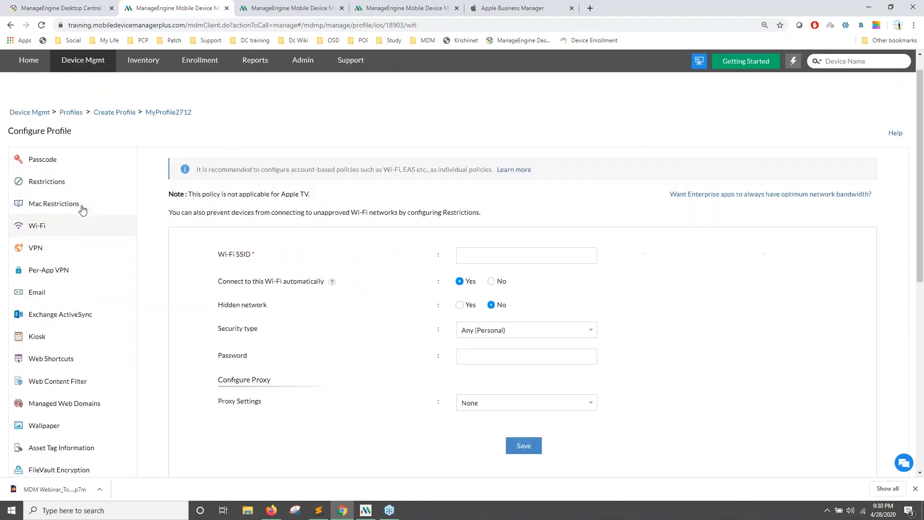
Add Documents (Office Docs) to the Per-App VPN apps.
{"action": "left_click", "coordinate": [76, 264]}
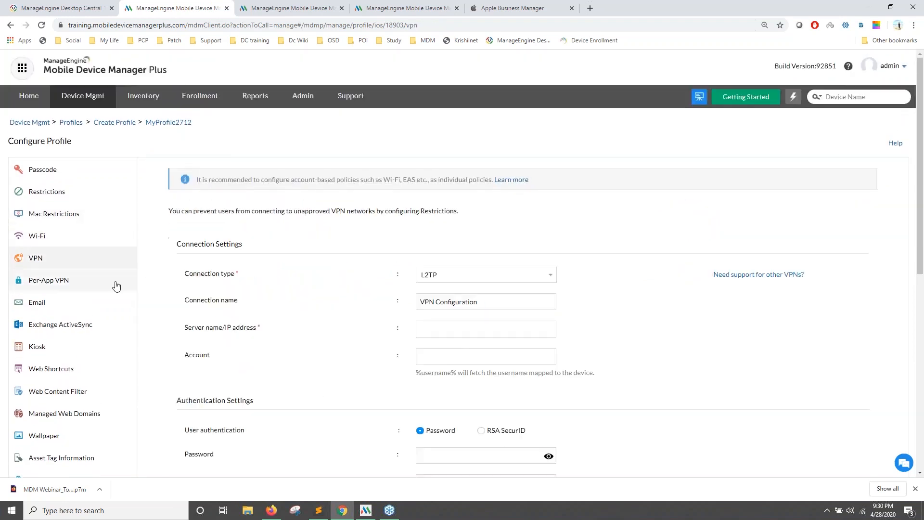
{"action": "left_click", "coordinate": [103, 284]}
{"action": "scroll", "coordinate": [420, 289], "scroll_direction": "down", "scroll_amount": 1}
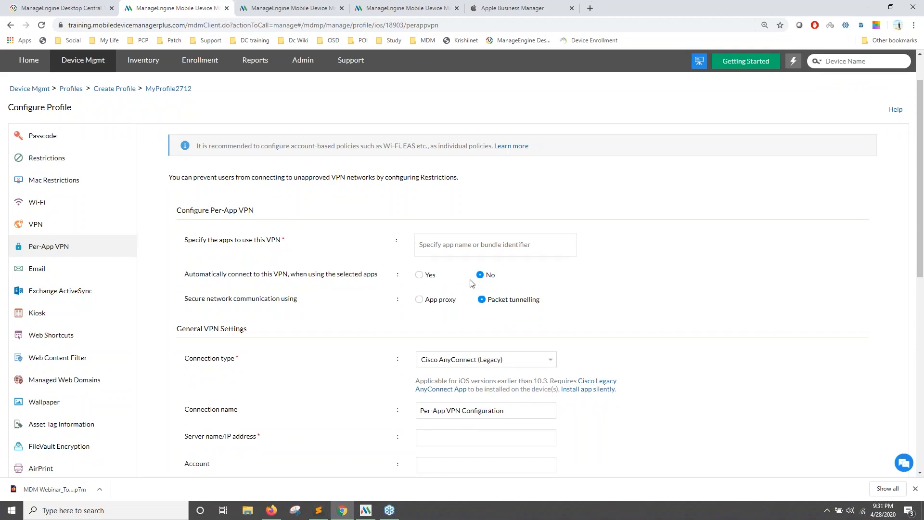
{"action": "left_click", "coordinate": [464, 253]}
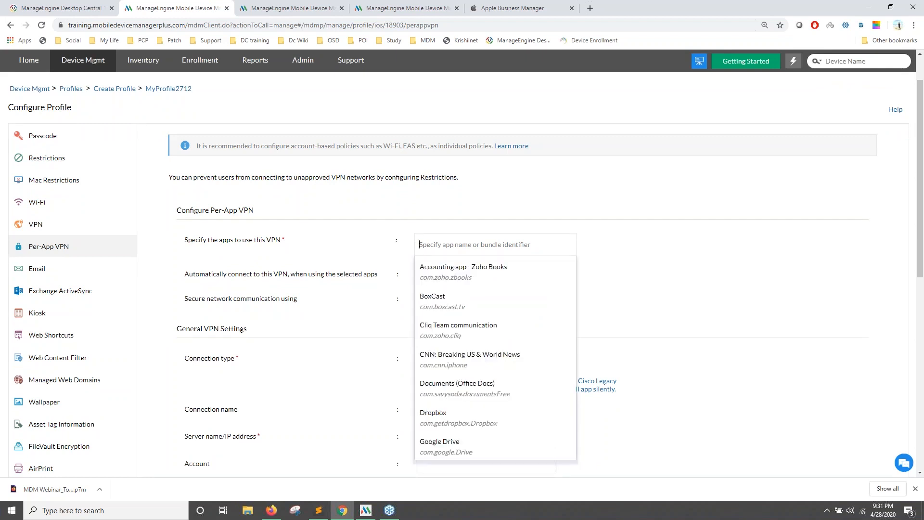
{"action": "scroll", "coordinate": [444, 313], "scroll_direction": "down", "scroll_amount": 1}
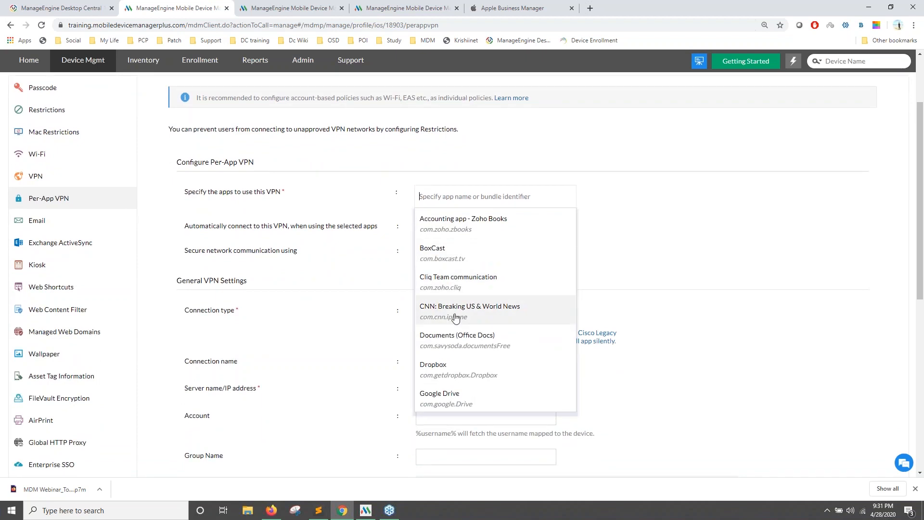
{"action": "left_click", "coordinate": [460, 341]}
{"action": "scroll", "coordinate": [608, 320], "scroll_direction": "down", "scroll_amount": 2}
{"action": "left_click", "coordinate": [608, 319]}
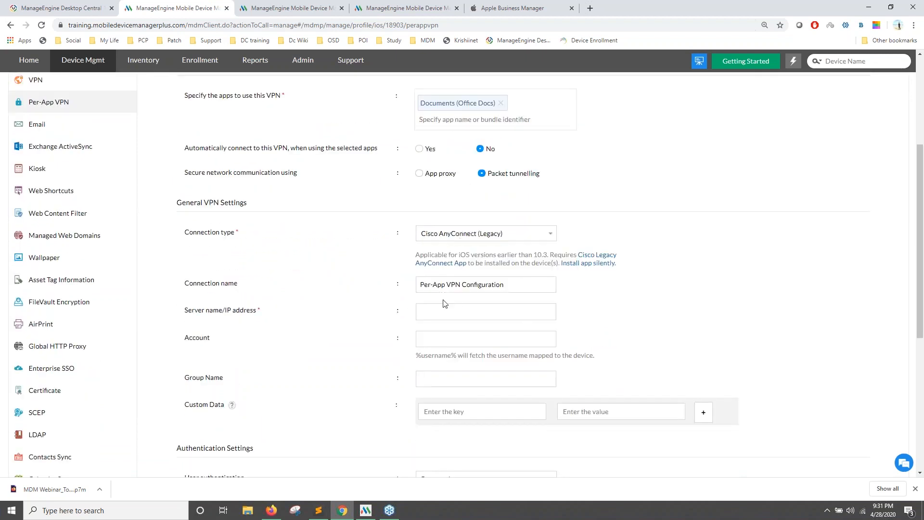
{"action": "scroll", "coordinate": [466, 314], "scroll_direction": "up", "scroll_amount": 4}
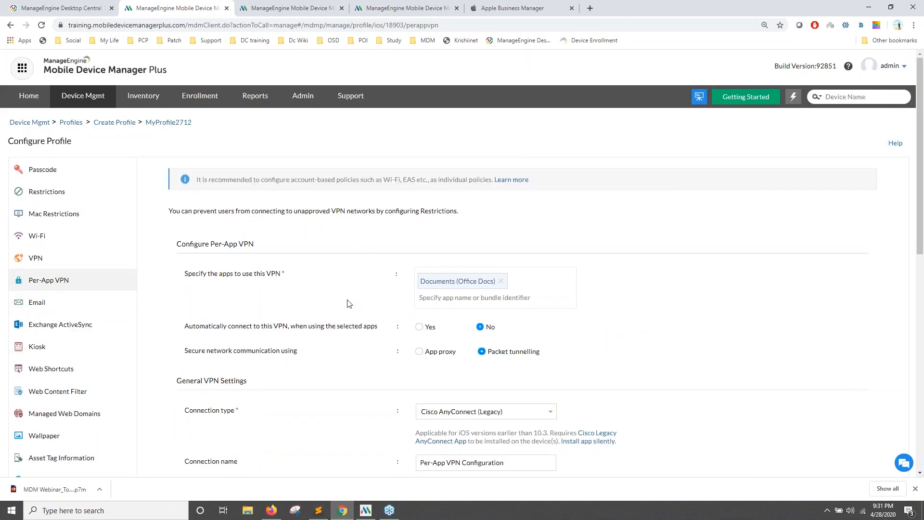
{"action": "scroll", "coordinate": [240, 282], "scroll_direction": "down", "scroll_amount": 1}
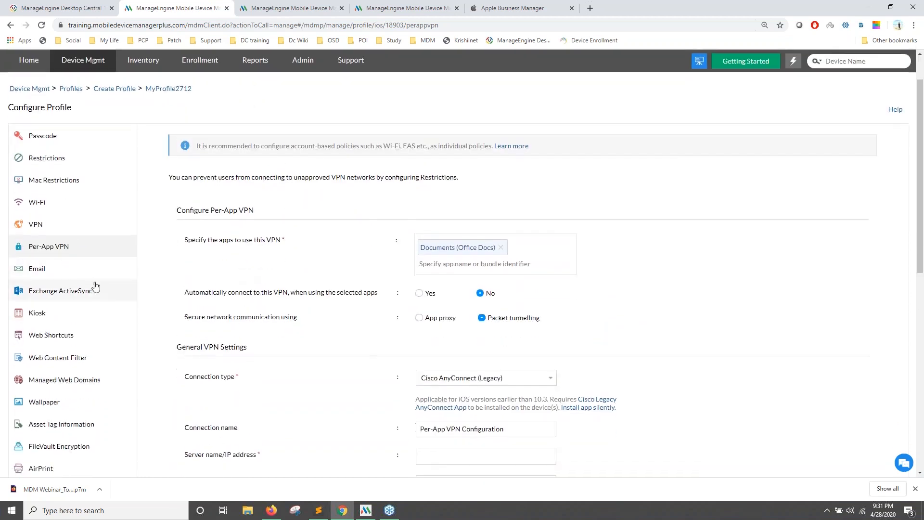
Open the Exchange ActiveSync payload's help page in a new tab.
{"action": "left_click", "coordinate": [77, 275]}
{"action": "scroll", "coordinate": [125, 281], "scroll_direction": "down", "scroll_amount": 1}
{"action": "scroll", "coordinate": [146, 281], "scroll_direction": "down", "scroll_amount": 1}
{"action": "left_click", "coordinate": [95, 248]}
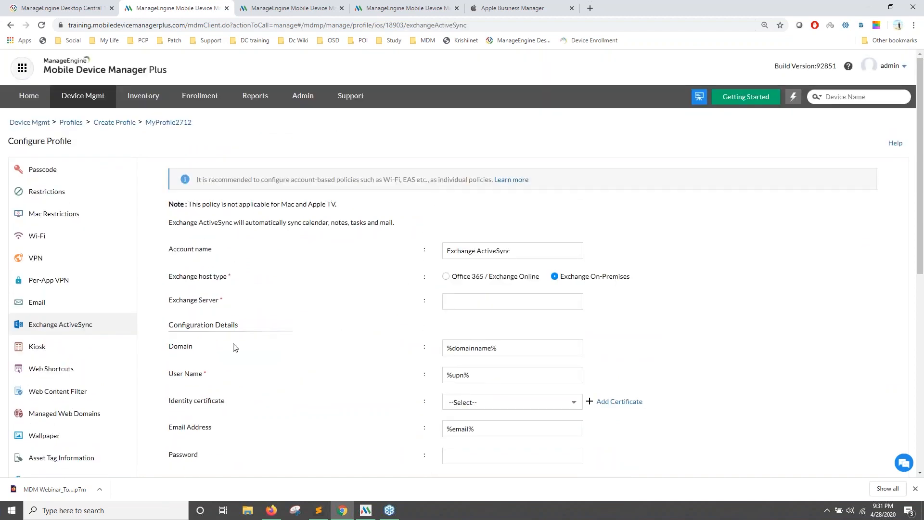
{"action": "scroll", "coordinate": [91, 308], "scroll_direction": "down", "scroll_amount": 1}
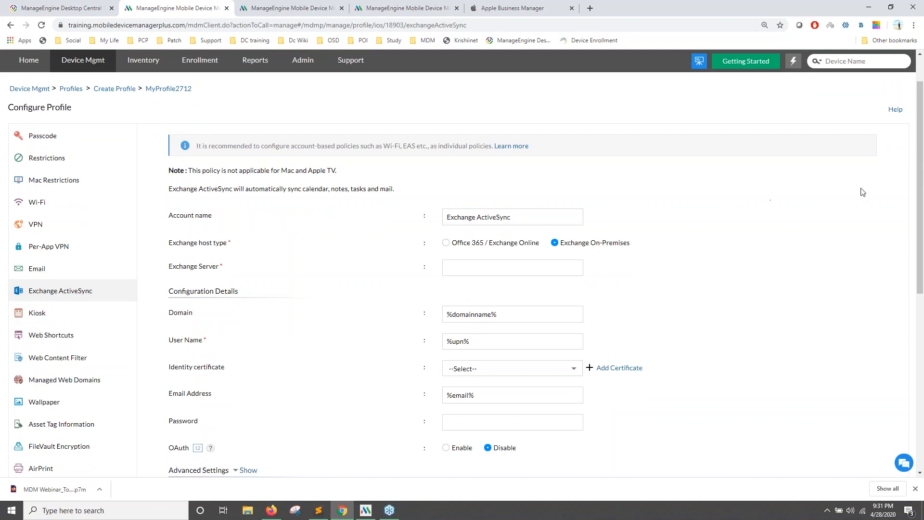
{"action": "scroll", "coordinate": [406, 291], "scroll_direction": "down", "scroll_amount": 1}
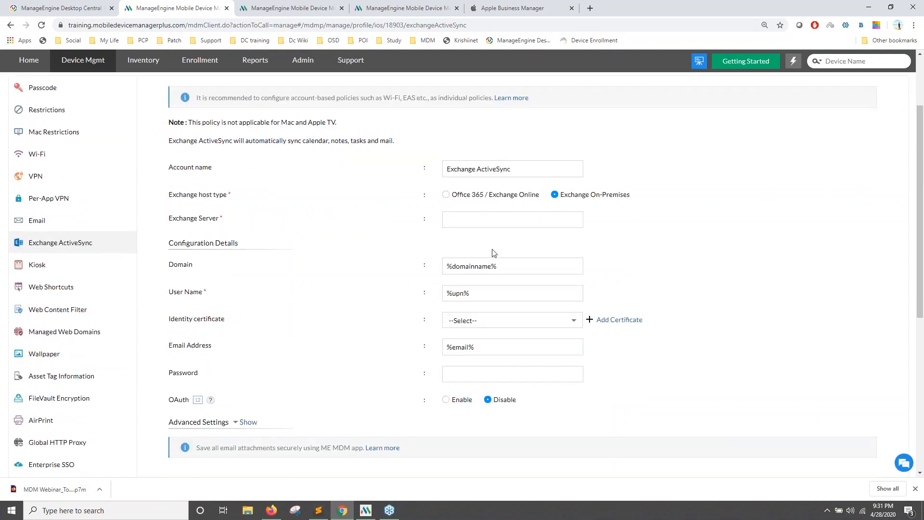
{"action": "scroll", "coordinate": [496, 256], "scroll_direction": "up", "scroll_amount": 2}
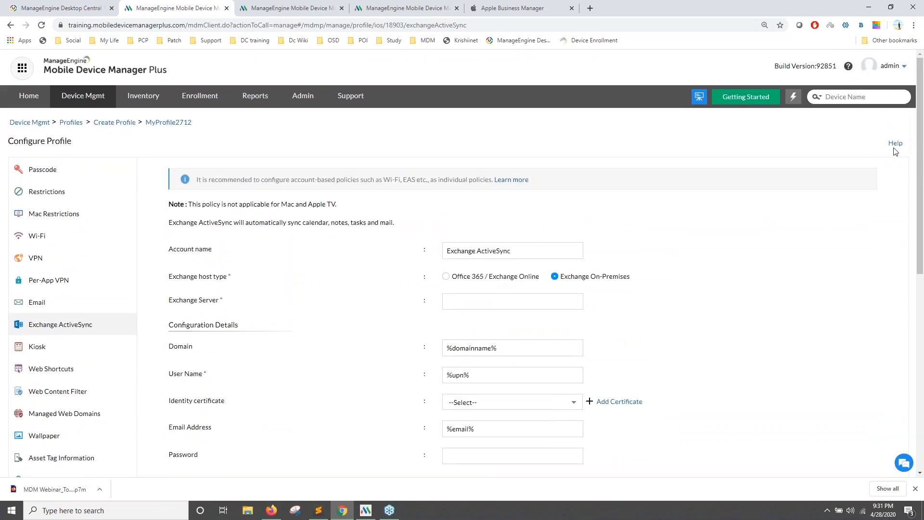
{"action": "left_click", "coordinate": [895, 144]}
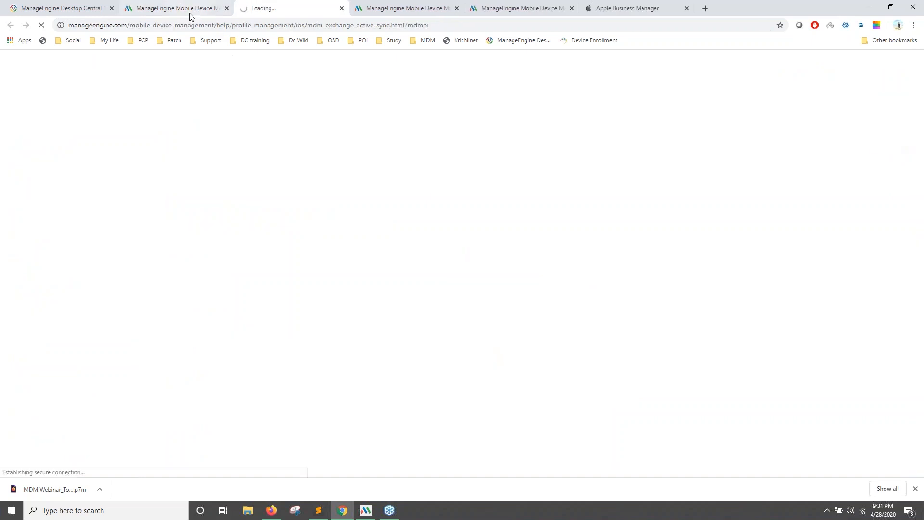
{"action": "left_click", "coordinate": [188, 9]}
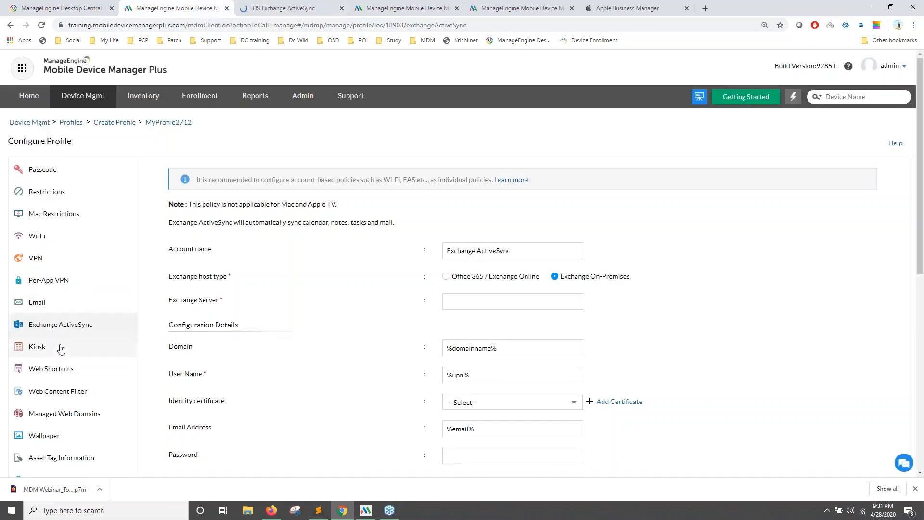
{"action": "left_click", "coordinate": [300, 9]}
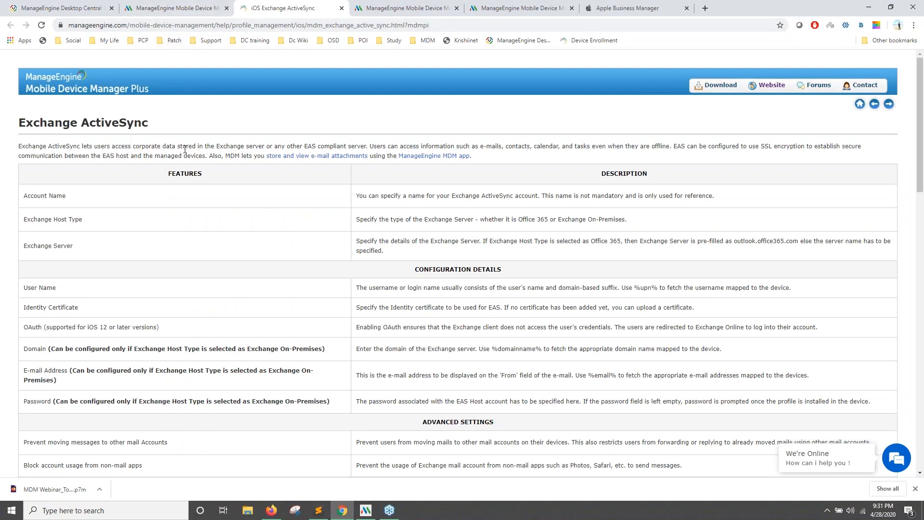
Open and read the help page for the profile's Email payload.
{"action": "left_click", "coordinate": [151, 9]}
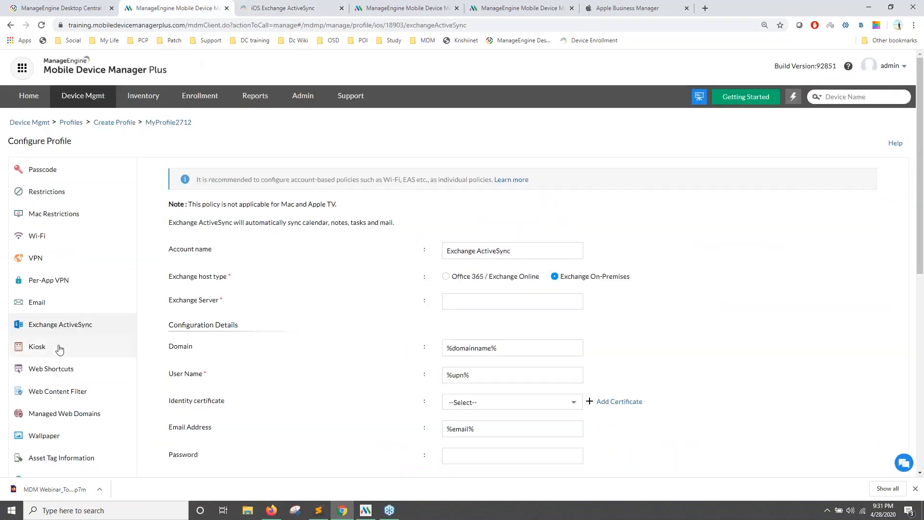
{"action": "left_click", "coordinate": [48, 303]}
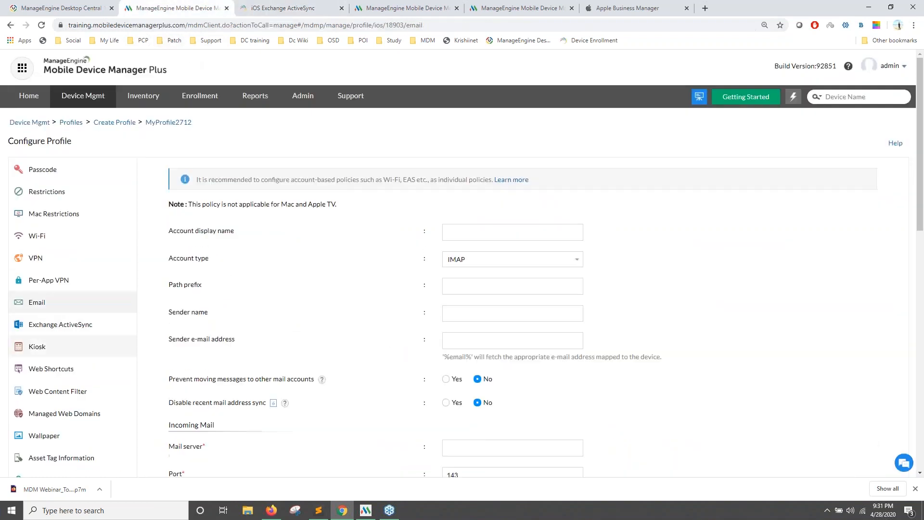
{"action": "left_click", "coordinate": [896, 143]}
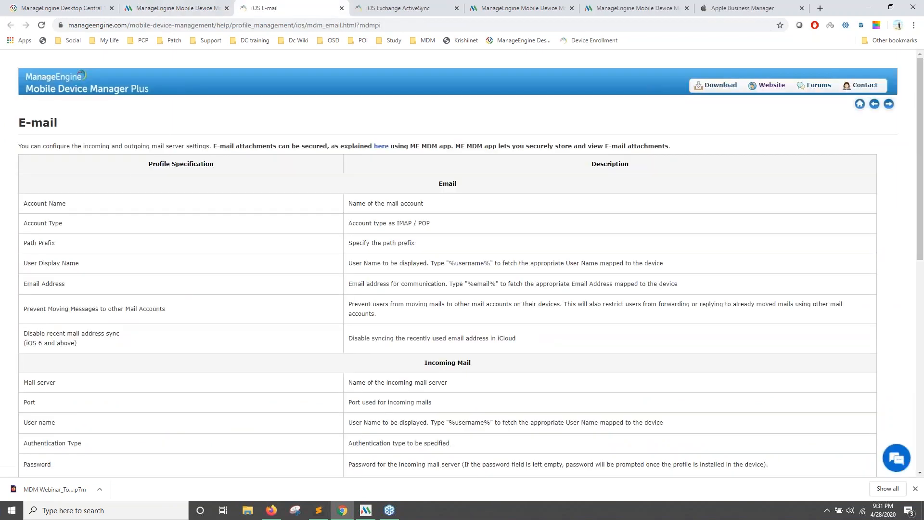
{"action": "scroll", "coordinate": [129, 191], "scroll_direction": "down", "scroll_amount": 1}
{"action": "scroll", "coordinate": [67, 125], "scroll_direction": "down", "scroll_amount": 1}
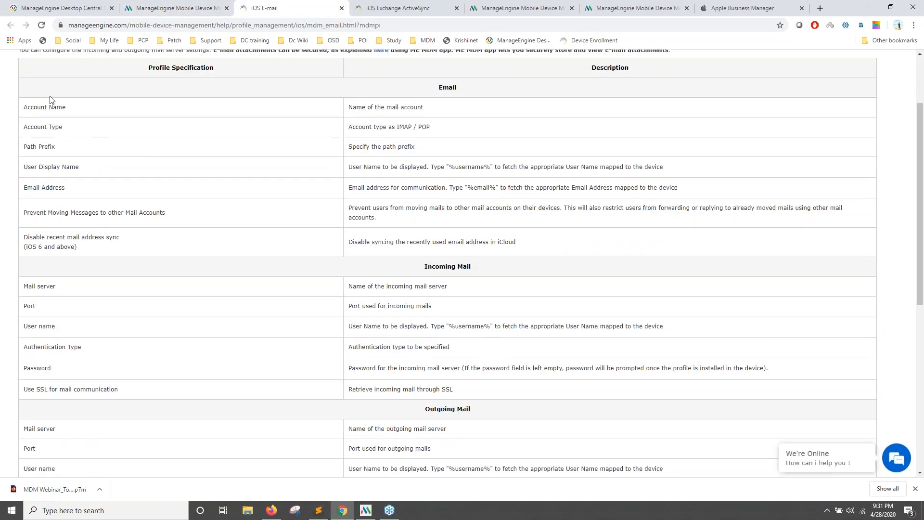
{"action": "scroll", "coordinate": [71, 134], "scroll_direction": "up", "scroll_amount": 2}
Close the iOS E-mail and Exchange ActiveSync help tabs, returning to the Email form.
{"action": "left_click", "coordinate": [392, 8]}
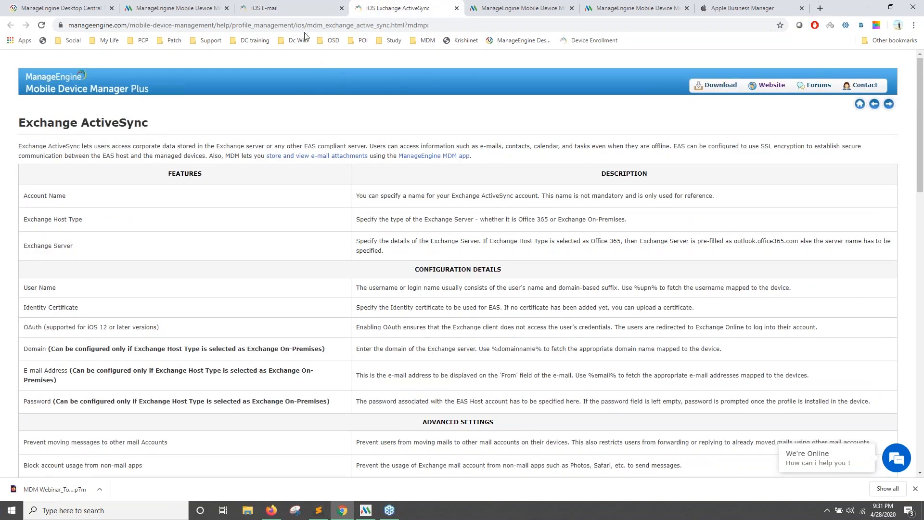
{"action": "left_click", "coordinate": [341, 8]}
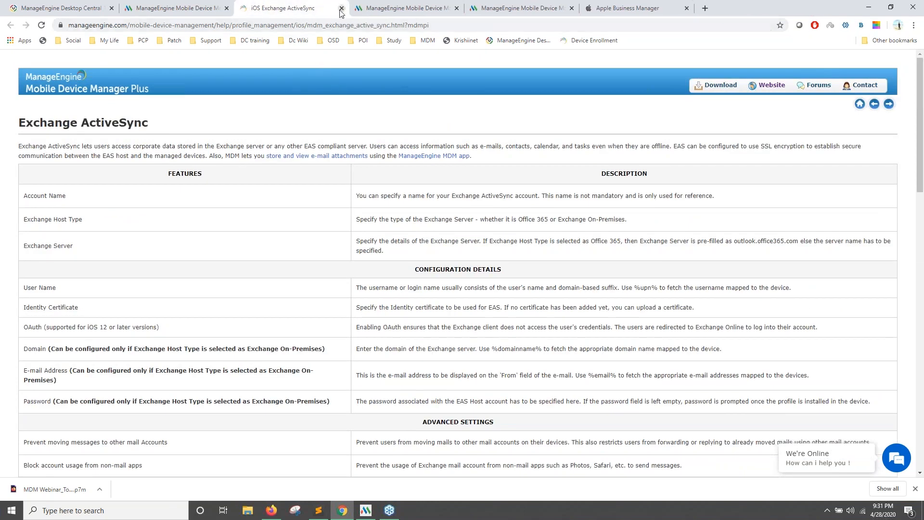
{"action": "left_click", "coordinate": [342, 9]}
{"action": "left_click", "coordinate": [175, 9]}
{"action": "scroll", "coordinate": [330, 182], "scroll_direction": "down", "scroll_amount": 3}
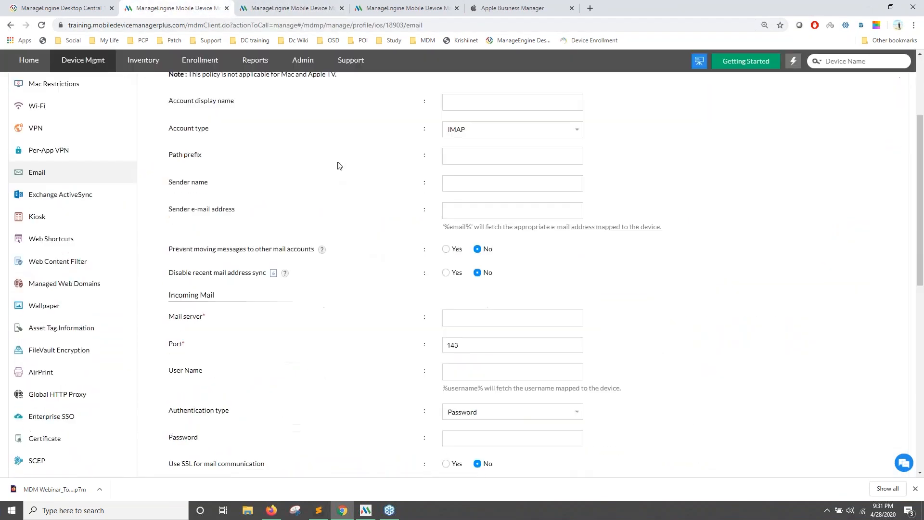
{"action": "scroll", "coordinate": [74, 225], "scroll_direction": "up", "scroll_amount": 2}
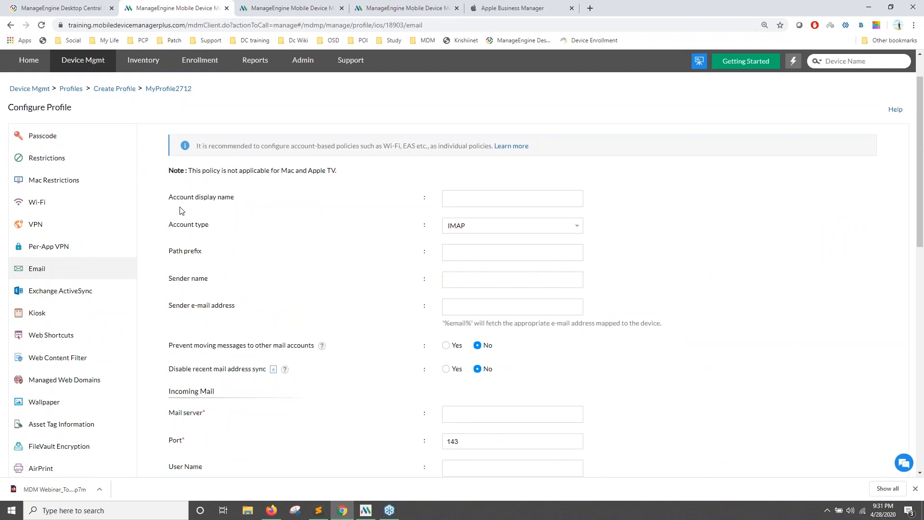
{"action": "scroll", "coordinate": [180, 210], "scroll_direction": "down", "scroll_amount": 4}
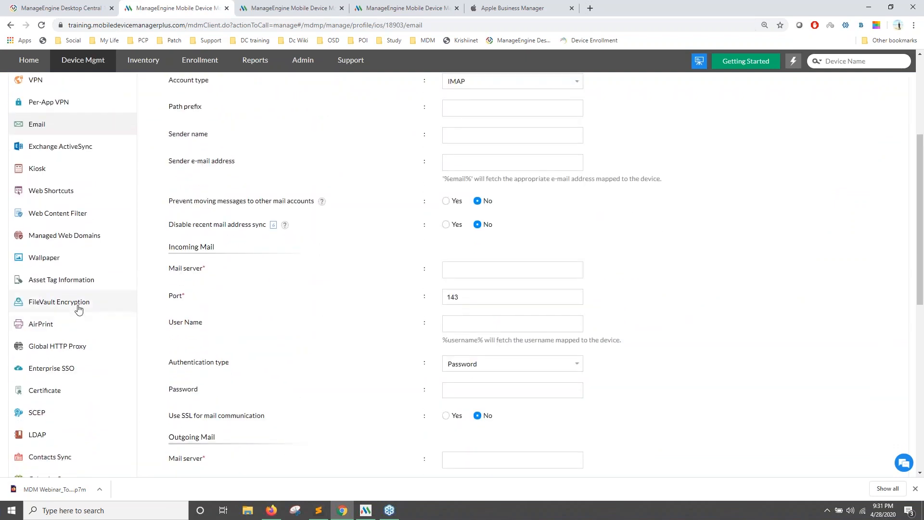
Set FileVault to encrypt using Personal and Institutional Recovery Key, leaving Display Recovery Key at No.
{"action": "left_click", "coordinate": [77, 309]}
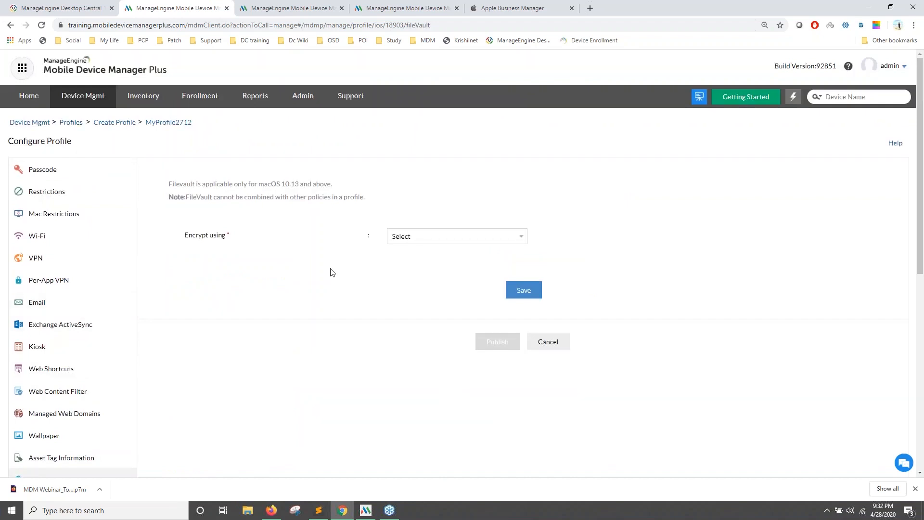
{"action": "left_click", "coordinate": [431, 236]}
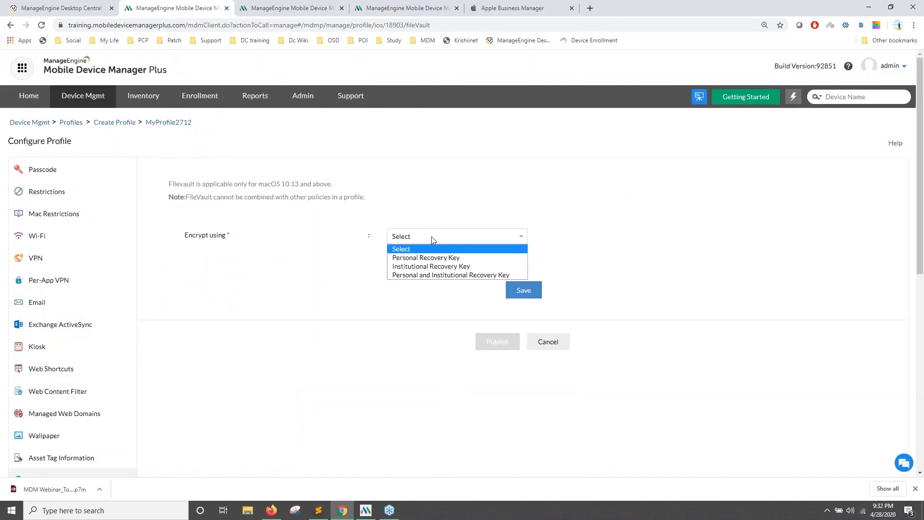
{"action": "left_click", "coordinate": [437, 269]}
{"action": "left_click", "coordinate": [437, 235]}
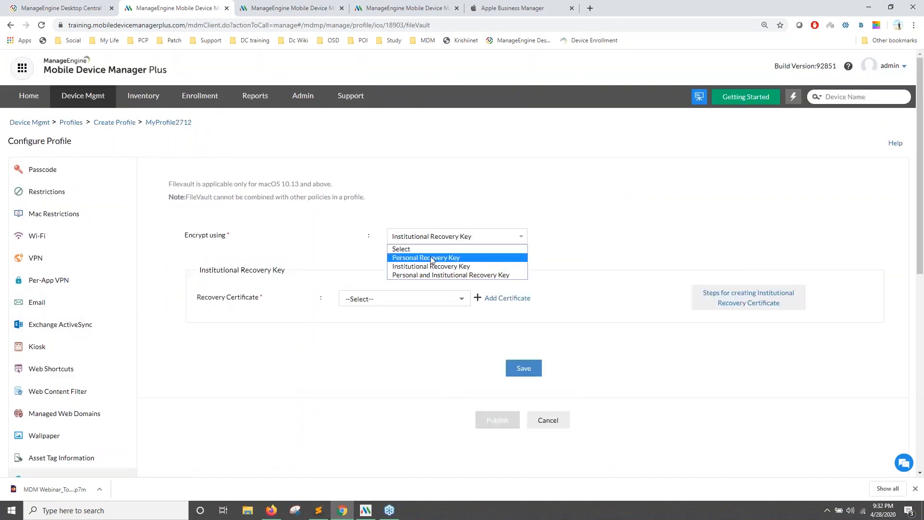
{"action": "left_click", "coordinate": [433, 257]}
{"action": "left_click", "coordinate": [433, 236]}
{"action": "left_click", "coordinate": [433, 267]}
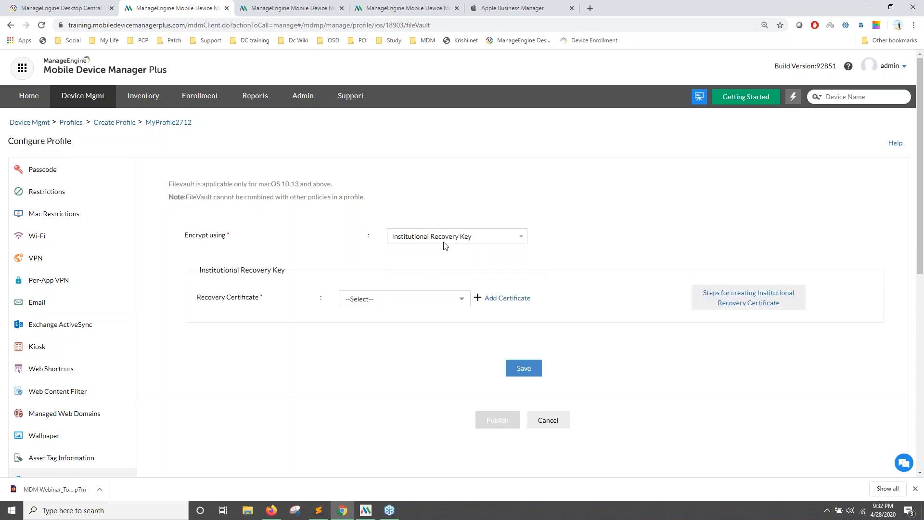
{"action": "left_click", "coordinate": [453, 243]}
{"action": "left_click", "coordinate": [447, 275]}
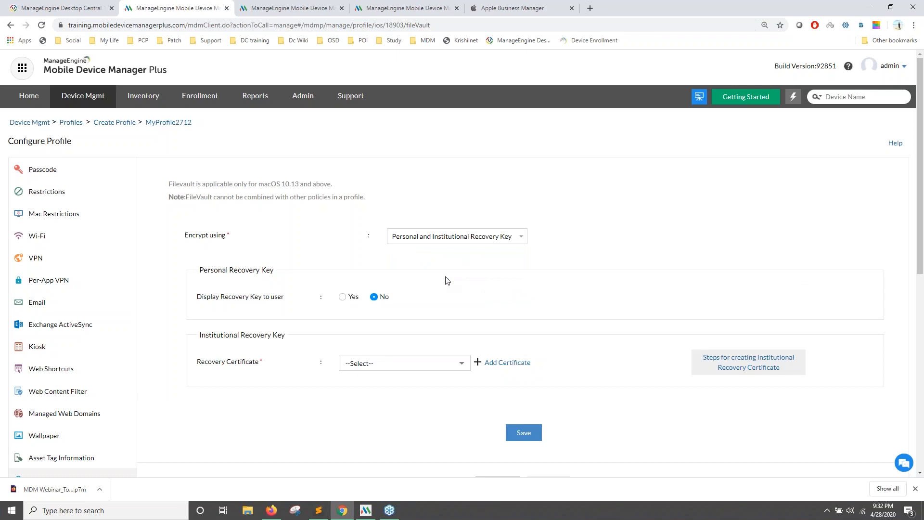
{"action": "scroll", "coordinate": [372, 237], "scroll_direction": "down", "scroll_amount": 2}
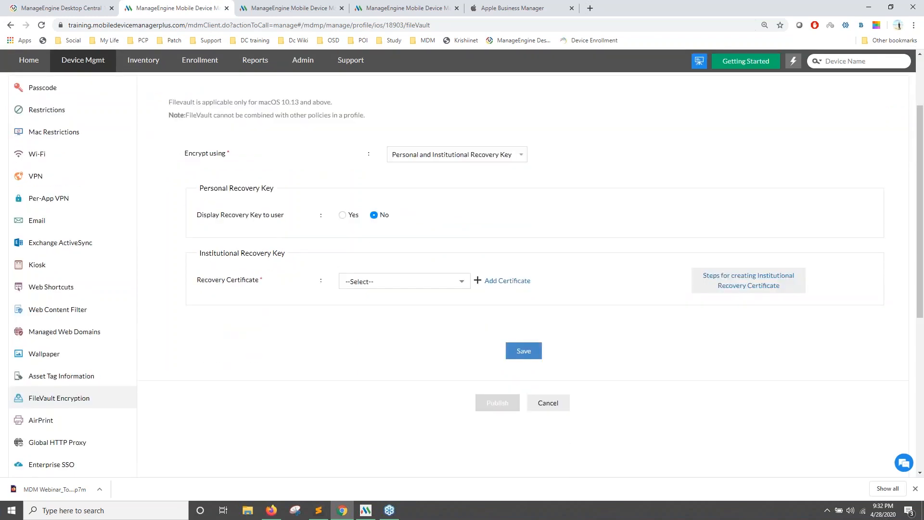
{"action": "scroll", "coordinate": [309, 222], "scroll_direction": "down", "scroll_amount": 3}
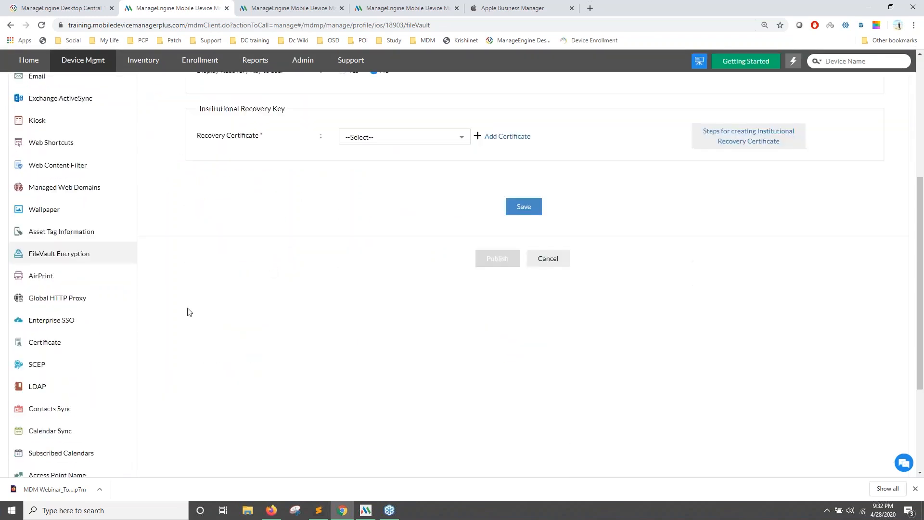
{"action": "scroll", "coordinate": [114, 402], "scroll_direction": "down", "scroll_amount": 3}
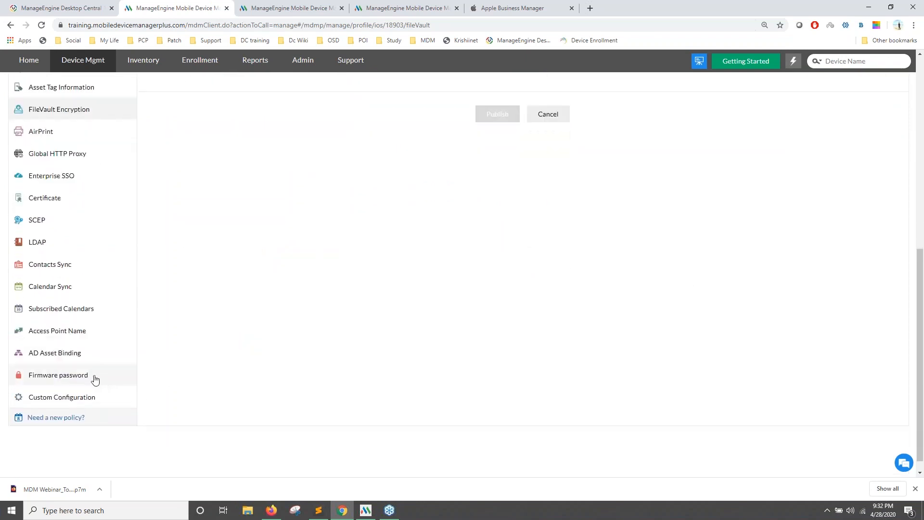
Add the Firmware password payload and enter the password, then its confirmation.
{"action": "left_click", "coordinate": [93, 377]}
{"action": "scroll", "coordinate": [94, 381], "scroll_direction": "up", "scroll_amount": 1}
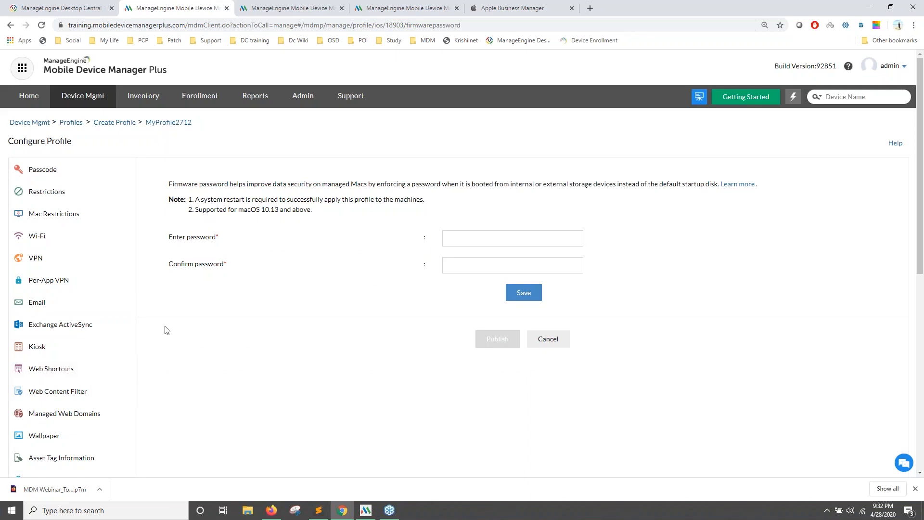
{"action": "scroll", "coordinate": [198, 270], "scroll_direction": "down", "scroll_amount": 7}
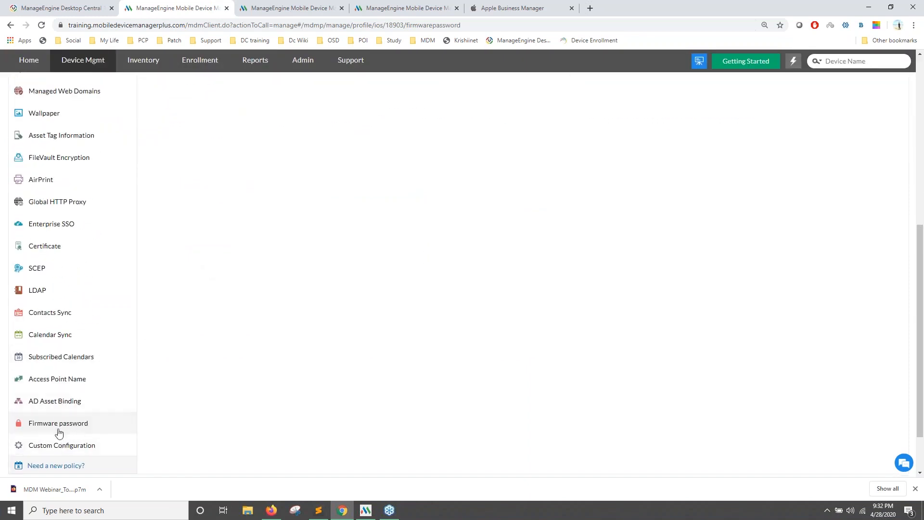
{"action": "scroll", "coordinate": [281, 258], "scroll_direction": "up", "scroll_amount": 7}
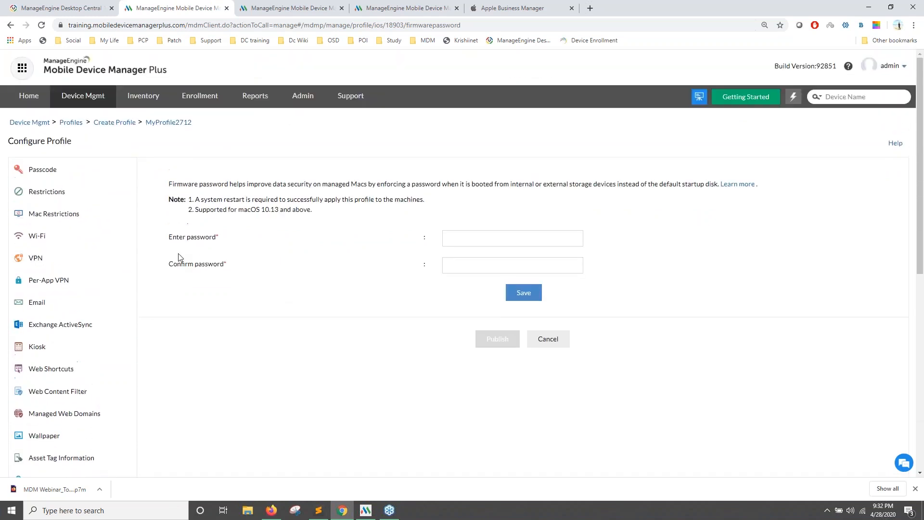
{"action": "left_click", "coordinate": [462, 237]}
{"action": "left_click", "coordinate": [457, 268]}
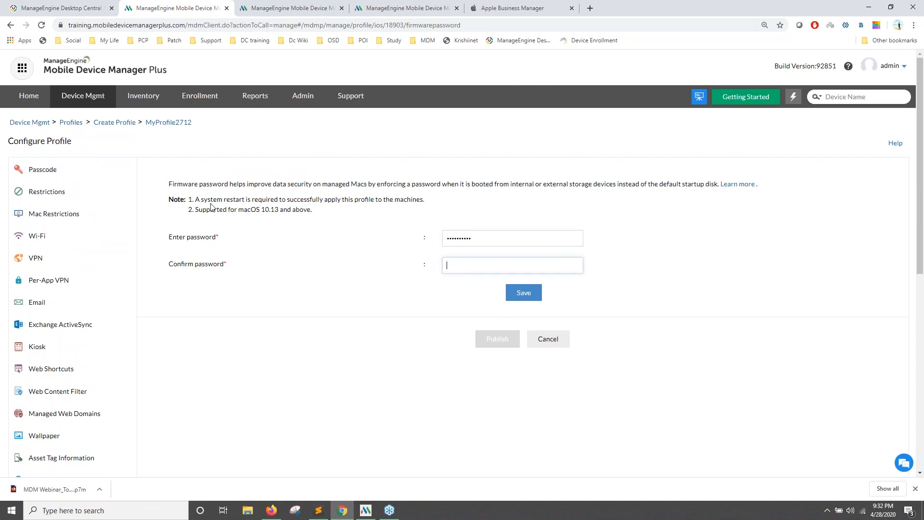
Look over the profile settings, then go to the Device Mgmt groups list.
{"action": "scroll", "coordinate": [216, 204], "scroll_direction": "down", "scroll_amount": 8}
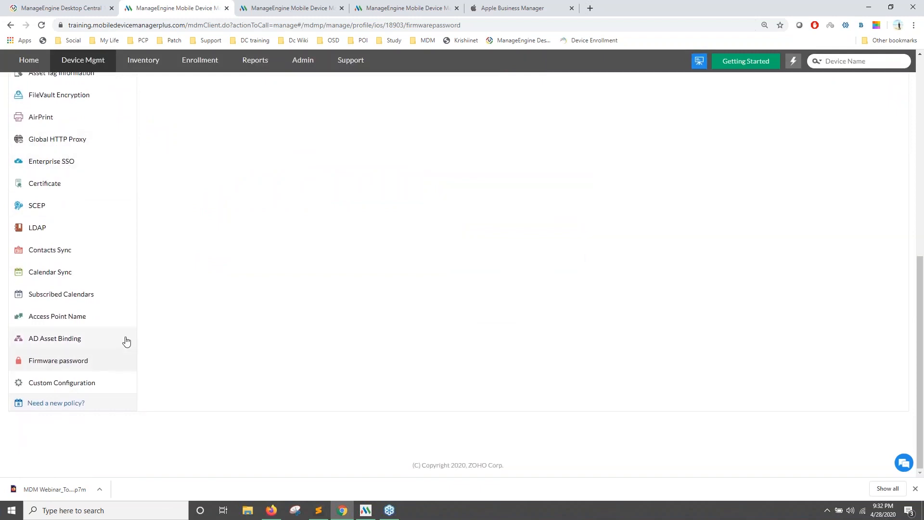
{"action": "scroll", "coordinate": [127, 341], "scroll_direction": "up", "scroll_amount": 8}
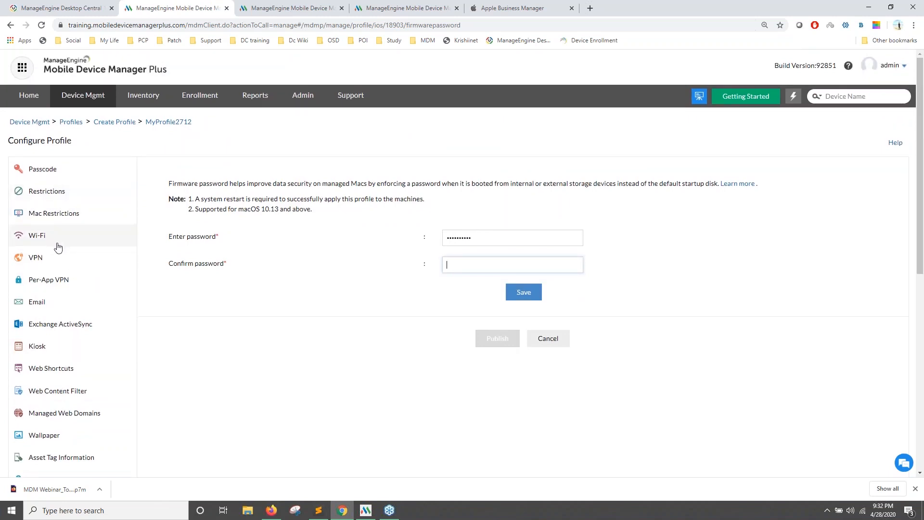
{"action": "scroll", "coordinate": [68, 269], "scroll_direction": "down", "scroll_amount": 2}
{"action": "scroll", "coordinate": [64, 308], "scroll_direction": "up", "scroll_amount": 2}
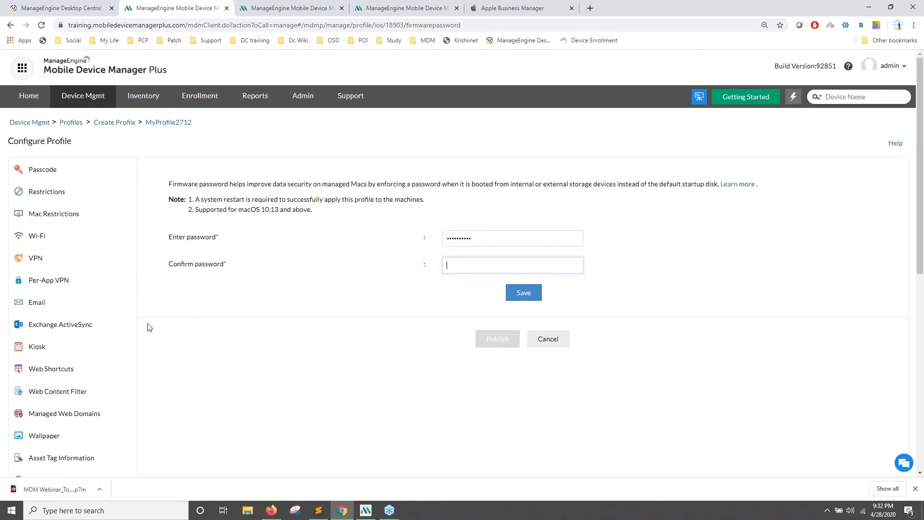
{"action": "scroll", "coordinate": [141, 271], "scroll_direction": "down", "scroll_amount": 8}
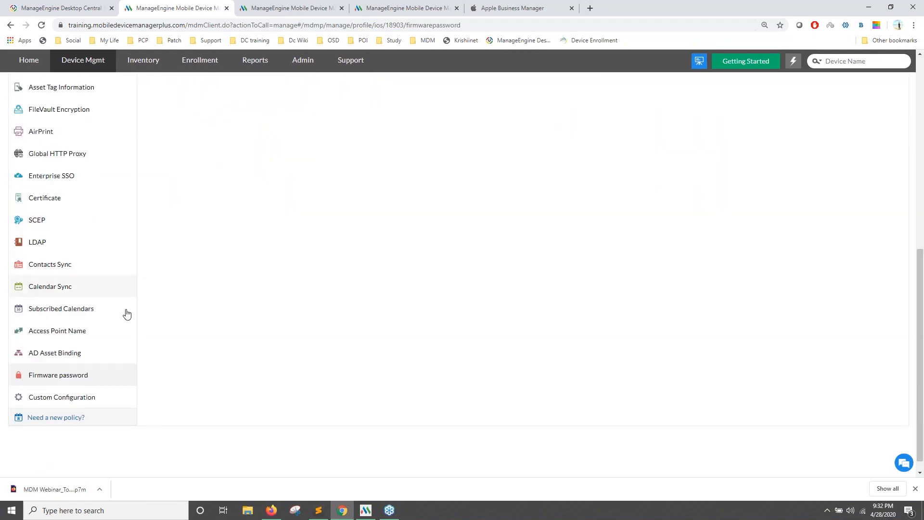
{"action": "scroll", "coordinate": [240, 293], "scroll_direction": "up", "scroll_amount": 3}
{"action": "scroll", "coordinate": [239, 297], "scroll_direction": "up", "scroll_amount": 5}
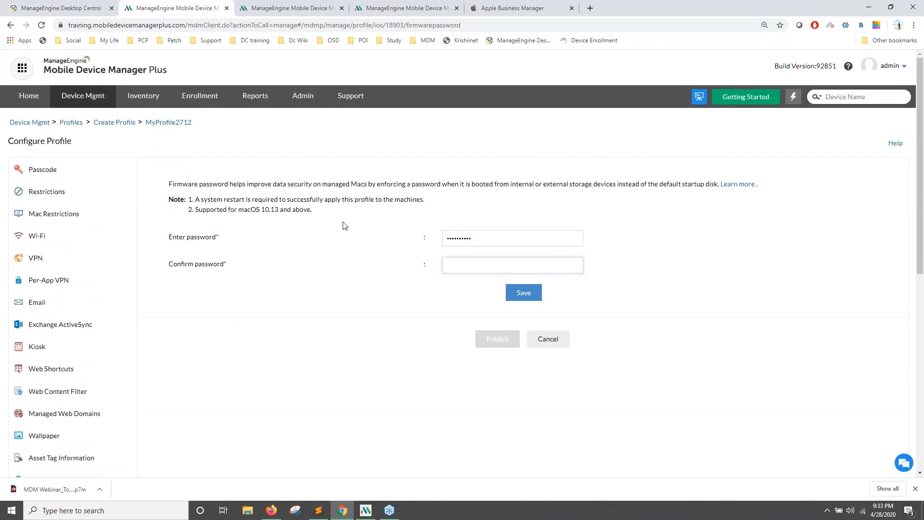
{"action": "left_click", "coordinate": [80, 106]}
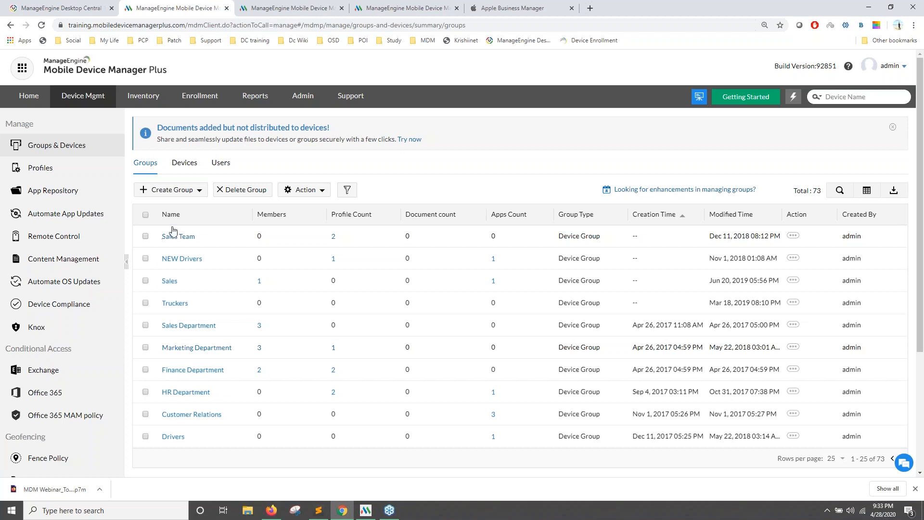
Advance the Zoho Show slideshow to the Mac data-theft question, then return to the browser.
{"action": "key", "text": "alt+Tab"}
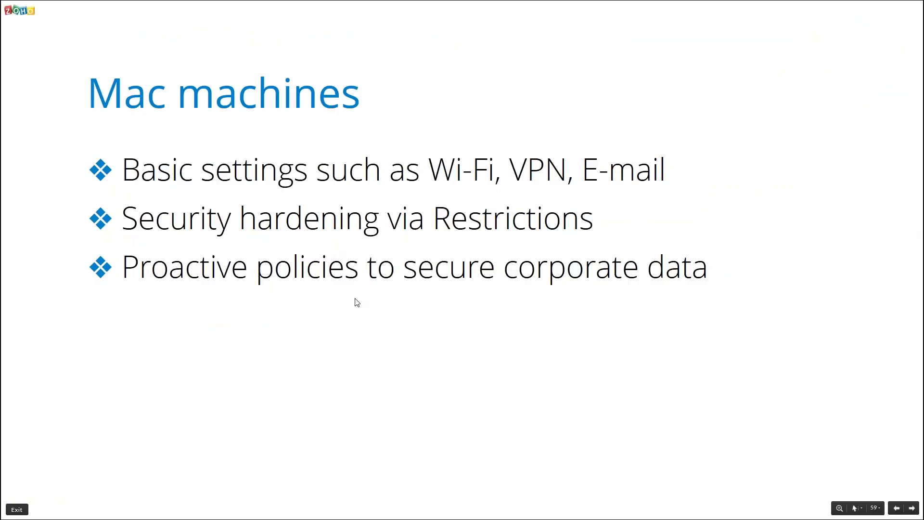
{"action": "left_click", "coordinate": [357, 306]}
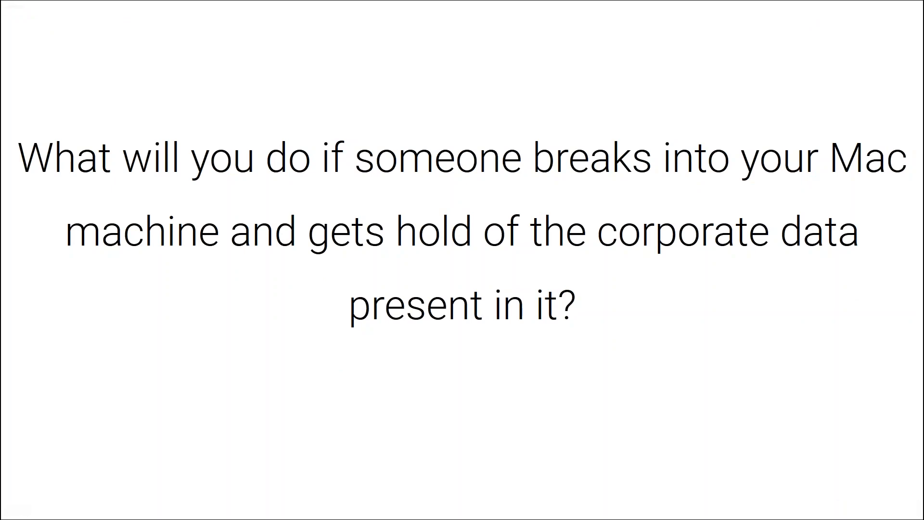
{"action": "key", "text": "alt+Tab"}
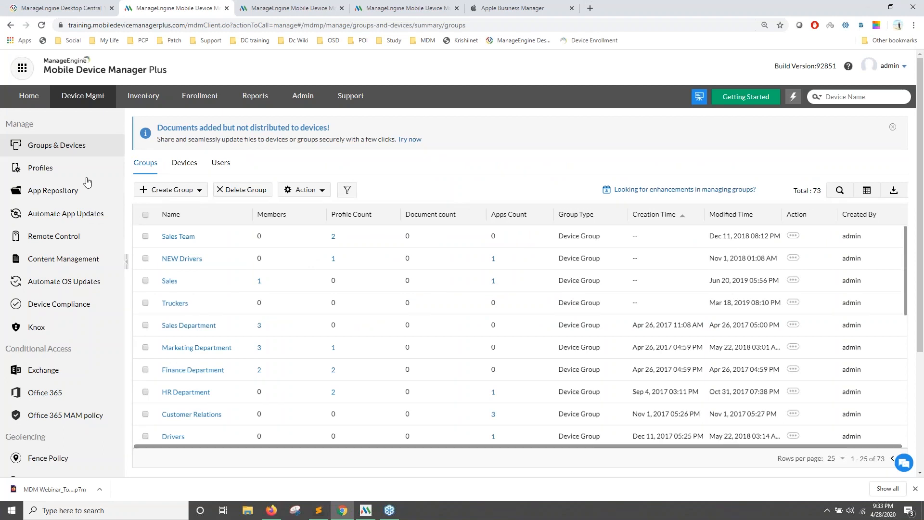
Show the Profiles list with MyProfile2712 as an Apple draft, then present the 'Silent app installation' slide.
{"action": "left_click", "coordinate": [76, 174]}
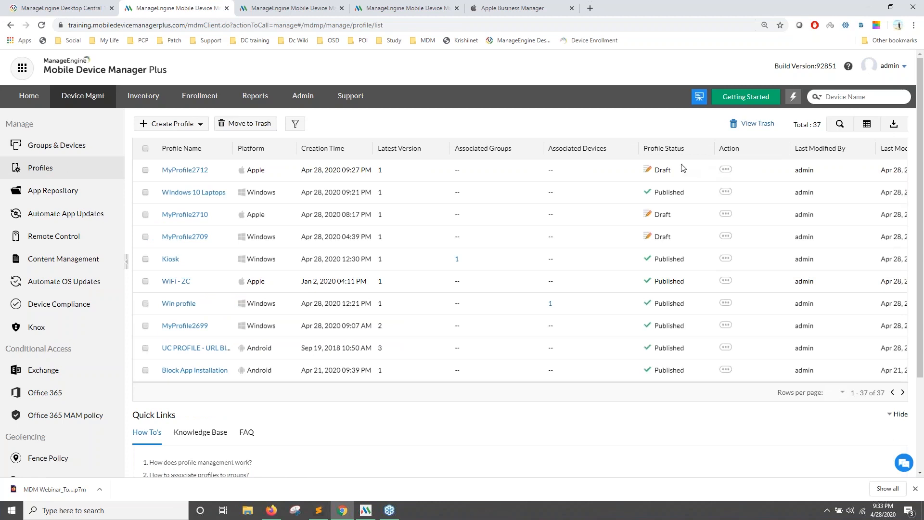
{"action": "key", "text": "alt+Tab"}
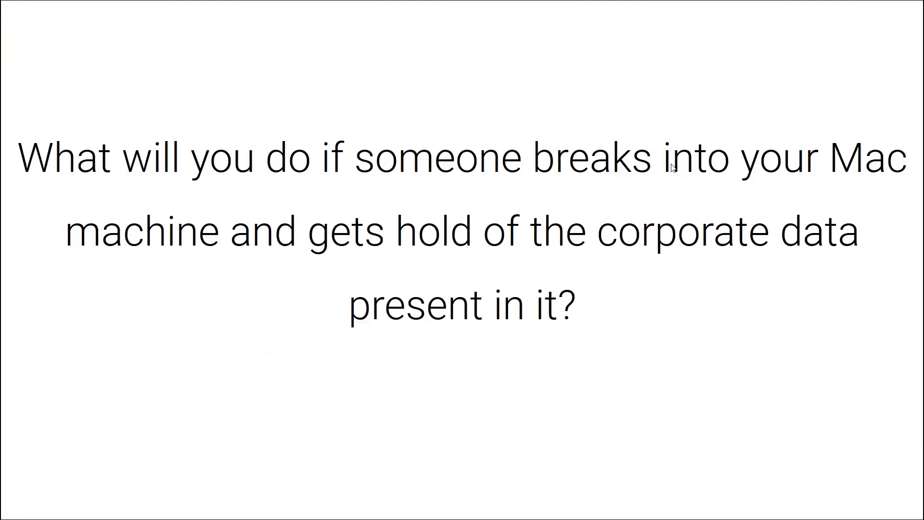
{"action": "left_click", "coordinate": [649, 287]}
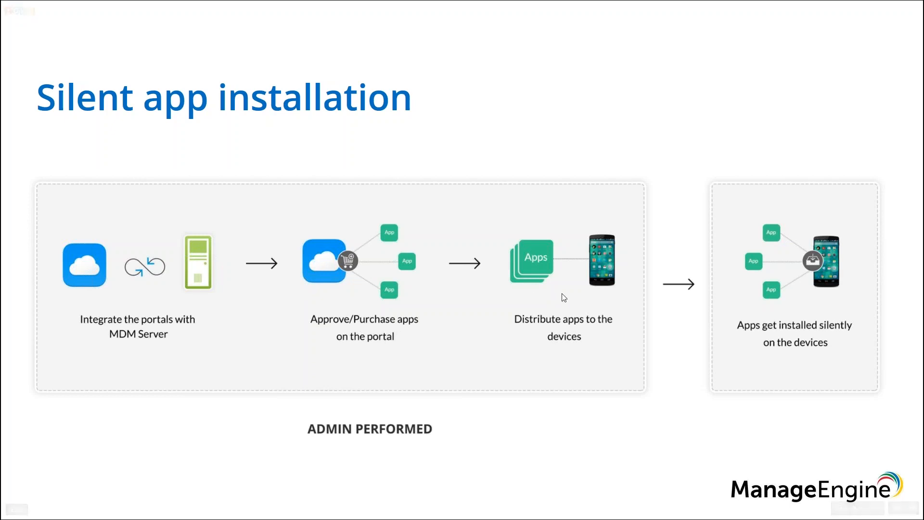
{"action": "key", "text": "alt+Tab"}
Search Apps and Books for 'zoho meeting', dismiss the error, and open Zoho Meeting's licences.
{"action": "left_click", "coordinate": [503, 14]}
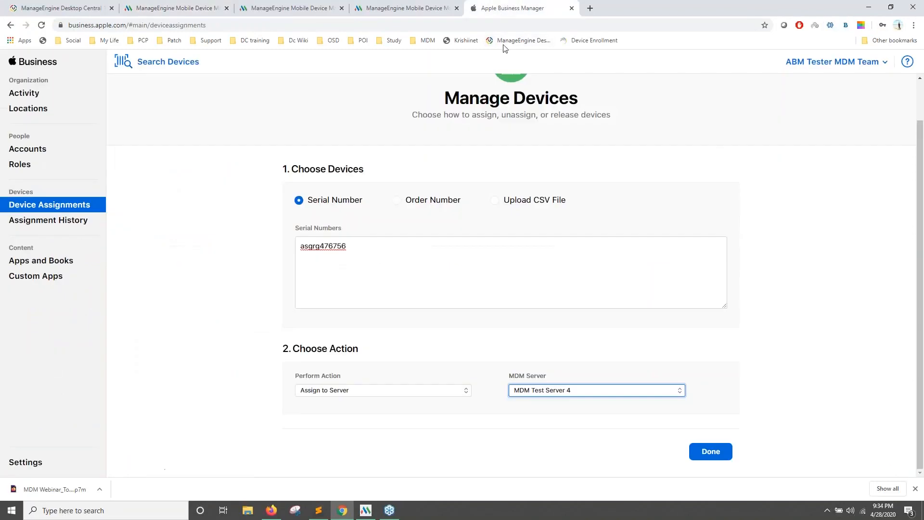
{"action": "left_click", "coordinate": [41, 264]}
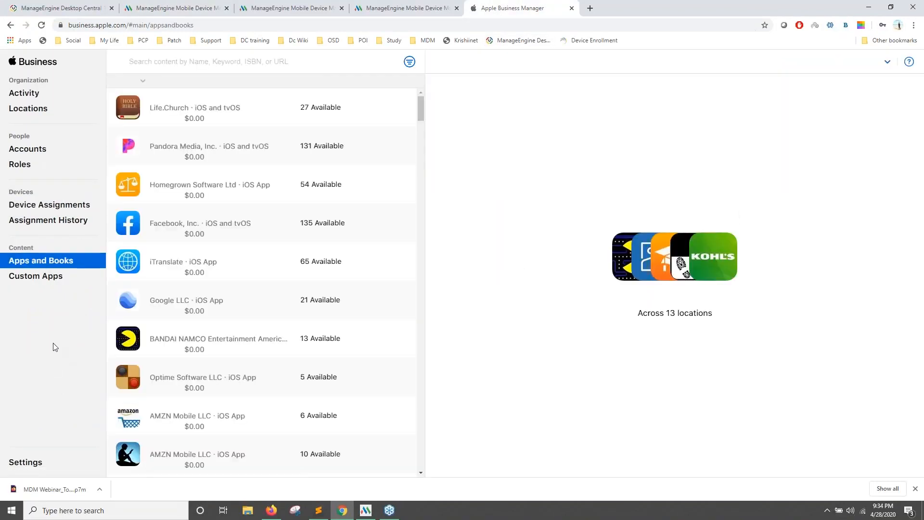
{"action": "left_click", "coordinate": [229, 65]}
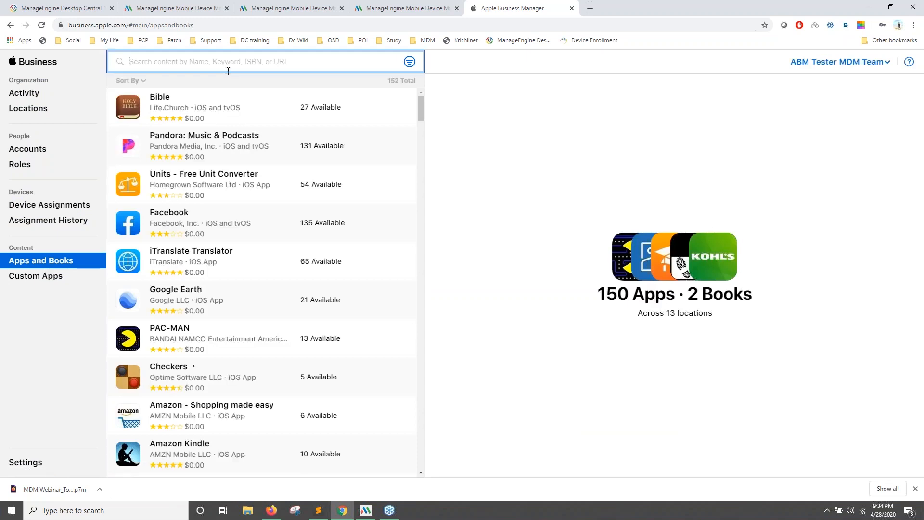
{"action": "type", "text": "zoho meet"}
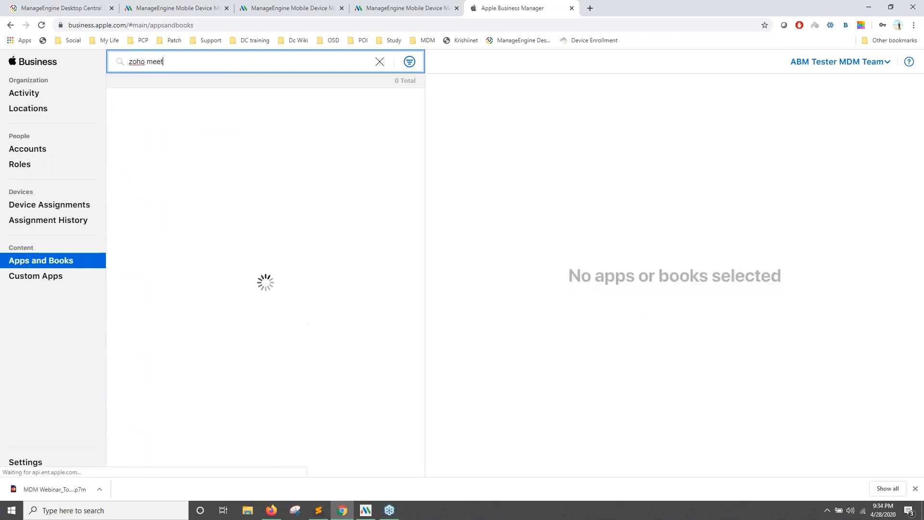
{"action": "type", "text": "ing"}
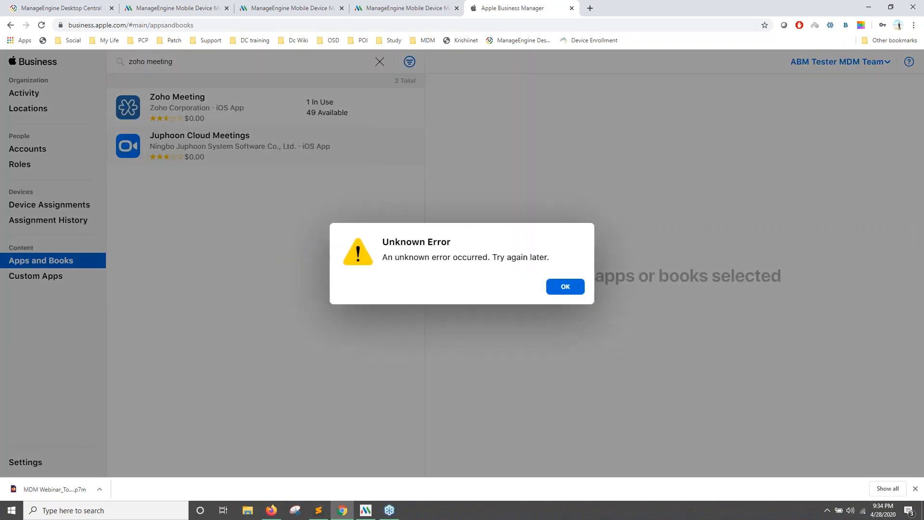
{"action": "left_click", "coordinate": [575, 286]}
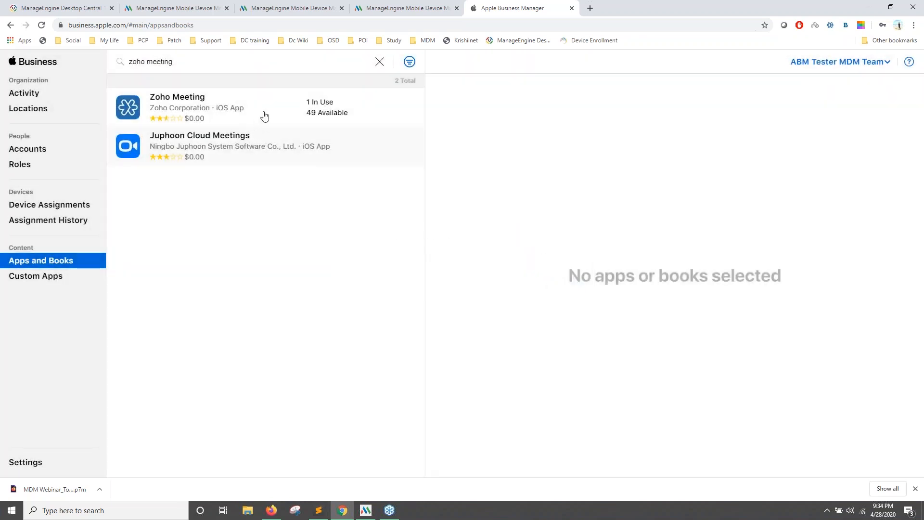
{"action": "left_click", "coordinate": [199, 107]}
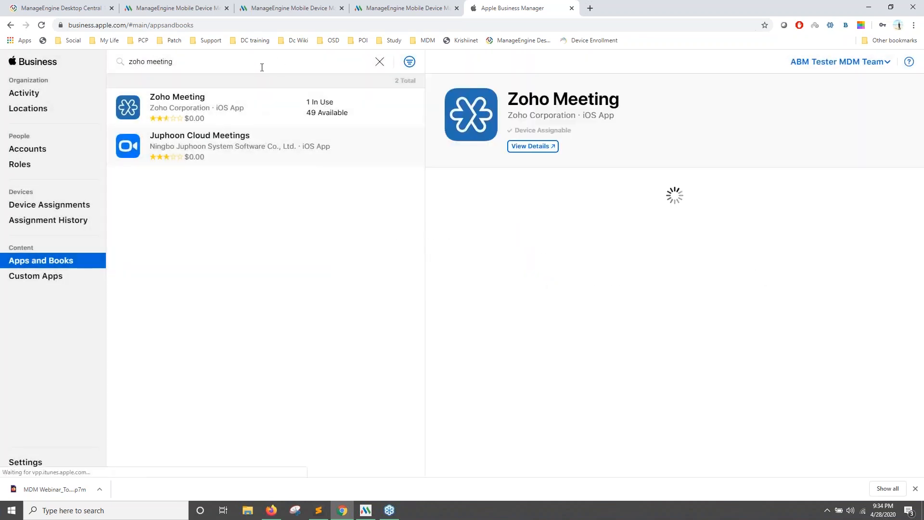
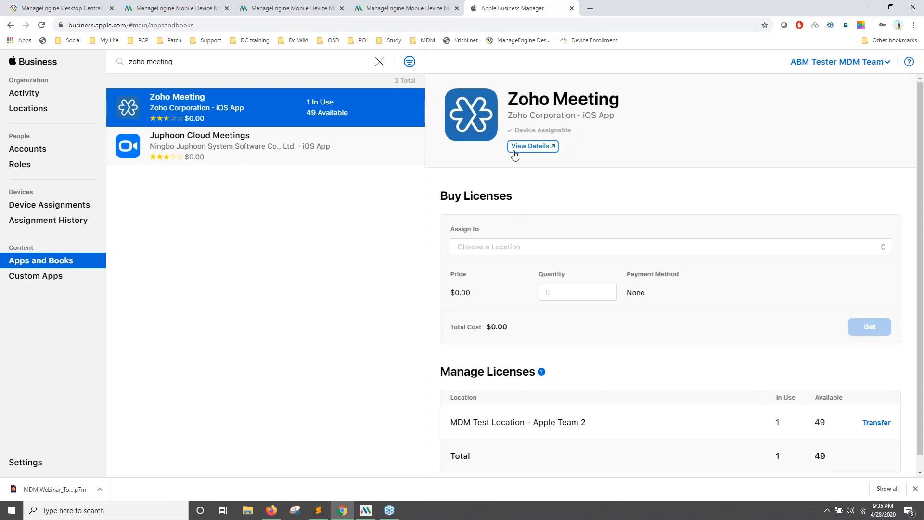
Get 100 free Zoho Meeting licences assigned to the Test location MDM Team location.
{"action": "left_click", "coordinate": [529, 245]}
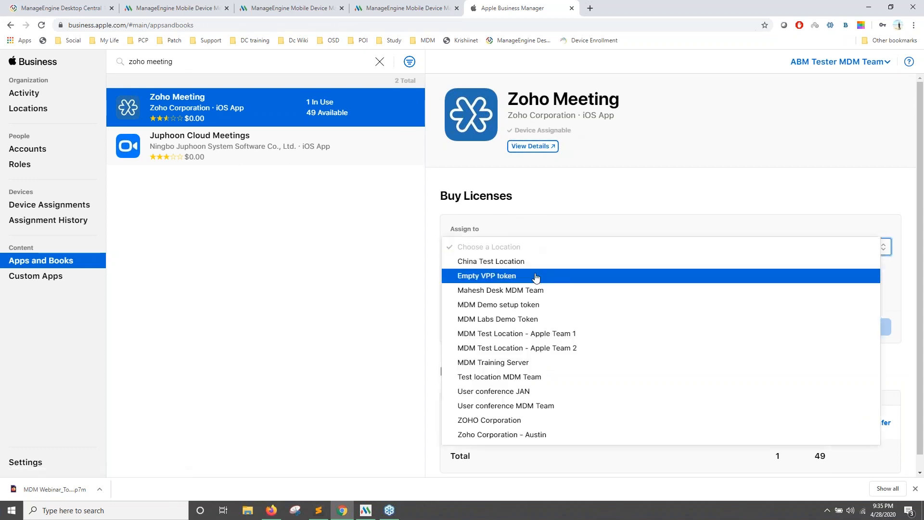
{"action": "left_click", "coordinate": [532, 377]}
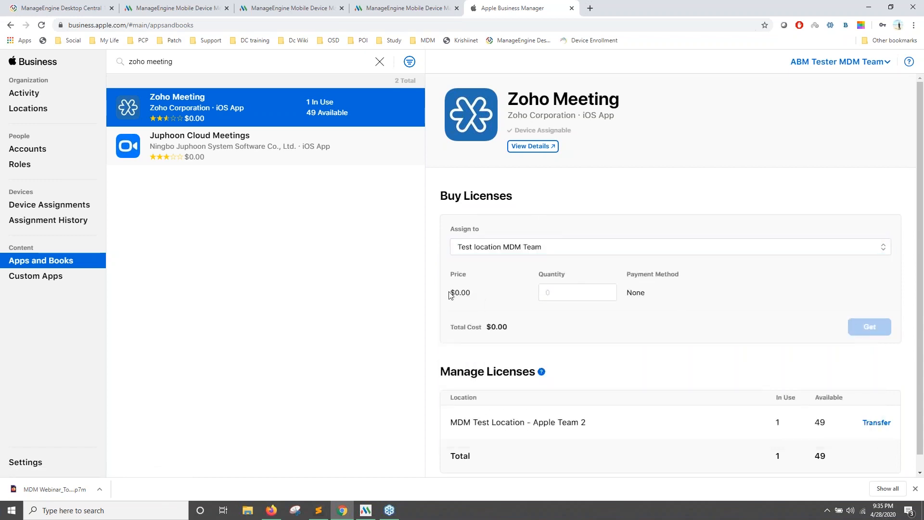
{"action": "left_click", "coordinate": [589, 296]}
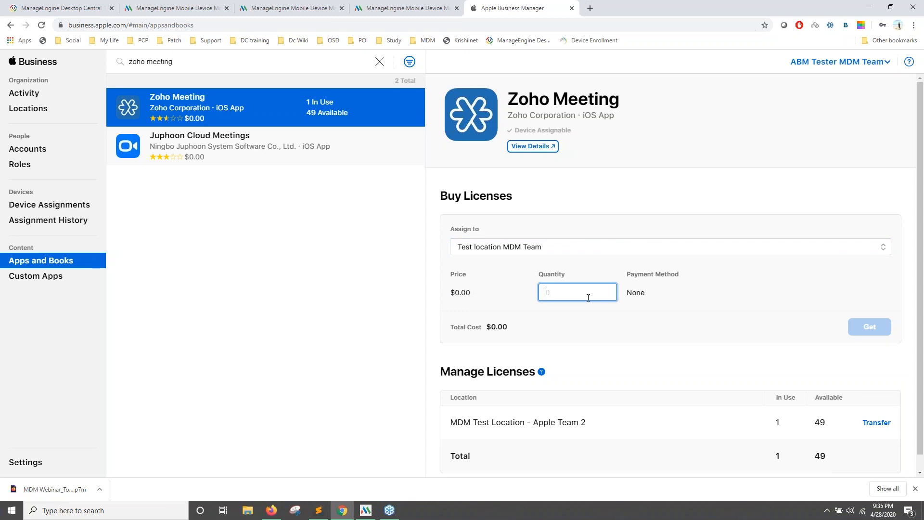
{"action": "type", "text": "100"}
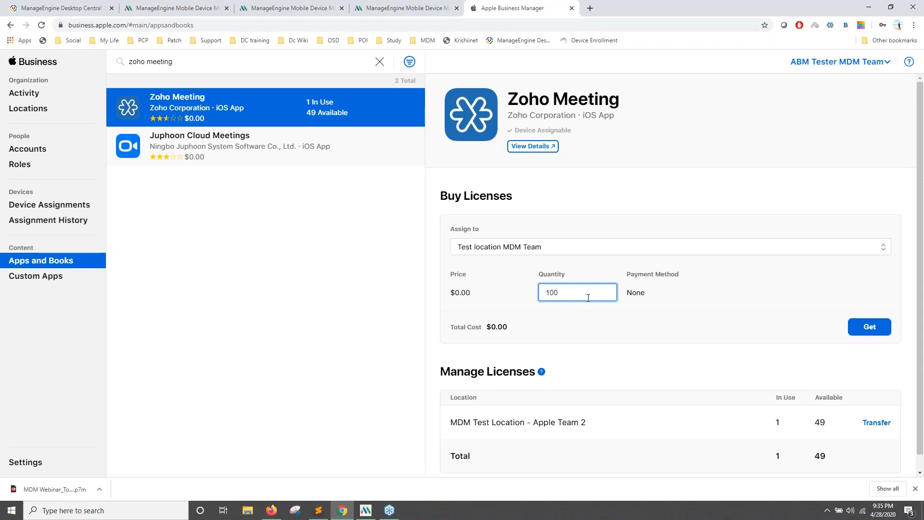
{"action": "left_click", "coordinate": [849, 330]}
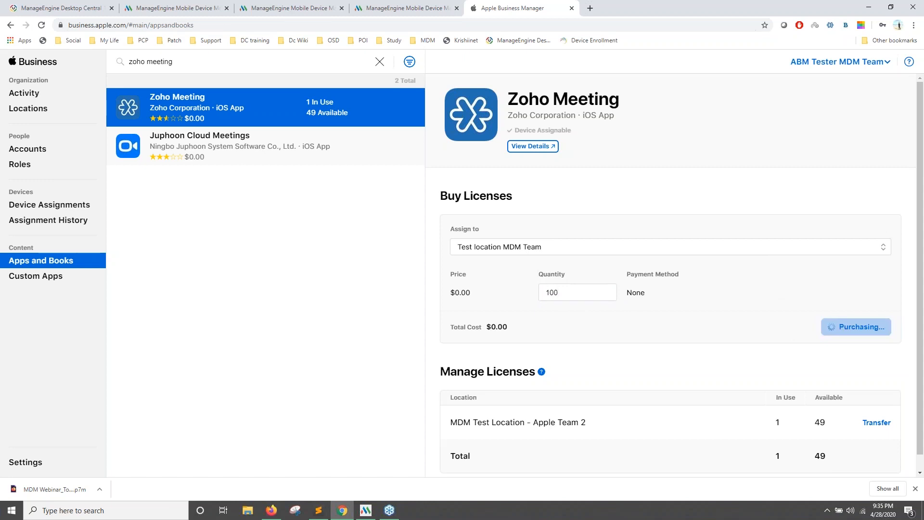
{"action": "left_click", "coordinate": [183, 8]}
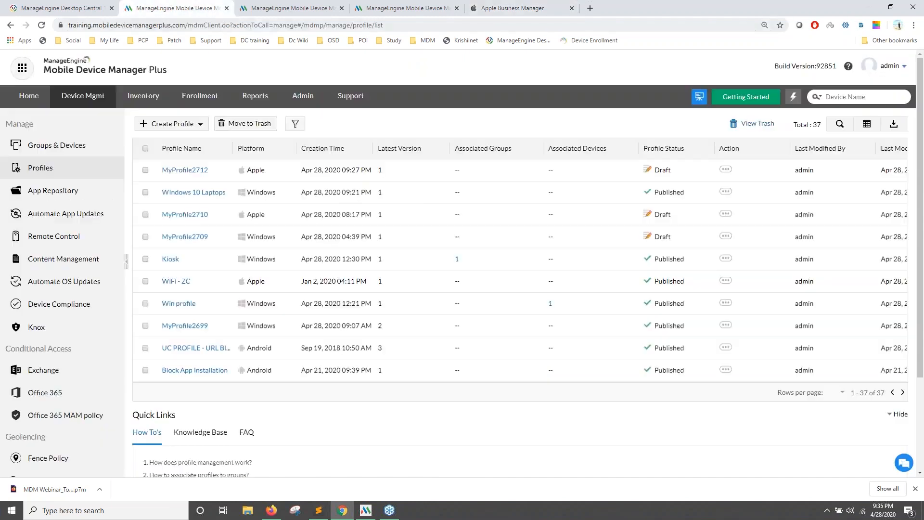
Look over the App Repository, then return to Groups & Devices.
{"action": "left_click", "coordinate": [89, 109]}
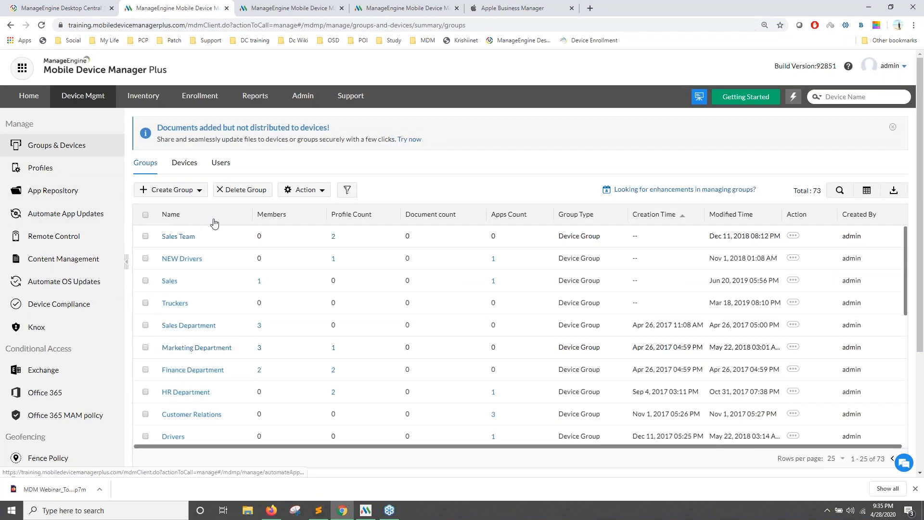
{"action": "left_click", "coordinate": [53, 190]}
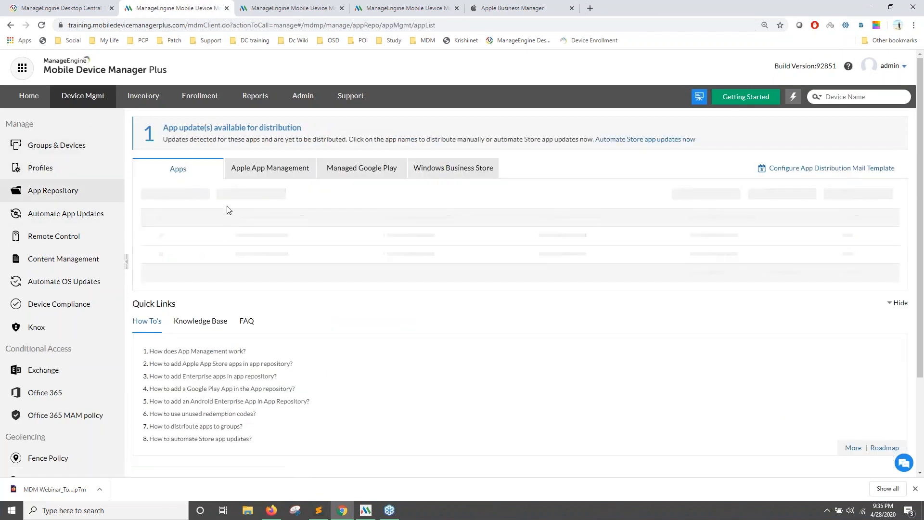
{"action": "scroll", "coordinate": [201, 260], "scroll_direction": "down", "scroll_amount": 3}
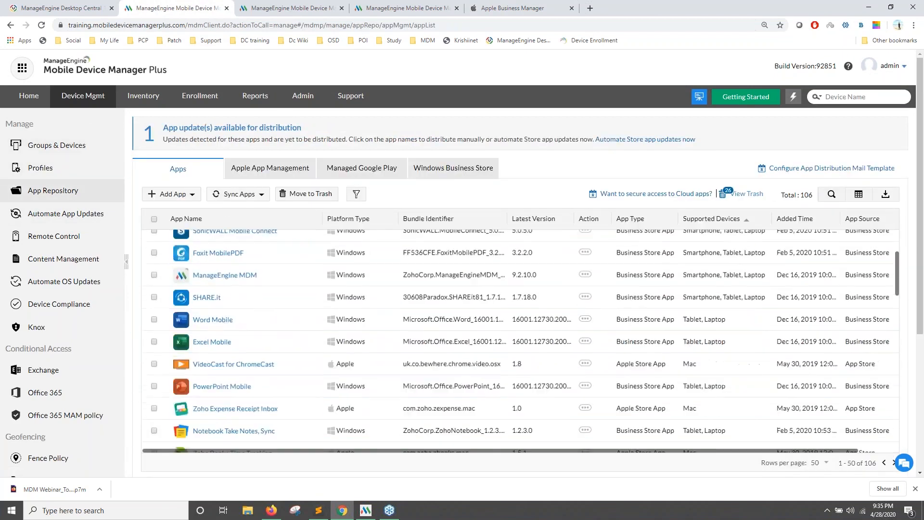
{"action": "scroll", "coordinate": [325, 283], "scroll_direction": "up", "scroll_amount": 1}
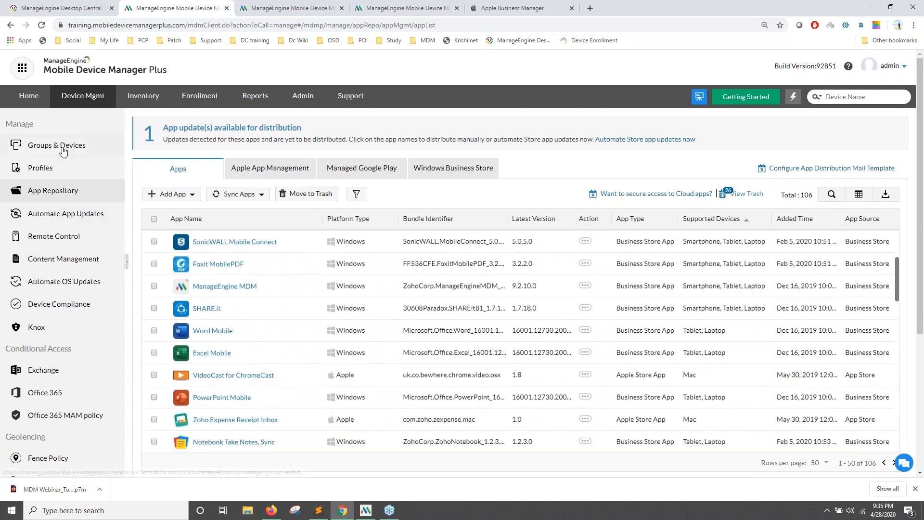
{"action": "left_click", "coordinate": [62, 145]}
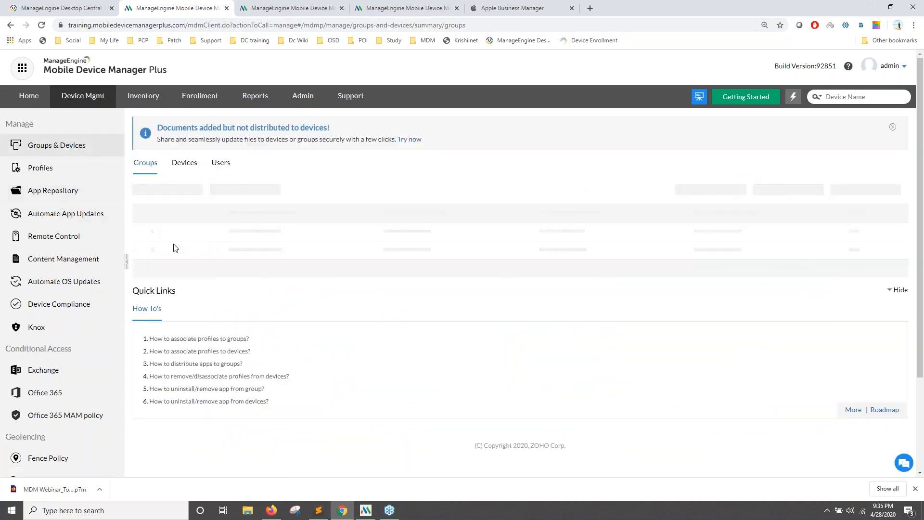
In Sales Team's Distribute Apps dialog, search 'zoho me', tick two Zoho apps, then close without distributing.
{"action": "left_click", "coordinate": [303, 189]}
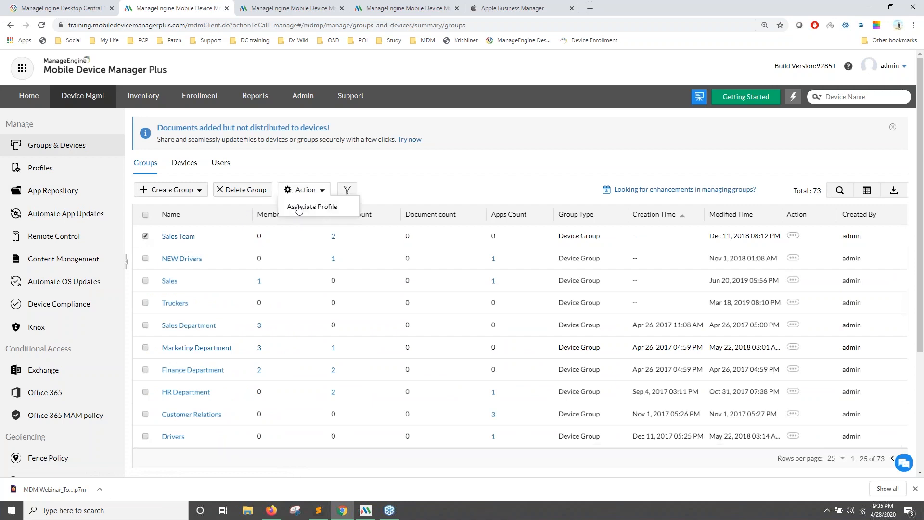
{"action": "left_click", "coordinate": [293, 232]}
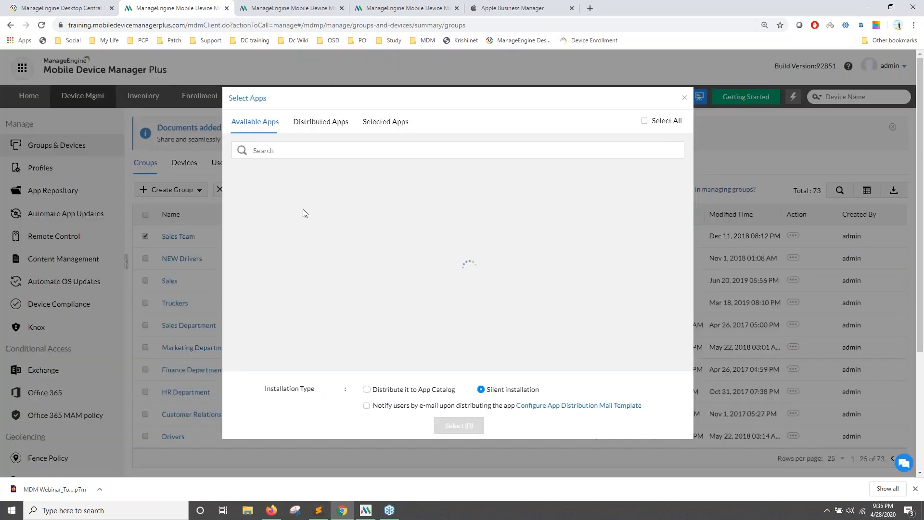
{"action": "type", "text": "zoh"}
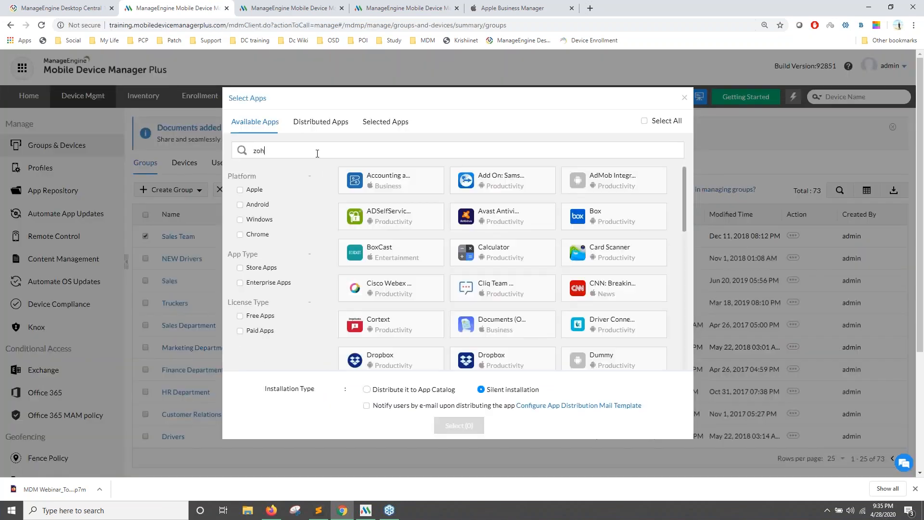
{"action": "type", "text": "o me"}
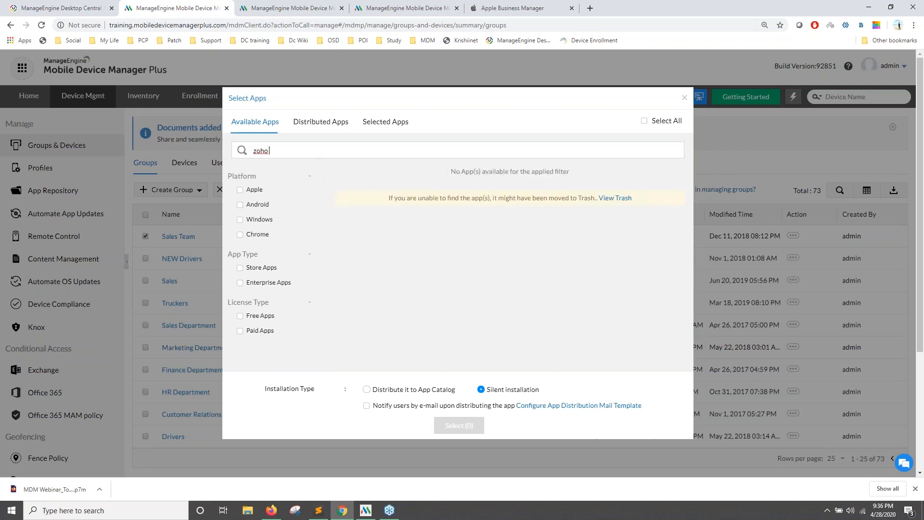
{"action": "left_click", "coordinate": [374, 193]}
{"action": "left_click", "coordinate": [385, 219]}
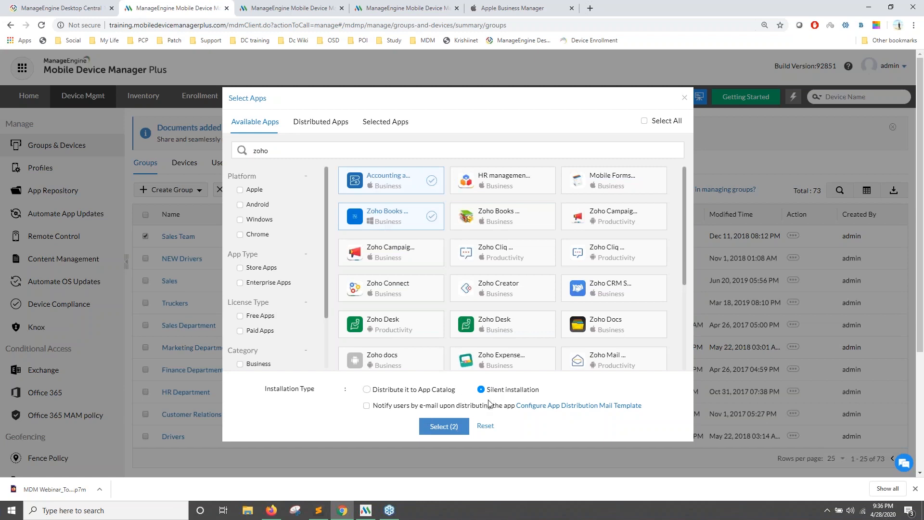
{"action": "left_click", "coordinate": [684, 98]}
{"action": "left_click", "coordinate": [51, 194]}
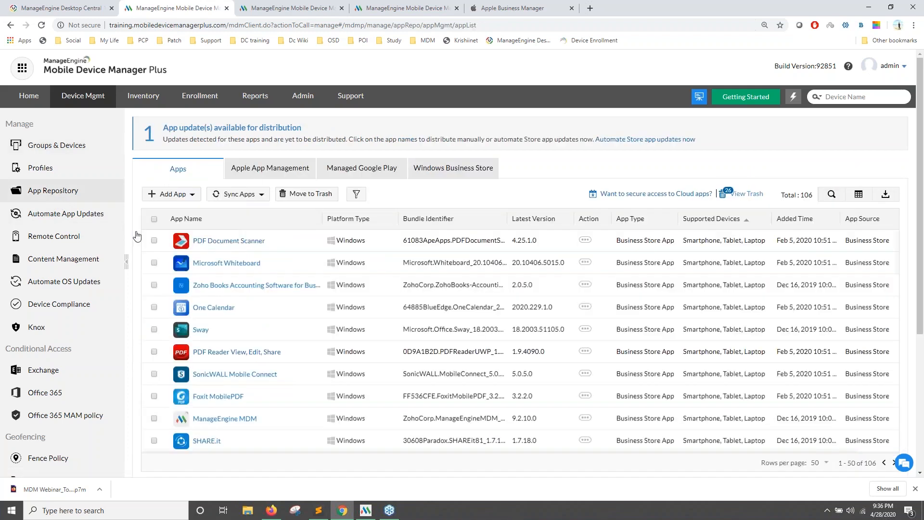
View the Apple App Management token details and run Sync Apps in the second console session.
{"action": "left_click", "coordinate": [269, 168]}
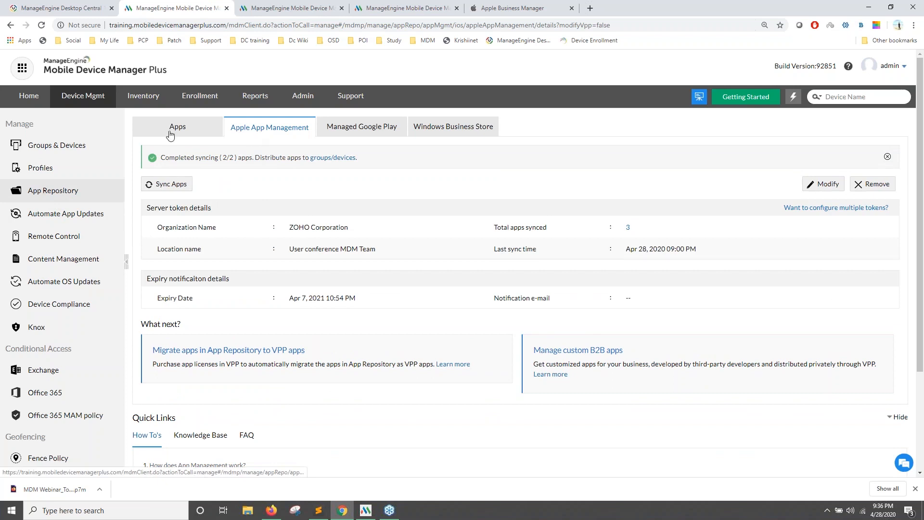
{"action": "left_click", "coordinate": [288, 8]}
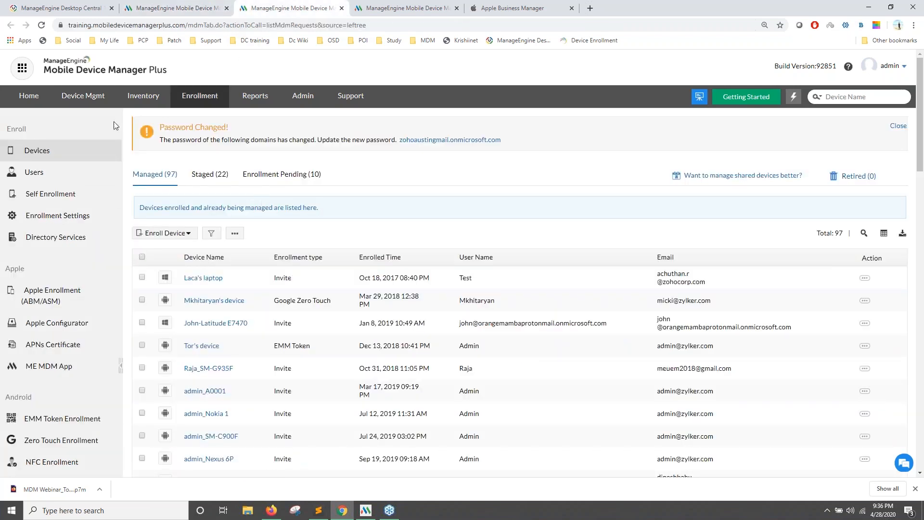
{"action": "left_click", "coordinate": [90, 100]}
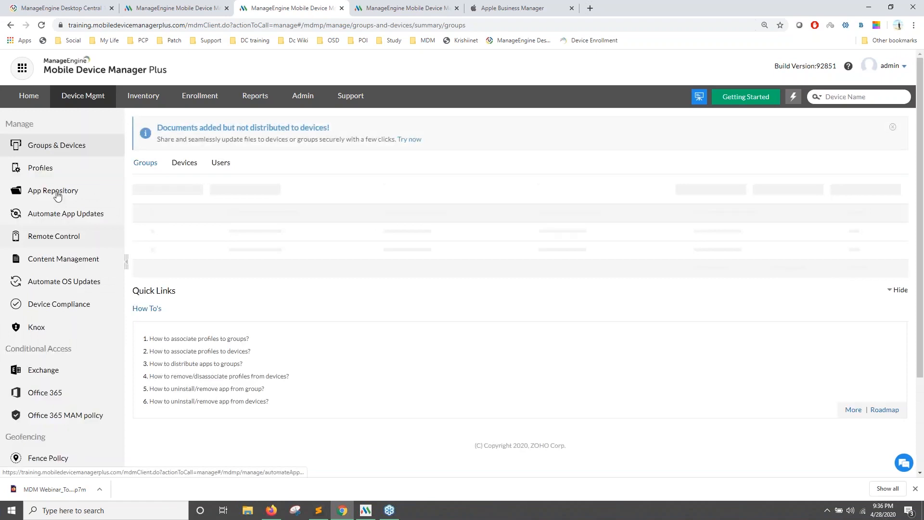
{"action": "left_click", "coordinate": [53, 190]}
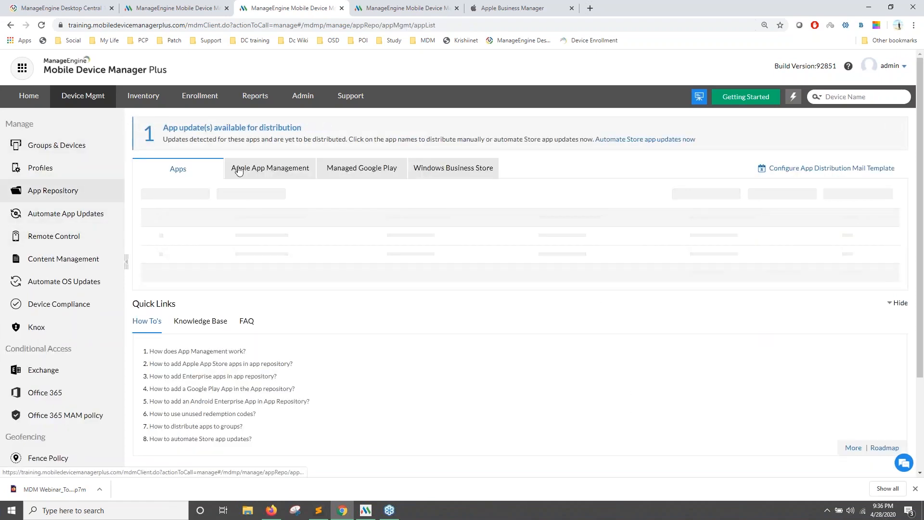
{"action": "left_click", "coordinate": [239, 170]}
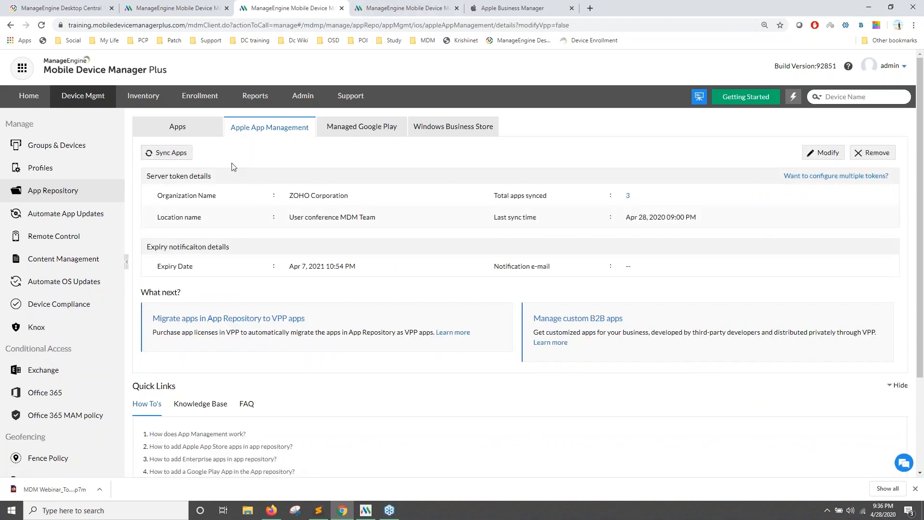
{"action": "left_click", "coordinate": [185, 152]}
{"action": "left_click", "coordinate": [405, 8]}
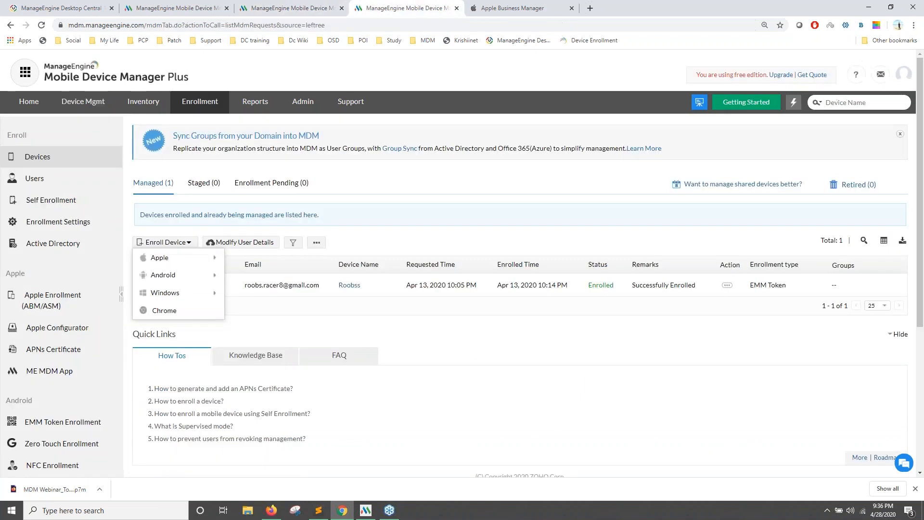
Close the free-edition tab and open Apple App Management's 'Configure apps for business' server-token form.
{"action": "left_click", "coordinate": [90, 103]}
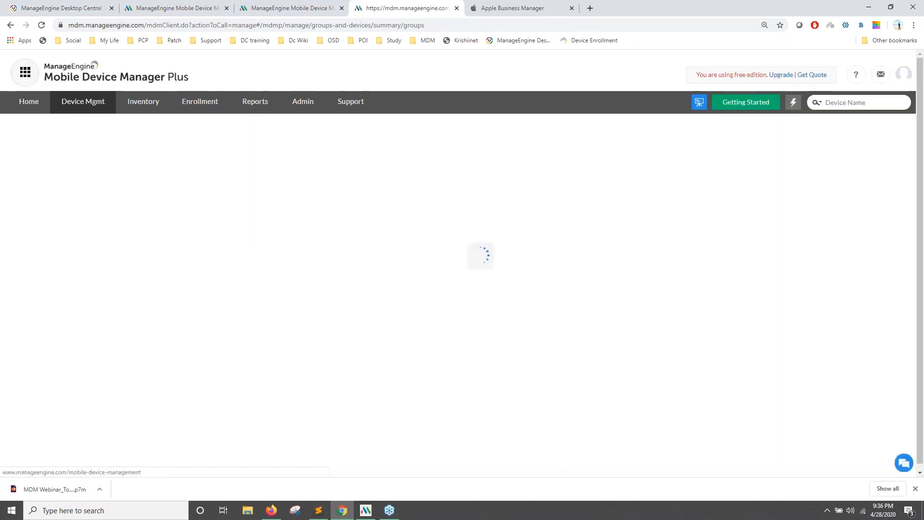
{"action": "left_click", "coordinate": [457, 9]}
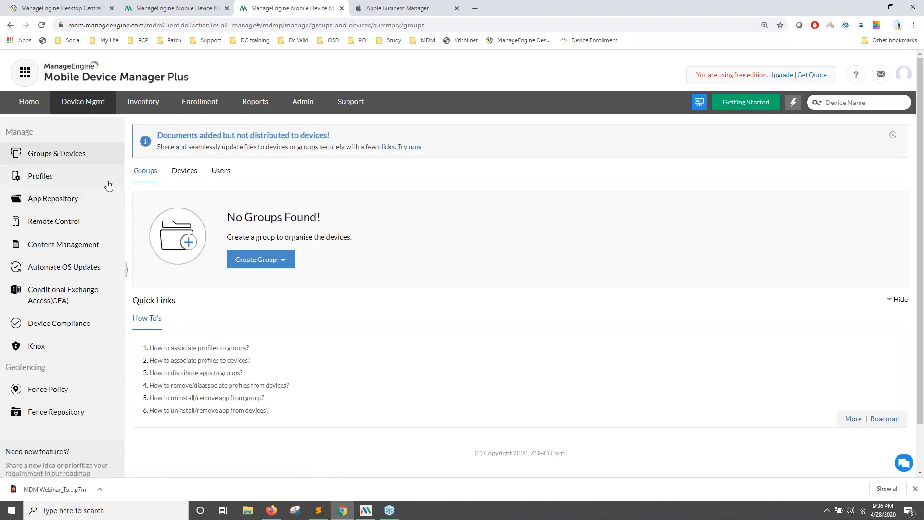
{"action": "left_click", "coordinate": [62, 198]}
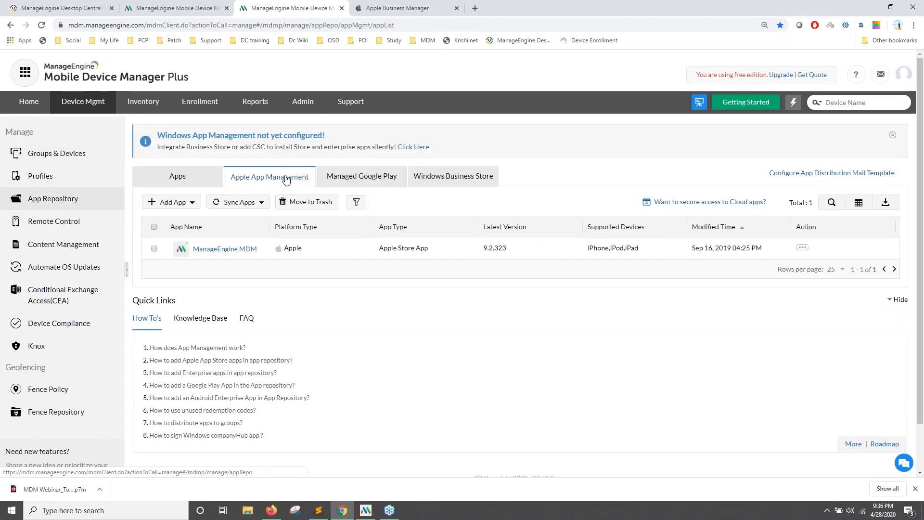
{"action": "left_click", "coordinate": [269, 177]}
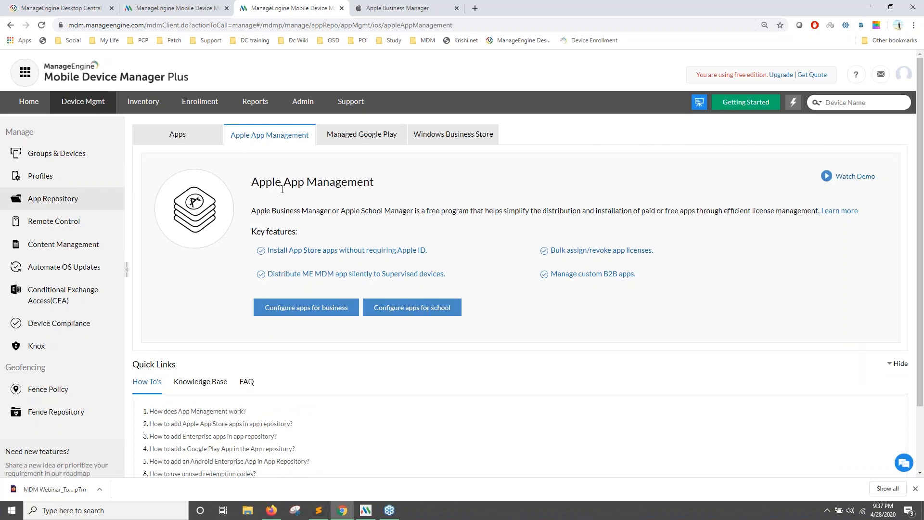
{"action": "left_click_drag", "start_coordinate": [342, 211], "coordinate": [407, 211]}
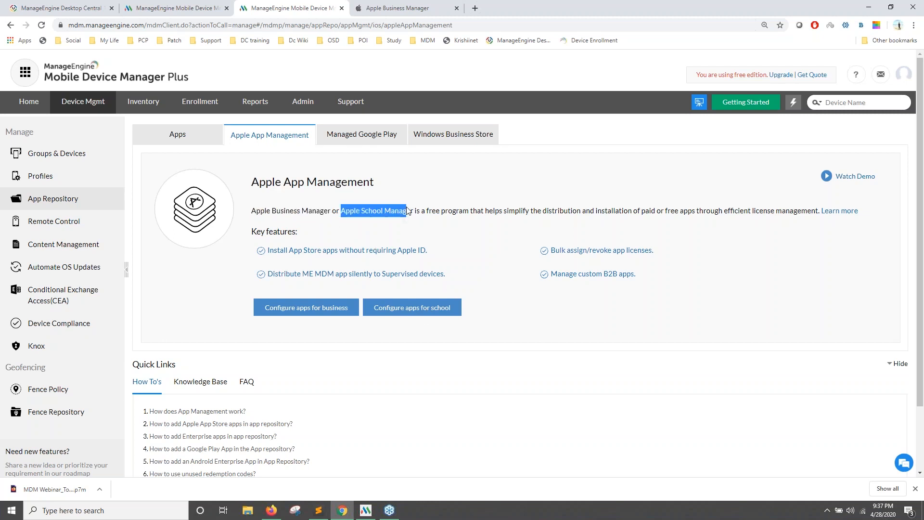
{"action": "left_click", "coordinate": [290, 314]}
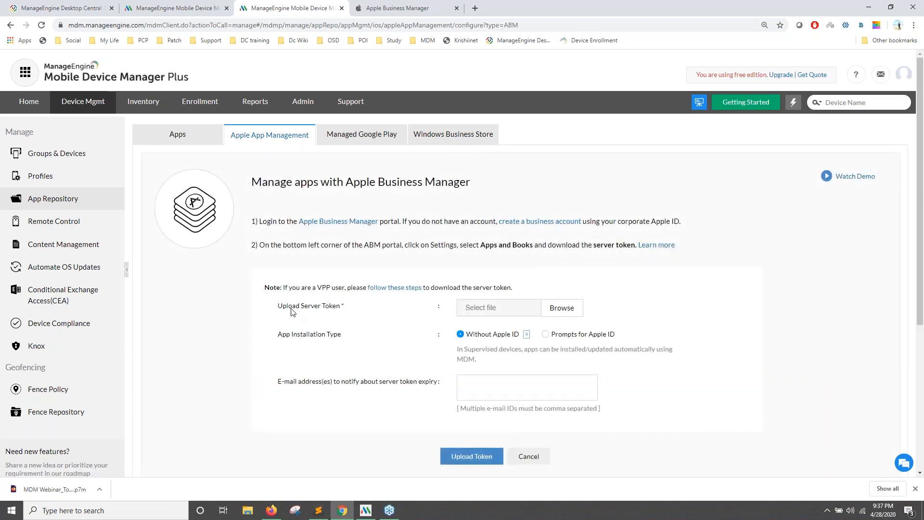
{"action": "left_click_drag", "start_coordinate": [301, 307], "coordinate": [344, 306]}
{"action": "left_click", "coordinate": [398, 8]}
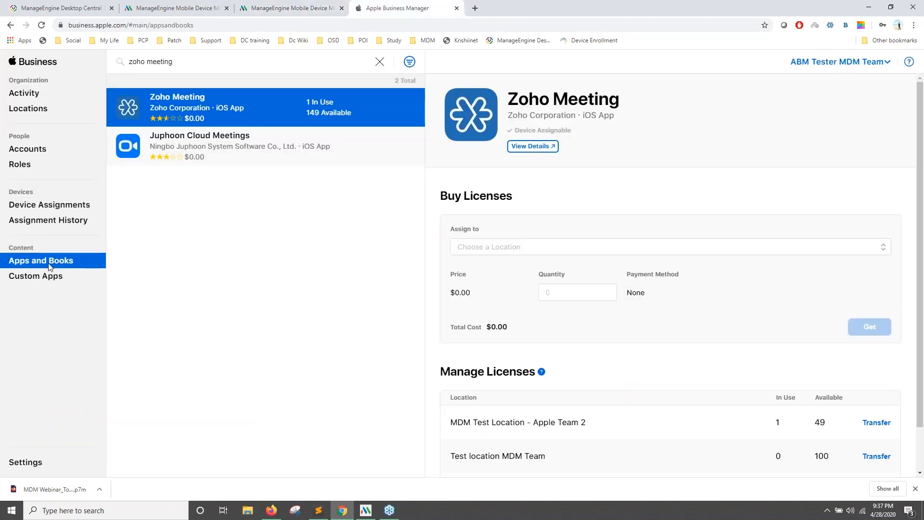
Compare ABM's Apps and Books token settings with both MDM token pages, then reopen the catalogue.
{"action": "left_click", "coordinate": [32, 464]}
{"action": "left_click", "coordinate": [215, 144]}
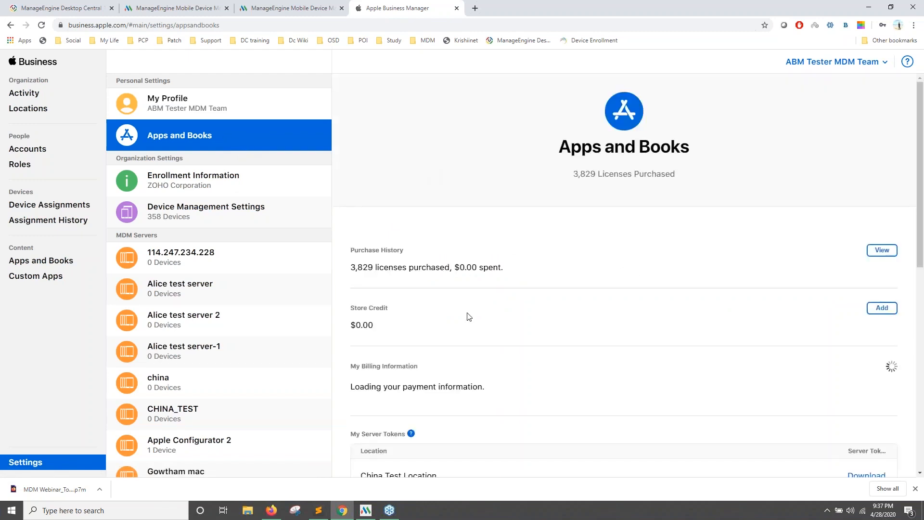
{"action": "scroll", "coordinate": [489, 366], "scroll_direction": "down", "scroll_amount": 4}
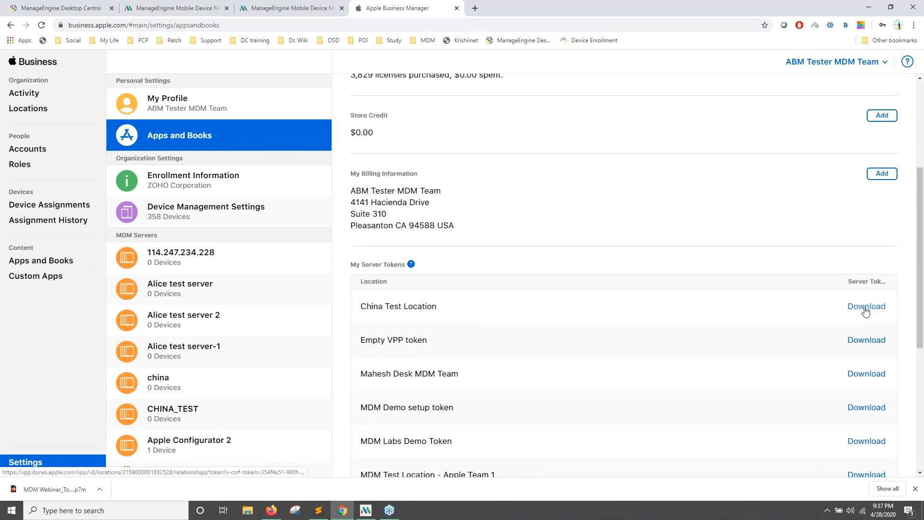
{"action": "left_click", "coordinate": [174, 8]}
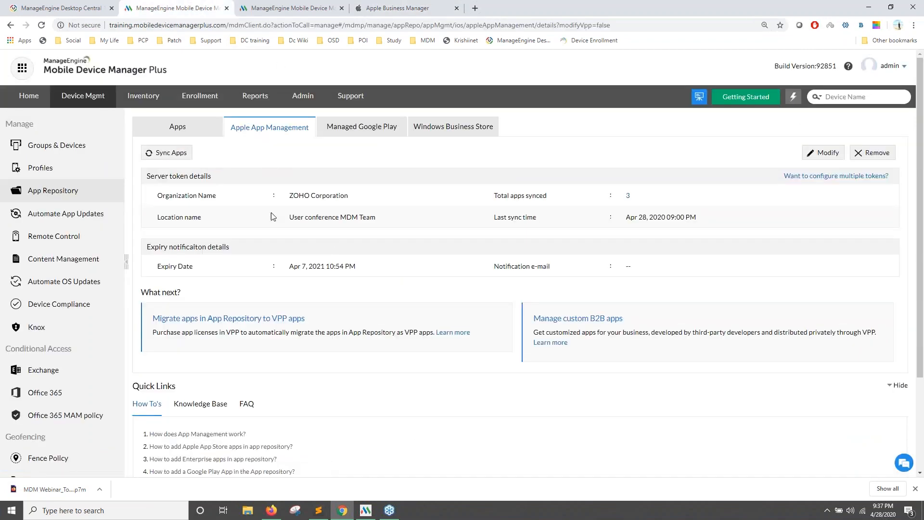
{"action": "left_click", "coordinate": [308, 8]}
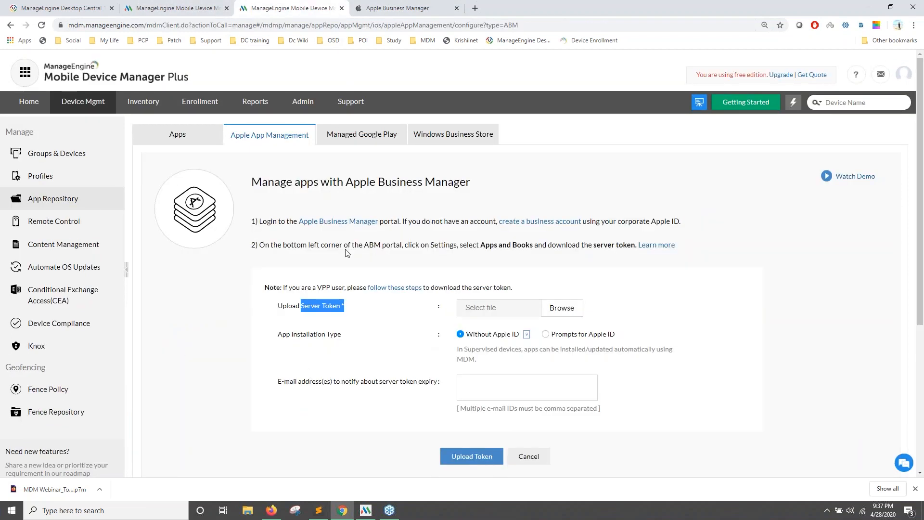
{"action": "left_click", "coordinate": [397, 9]}
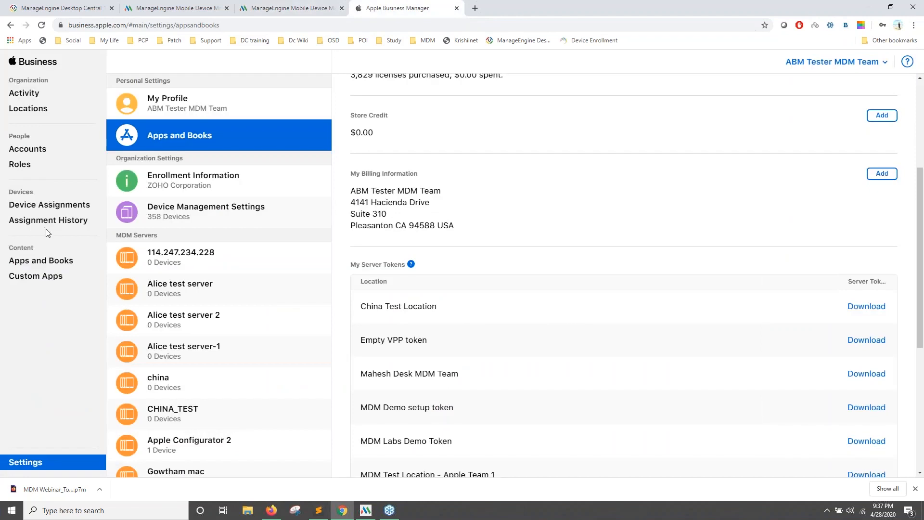
{"action": "left_click", "coordinate": [49, 262]}
{"action": "left_click_drag", "start_coordinate": [196, 62], "coordinate": [137, 62]}
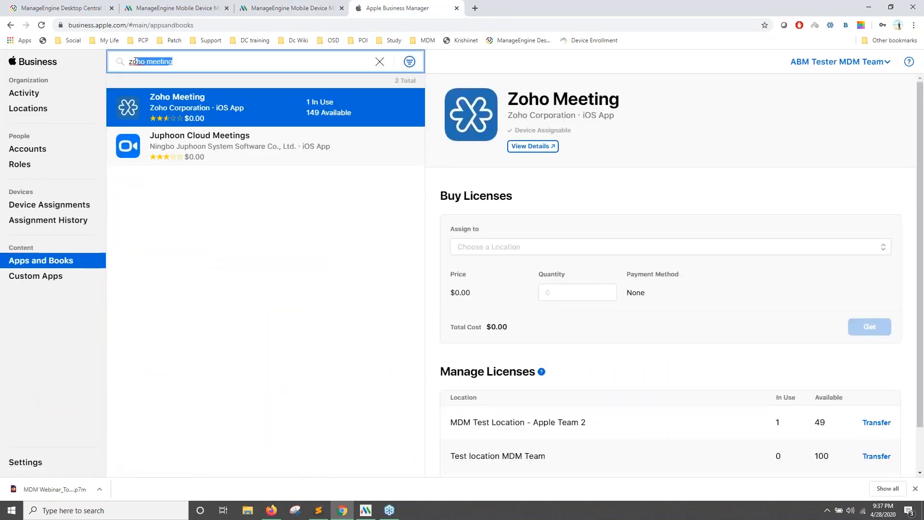
Search 'Teams', pick a licence location for Microsoft Teams, then go to MDM's Groups & Devices.
{"action": "key", "text": "ctrl+a"}
{"action": "type", "text": "Teams"}
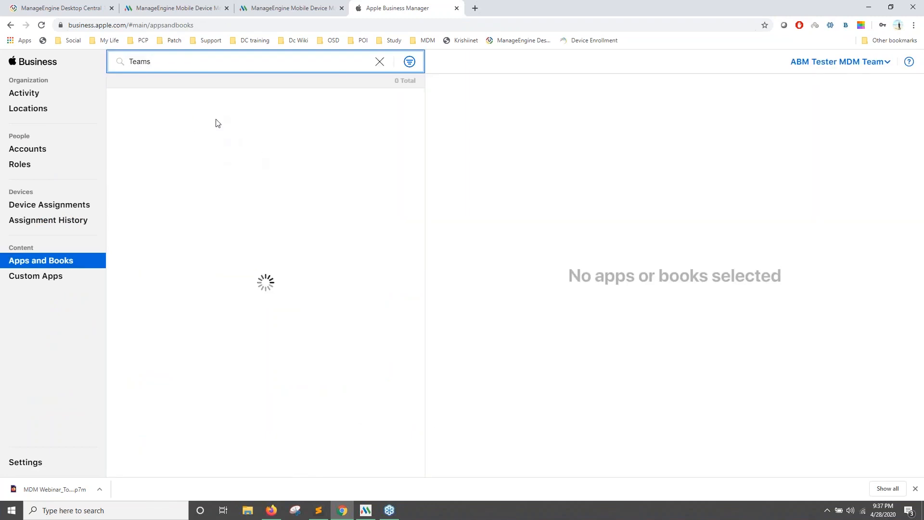
{"action": "left_click", "coordinate": [201, 118]}
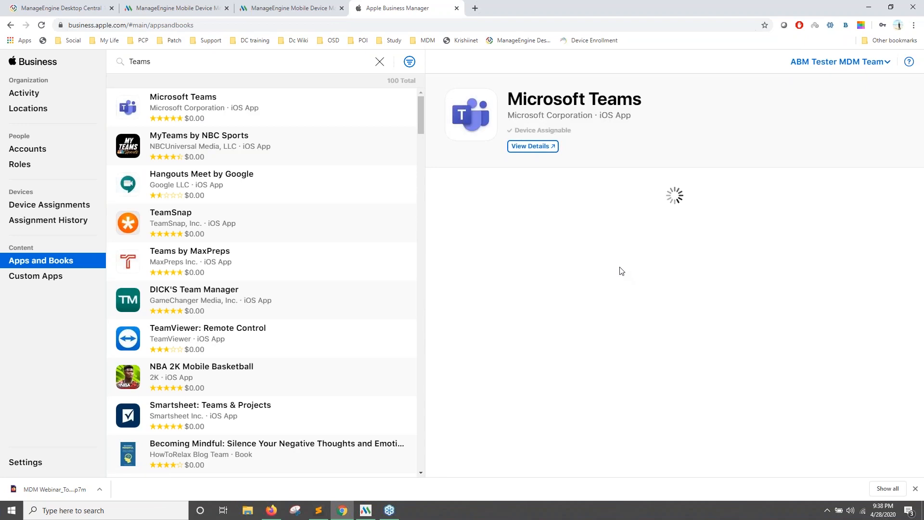
{"action": "left_click", "coordinate": [577, 252]}
{"action": "left_click", "coordinate": [562, 289]}
{"action": "left_click", "coordinate": [560, 293]}
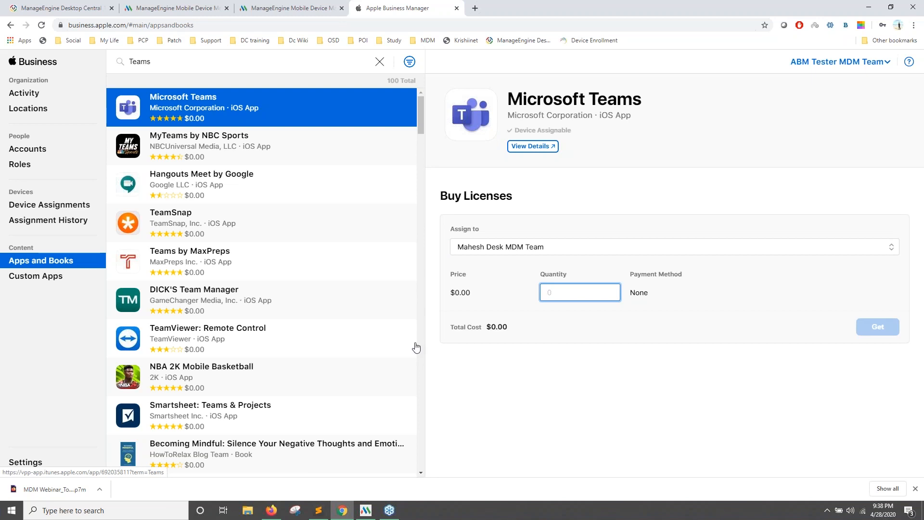
{"action": "left_click", "coordinate": [183, 8]}
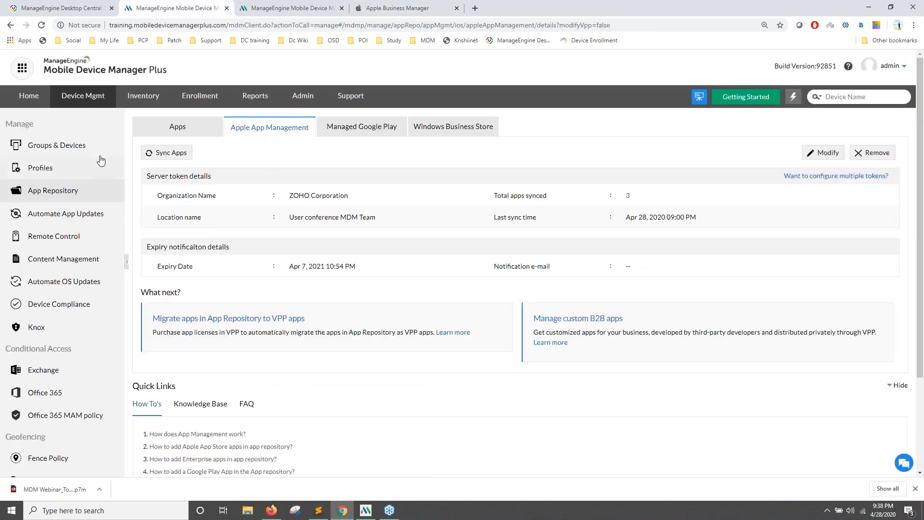
{"action": "left_click", "coordinate": [43, 149]}
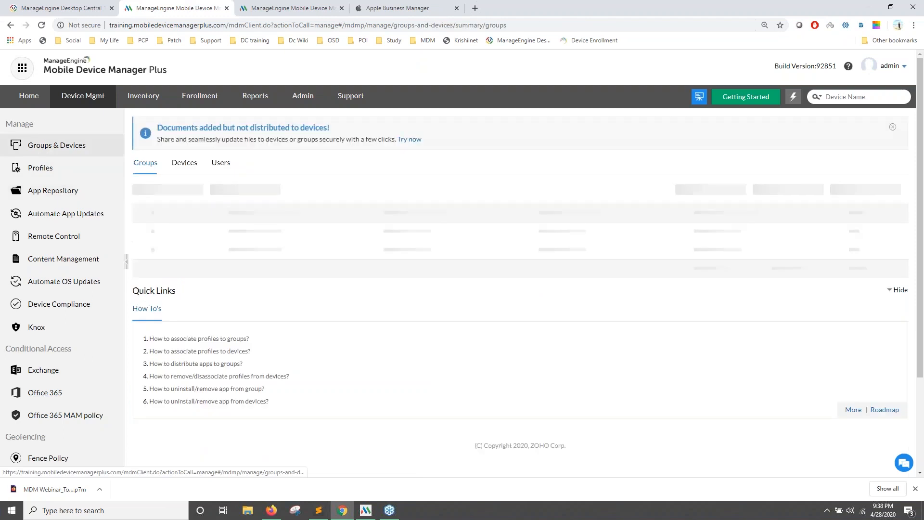
Advance past the Managing modern Windows apps slide to 'Silent installation of Windows Store apps'.
{"action": "key", "text": "alt+Tab"}
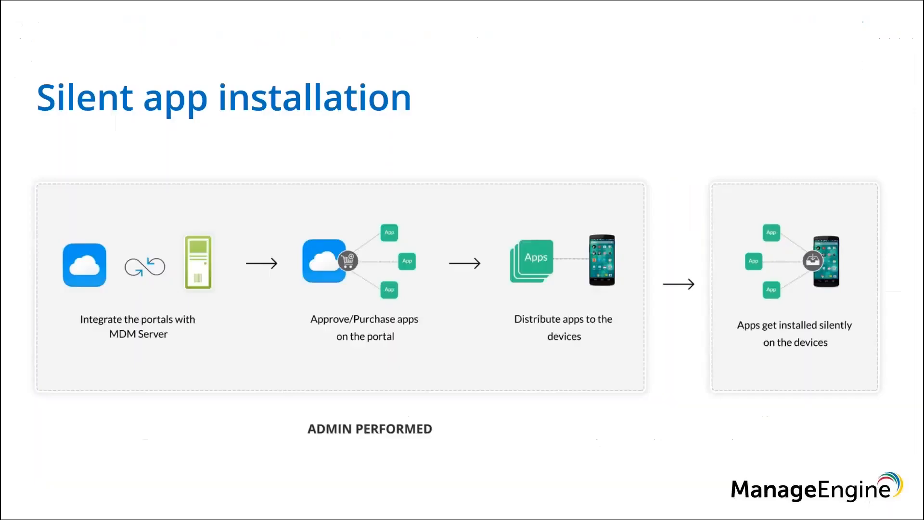
{"action": "key", "text": "Right"}
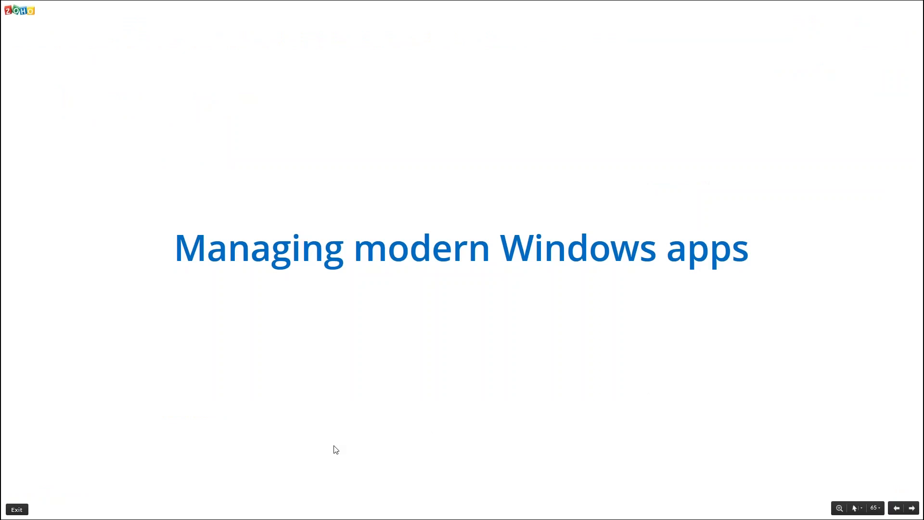
{"action": "key", "text": "Right"}
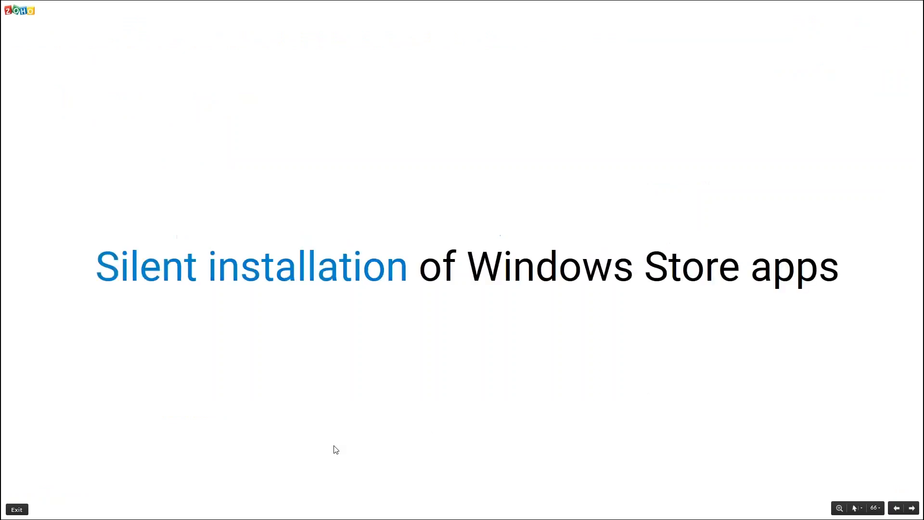
Show the Windows Apps slide, then open App Repository's Windows Business Store integration page.
{"action": "key", "text": "Right"}
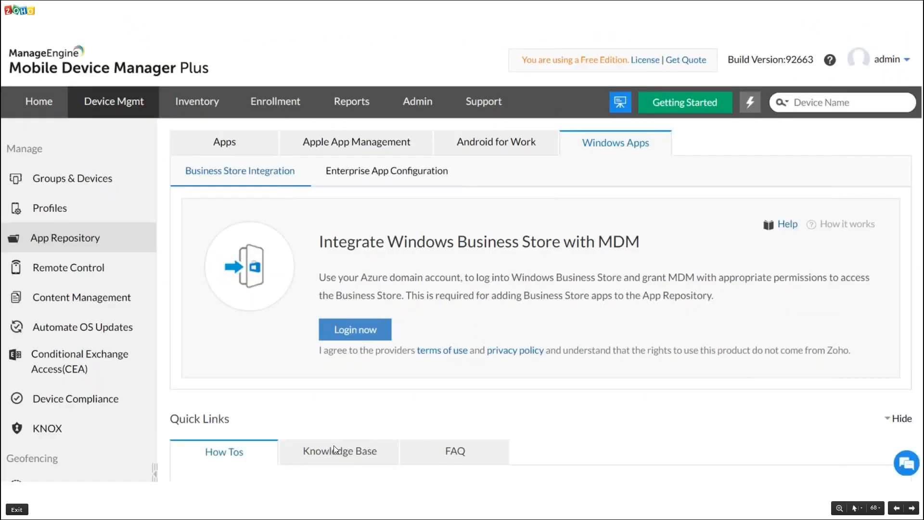
{"action": "key", "text": "alt+Tab"}
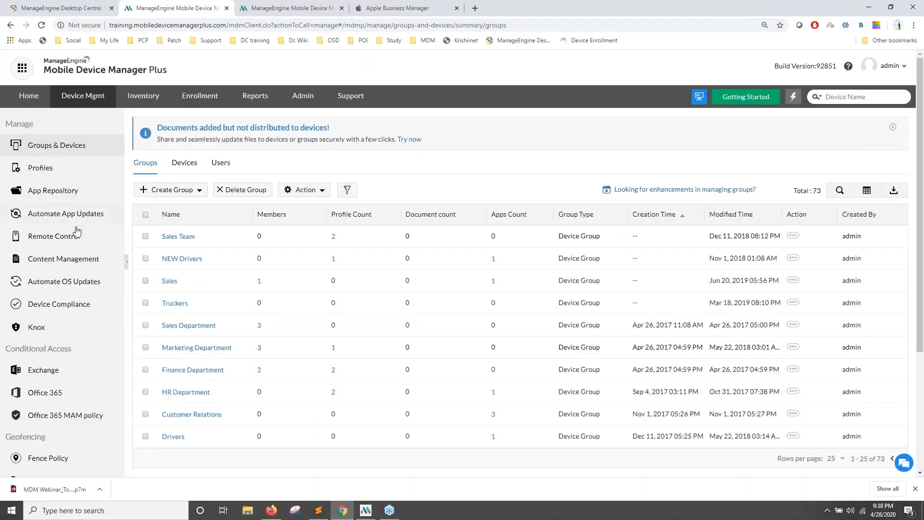
{"action": "left_click", "coordinate": [79, 191]}
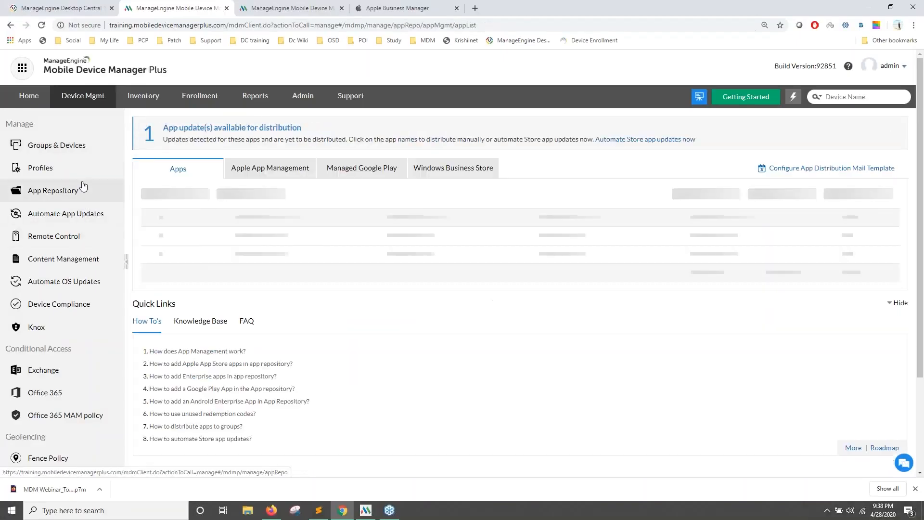
{"action": "left_click", "coordinate": [439, 174]}
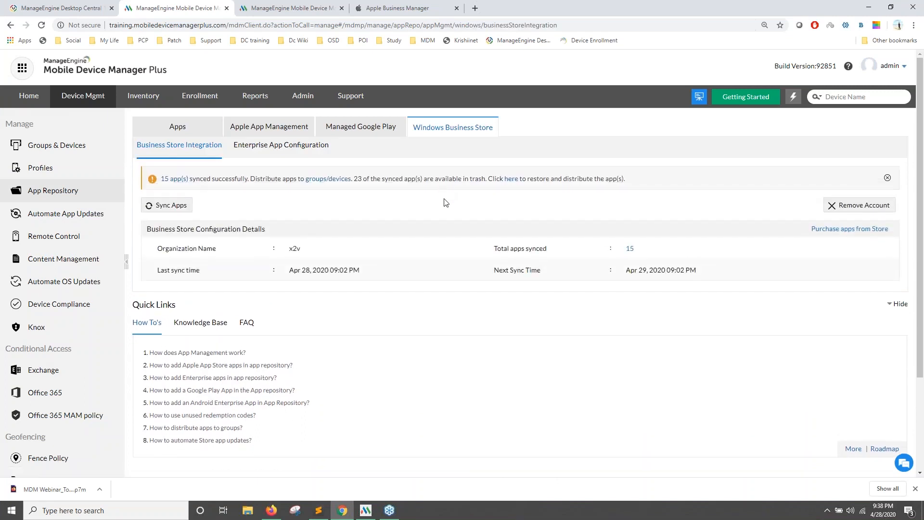
Step through the Microsoft sign-in, permissions, activation, verification and app-syncing slides.
{"action": "key", "text": "alt+Tab"}
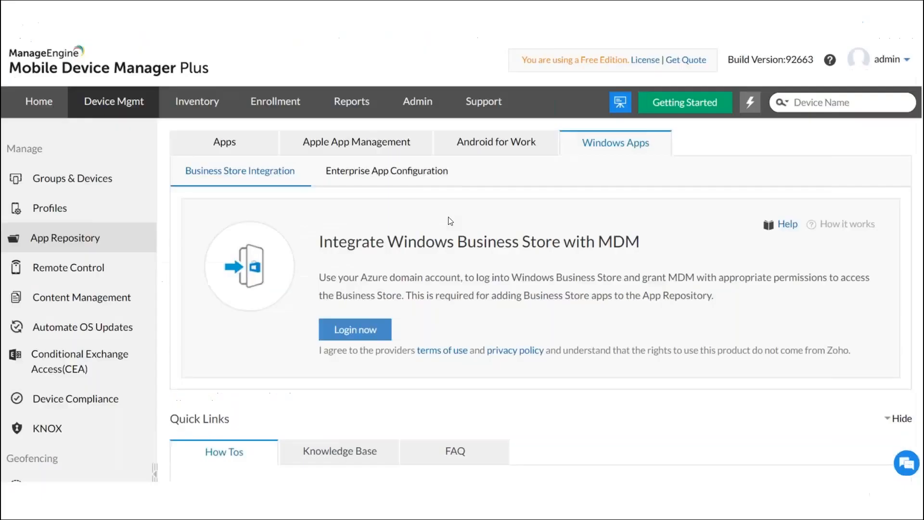
{"action": "left_click", "coordinate": [367, 337]}
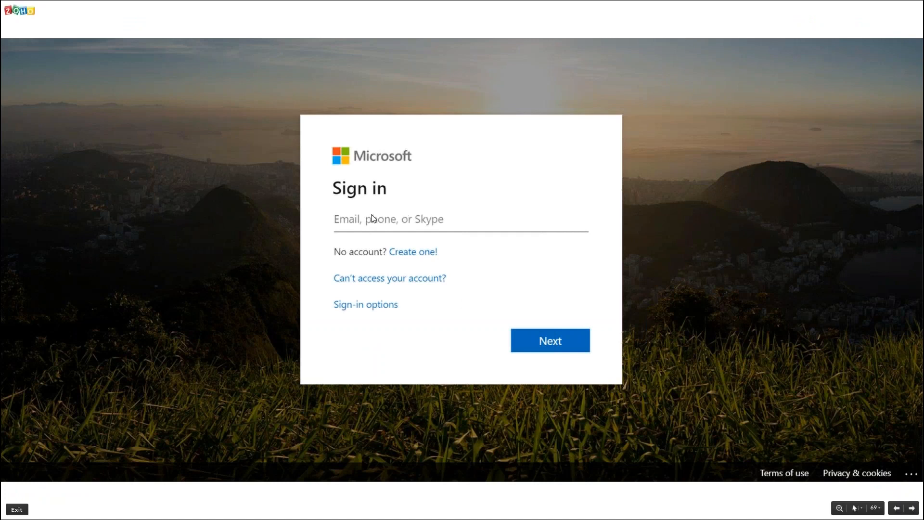
{"action": "left_click", "coordinate": [450, 233]}
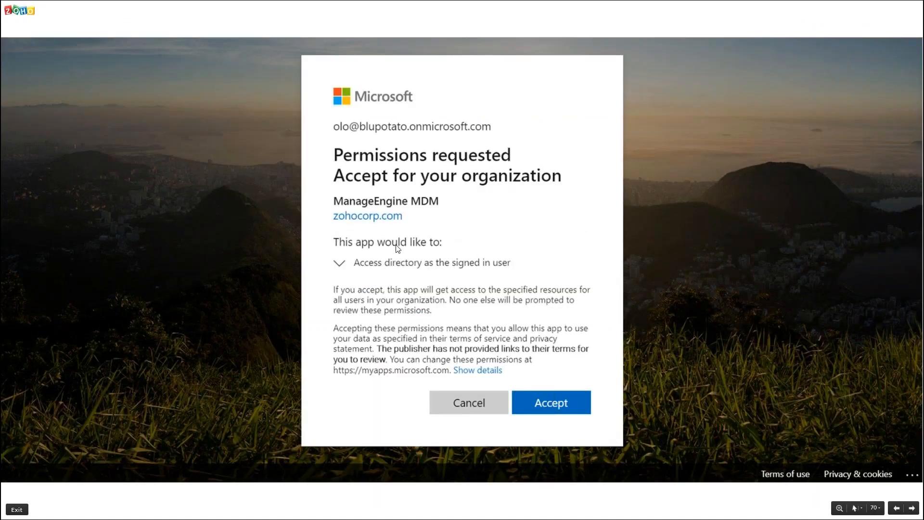
{"action": "left_click", "coordinate": [527, 392]}
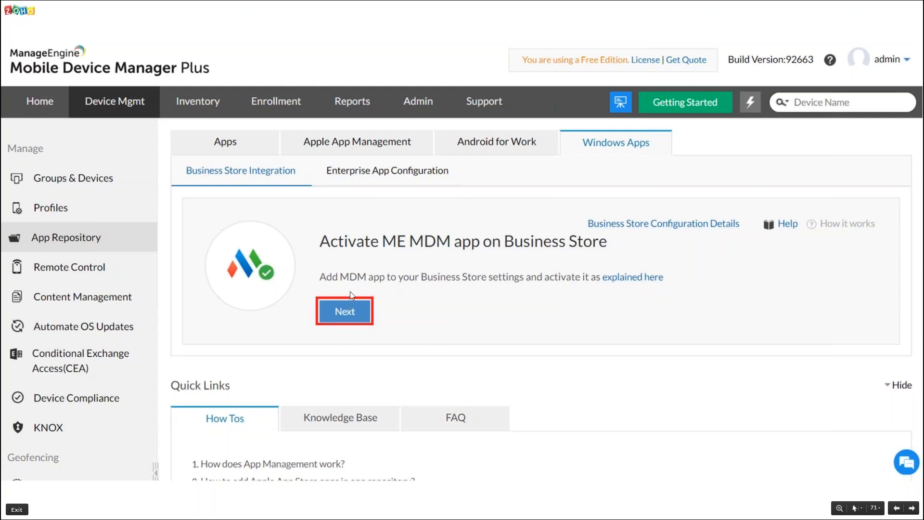
{"action": "left_click", "coordinate": [564, 238]}
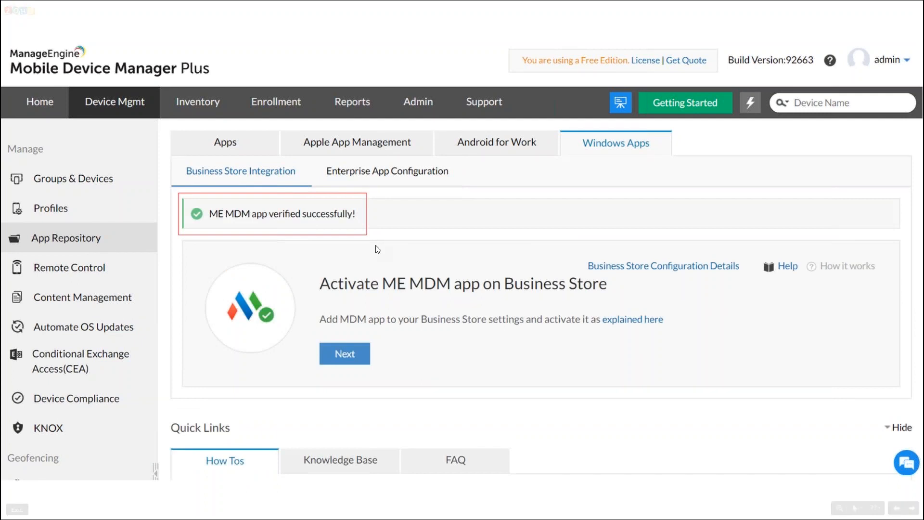
{"action": "key", "text": "Right"}
{"action": "key", "text": "Right"}
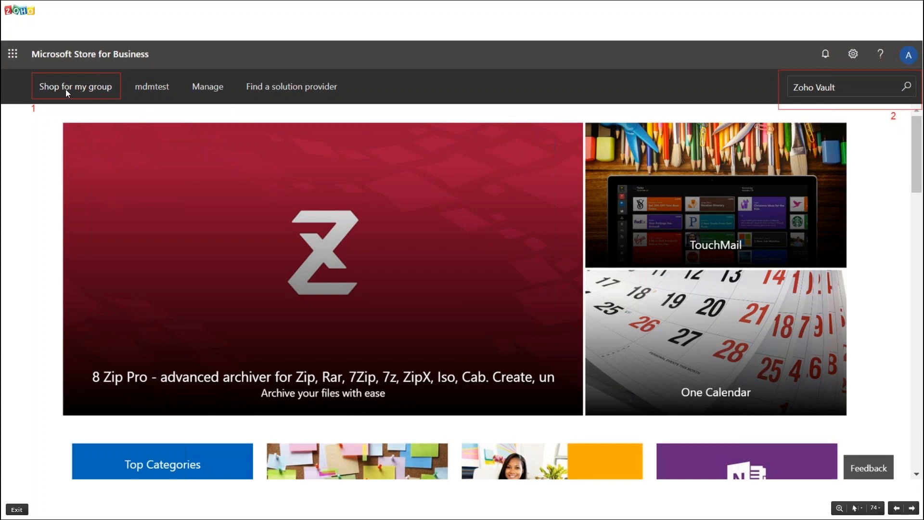
Advance through the store search, Zoho Vault app page and order confirmation slides, then return to the console.
{"action": "key", "text": "Right"}
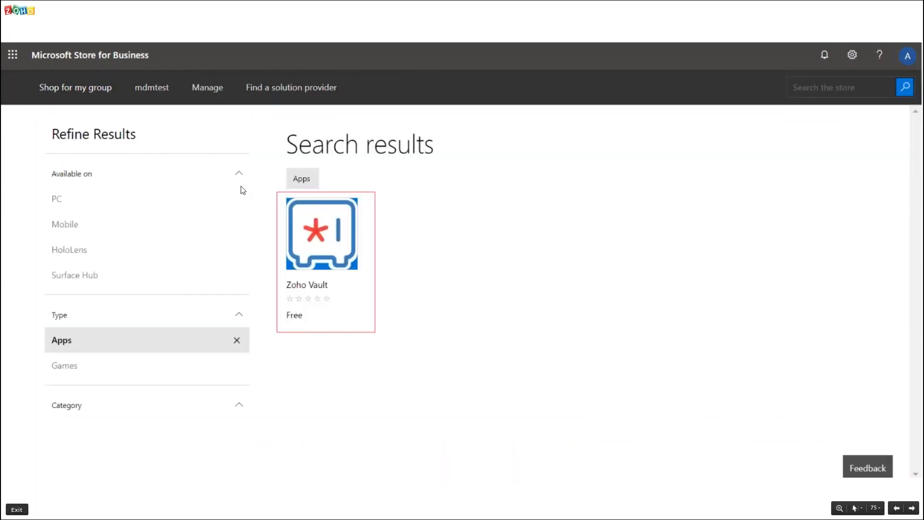
{"action": "key", "text": "Right"}
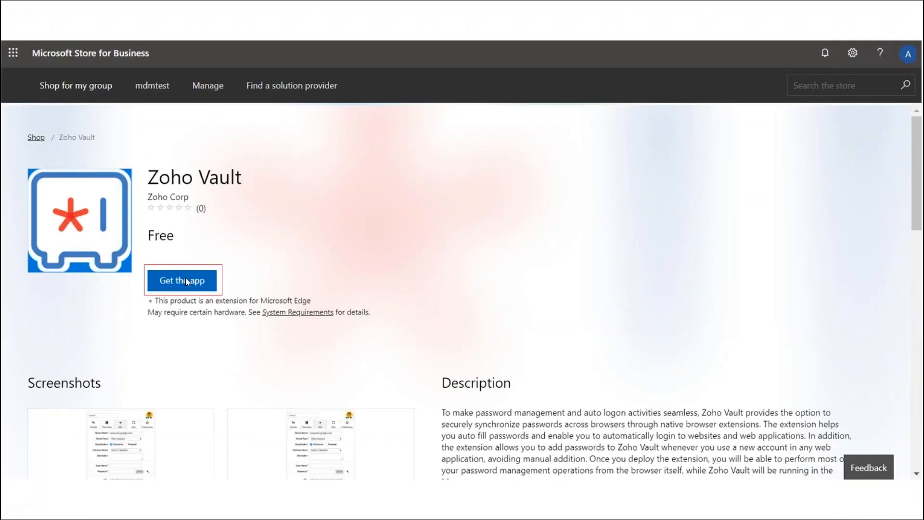
{"action": "key", "text": "Right"}
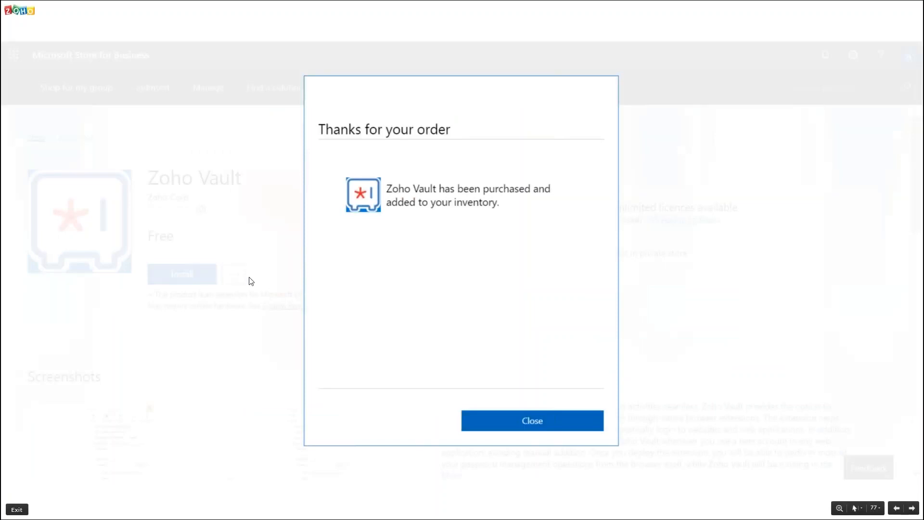
{"action": "key", "text": "Right"}
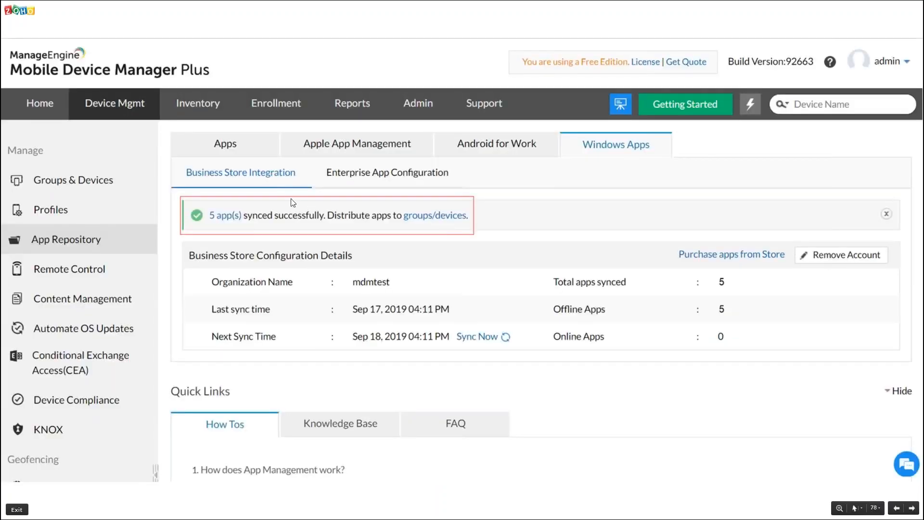
{"action": "key", "text": "alt+Tab"}
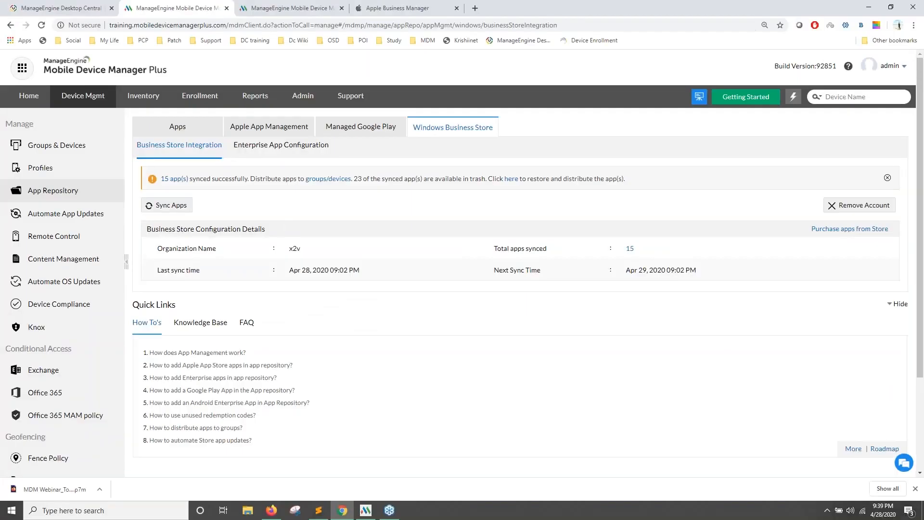
Show all 106 App Repository apps and scroll the table, including Business Store apps like OneNote.
{"action": "left_click", "coordinate": [178, 128]}
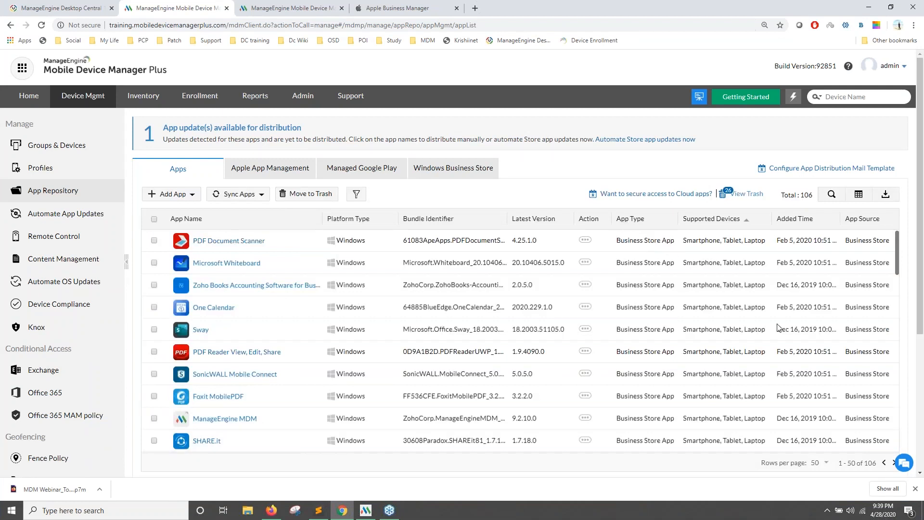
{"action": "scroll", "coordinate": [838, 301], "scroll_direction": "down", "scroll_amount": 6}
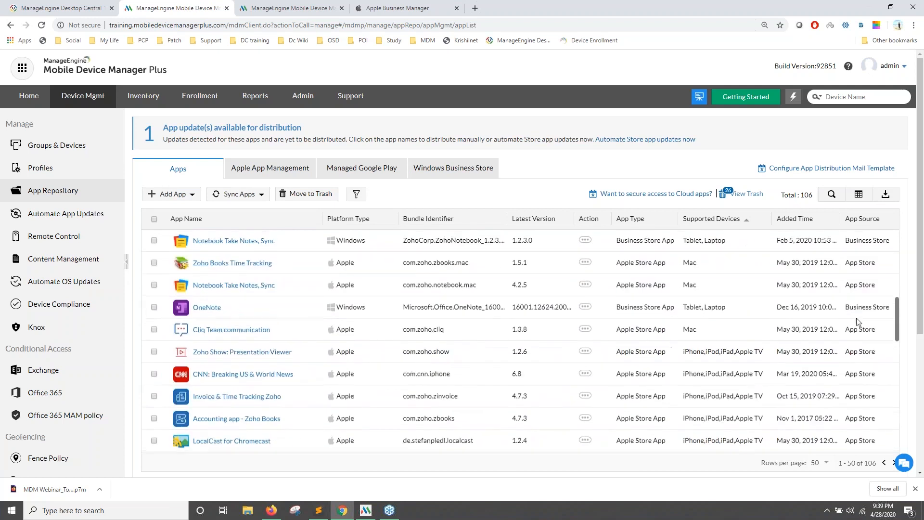
{"action": "scroll", "coordinate": [564, 330], "scroll_direction": "up", "scroll_amount": 1}
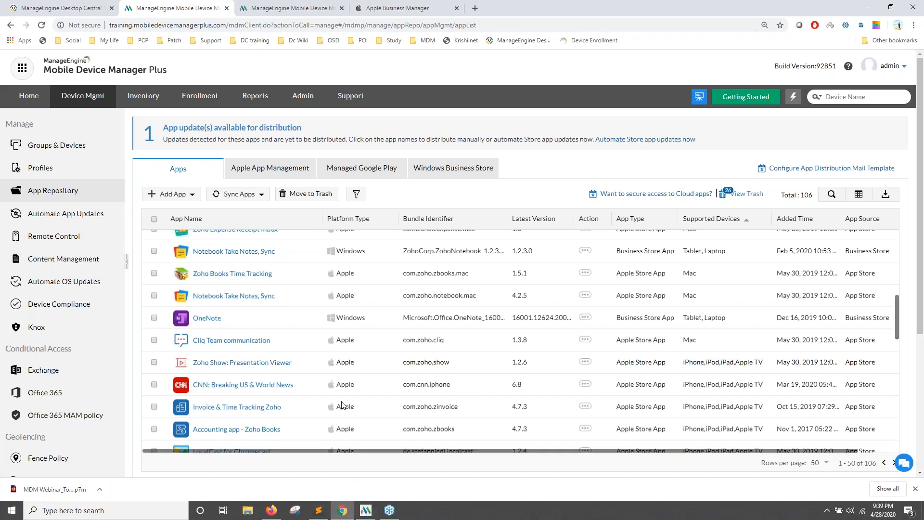
{"action": "left_click", "coordinate": [364, 513]}
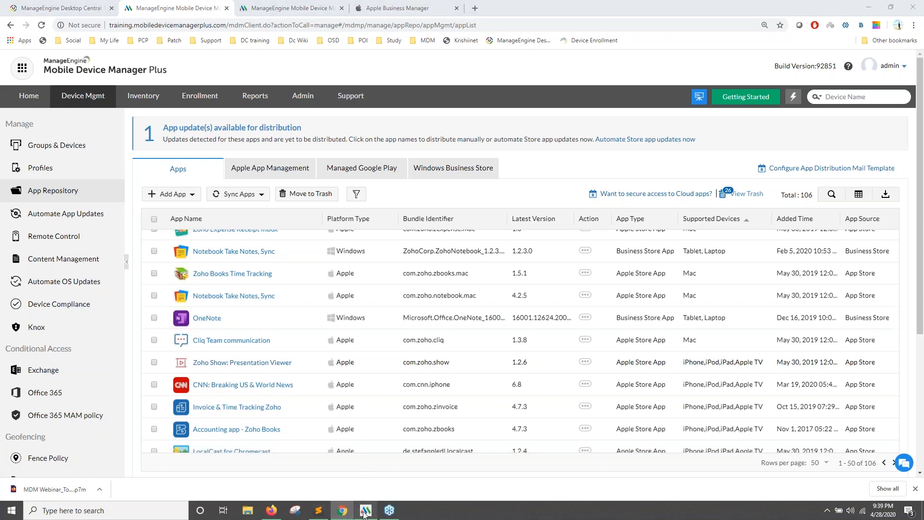
Open the MDM agent's App Catalog, showing AdBlock installing and ManageEngine MDM installed.
{"action": "left_click", "coordinate": [7, 23]}
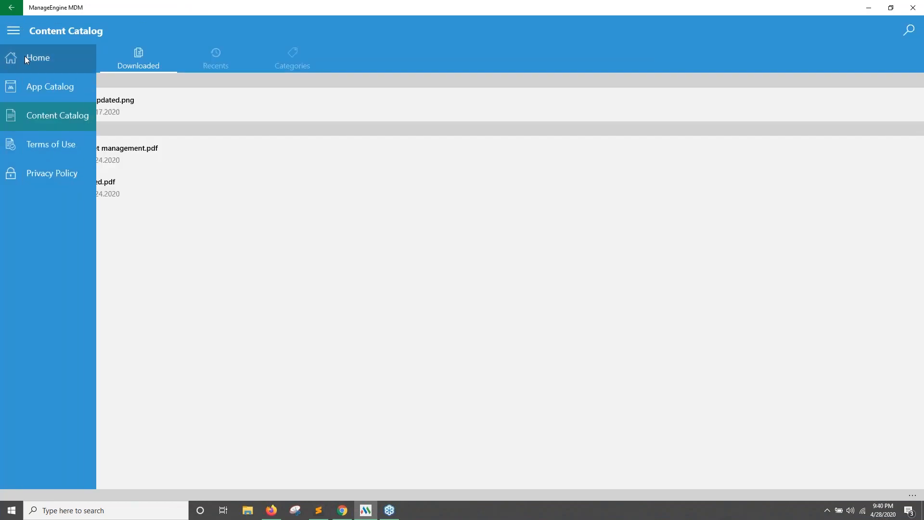
{"action": "left_click", "coordinate": [24, 57]}
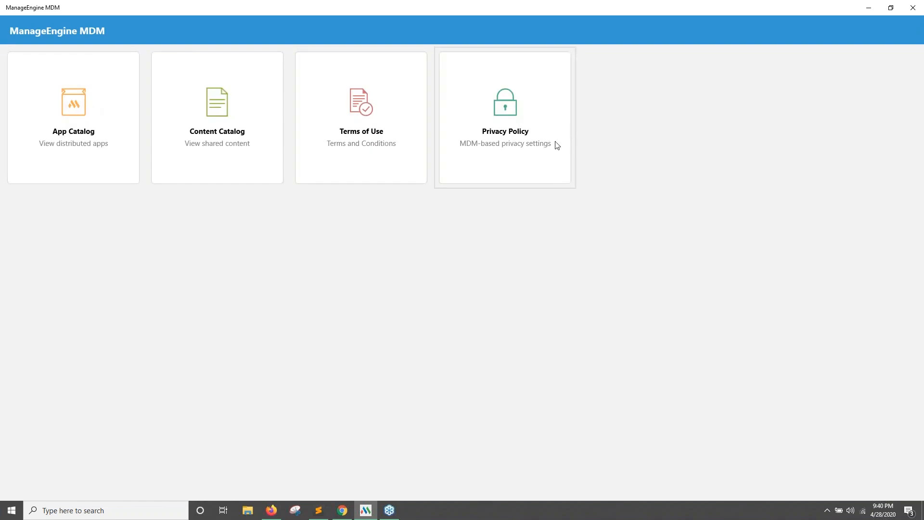
{"action": "left_click", "coordinate": [70, 117]}
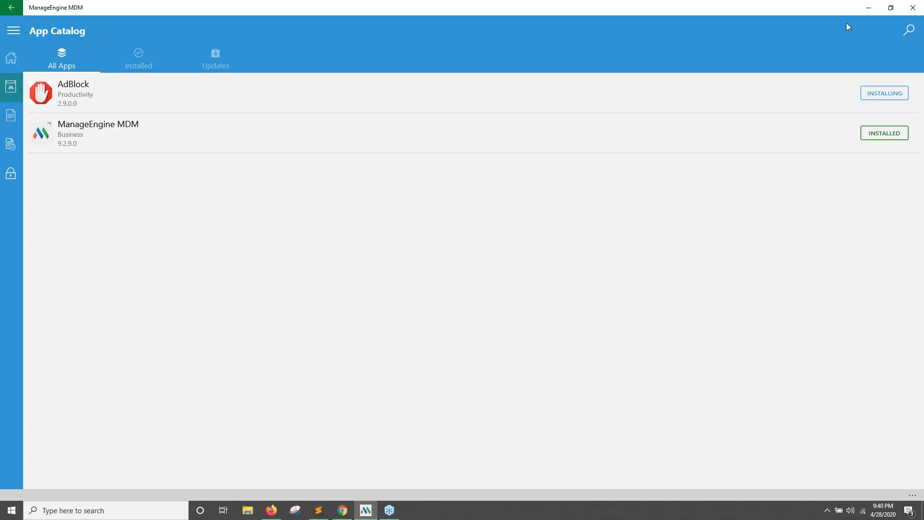
Review the Apple App Management token and Windows Business Store details, then return to the agent app.
{"action": "left_click", "coordinate": [867, 6]}
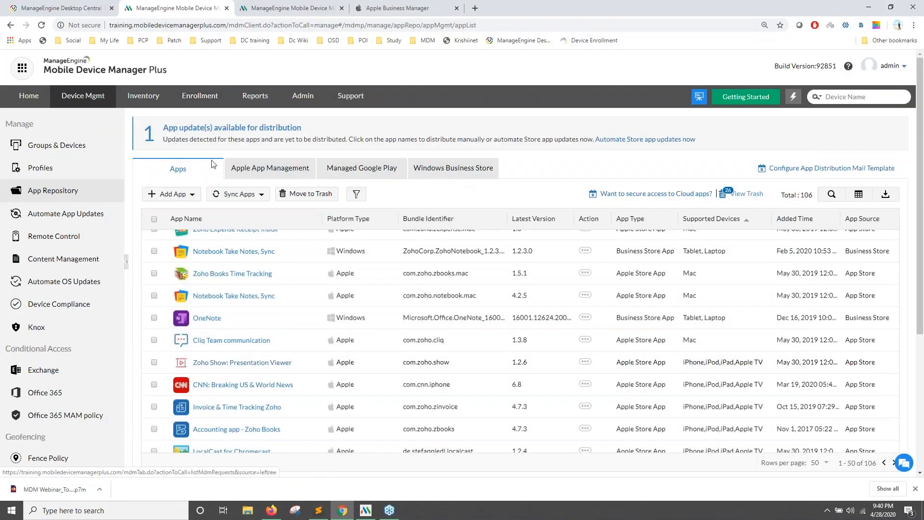
{"action": "left_click", "coordinate": [241, 177]}
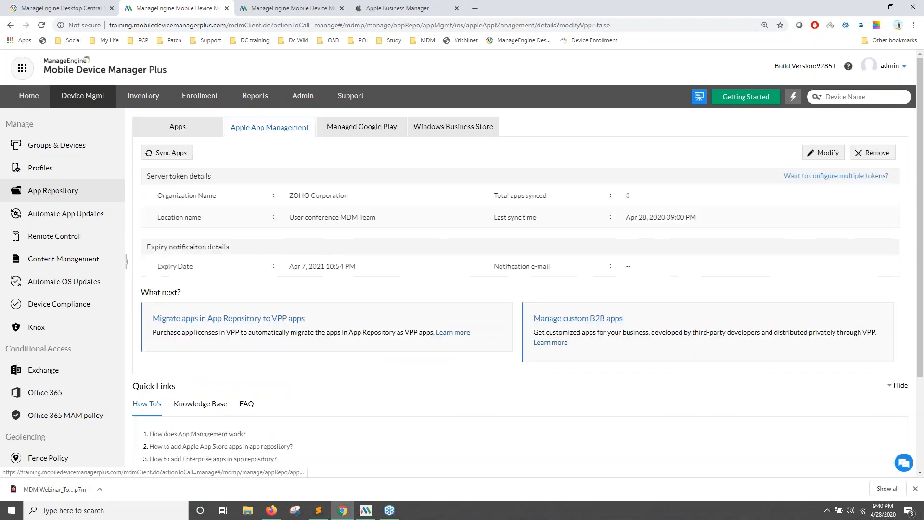
{"action": "left_click", "coordinate": [465, 130]}
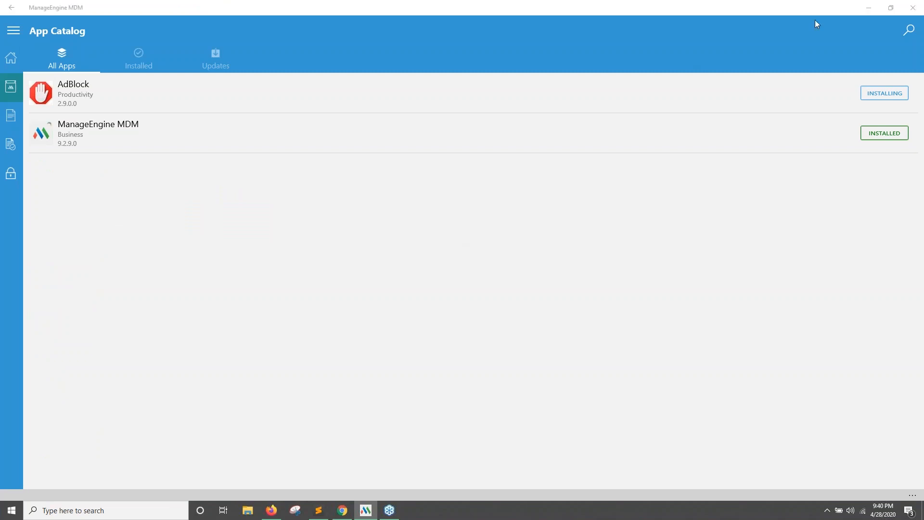
{"action": "key", "text": "alt+Tab"}
{"action": "key", "text": "alt+Tab"}
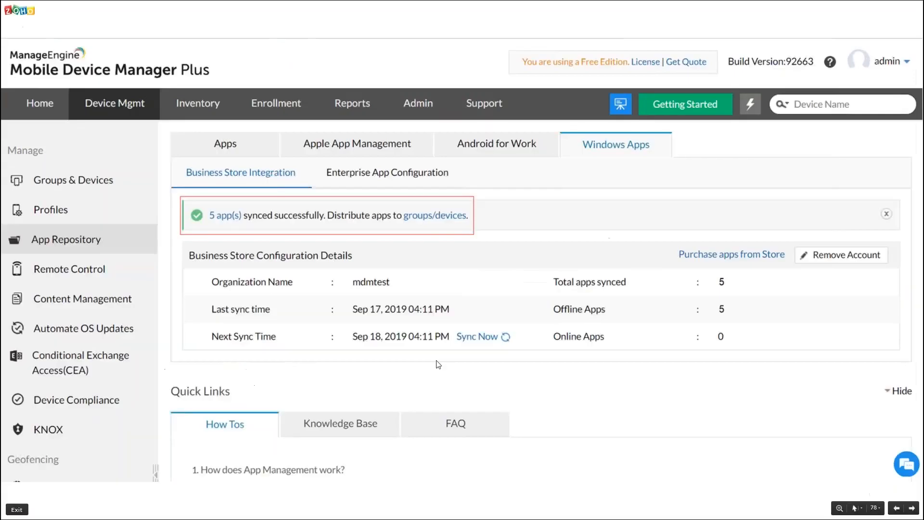
Advance the presentation one slide and return to the App Repository apps list.
{"action": "key", "text": "Right"}
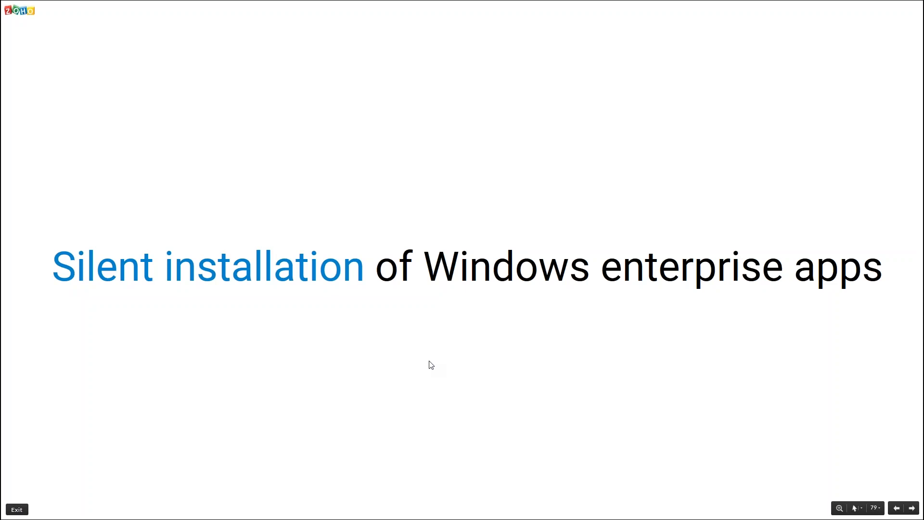
{"action": "key", "text": "alt+Tab"}
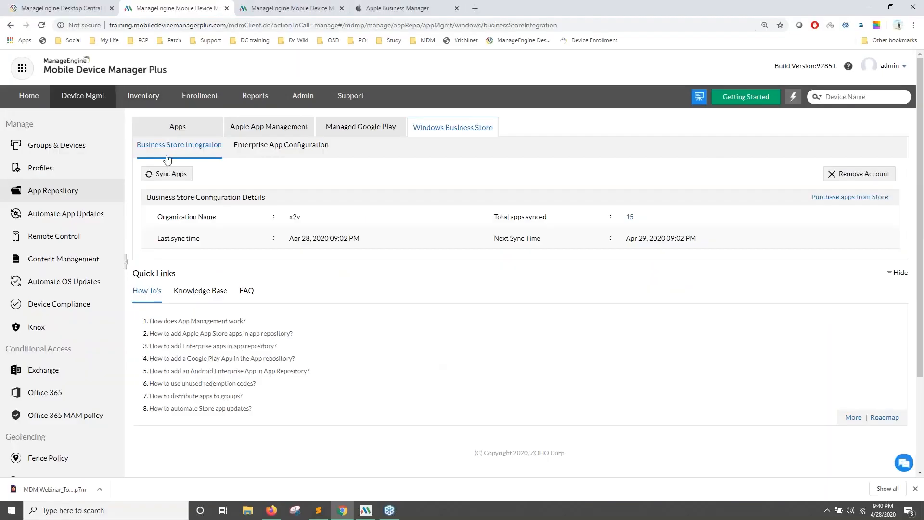
{"action": "left_click", "coordinate": [160, 134]}
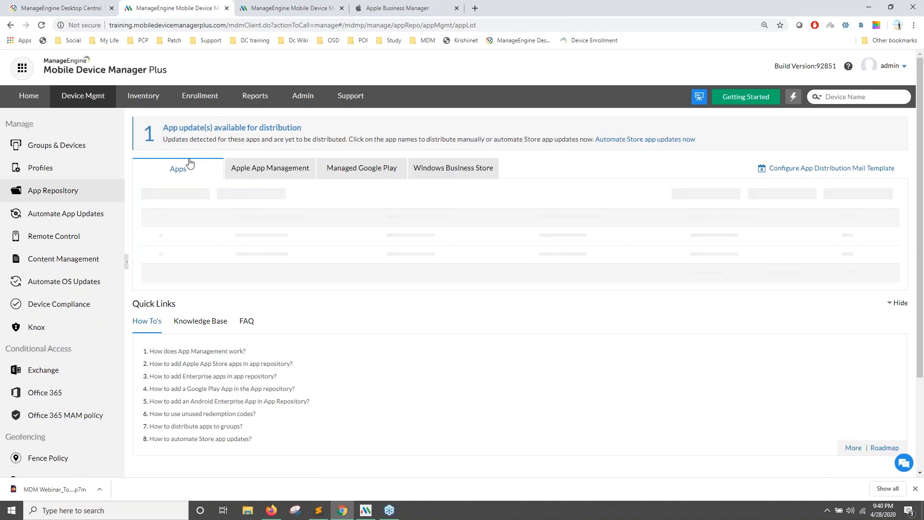
Browse the Add App types, previewing Apple Store App before reopening the list.
{"action": "left_click", "coordinate": [185, 194]}
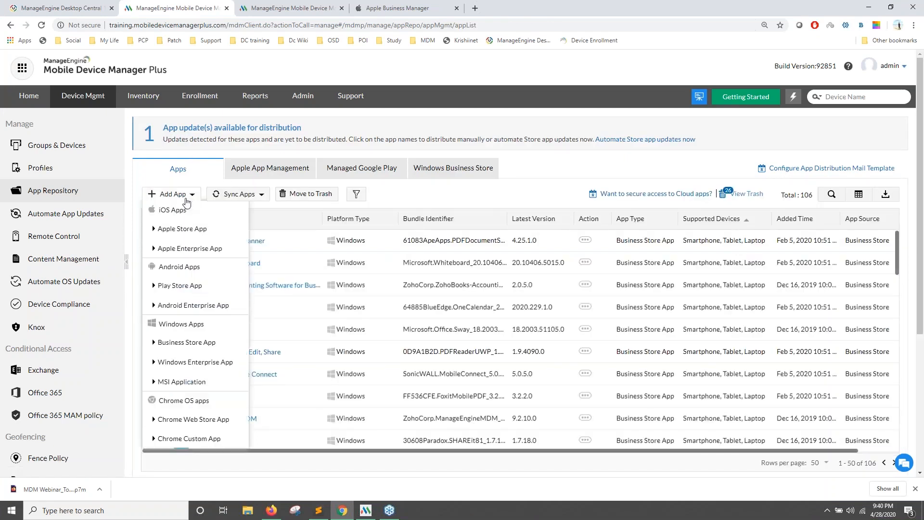
{"action": "left_click", "coordinate": [189, 229]}
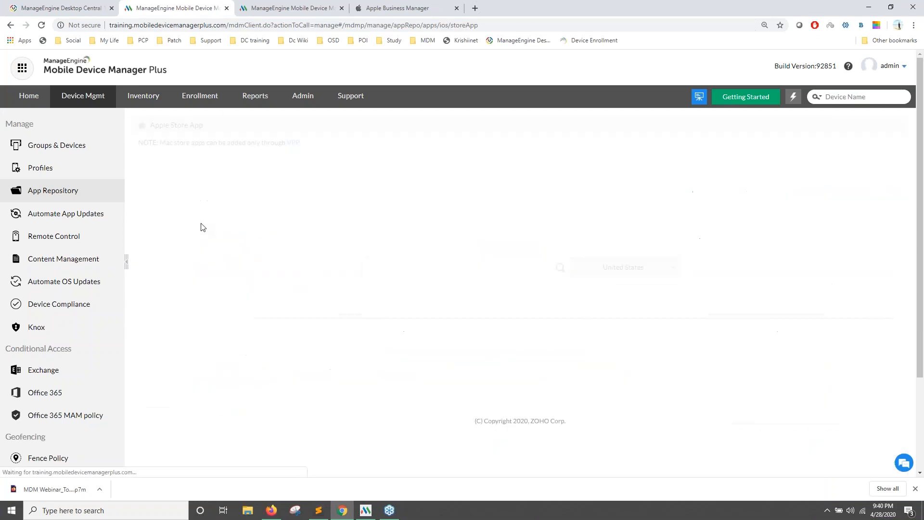
{"action": "left_click", "coordinate": [77, 192]}
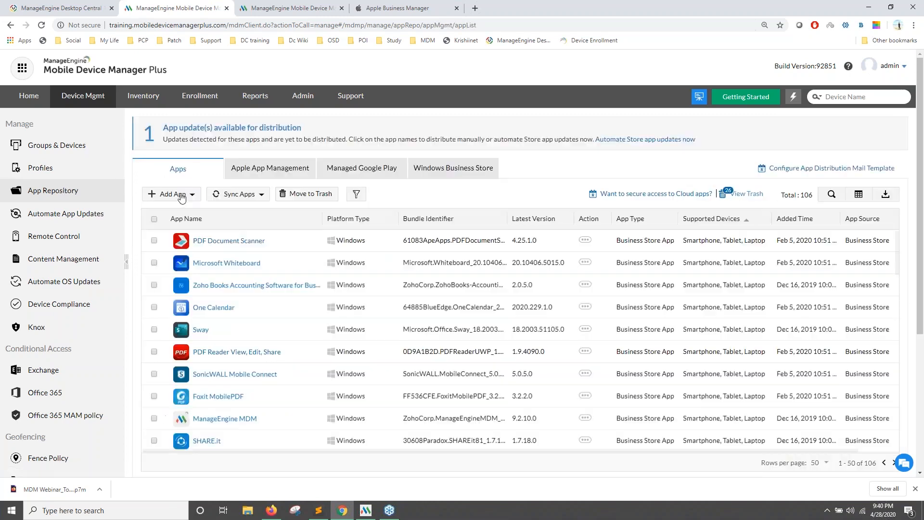
{"action": "left_click", "coordinate": [176, 193]}
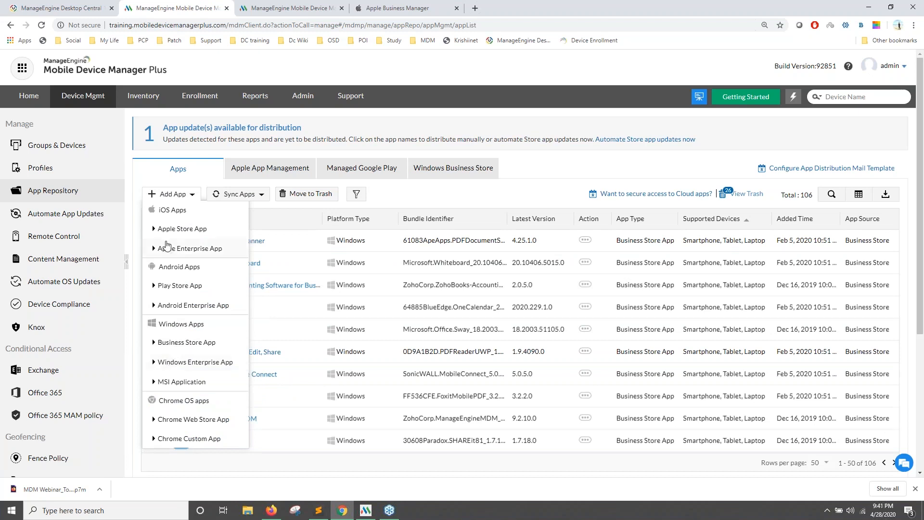
Add a Windows Enterprise App by uploading the Zylker appxbundle from E:\MDMWebinar\App\Zylker.
{"action": "left_click", "coordinate": [198, 362]}
{"action": "left_click", "coordinate": [512, 211]}
{"action": "left_click", "coordinate": [51, 179]}
{"action": "double_click", "coordinate": [349, 172]}
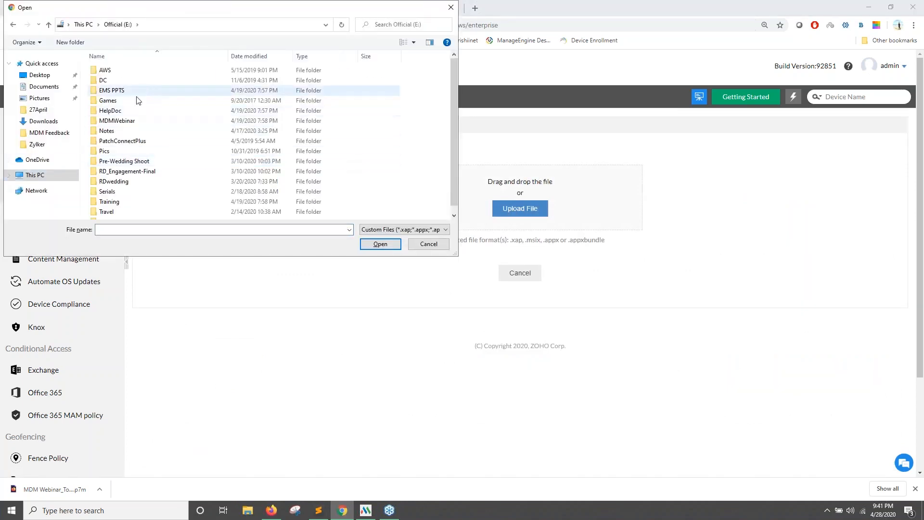
{"action": "double_click", "coordinate": [117, 121]}
{"action": "double_click", "coordinate": [128, 72]}
{"action": "double_click", "coordinate": [130, 74]}
{"action": "double_click", "coordinate": [190, 71]}
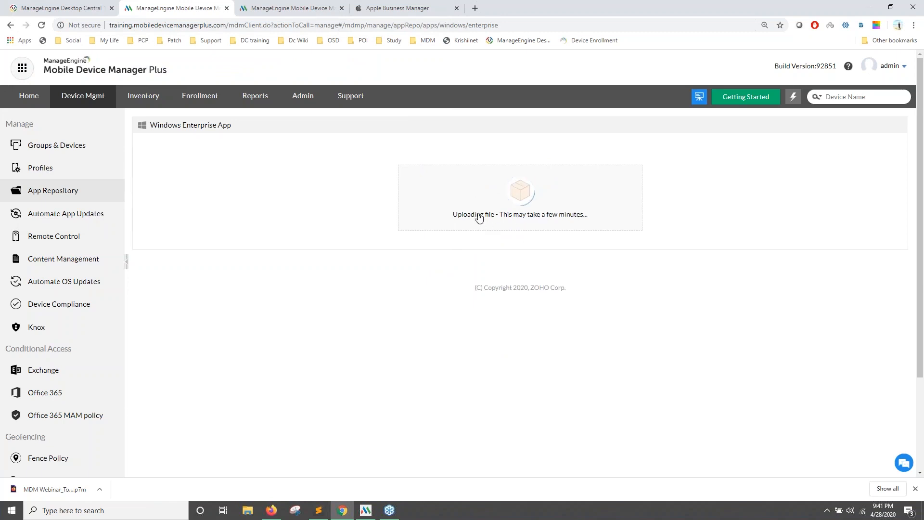
{"action": "scroll", "coordinate": [506, 222], "scroll_direction": "down", "scroll_amount": 3}
{"action": "scroll", "coordinate": [506, 223], "scroll_direction": "up", "scroll_amount": 3}
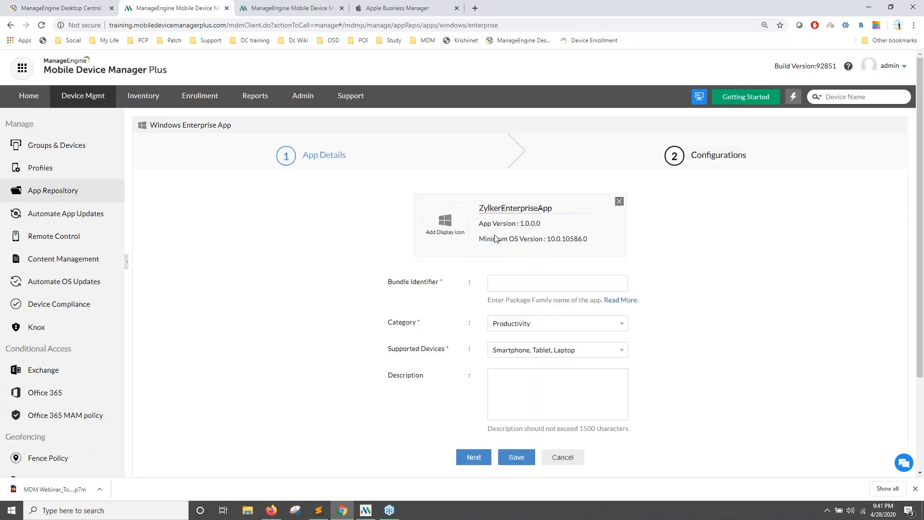
Enter bundle identifier '23tygfbv', try saving, then cancel after the invalid identifier error.
{"action": "left_click", "coordinate": [537, 283]}
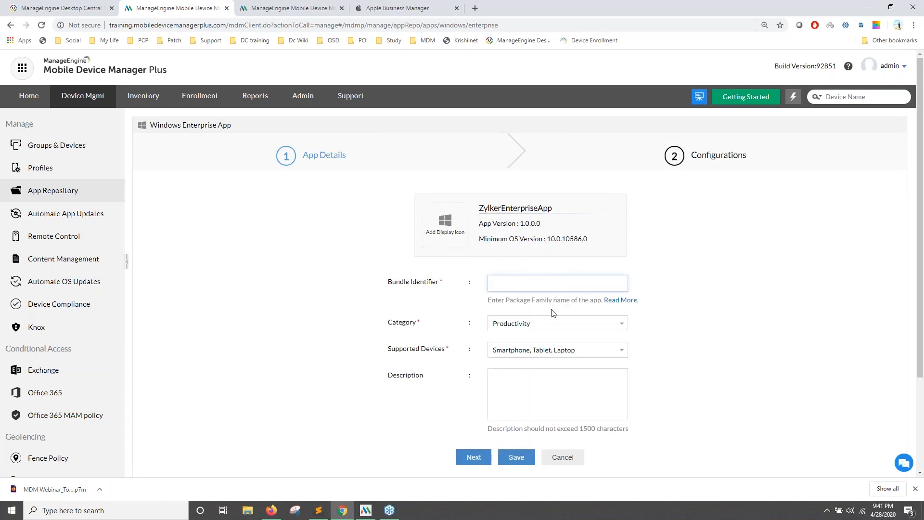
{"action": "type", "text": "23tygfbv"}
{"action": "left_click", "coordinate": [474, 458]}
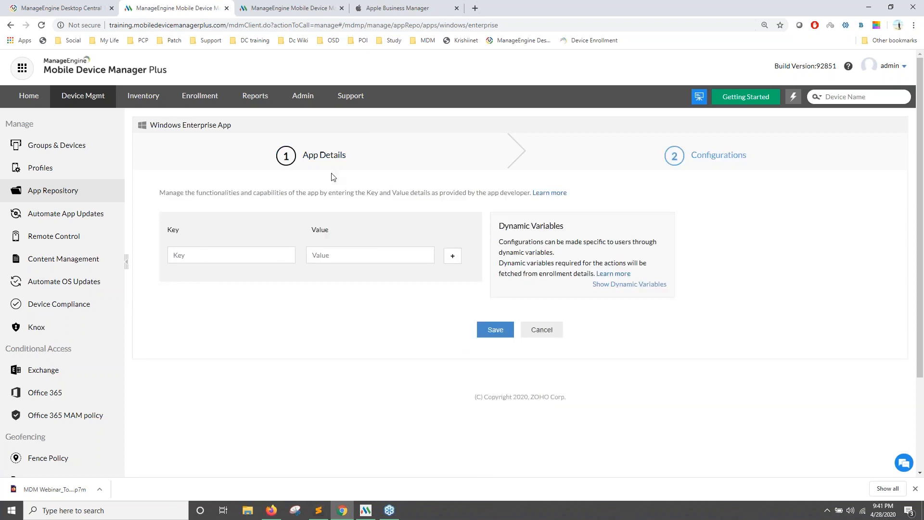
{"action": "left_click", "coordinate": [490, 332]}
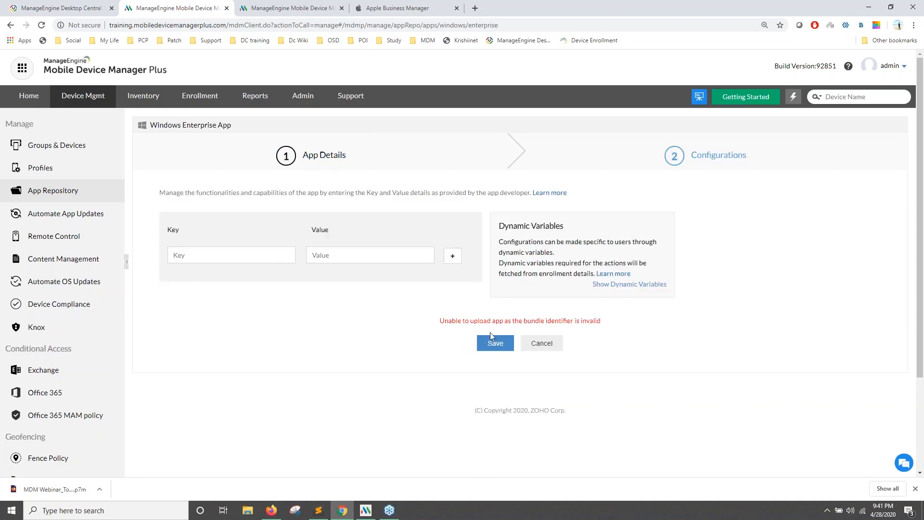
{"action": "left_click", "coordinate": [60, 190]}
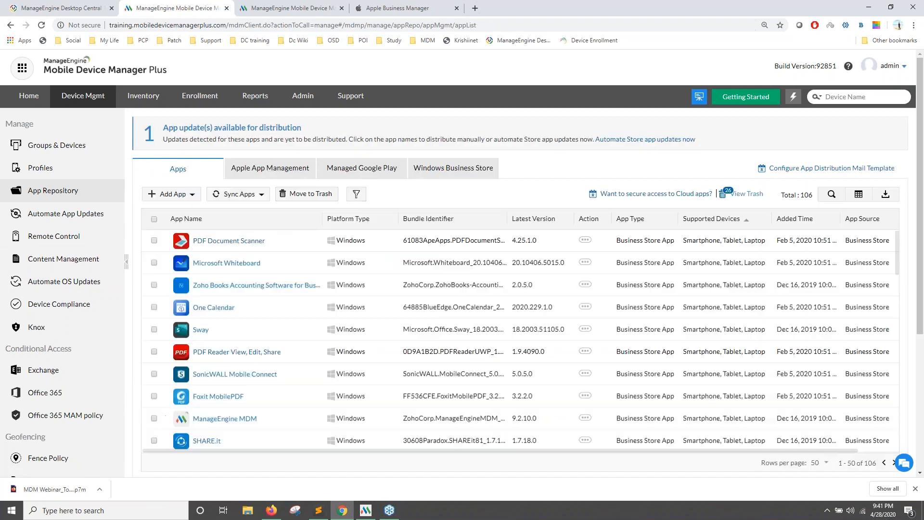
Open Groups & Devices, selecting the NEW Drivers group, then view the Devices list.
{"action": "left_click", "coordinate": [75, 150]}
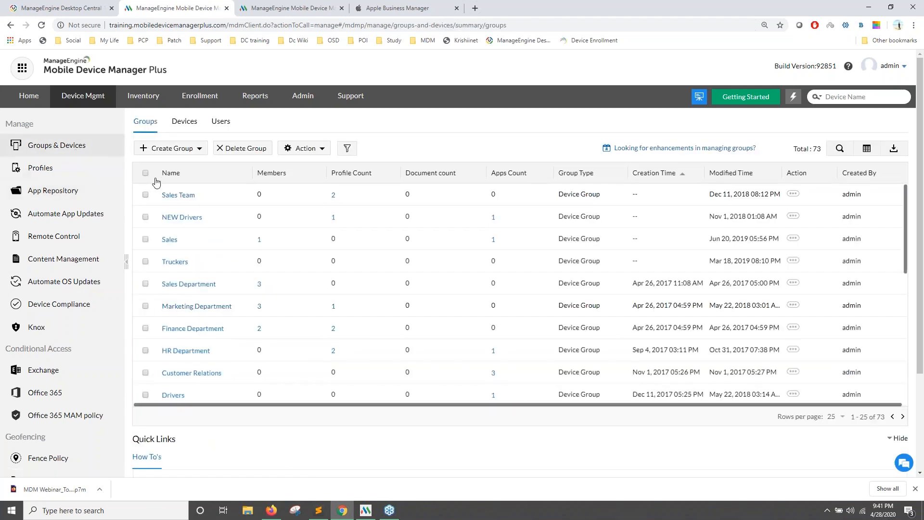
{"action": "left_click", "coordinate": [145, 217]}
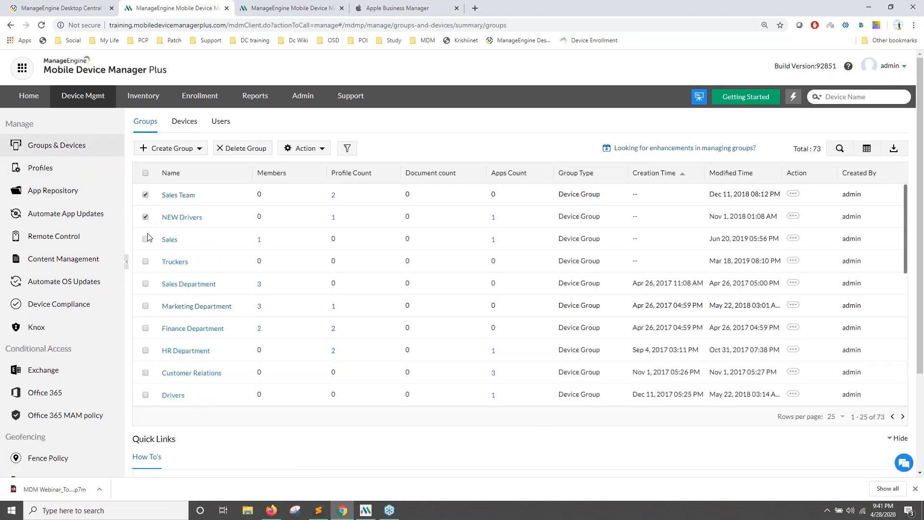
{"action": "left_click", "coordinate": [185, 123]}
Preview distributing apps to the UPPCL Test device, then advance the presentation one slide.
{"action": "left_click", "coordinate": [145, 194]}
{"action": "left_click", "coordinate": [225, 149]}
{"action": "left_click", "coordinate": [243, 185]}
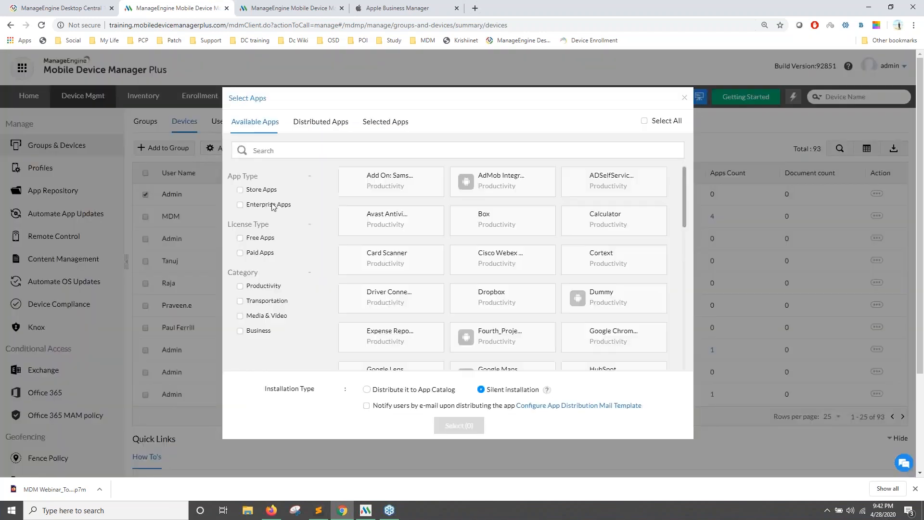
{"action": "left_click", "coordinate": [682, 99]}
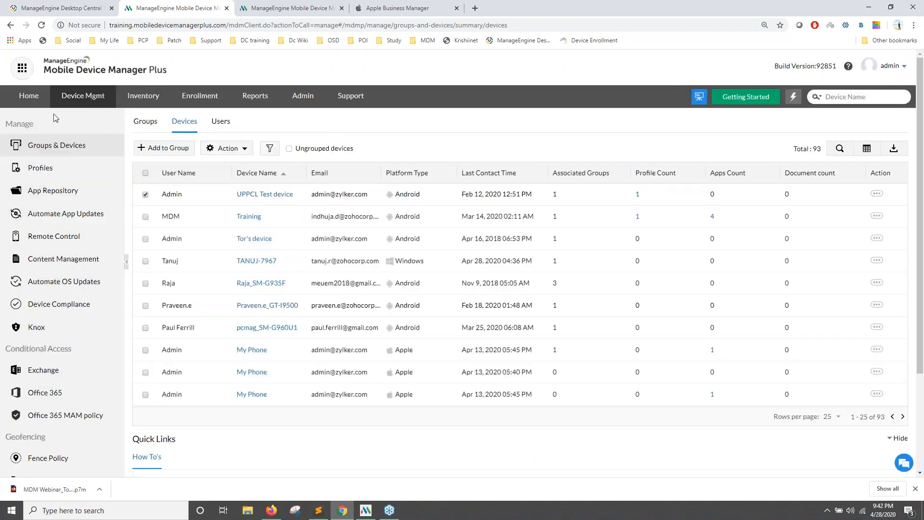
{"action": "left_click", "coordinate": [271, 511]}
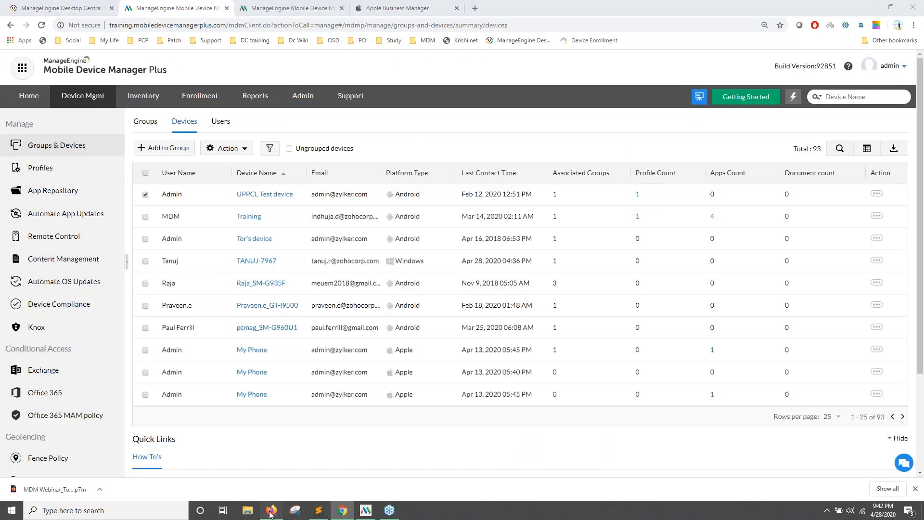
{"action": "key", "text": "Right"}
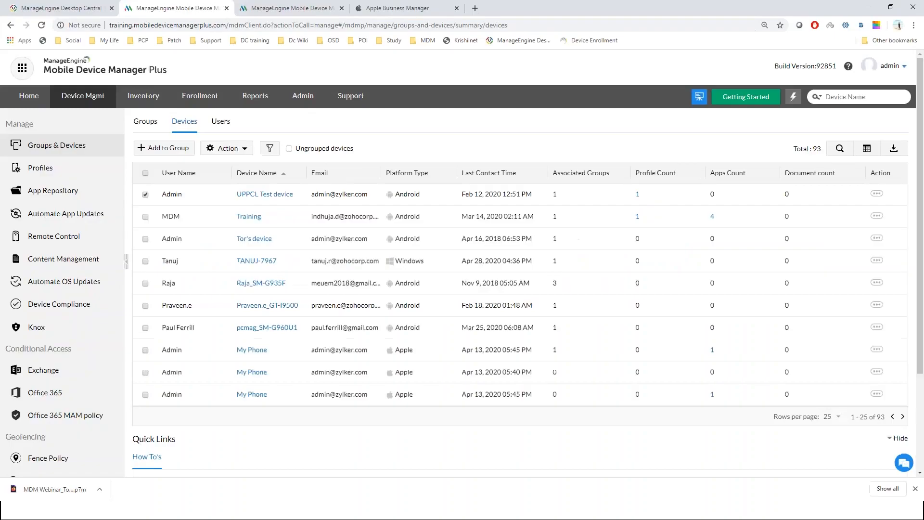
Upload the Mobile Device Manager Plus vs VMware AirWatch PDF from Downloads with description 'H'.
{"action": "left_click", "coordinate": [59, 262]}
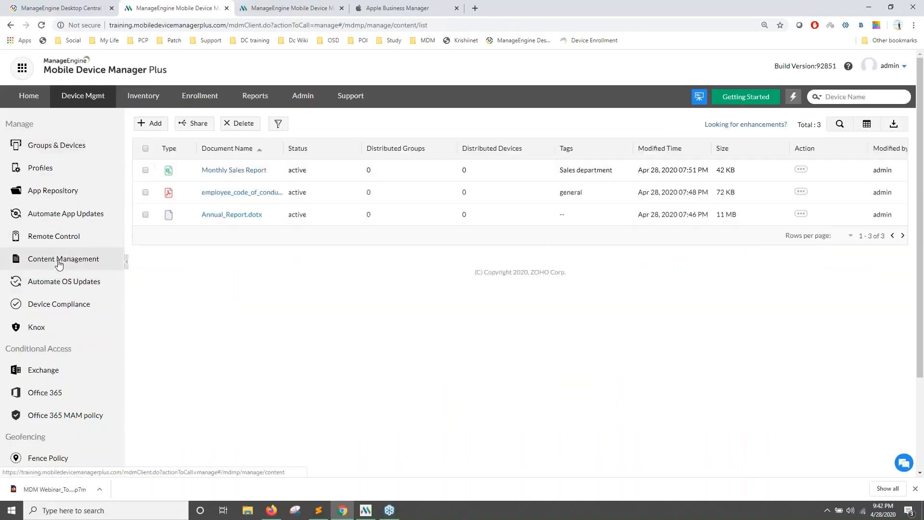
{"action": "left_click", "coordinate": [148, 126]}
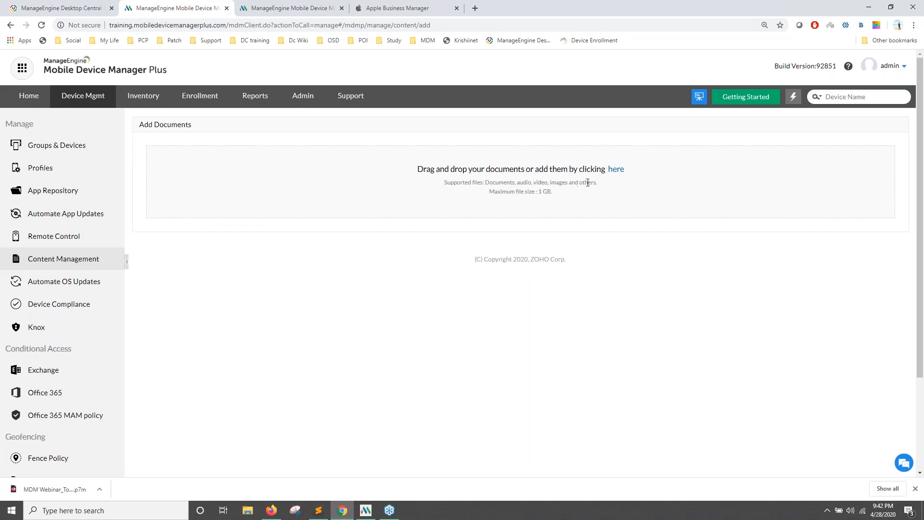
{"action": "left_click", "coordinate": [616, 168]}
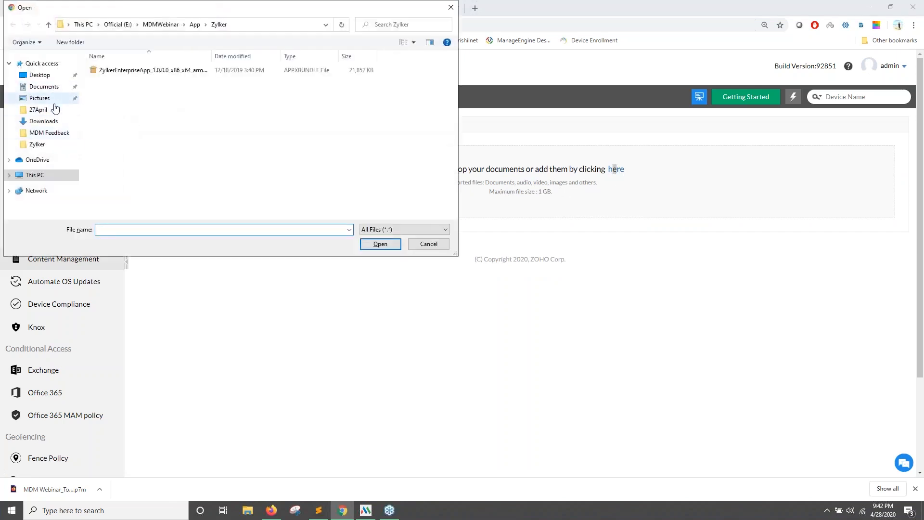
{"action": "left_click", "coordinate": [55, 122]}
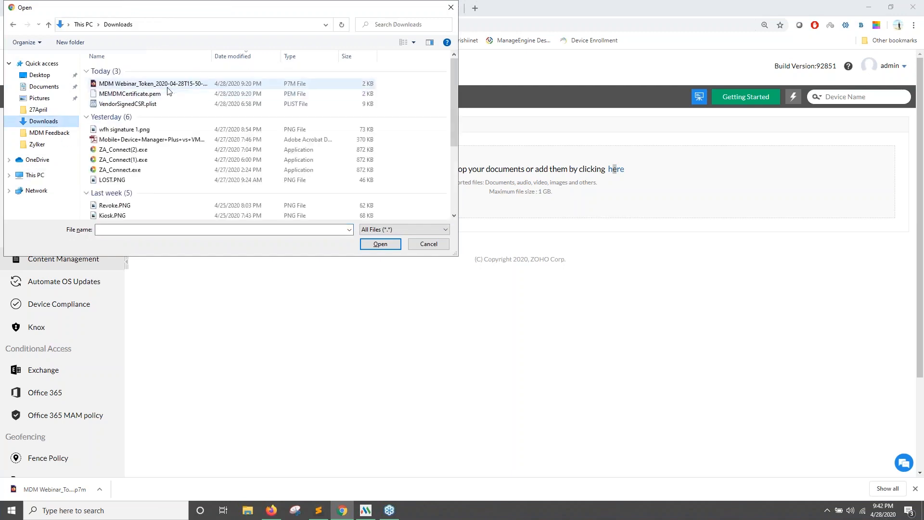
{"action": "double_click", "coordinate": [149, 140]}
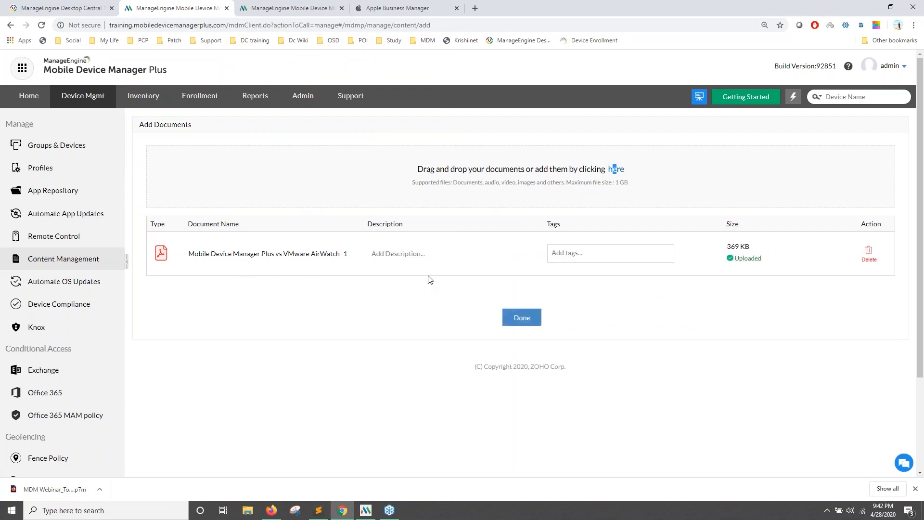
{"action": "left_click", "coordinate": [392, 256]}
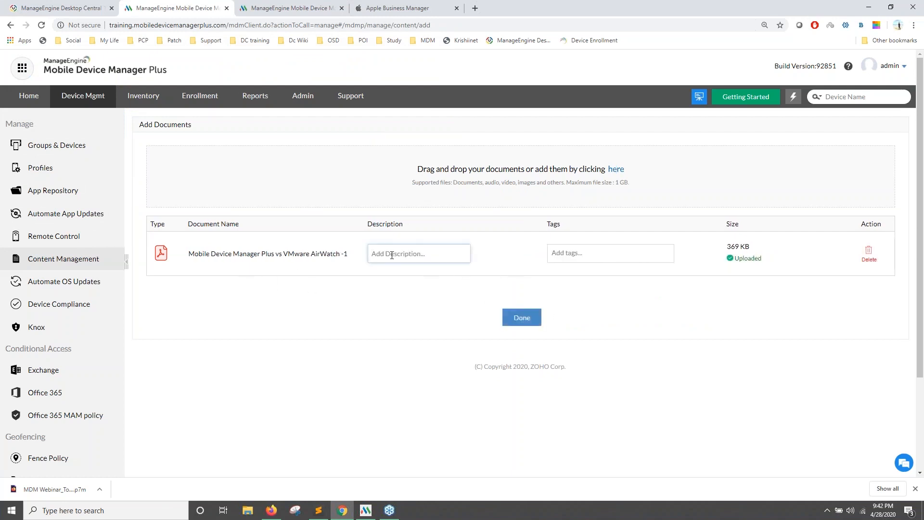
{"action": "type", "text": "HelpDoc"}
{"action": "left_click", "coordinate": [515, 318]}
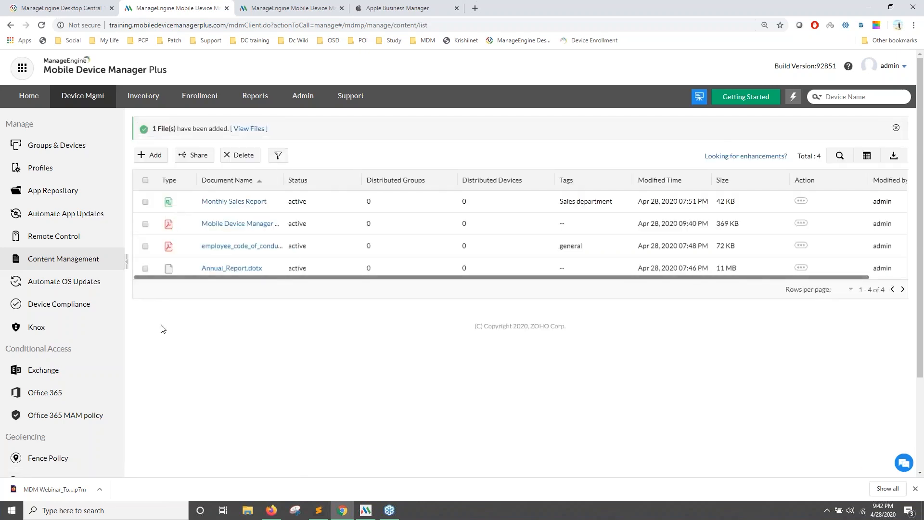
Preview sharing the Monthly Sales Report and AirWatch PDF to devices, then switch to the agent app.
{"action": "left_click", "coordinate": [147, 201]}
{"action": "left_click", "coordinate": [147, 224]}
{"action": "left_click", "coordinate": [199, 156]}
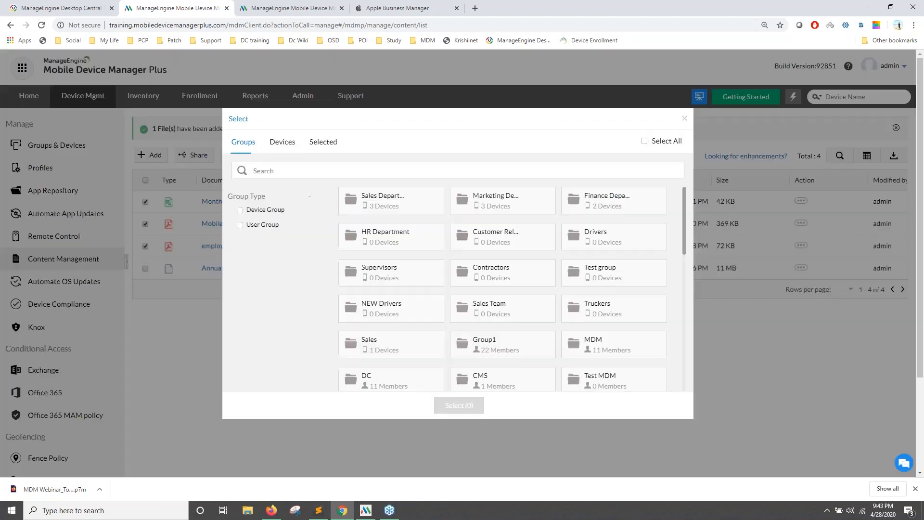
{"action": "left_click", "coordinate": [284, 143]}
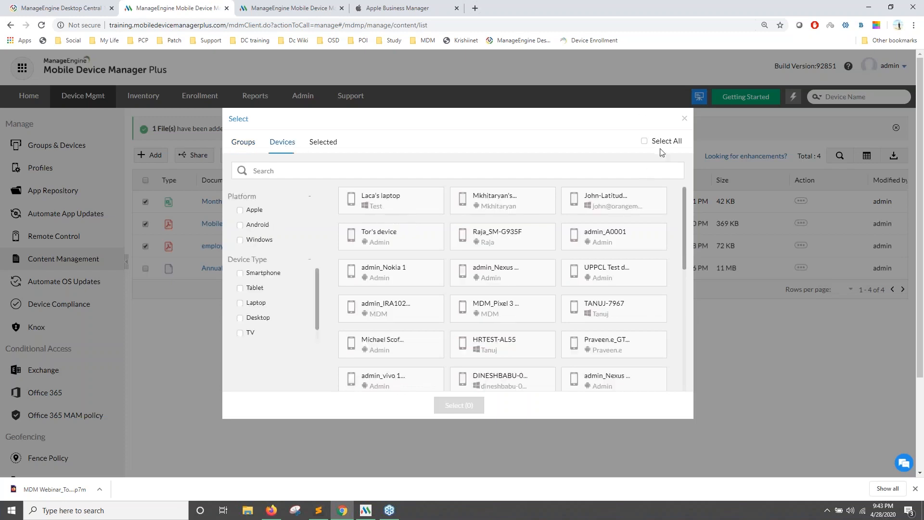
{"action": "left_click", "coordinate": [686, 120]}
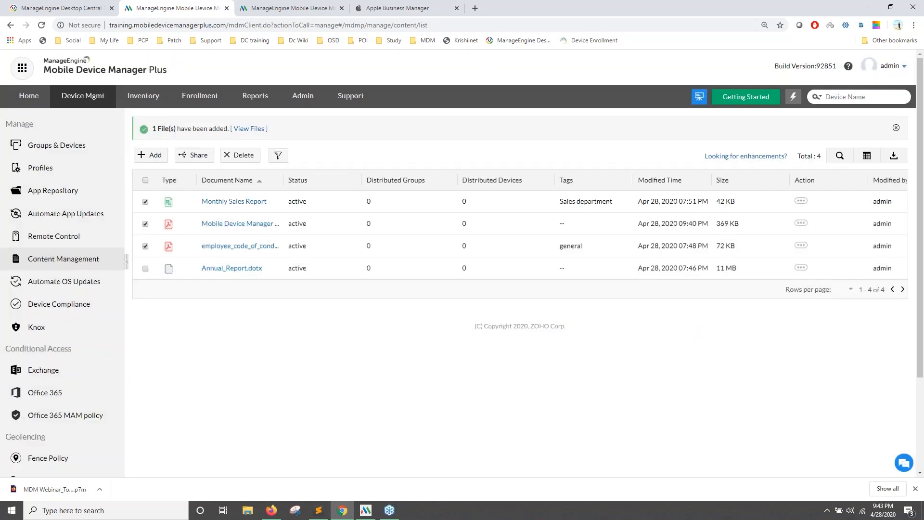
{"action": "left_click", "coordinate": [367, 510]}
{"action": "left_click", "coordinate": [14, 62]}
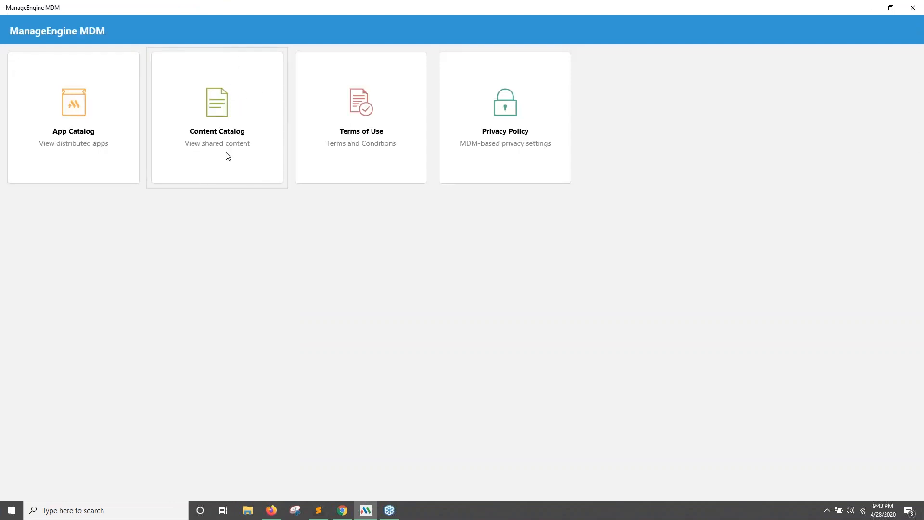
{"action": "left_click", "coordinate": [187, 112]}
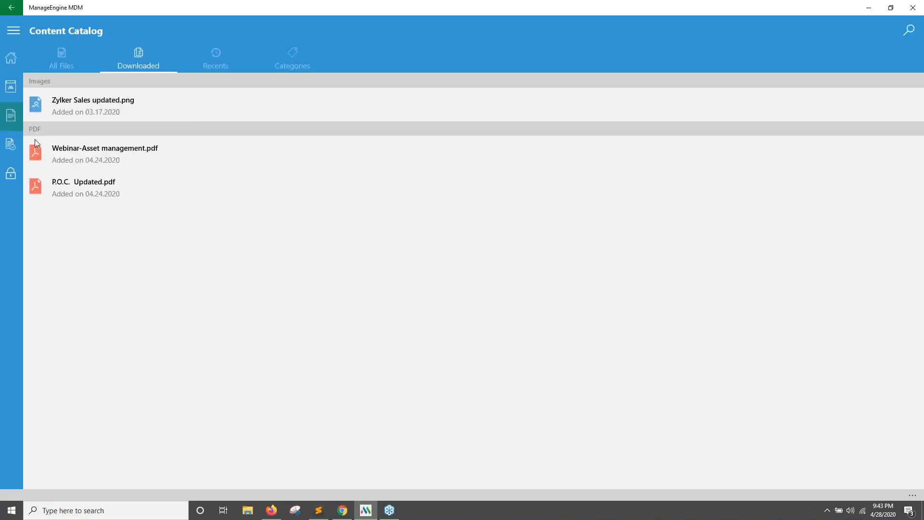
{"action": "left_click", "coordinate": [67, 57]}
{"action": "scroll", "coordinate": [202, 226], "scroll_direction": "down", "scroll_amount": 1}
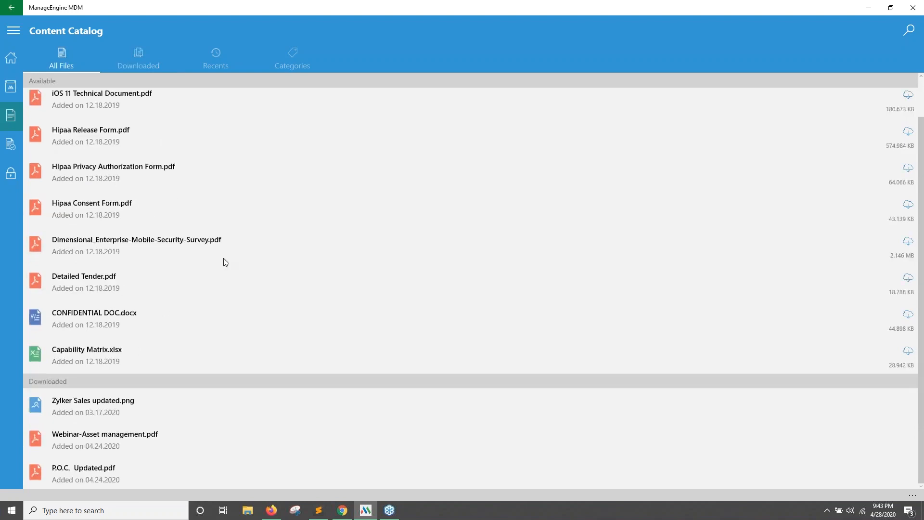
{"action": "scroll", "coordinate": [202, 231], "scroll_direction": "up", "scroll_amount": 1}
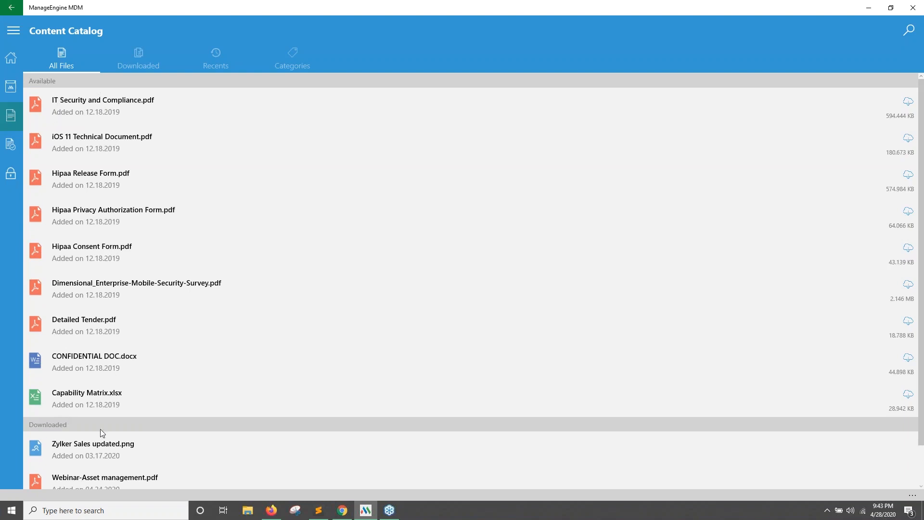
{"action": "scroll", "coordinate": [93, 427], "scroll_direction": "down", "scroll_amount": 1}
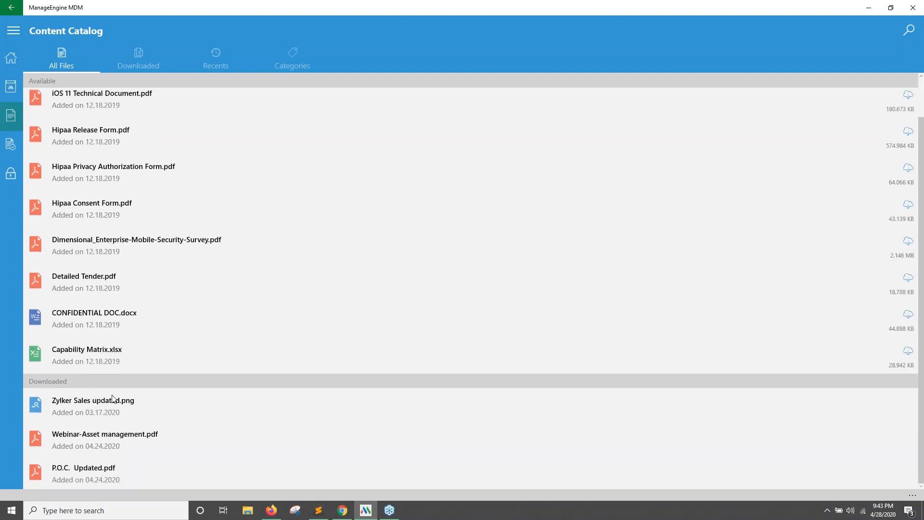
{"action": "scroll", "coordinate": [99, 340], "scroll_direction": "up", "scroll_amount": 1}
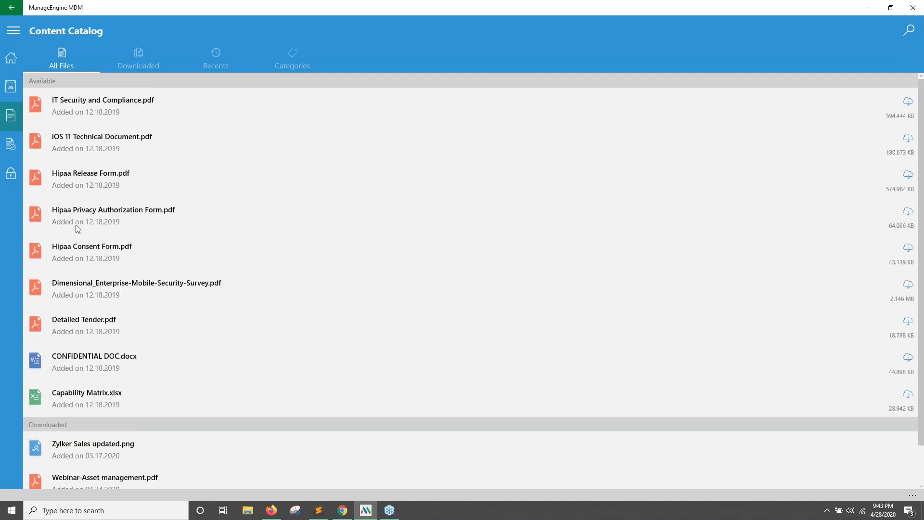
{"action": "left_click", "coordinate": [131, 64]}
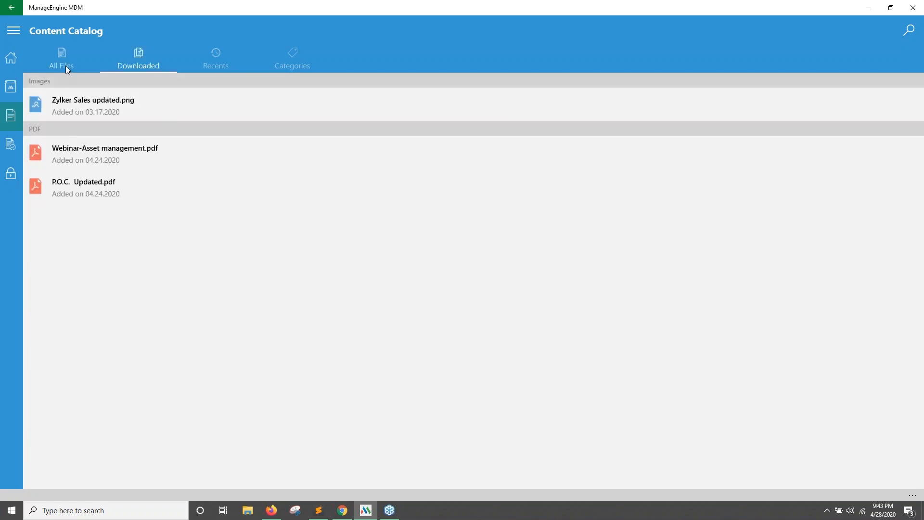
{"action": "left_click", "coordinate": [66, 69]}
{"action": "left_click", "coordinate": [907, 178]}
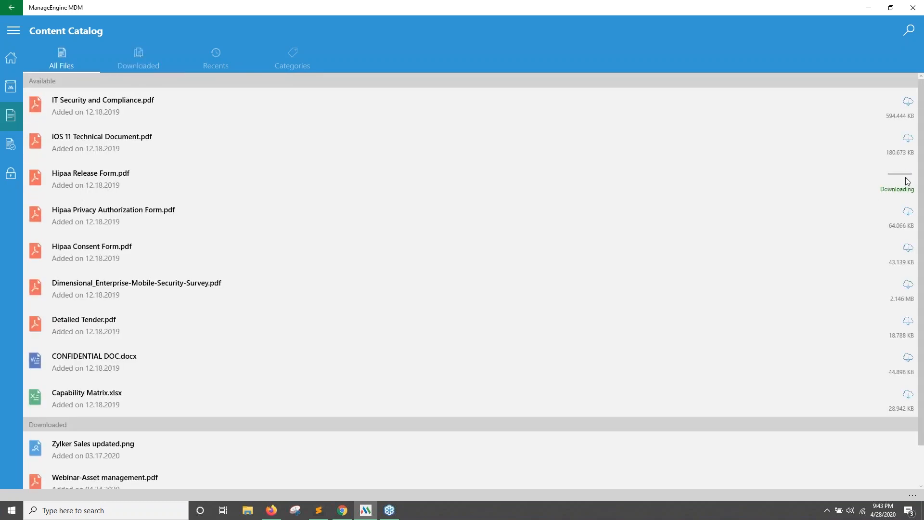
{"action": "left_click", "coordinate": [133, 53]}
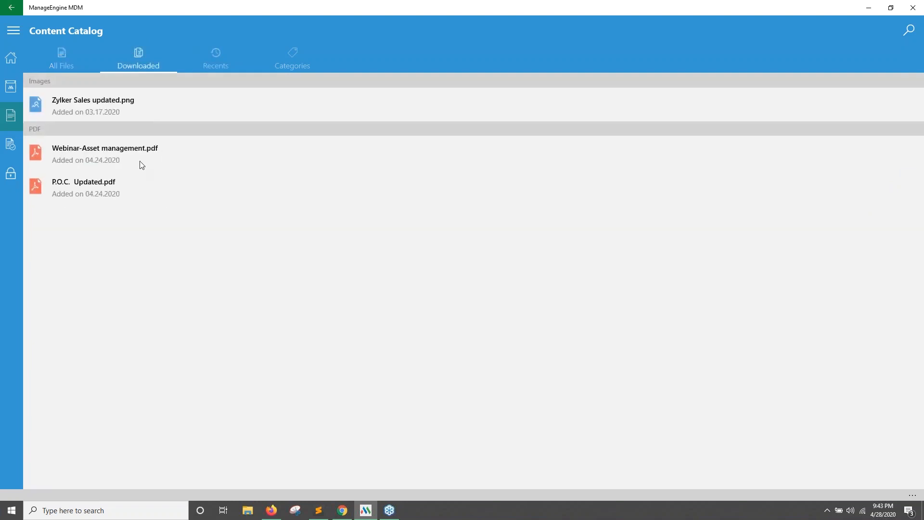
{"action": "left_click", "coordinate": [140, 163]}
{"action": "scroll", "coordinate": [370, 216], "scroll_direction": "down", "scroll_amount": 20}
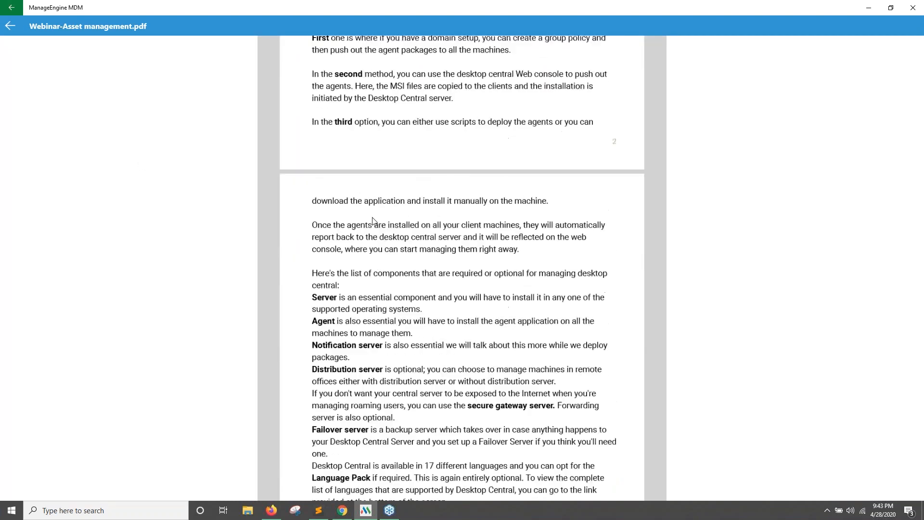
{"action": "scroll", "coordinate": [373, 226], "scroll_direction": "down", "scroll_amount": 20}
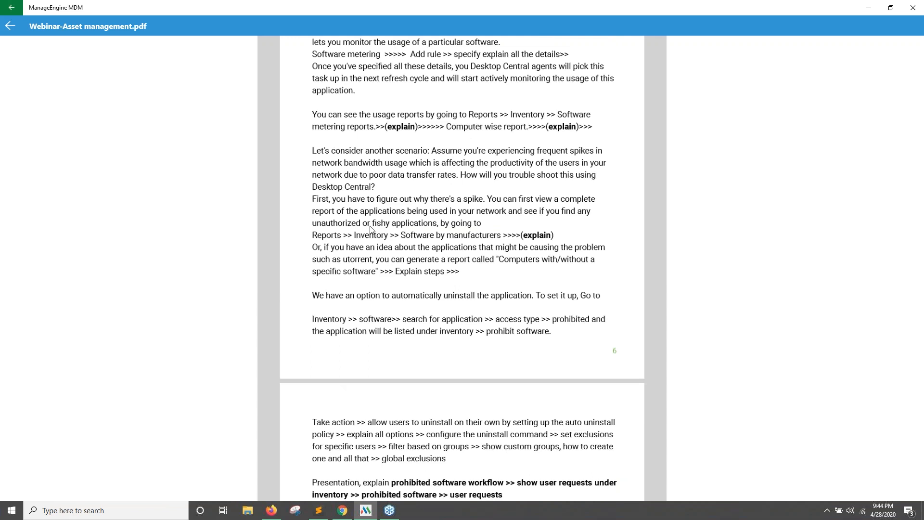
{"action": "left_click", "coordinate": [13, 26]}
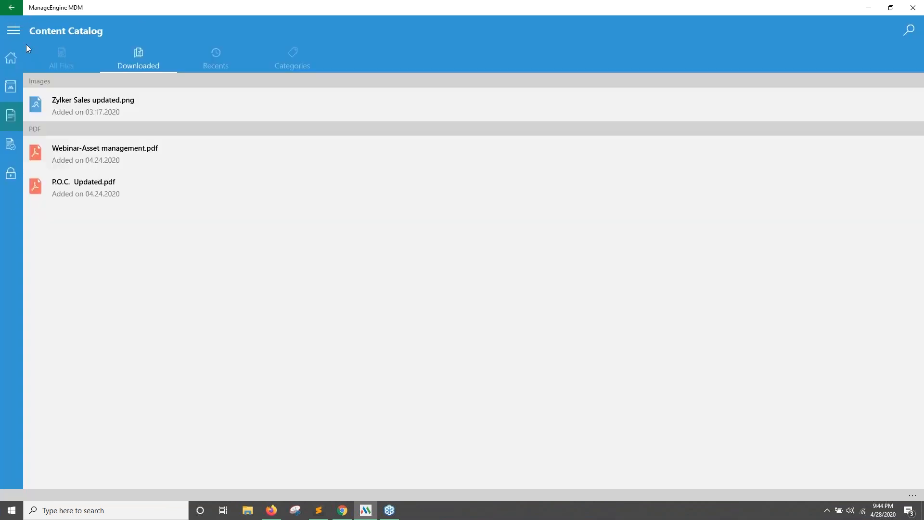
{"action": "left_click", "coordinate": [19, 55]}
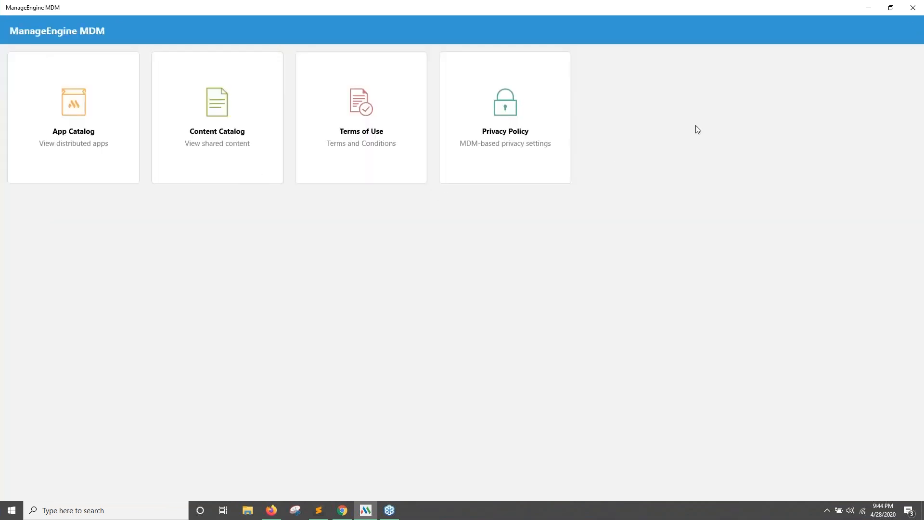
{"action": "left_click", "coordinate": [869, 7]}
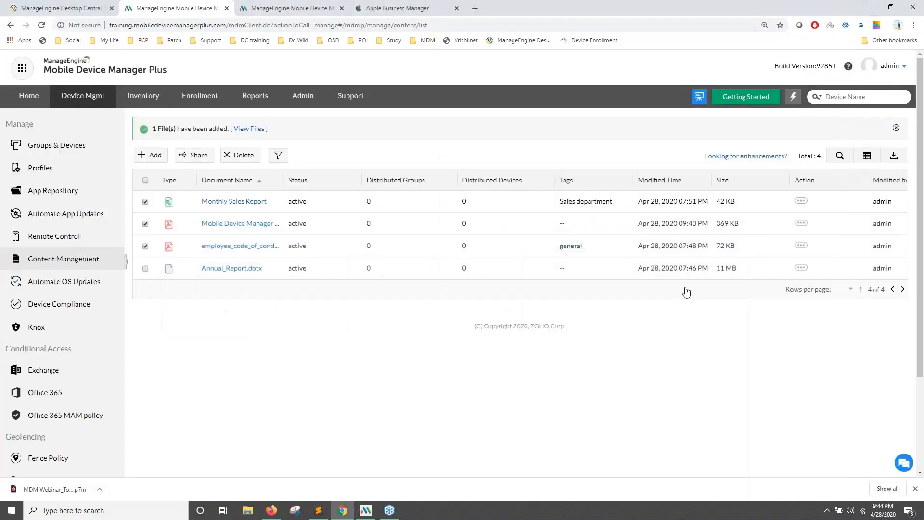
Advance the slideshow two slides, through Scenarios and solutions to Scenario 1.
{"action": "left_click", "coordinate": [295, 510]}
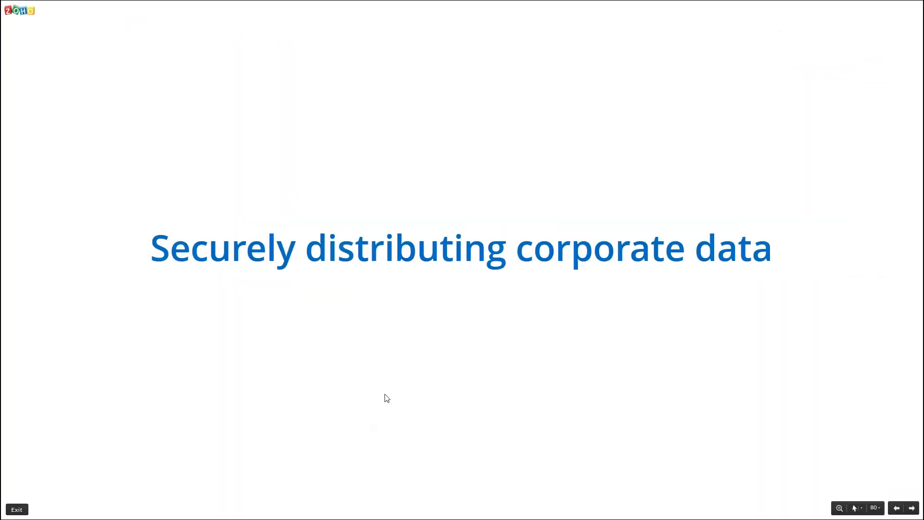
{"action": "key", "text": "Right"}
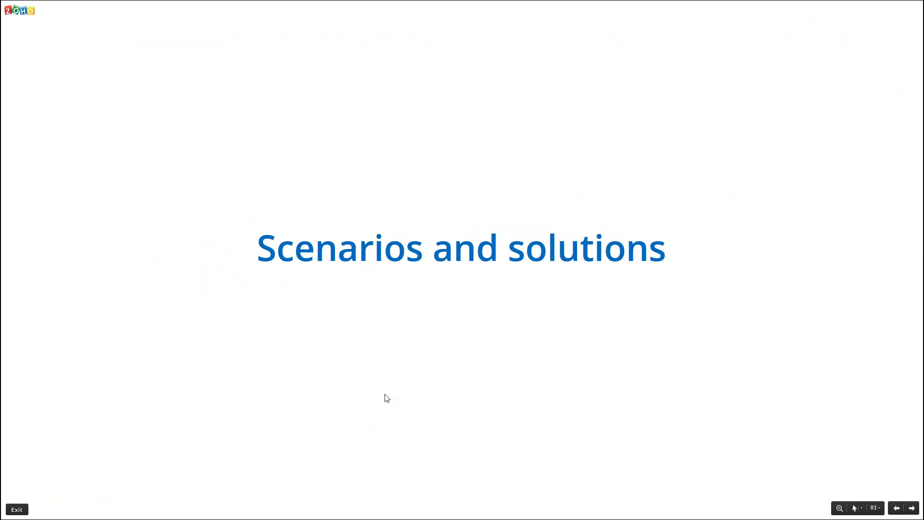
{"action": "key", "text": "Right"}
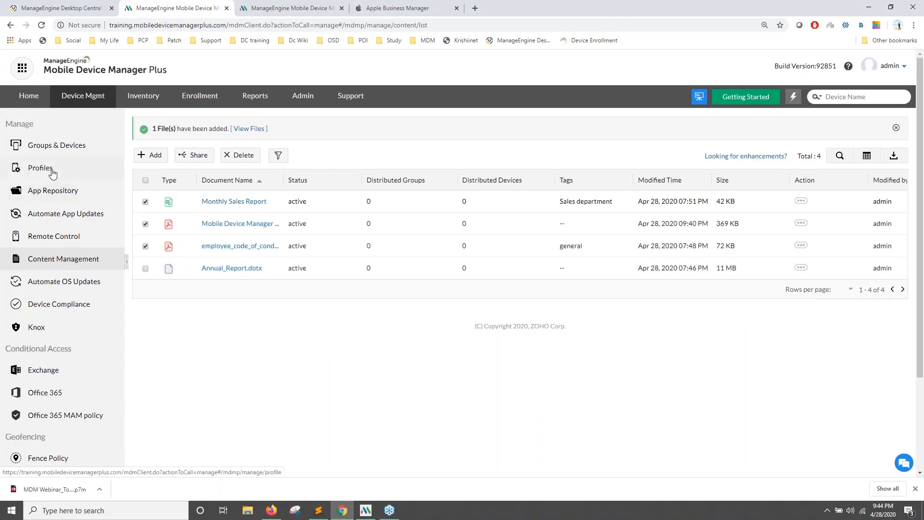
Start a new Apple profile and bind it to the zohocorp.com Active Directory domain.
{"action": "left_click", "coordinate": [52, 172]}
{"action": "left_click", "coordinate": [172, 124]}
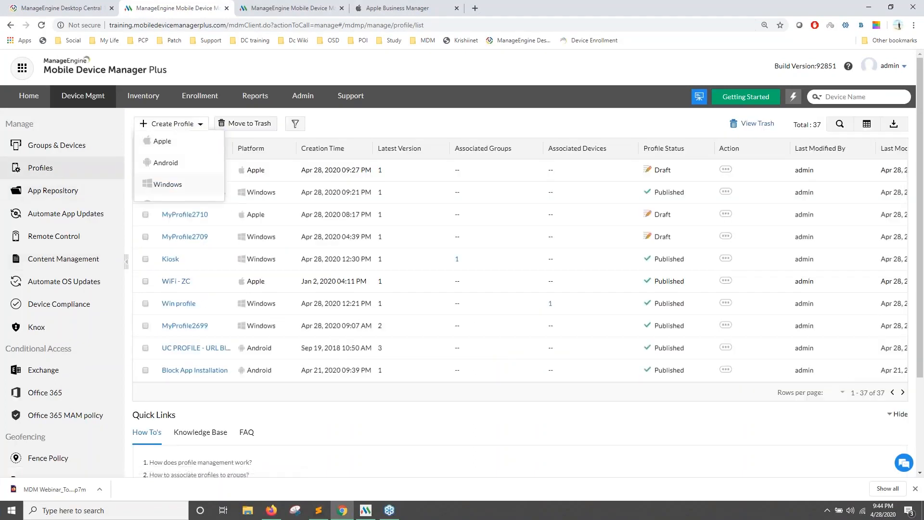
{"action": "left_click", "coordinate": [166, 142]}
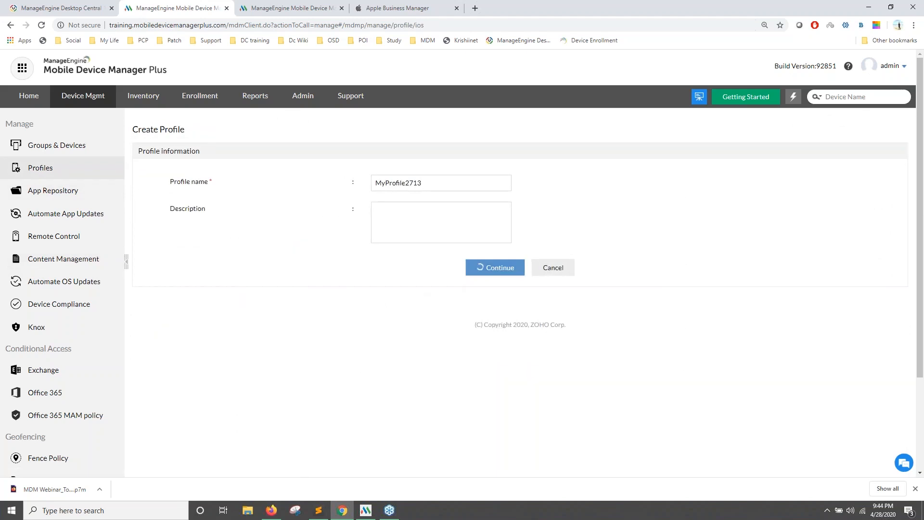
{"action": "left_click", "coordinate": [476, 267]}
{"action": "scroll", "coordinate": [91, 367], "scroll_direction": "down", "scroll_amount": 10}
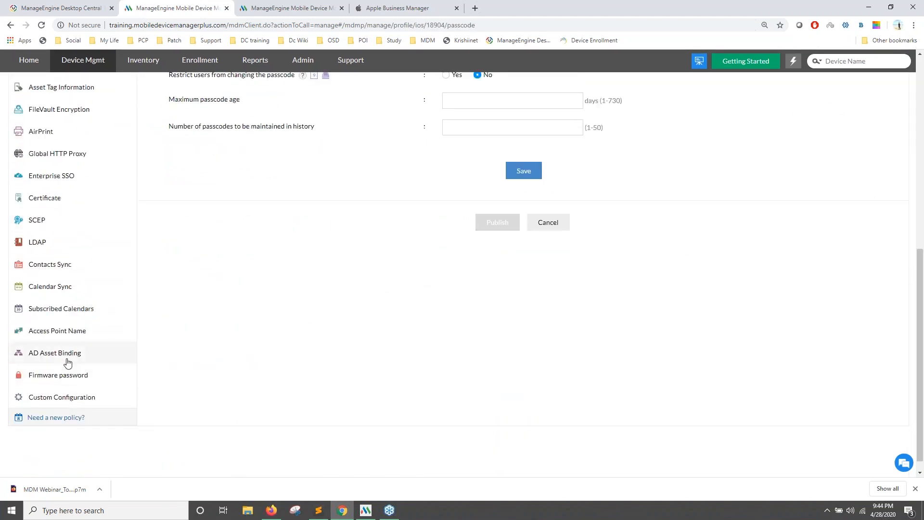
{"action": "left_click", "coordinate": [68, 356]}
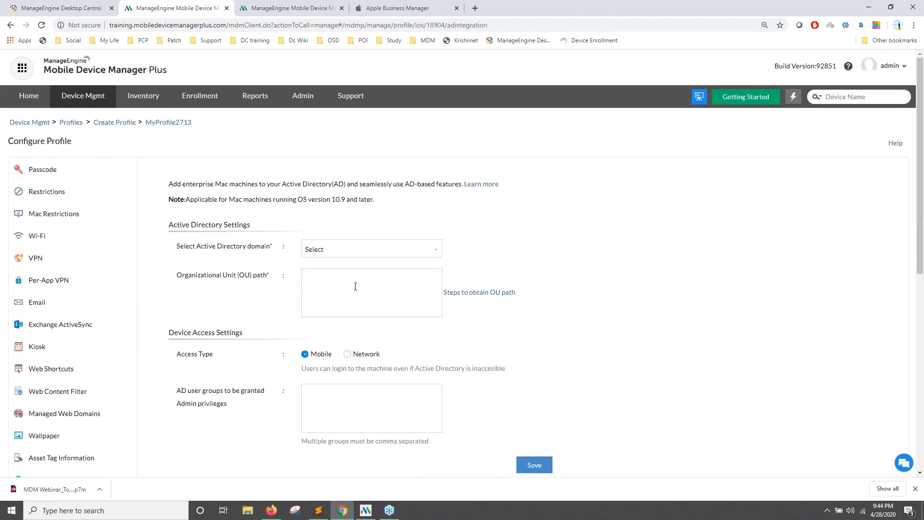
{"action": "left_click", "coordinate": [350, 255]}
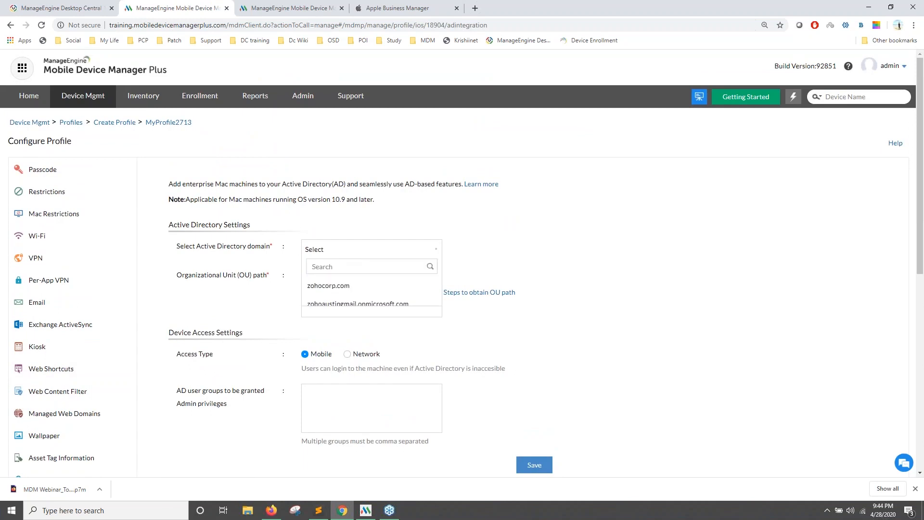
{"action": "left_click", "coordinate": [353, 288]}
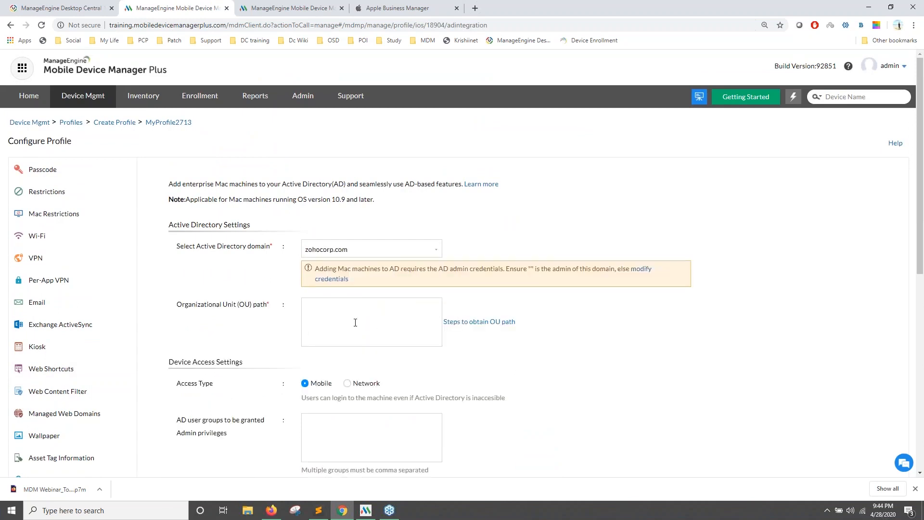
Consult the help on obtaining the OU path, then return to the profile form.
{"action": "scroll", "coordinate": [355, 322], "scroll_direction": "down", "scroll_amount": 2}
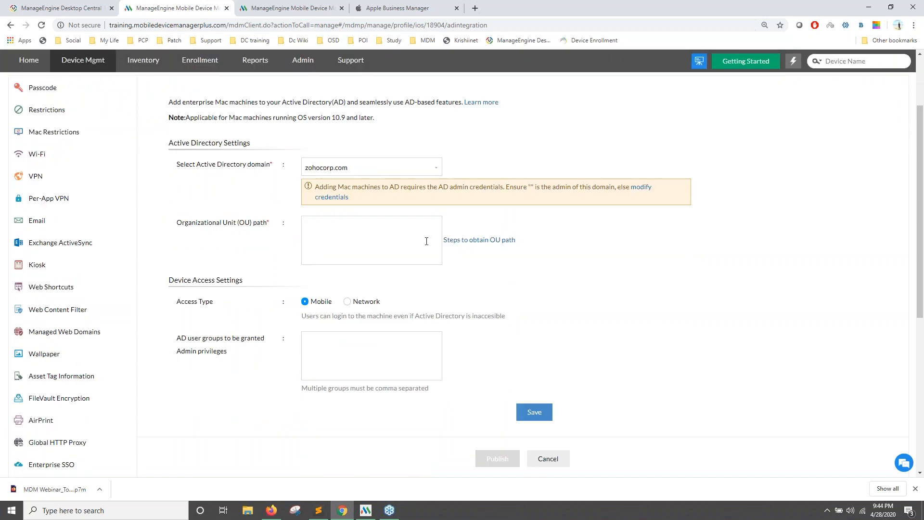
{"action": "left_click", "coordinate": [475, 241]}
{"action": "scroll", "coordinate": [337, 327], "scroll_direction": "down", "scroll_amount": 1}
{"action": "left_click_drag", "start_coordinate": [220, 329], "coordinate": [543, 335]}
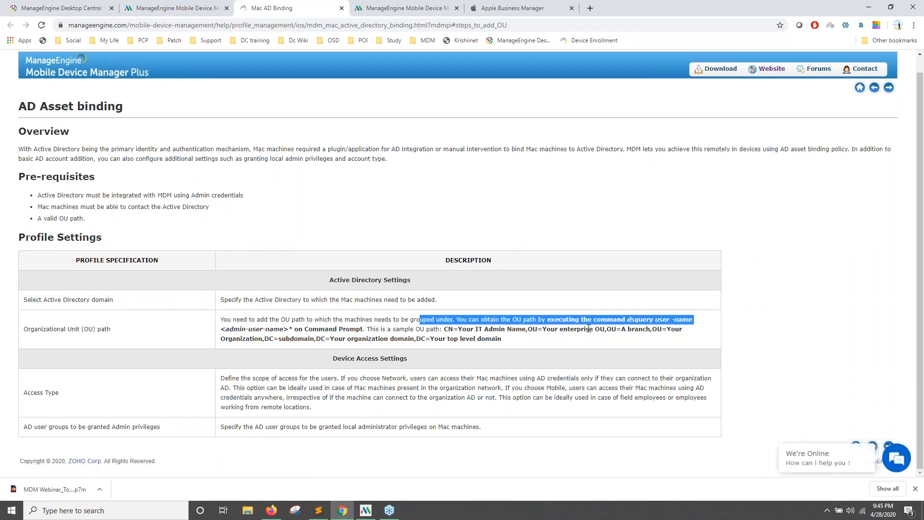
{"action": "left_click", "coordinate": [347, 289]}
{"action": "left_click", "coordinate": [197, 11]}
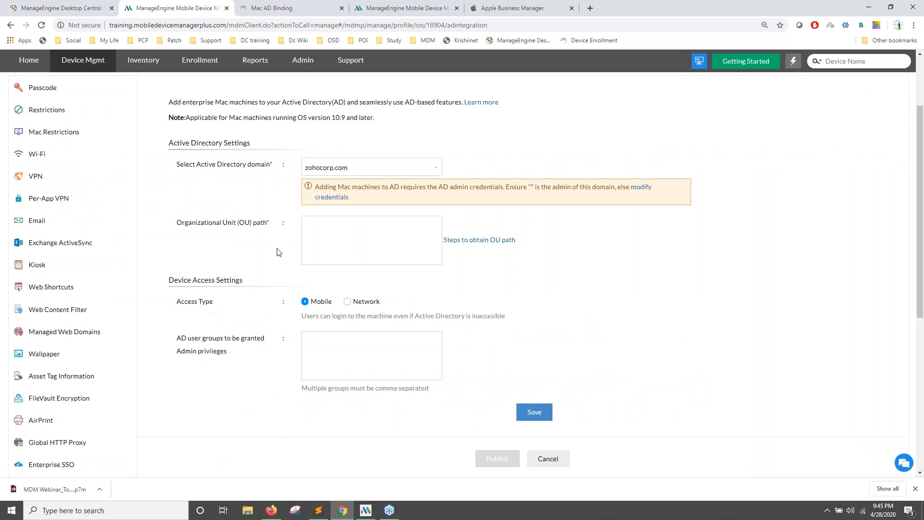
Set the Device Access Settings access type to Mobile.
{"action": "left_click", "coordinate": [348, 302]}
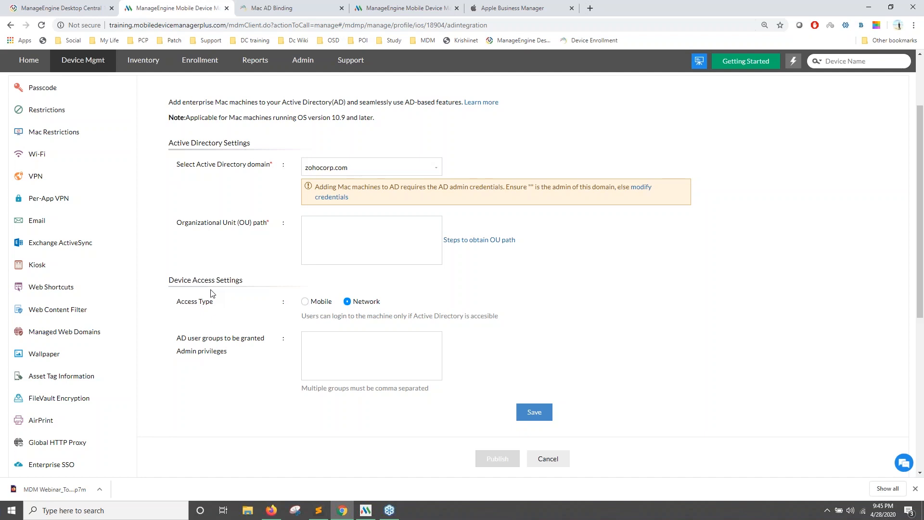
{"action": "left_click_drag", "start_coordinate": [354, 300], "coordinate": [374, 304]}
{"action": "left_click", "coordinate": [305, 302]}
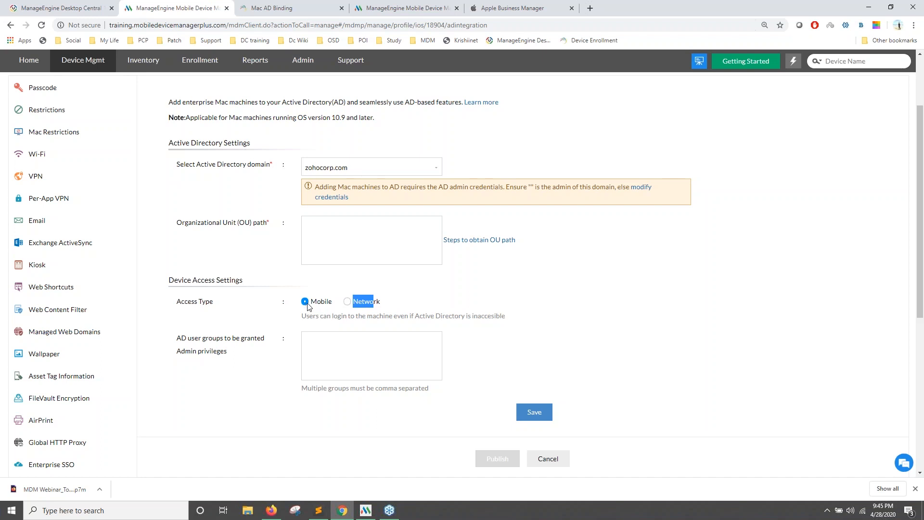
{"action": "left_click", "coordinate": [331, 312]}
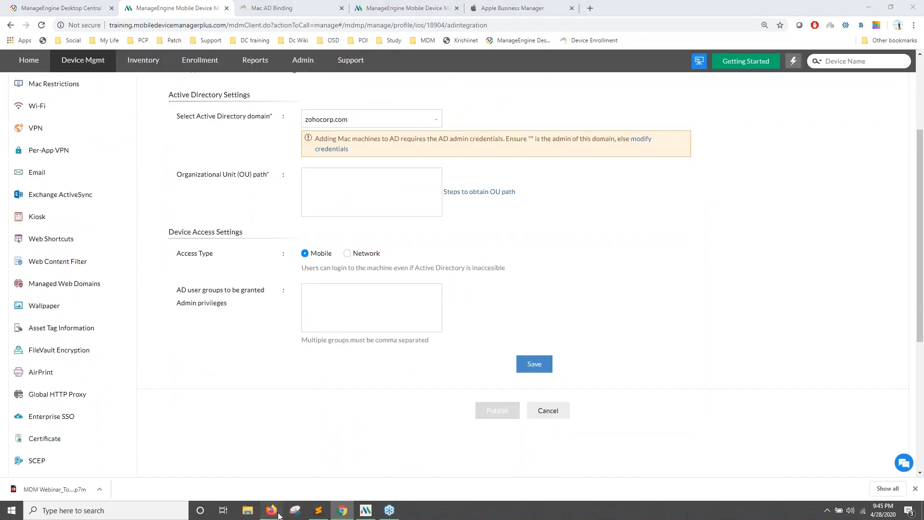
Advance the slideshow to Scenario 2, then return to the Mac AD binding form.
{"action": "left_click", "coordinate": [282, 506]}
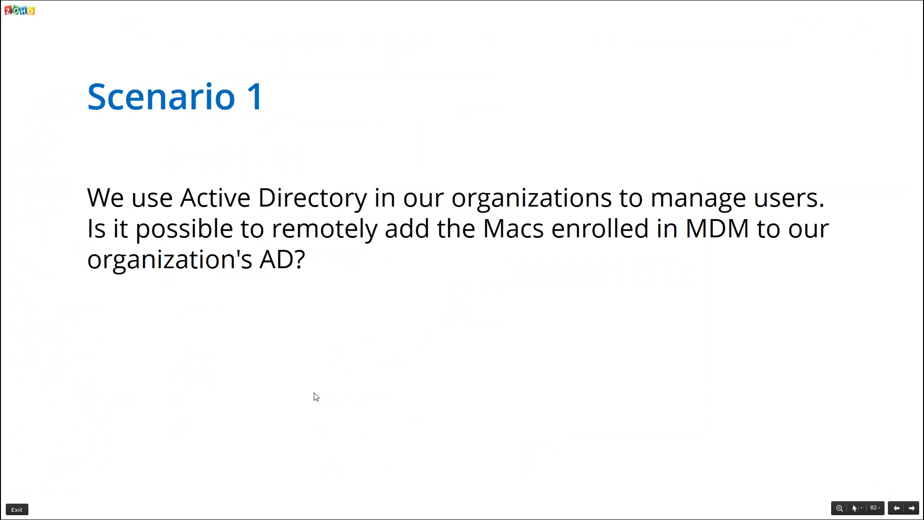
{"action": "key", "text": "Right"}
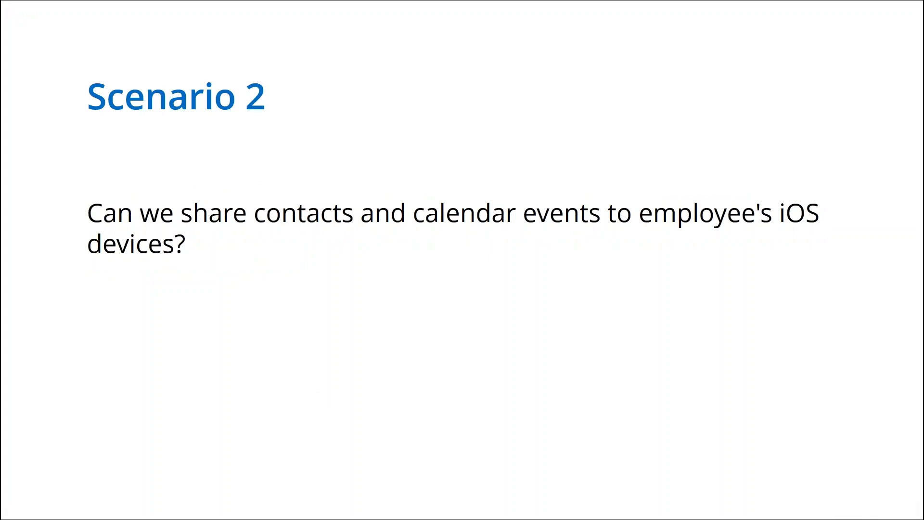
{"action": "key", "text": "alt+Tab"}
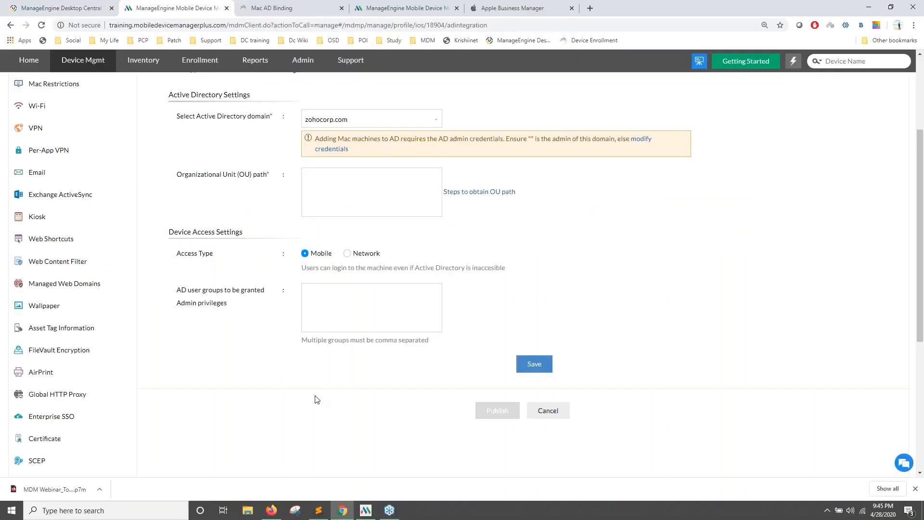
Review the profile's CardDAV Contacts Sync form, then return to the slideshow.
{"action": "scroll", "coordinate": [97, 349], "scroll_direction": "down", "scroll_amount": 2}
{"action": "scroll", "coordinate": [62, 341], "scroll_direction": "down", "scroll_amount": 3}
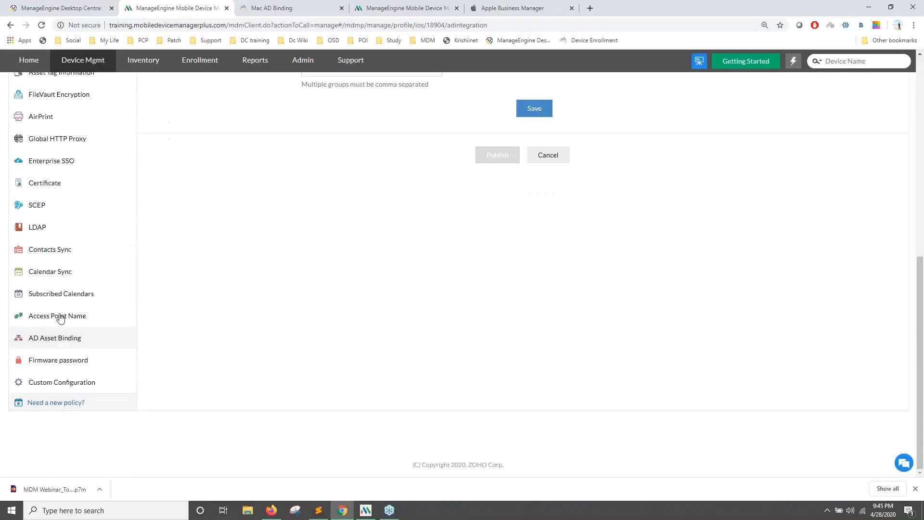
{"action": "left_click", "coordinate": [58, 258]}
{"action": "scroll", "coordinate": [60, 357], "scroll_direction": "down", "scroll_amount": 6}
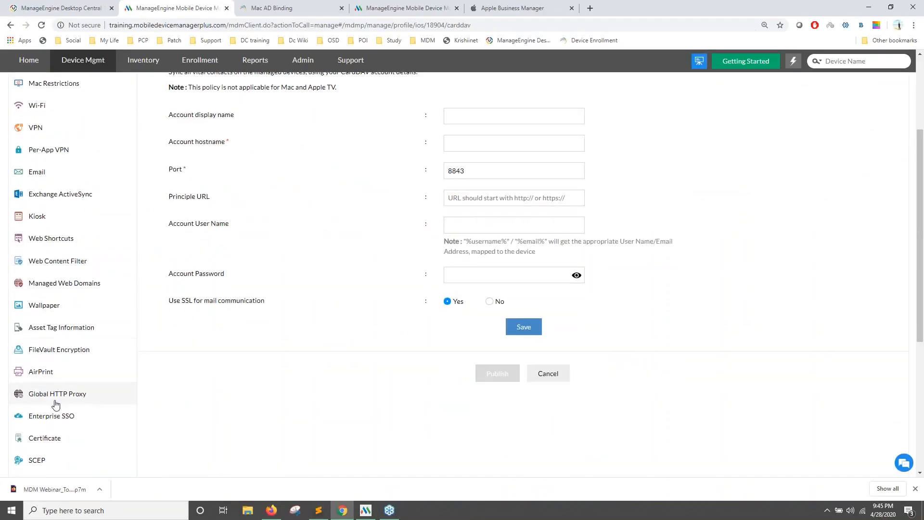
{"action": "scroll", "coordinate": [233, 301], "scroll_direction": "up", "scroll_amount": 7}
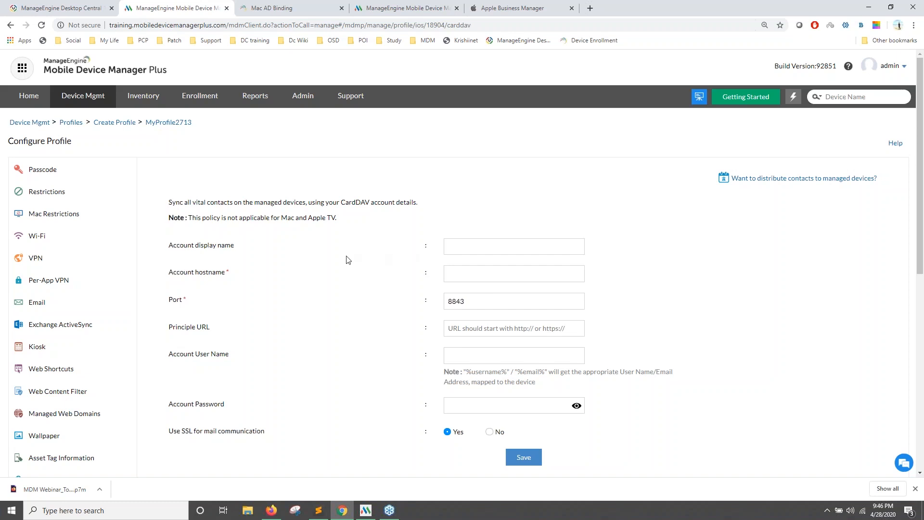
{"action": "scroll", "coordinate": [393, 339], "scroll_direction": "down", "scroll_amount": 2}
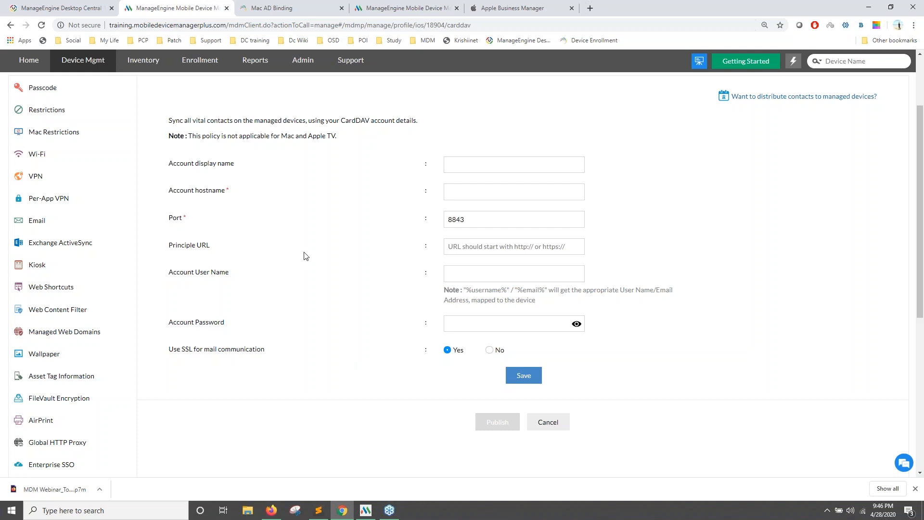
{"action": "key", "text": "alt+Tab"}
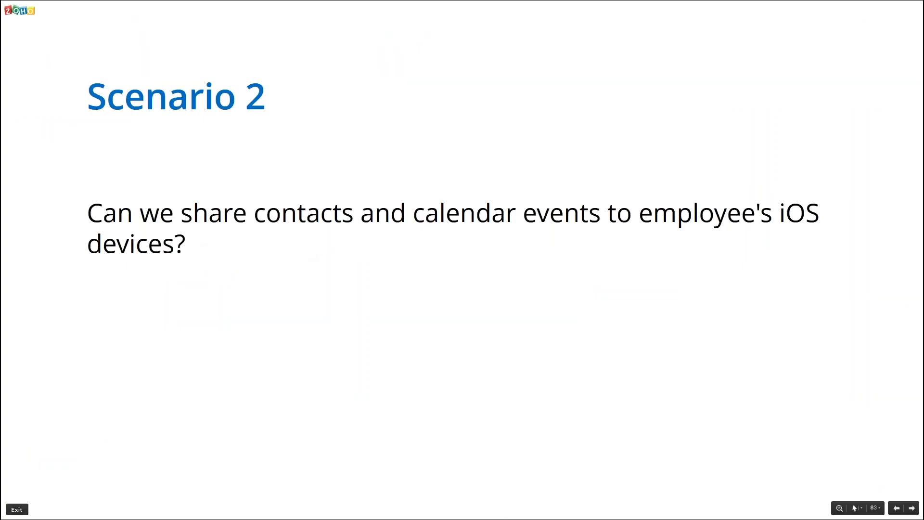
Advance the deck to slide 84 (Scenario 3, securing network communications) and return to the MDM console.
{"action": "key", "text": "Right"}
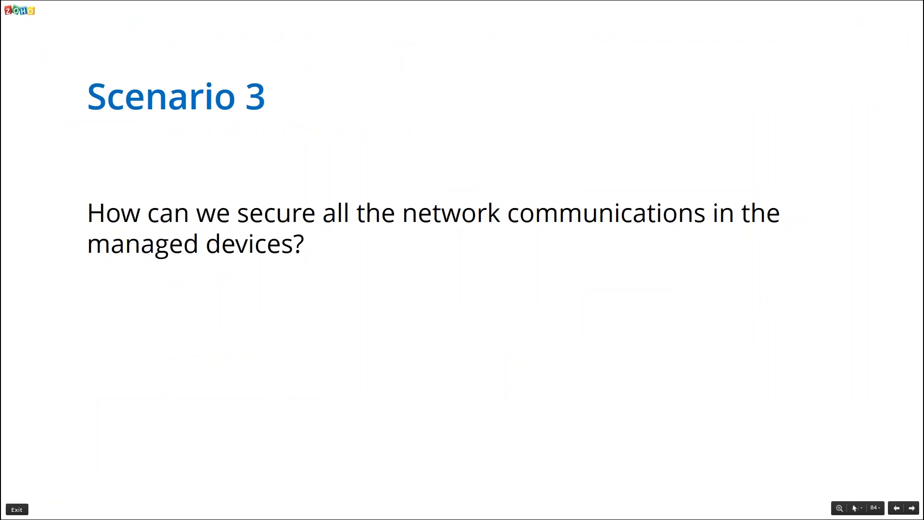
{"action": "key", "text": "alt+Tab"}
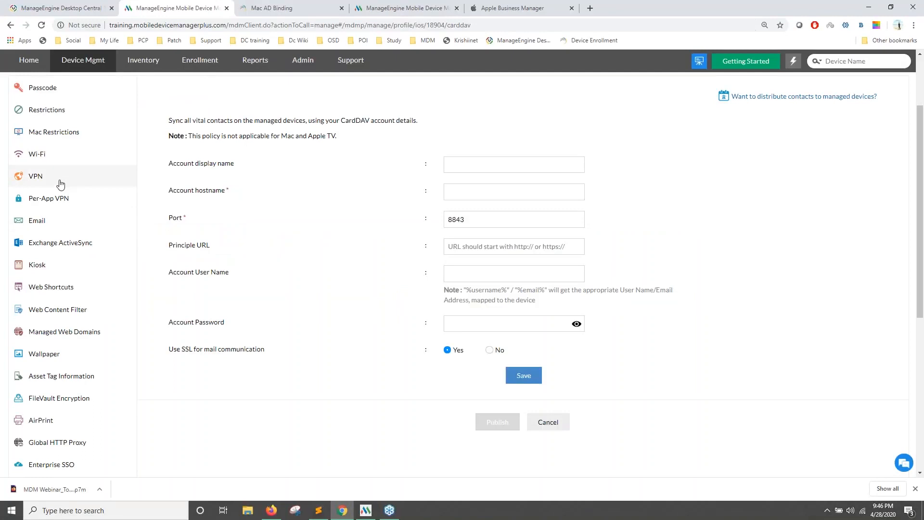
Review the profile's VPN settings, then its Global HTTP Proxy settings set to Manual.
{"action": "left_click", "coordinate": [60, 185]}
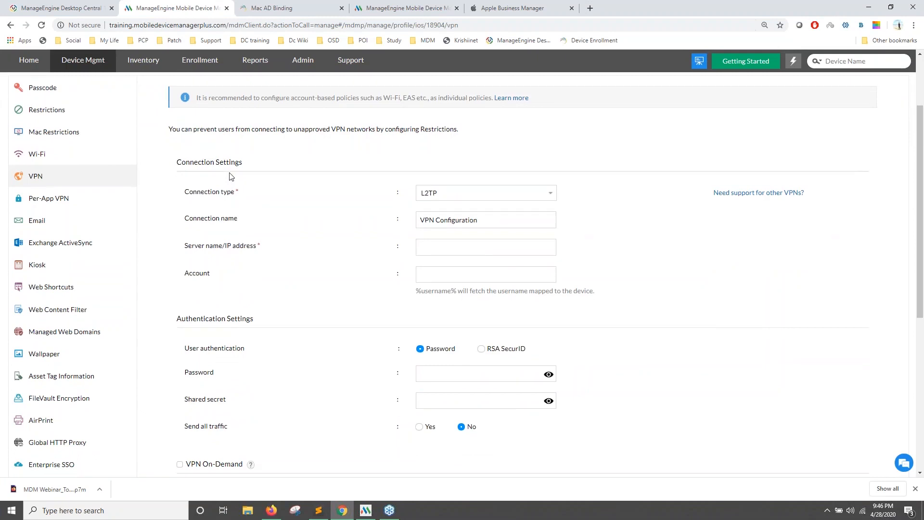
{"action": "scroll", "coordinate": [229, 178], "scroll_direction": "down", "scroll_amount": 3}
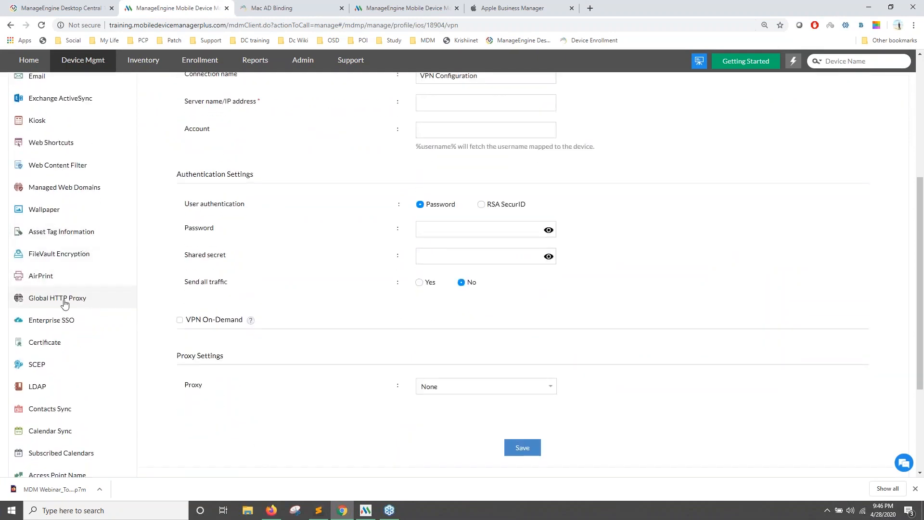
{"action": "left_click", "coordinate": [64, 302]}
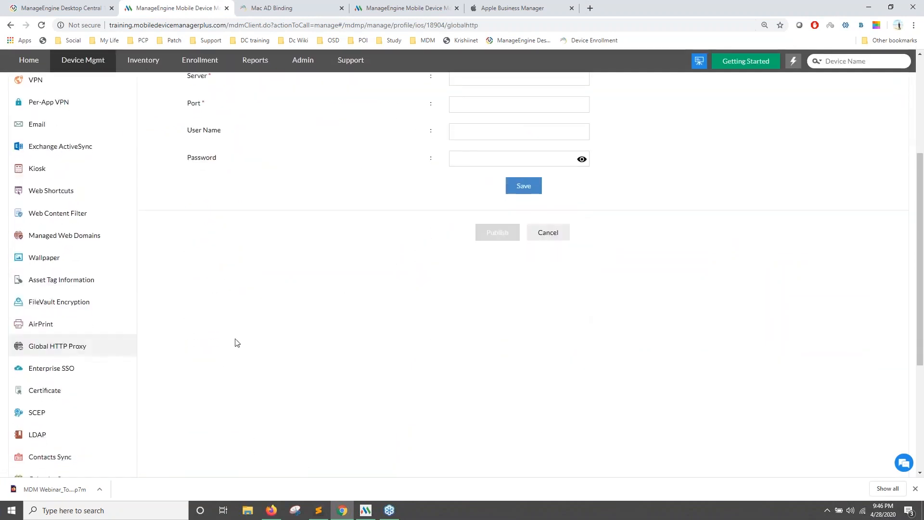
{"action": "scroll", "coordinate": [349, 279], "scroll_direction": "up", "scroll_amount": 3}
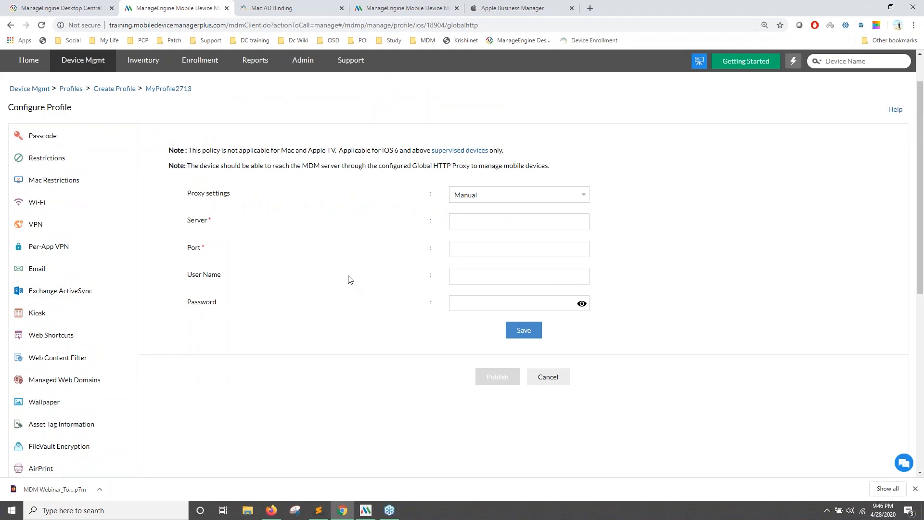
{"action": "left_click", "coordinate": [473, 217]}
{"action": "scroll", "coordinate": [268, 188], "scroll_direction": "down", "scroll_amount": 3}
{"action": "scroll", "coordinate": [169, 264], "scroll_direction": "down", "scroll_amount": 2}
{"action": "scroll", "coordinate": [142, 281], "scroll_direction": "up", "scroll_amount": 5}
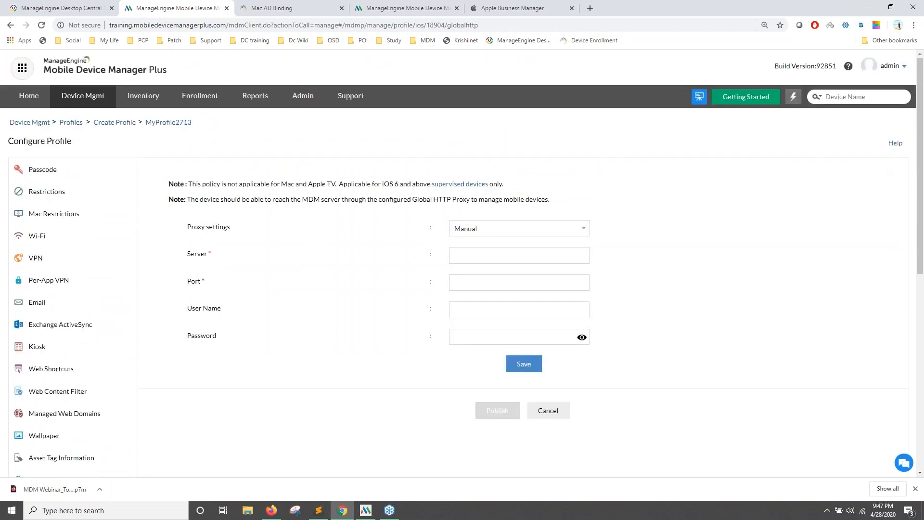
View the Global HTTP Proxy help page, close it and the Mac AD Binding page, then return to the slides.
{"action": "left_click", "coordinate": [896, 144]}
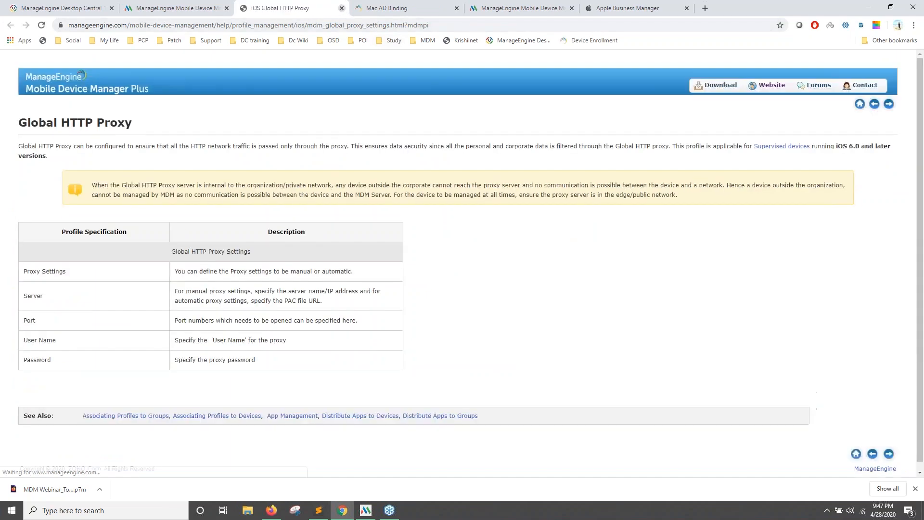
{"action": "left_click", "coordinate": [343, 11]}
{"action": "left_click", "coordinate": [342, 12]}
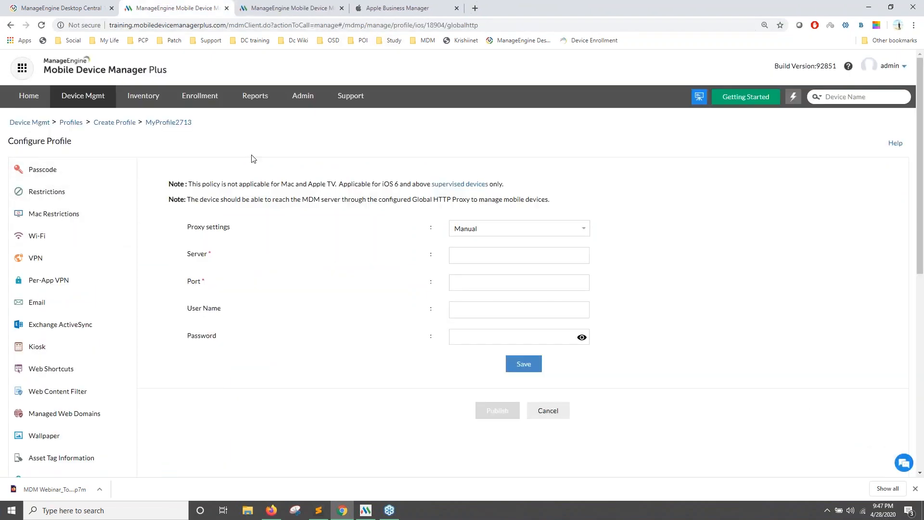
{"action": "key", "text": "alt+Tab"}
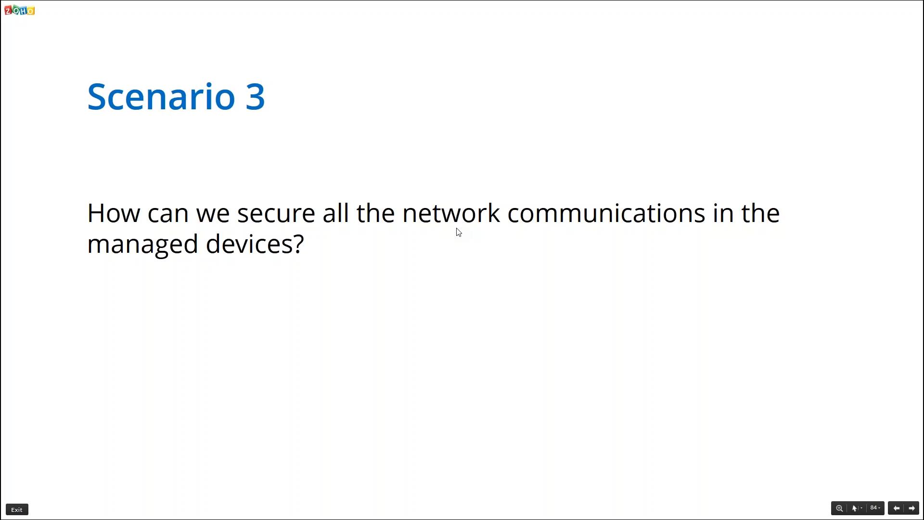
Advance to slide 85 (Scenario 4, server downtime) and bring up the MDM Admin settings page.
{"action": "key", "text": "Right"}
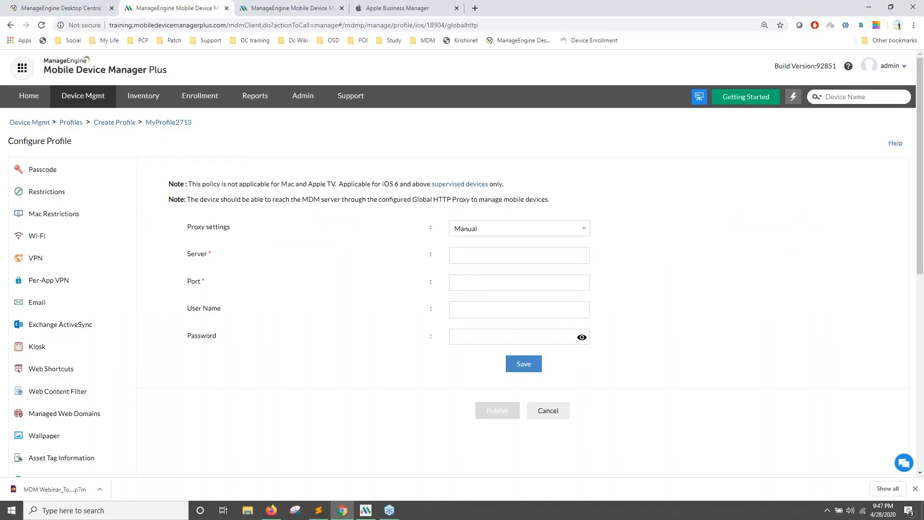
{"action": "left_click", "coordinate": [303, 96]}
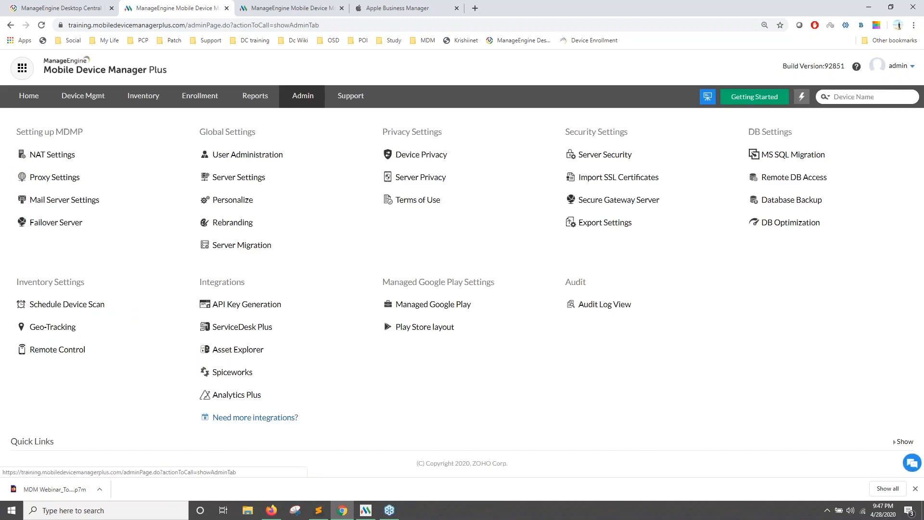
Check the Failover Server prerequisites, return to the Admin overview, then show the Scenario 5 slide.
{"action": "left_click", "coordinate": [73, 222]}
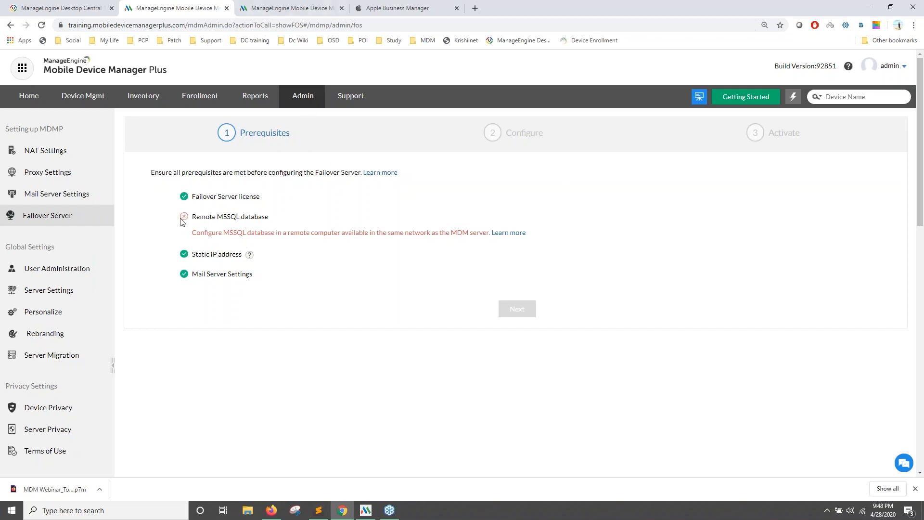
{"action": "left_click", "coordinate": [303, 96]}
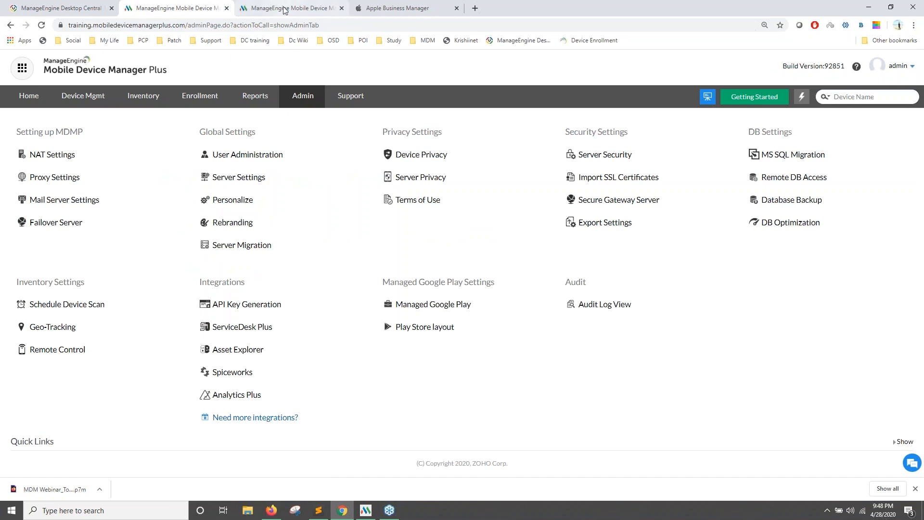
{"action": "key", "text": "alt+Tab"}
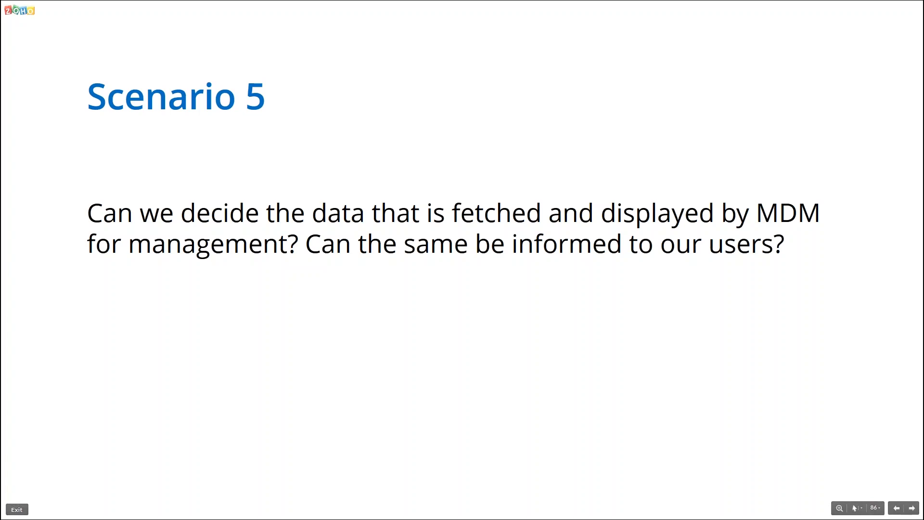
Open the Device Privacy settings from the Admin page and make them editable.
{"action": "key", "text": "alt+Tab"}
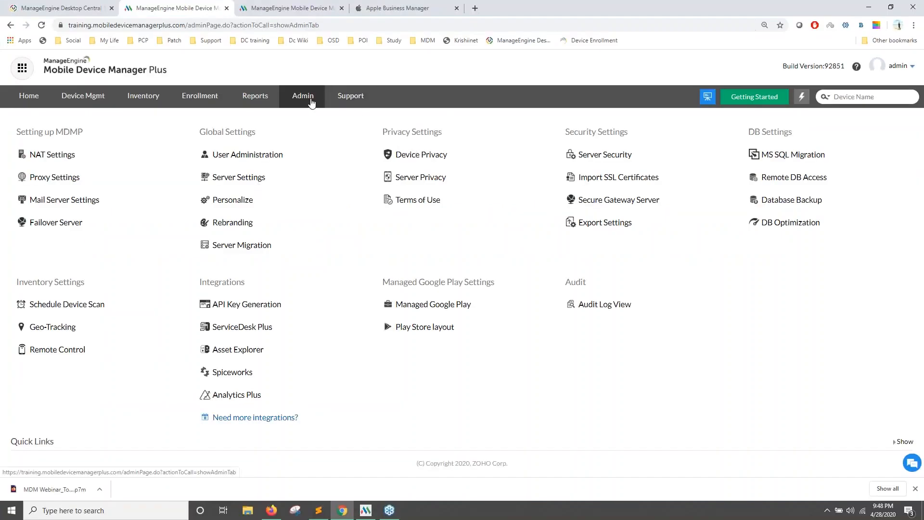
{"action": "left_click", "coordinate": [425, 158]}
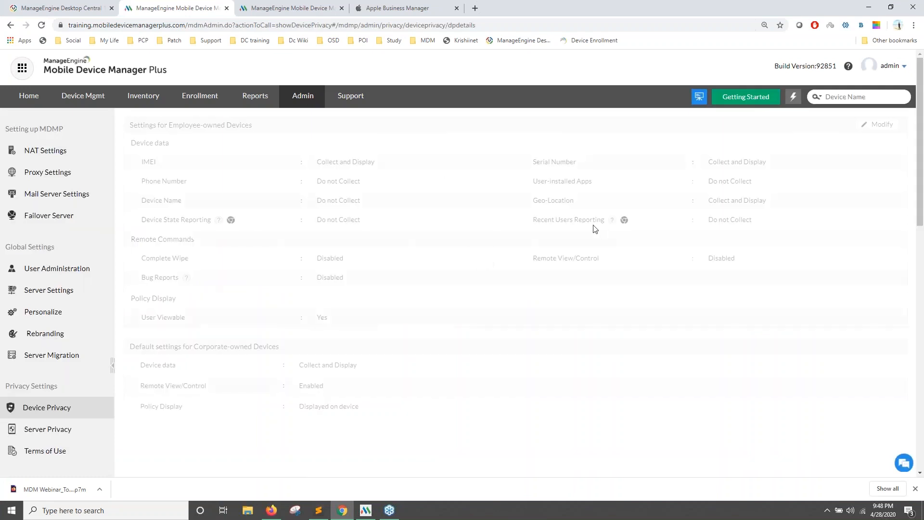
{"action": "left_click", "coordinate": [866, 126]}
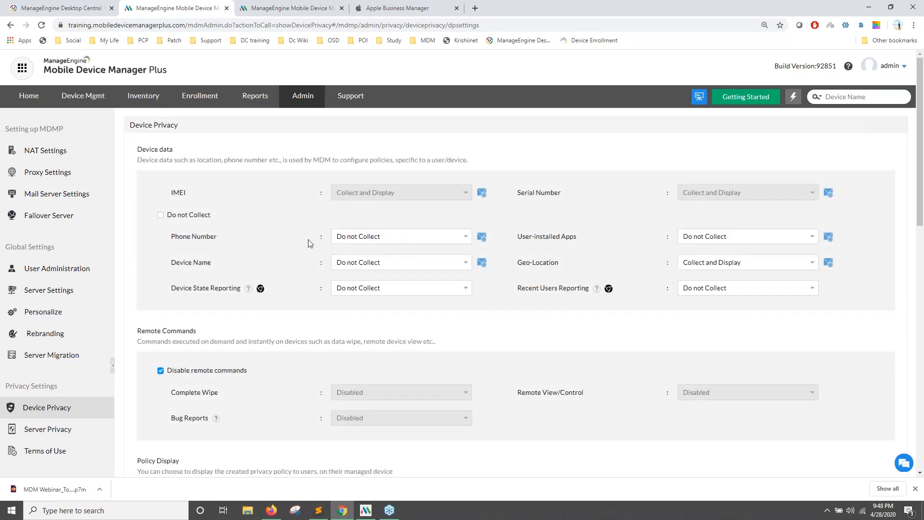
{"action": "scroll", "coordinate": [308, 285], "scroll_direction": "down", "scroll_amount": 3}
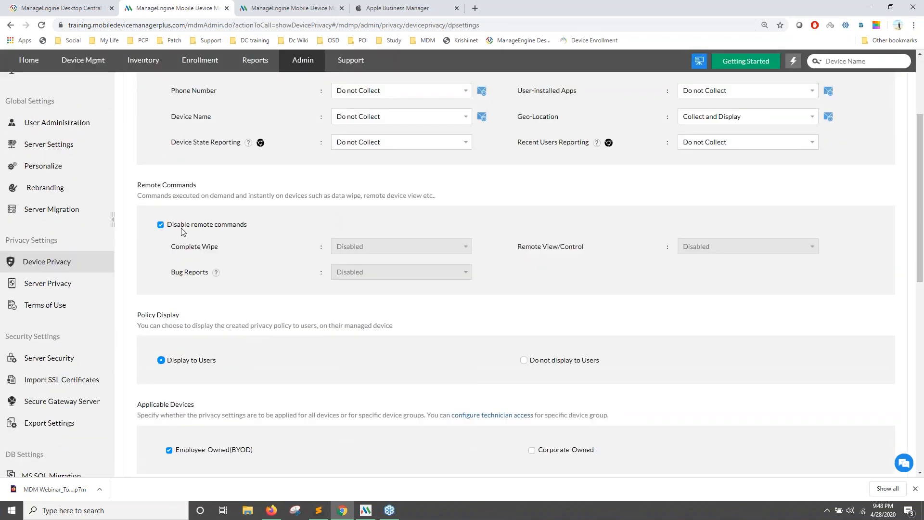
{"action": "left_click_drag", "start_coordinate": [180, 228], "coordinate": [240, 228]}
{"action": "scroll", "coordinate": [269, 285], "scroll_direction": "up", "scroll_amount": 2}
{"action": "left_click", "coordinate": [168, 328]}
Try configuring remote commands individually with Complete Wipe enabled, then disable all remote commands again.
{"action": "left_click", "coordinate": [160, 321]}
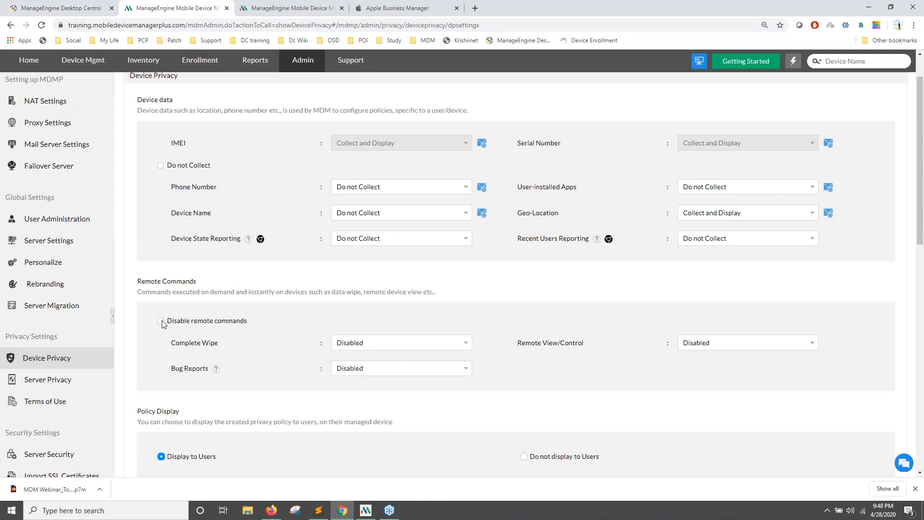
{"action": "left_click", "coordinate": [380, 348]}
{"action": "left_click", "coordinate": [366, 356]}
{"action": "left_click", "coordinate": [161, 321]}
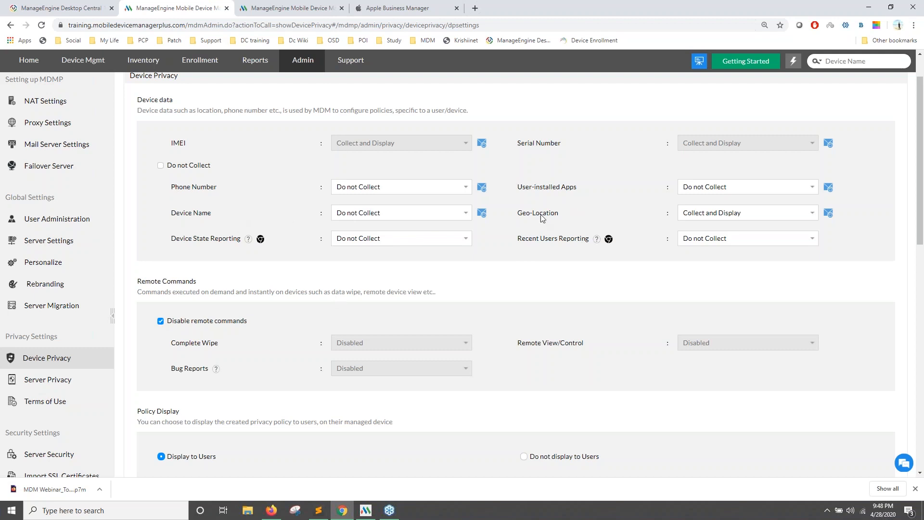
Set User-installed Apps to Collect and Display, revert it to Do not Collect, then bring up the MDM agent app.
{"action": "left_click", "coordinate": [707, 189]}
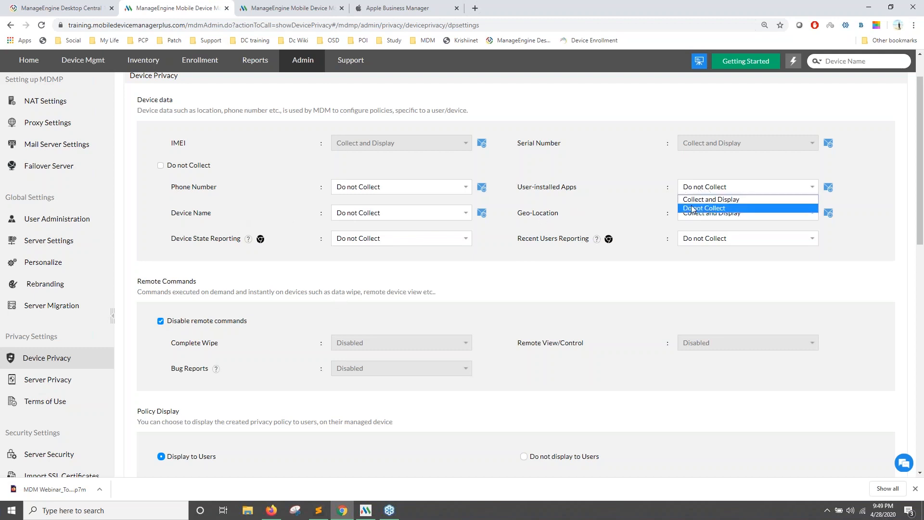
{"action": "left_click", "coordinate": [695, 199]}
{"action": "left_click", "coordinate": [696, 191]}
{"action": "left_click", "coordinate": [698, 209]}
{"action": "scroll", "coordinate": [600, 227], "scroll_direction": "up", "scroll_amount": 1}
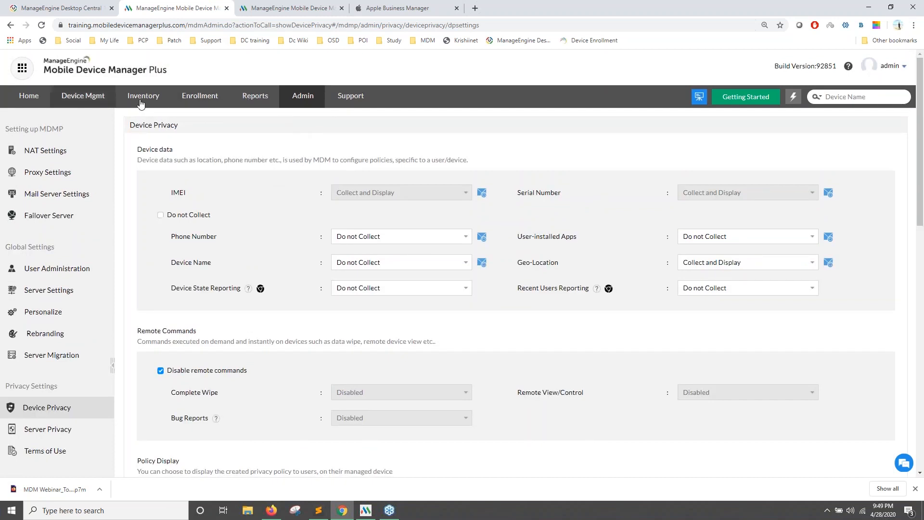
{"action": "left_click", "coordinate": [366, 510]}
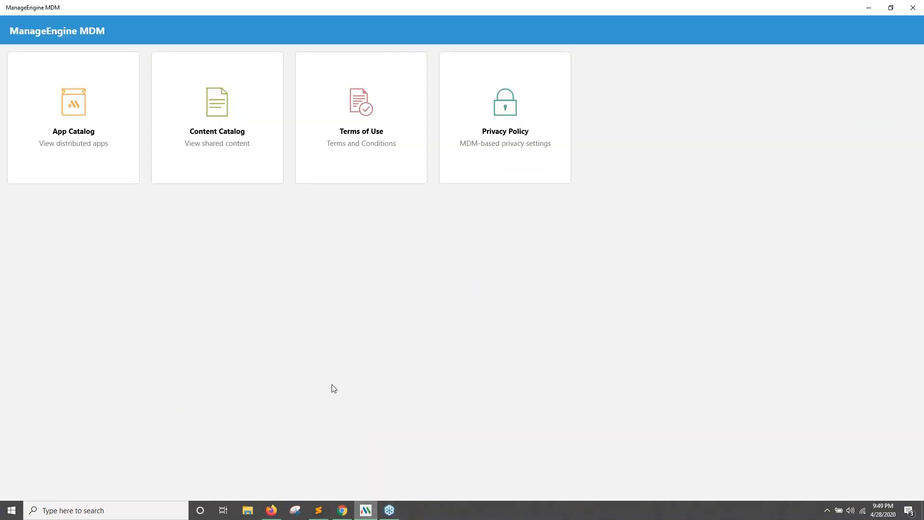
Read the agent app's Terms of Use and Privacy Policy, then return to the console's Device Privacy page.
{"action": "left_click", "coordinate": [372, 140]}
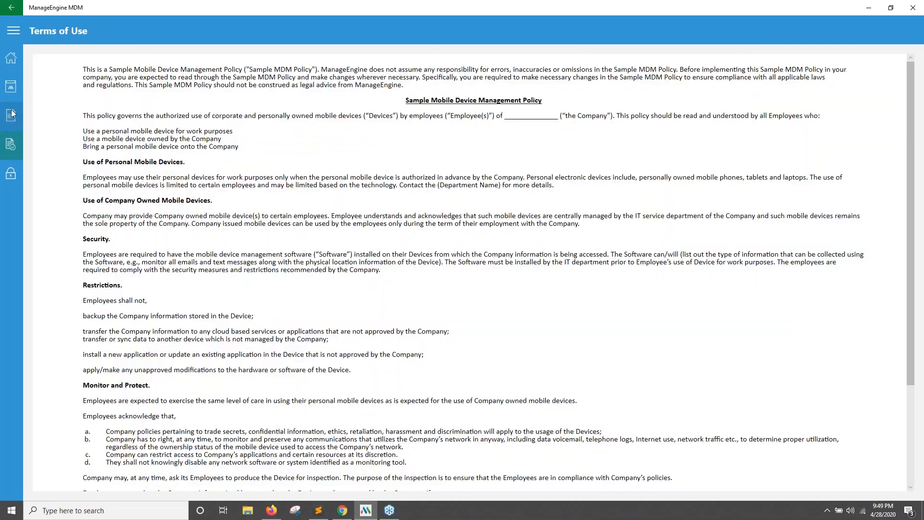
{"action": "left_click", "coordinate": [11, 58]}
{"action": "left_click", "coordinate": [470, 168]}
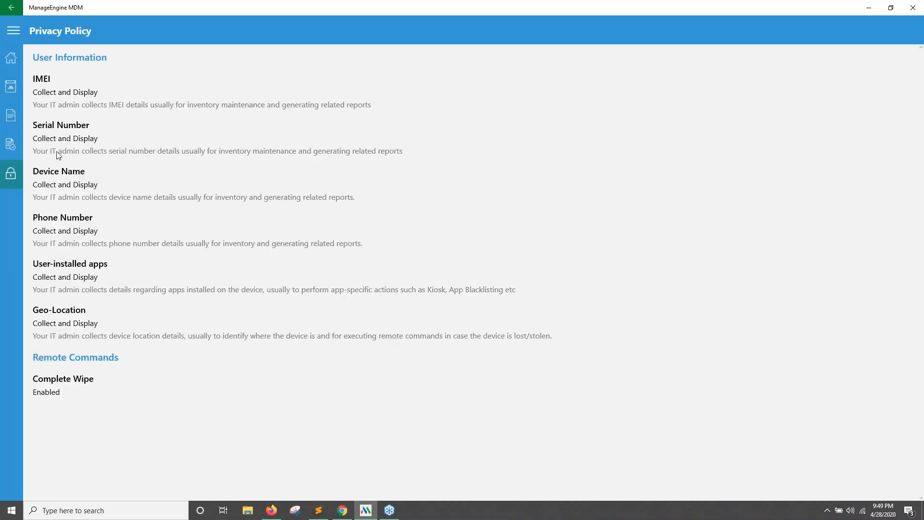
{"action": "left_click", "coordinate": [12, 60]}
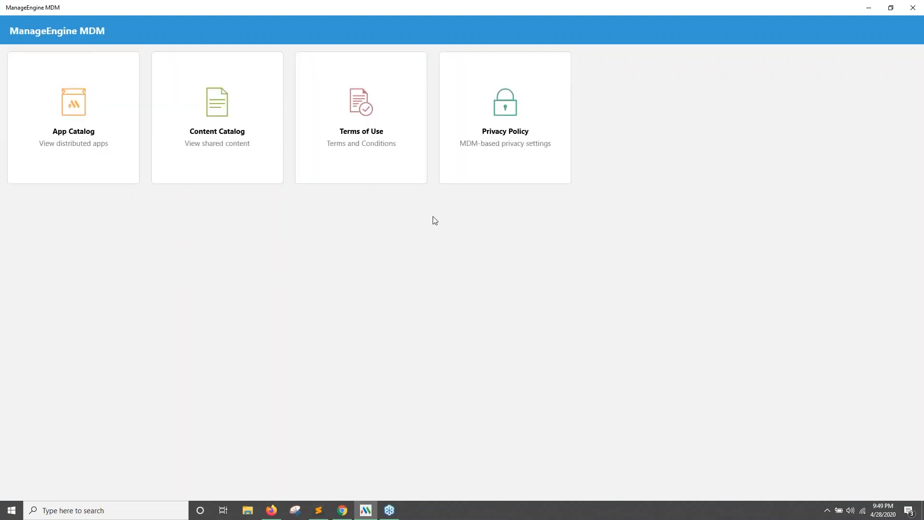
{"action": "left_click", "coordinate": [343, 510]}
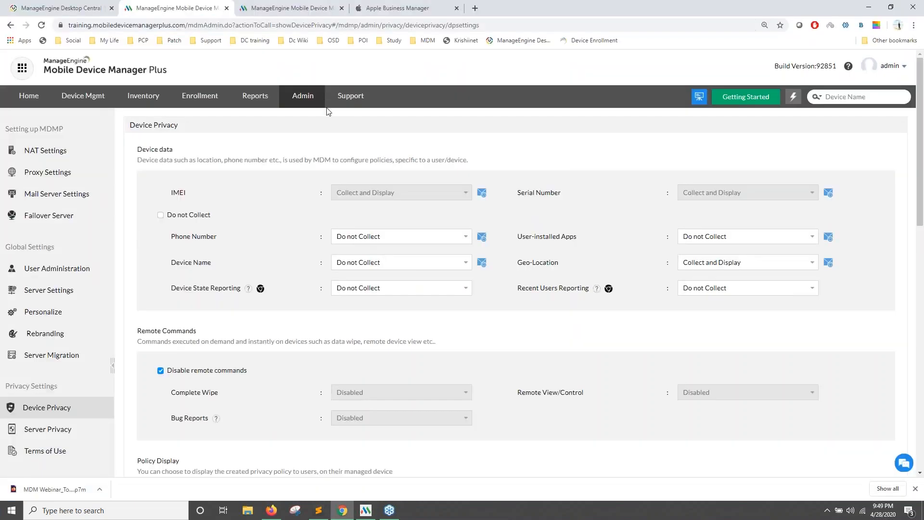
Advance the slideshow to slide 87 (Scenario 6, securing the server) and return to the console.
{"action": "left_click", "coordinate": [275, 510]}
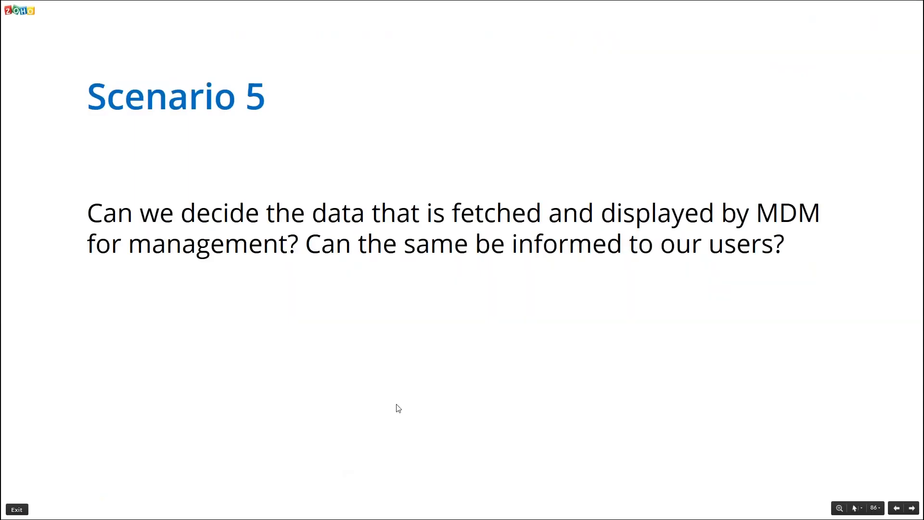
{"action": "key", "text": "Right"}
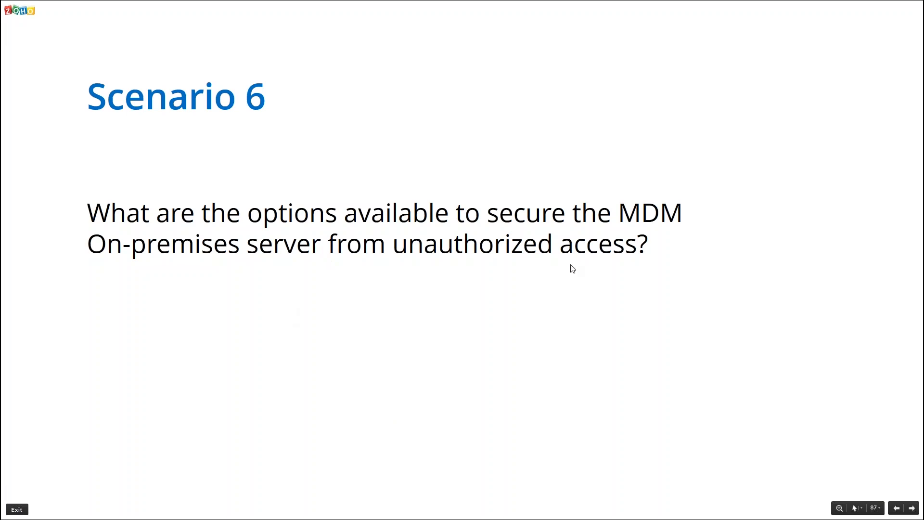
{"action": "key", "text": "alt+Tab"}
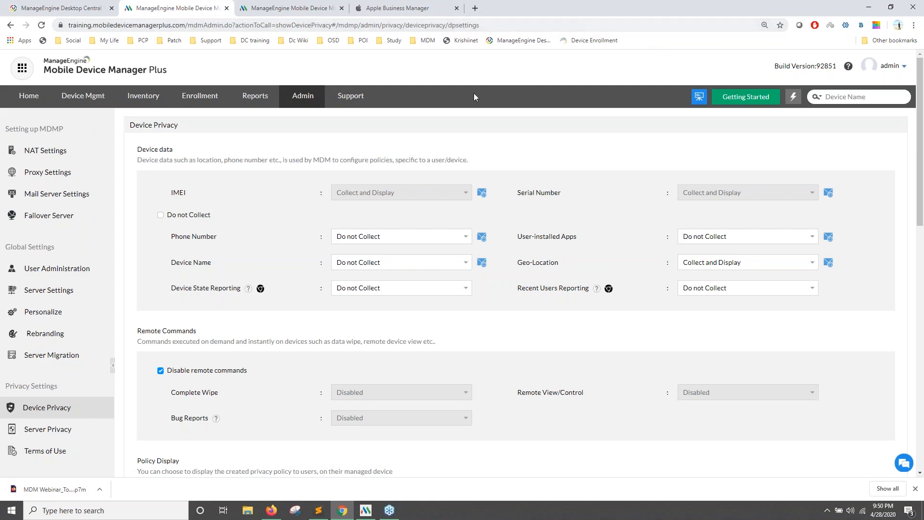
In User Administration, start adding a user with Active Directory Authentication to review its fields.
{"action": "left_click", "coordinate": [300, 101]}
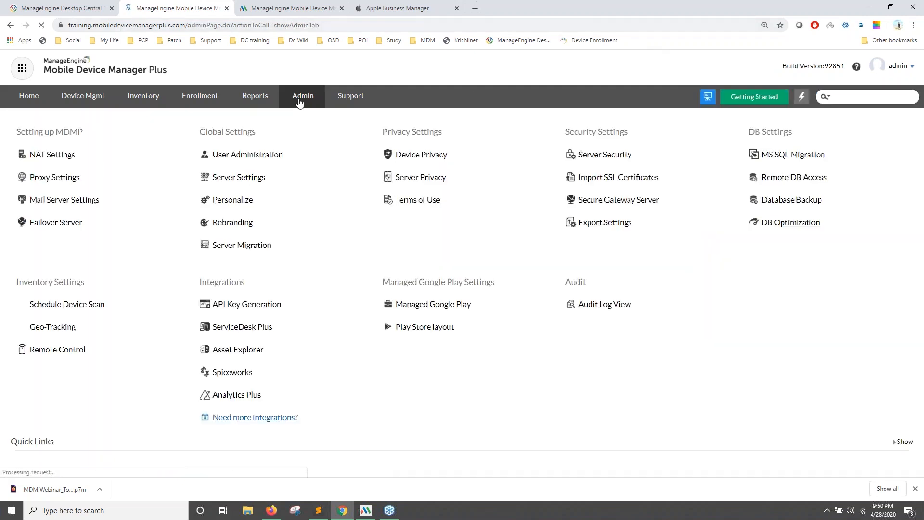
{"action": "left_click", "coordinate": [264, 154]}
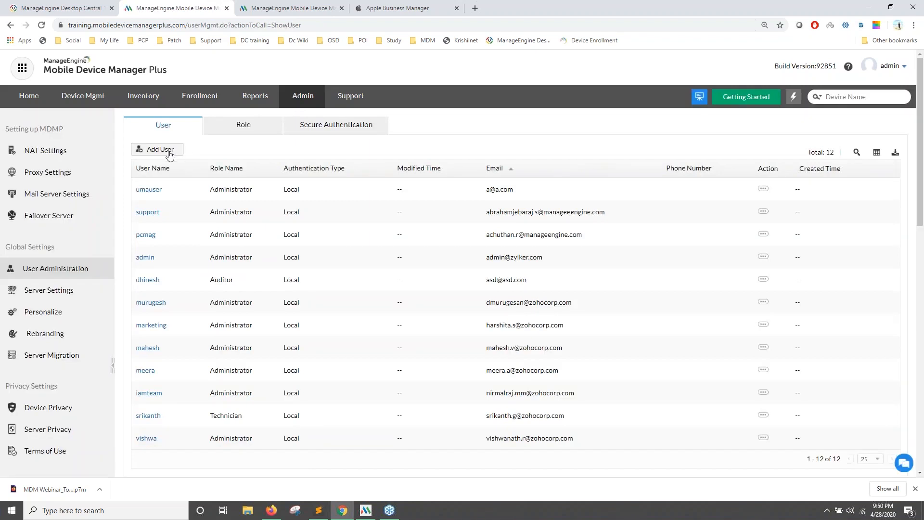
{"action": "left_click", "coordinate": [170, 153]}
{"action": "left_click", "coordinate": [308, 190]}
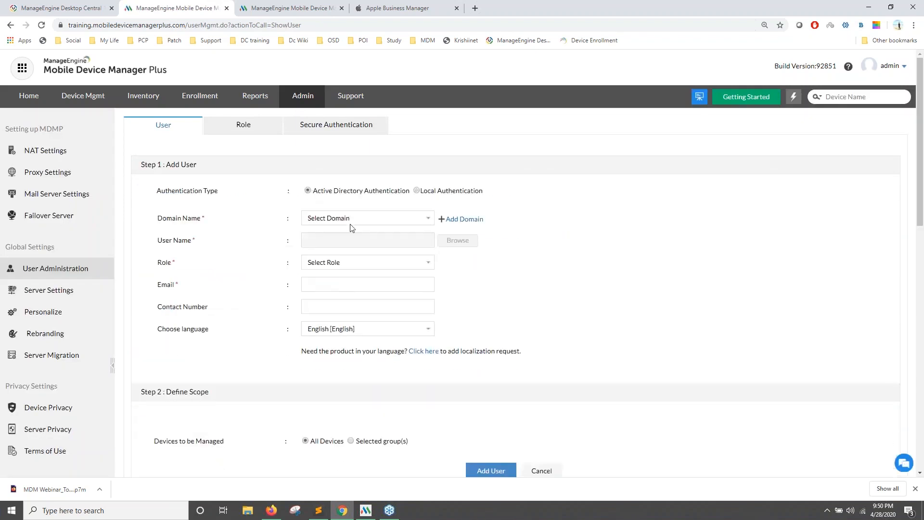
{"action": "scroll", "coordinate": [340, 415], "scroll_direction": "down", "scroll_amount": 1}
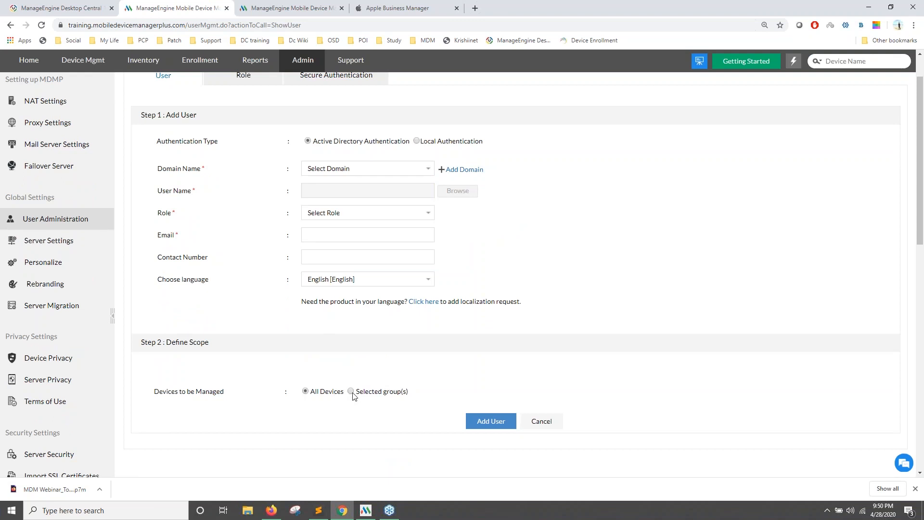
{"action": "scroll", "coordinate": [298, 290], "scroll_direction": "up", "scroll_amount": 1}
Review the Role list and the Administrator role's actions, then show the Secure Authentication settings.
{"action": "left_click", "coordinate": [243, 125]}
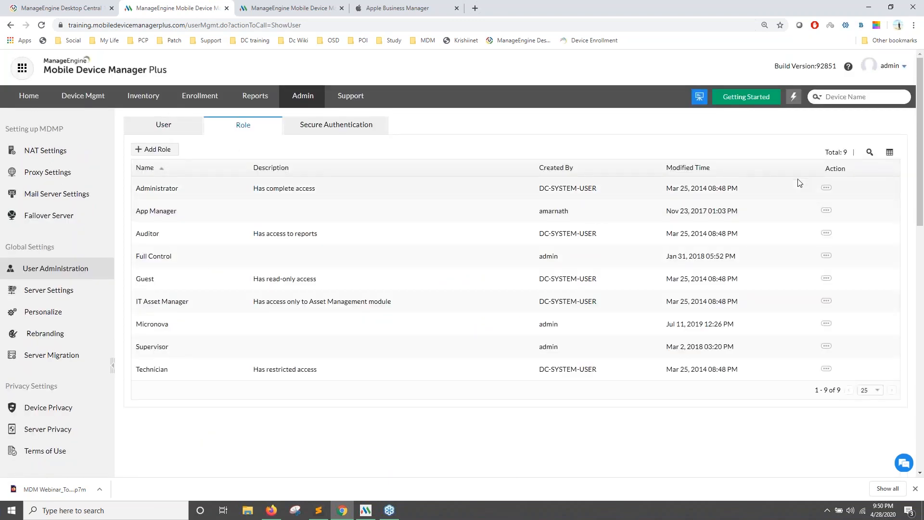
{"action": "left_click", "coordinate": [826, 187]}
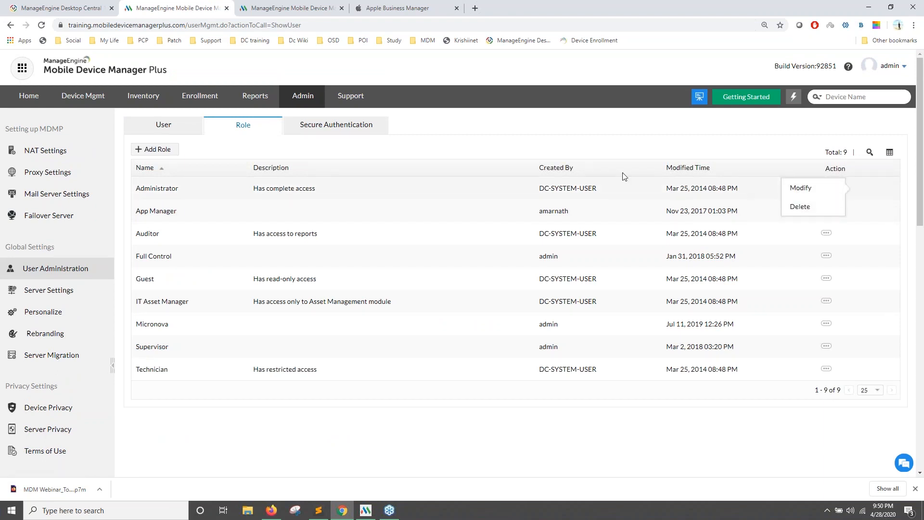
{"action": "left_click", "coordinate": [341, 128]}
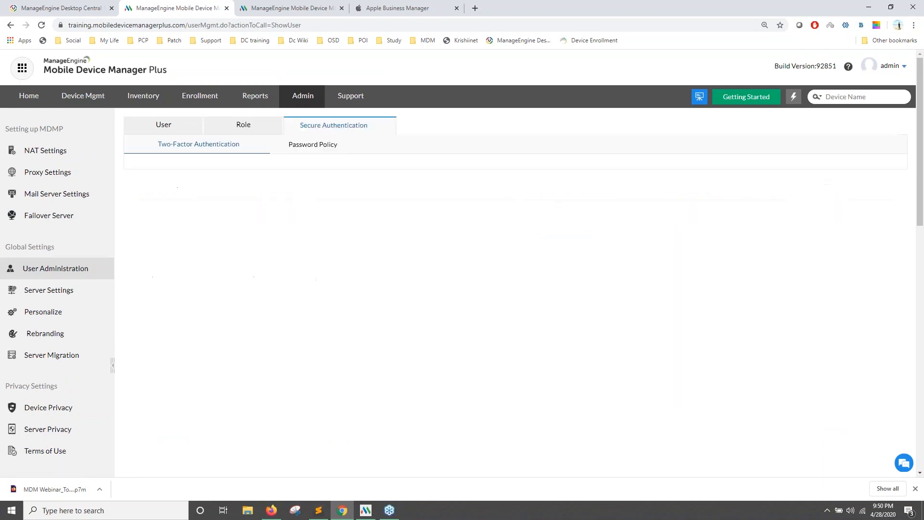
Enable two-factor authentication with Google Authenticator, review the Password Policy, then return to the Scenario 6 slide.
{"action": "left_click", "coordinate": [293, 149]}
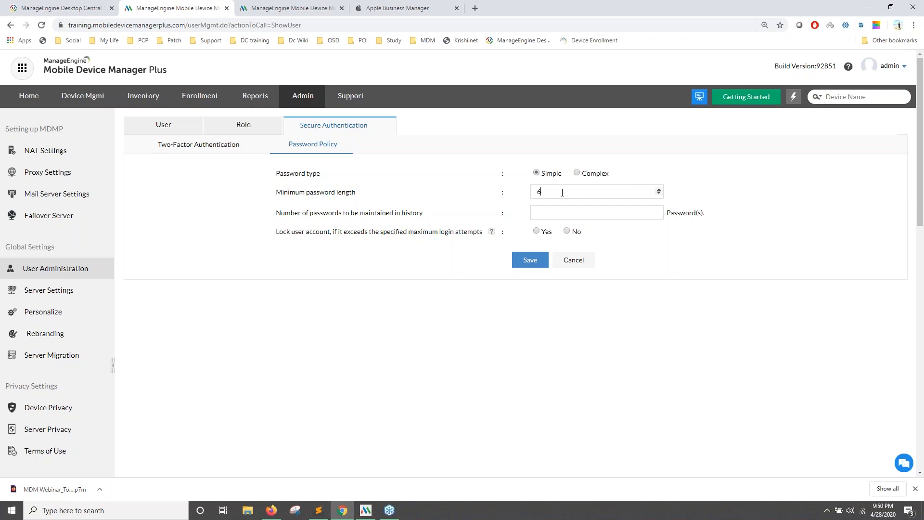
{"action": "left_click", "coordinate": [195, 150]}
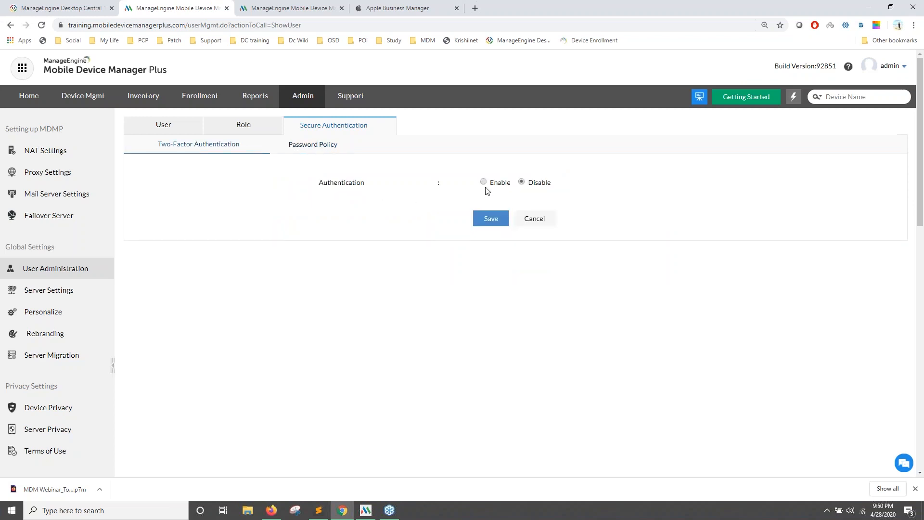
{"action": "left_click", "coordinate": [484, 182]}
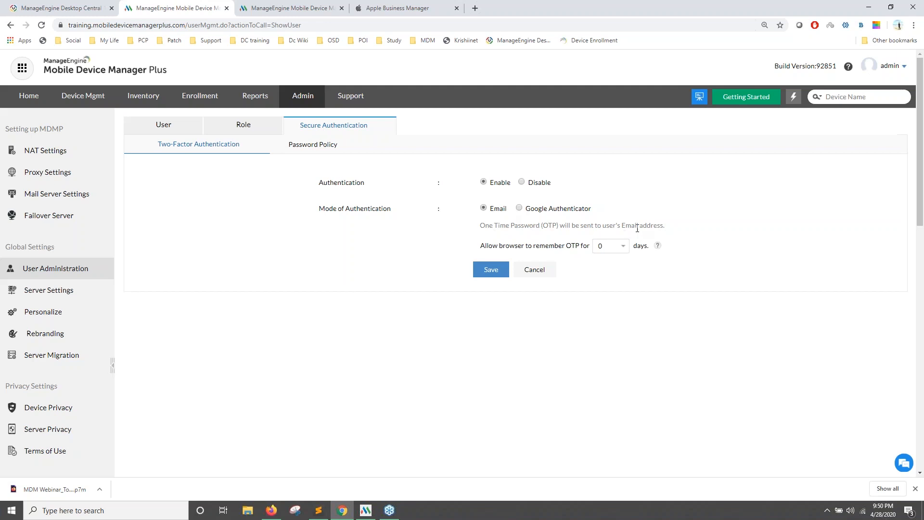
{"action": "left_click", "coordinate": [519, 209]}
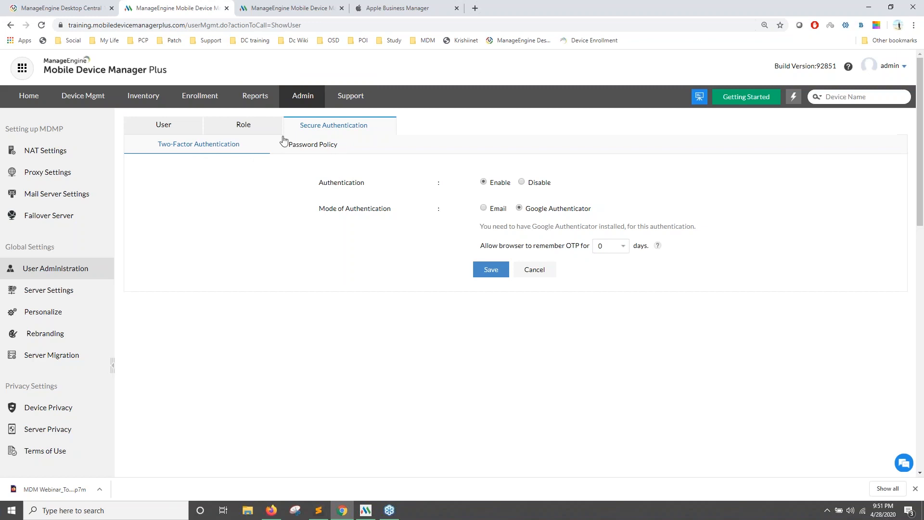
{"action": "left_click", "coordinate": [308, 149]}
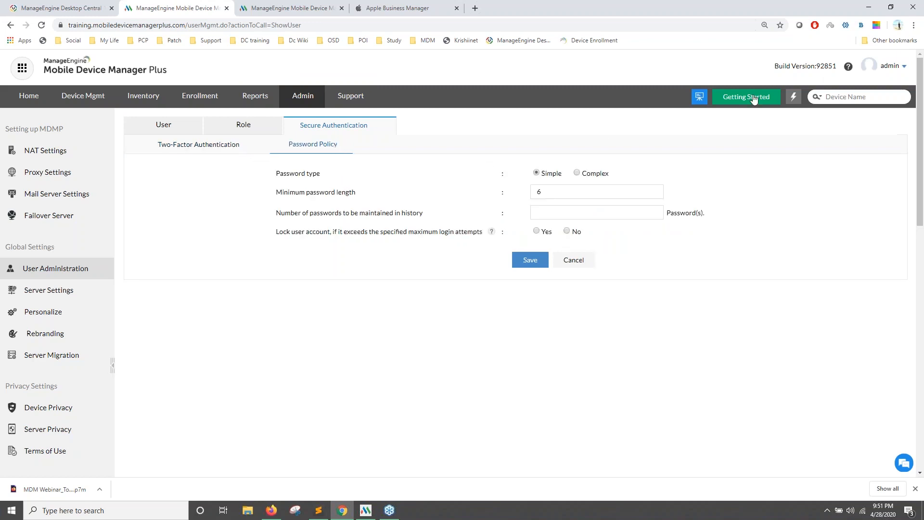
{"action": "key", "text": "alt+Tab"}
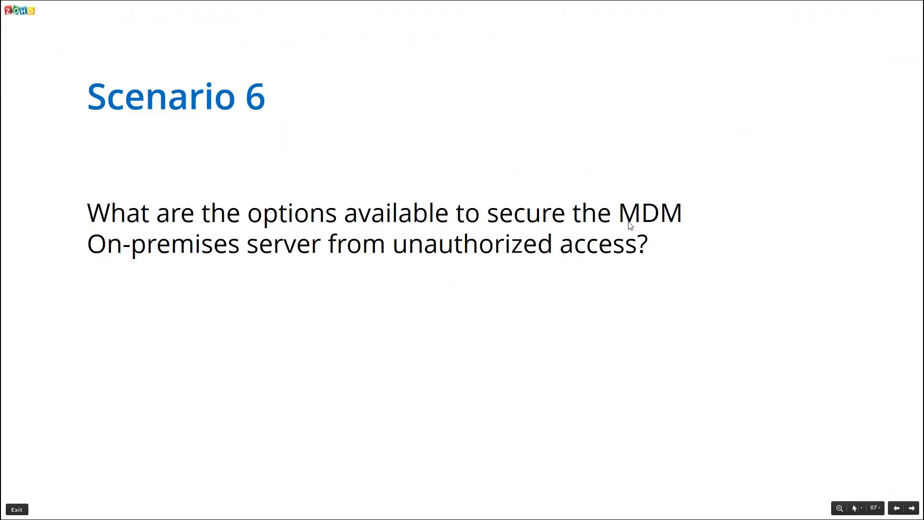
Advance to slide 88 (Scenario 7, PII in exported reports), then open the console's Admin overview.
{"action": "key", "text": "Right"}
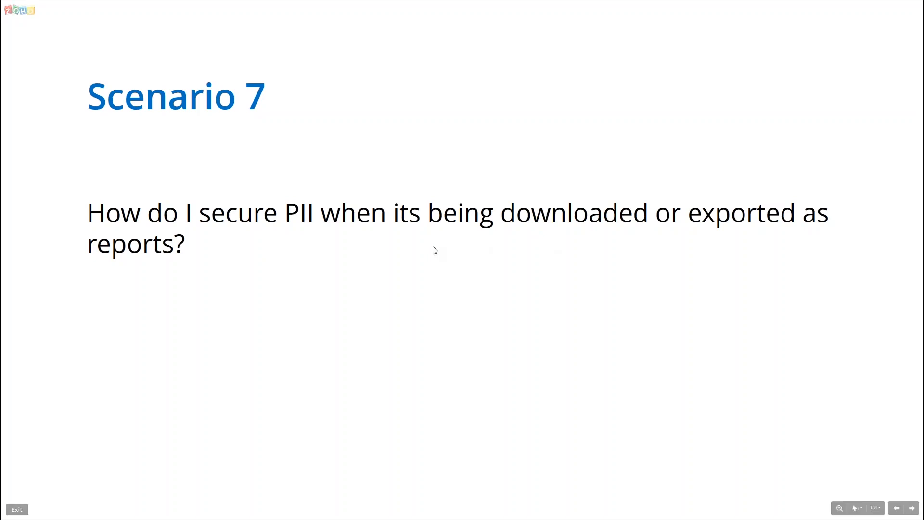
{"action": "key", "text": "alt+Tab"}
{"action": "left_click", "coordinate": [308, 96]}
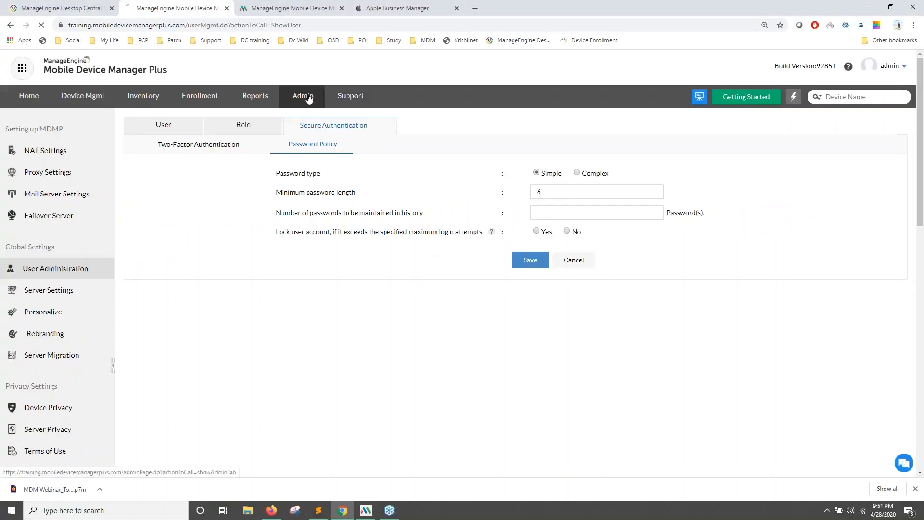
Change Export Settings so exported data hides PII, save, and go to Inventory.
{"action": "left_click", "coordinate": [603, 226]}
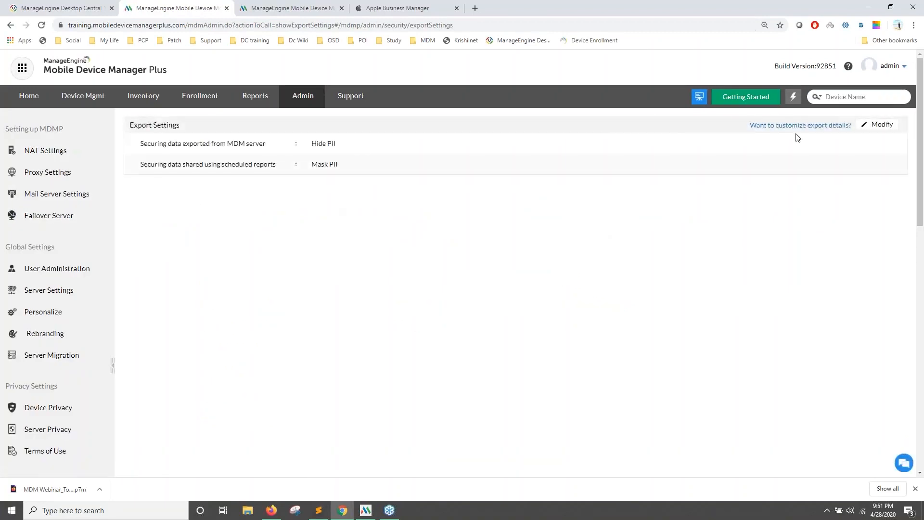
{"action": "left_click", "coordinate": [877, 125]}
{"action": "left_click", "coordinate": [340, 189]}
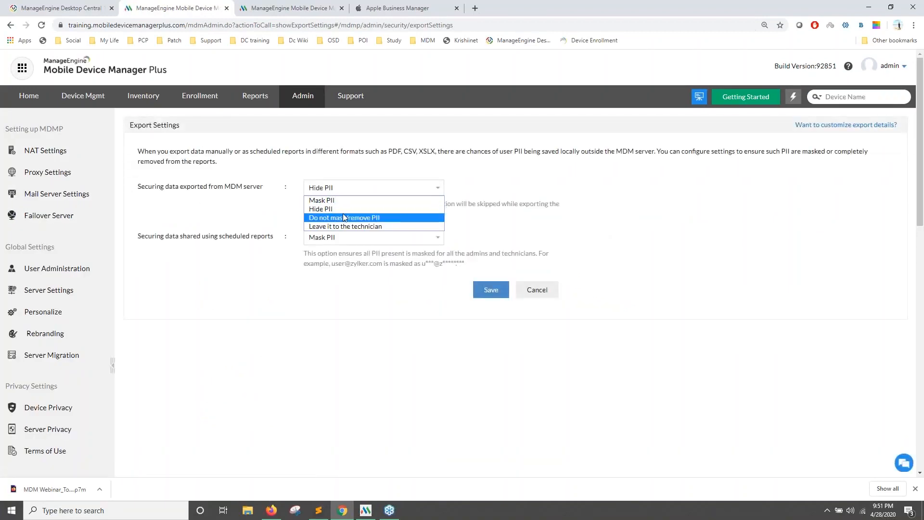
{"action": "left_click", "coordinate": [346, 219]}
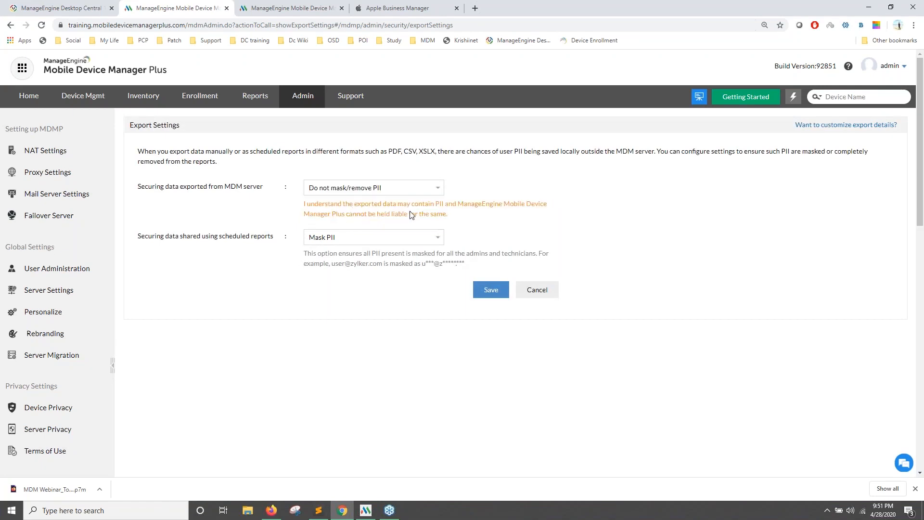
{"action": "left_click_drag", "start_coordinate": [178, 188], "coordinate": [202, 187]}
{"action": "left_click_drag", "start_coordinate": [228, 236], "coordinate": [257, 236]}
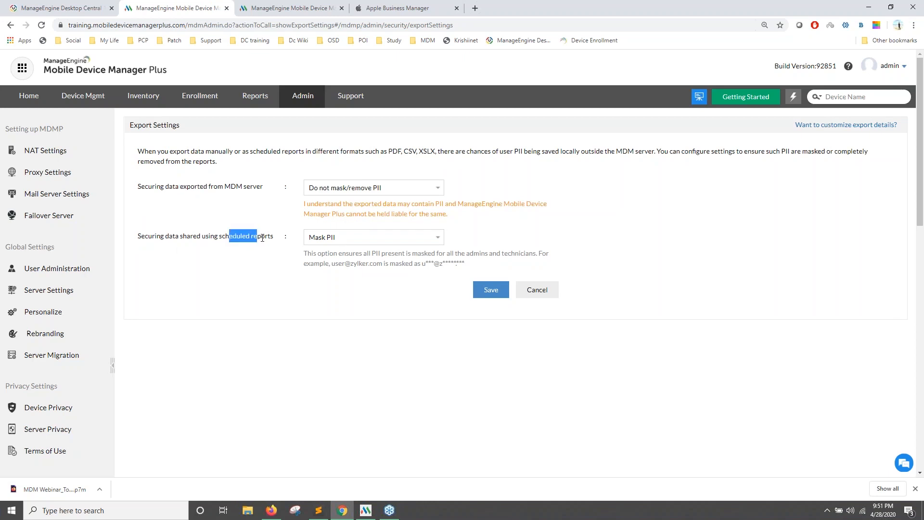
{"action": "left_click", "coordinate": [371, 188]}
{"action": "left_click", "coordinate": [339, 208]}
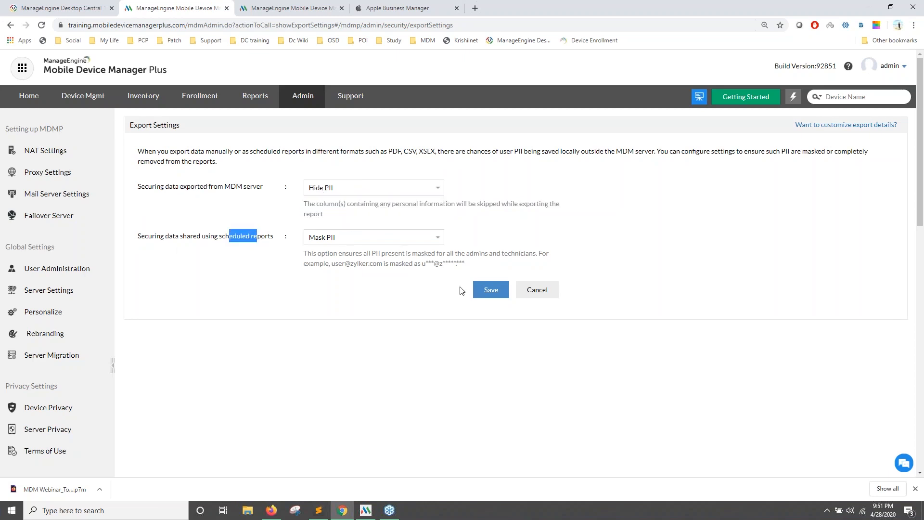
{"action": "left_click", "coordinate": [489, 290]}
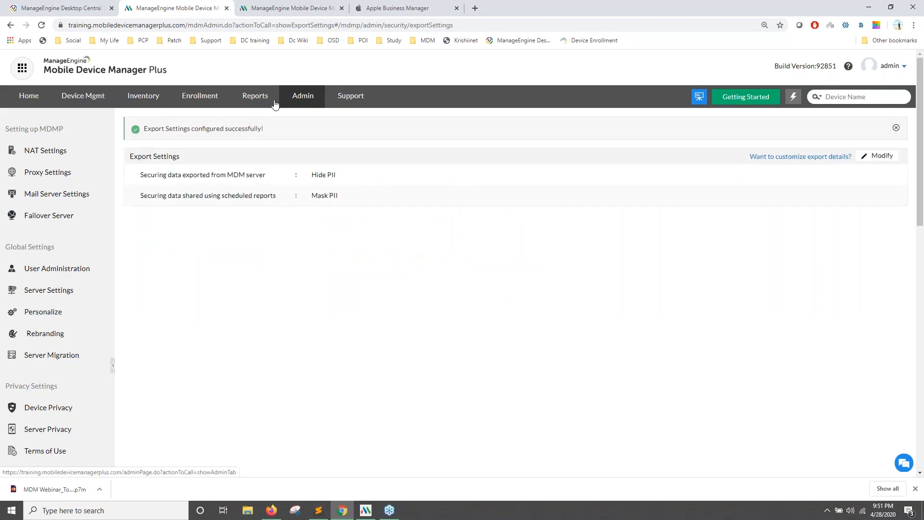
{"action": "left_click", "coordinate": [139, 105]}
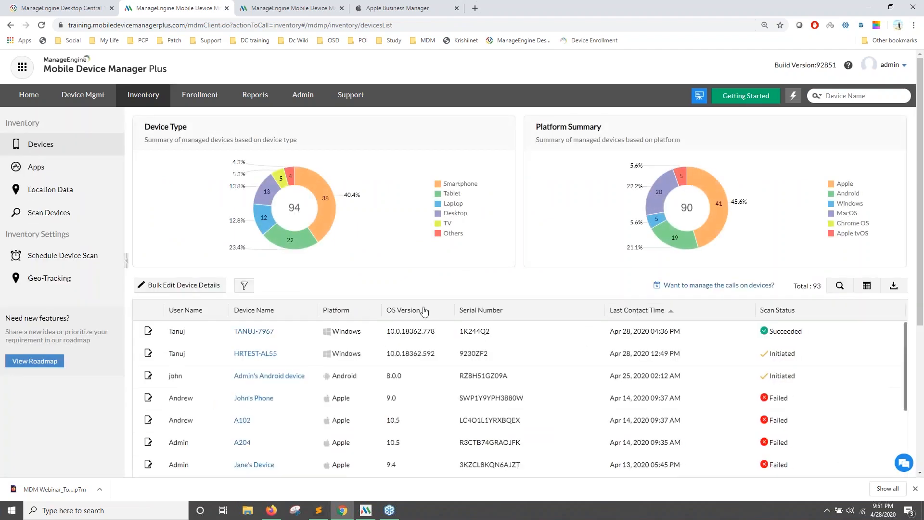
Show the IMEI column in the device table and export the device list as PDF.
{"action": "scroll", "coordinate": [423, 310], "scroll_direction": "down", "scroll_amount": 1}
{"action": "left_click", "coordinate": [863, 283]}
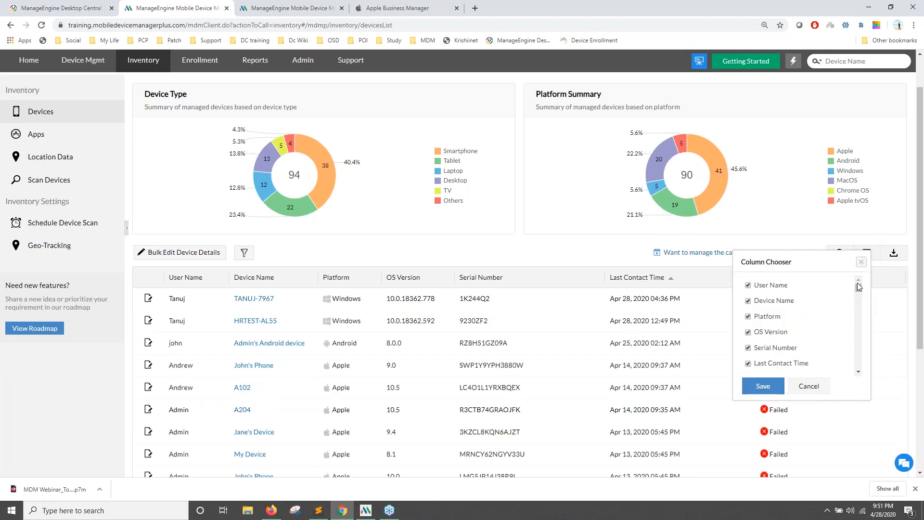
{"action": "scroll", "coordinate": [822, 309], "scroll_direction": "down", "scroll_amount": 8}
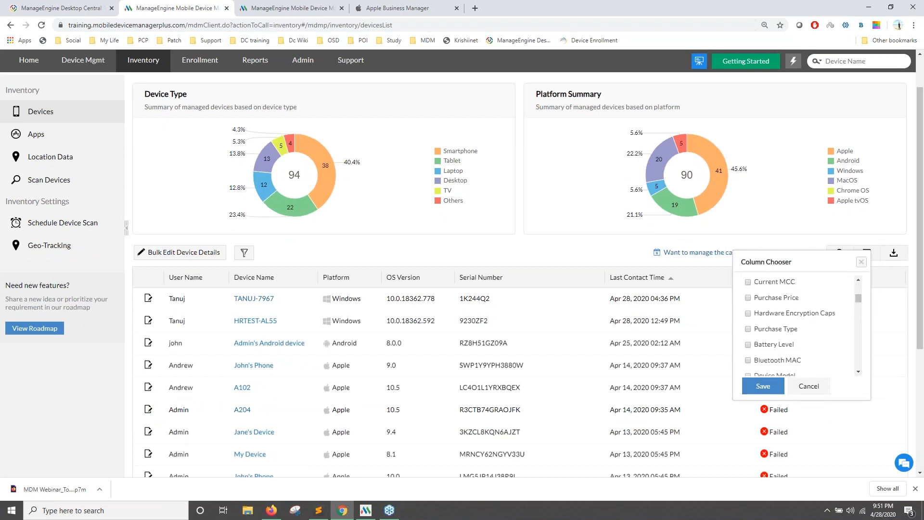
{"action": "scroll", "coordinate": [770, 340], "scroll_direction": "down", "scroll_amount": 3}
{"action": "scroll", "coordinate": [770, 339], "scroll_direction": "down", "scroll_amount": 6}
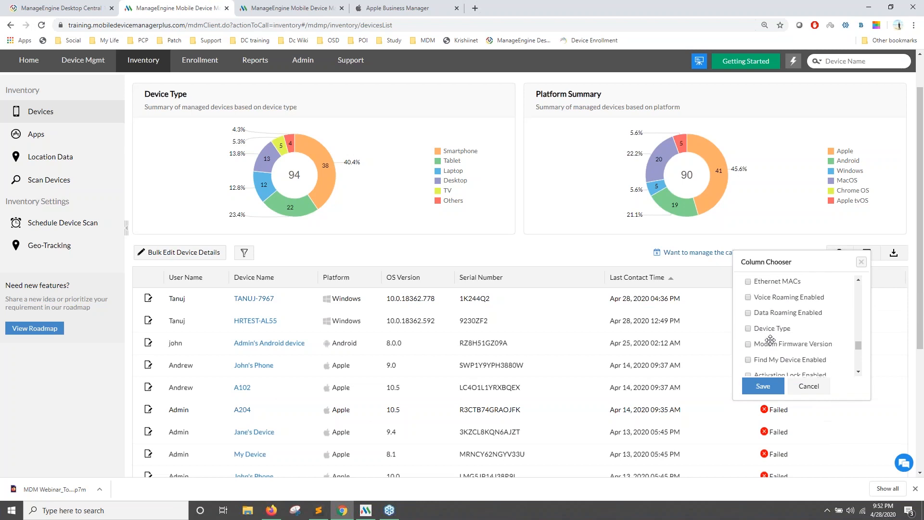
{"action": "scroll", "coordinate": [755, 339], "scroll_direction": "up", "scroll_amount": 3}
{"action": "scroll", "coordinate": [755, 340], "scroll_direction": "up", "scroll_amount": 4}
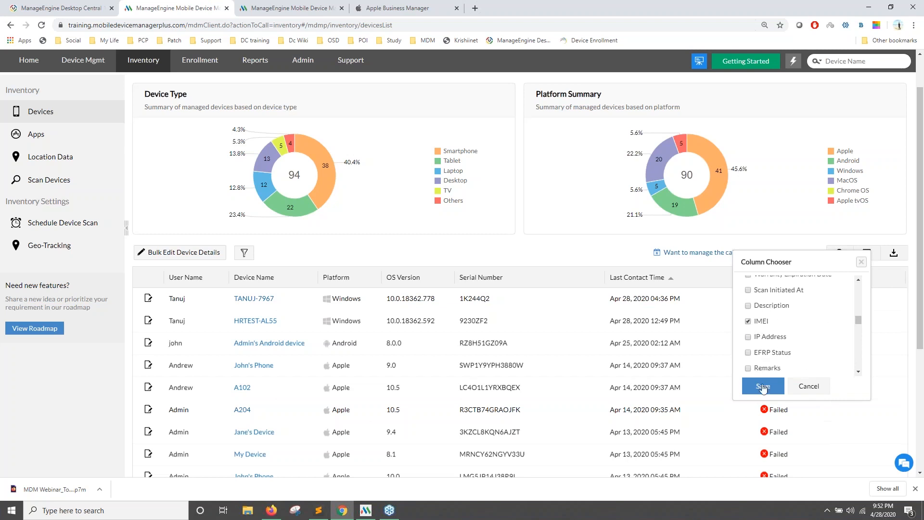
{"action": "left_click", "coordinate": [762, 386]}
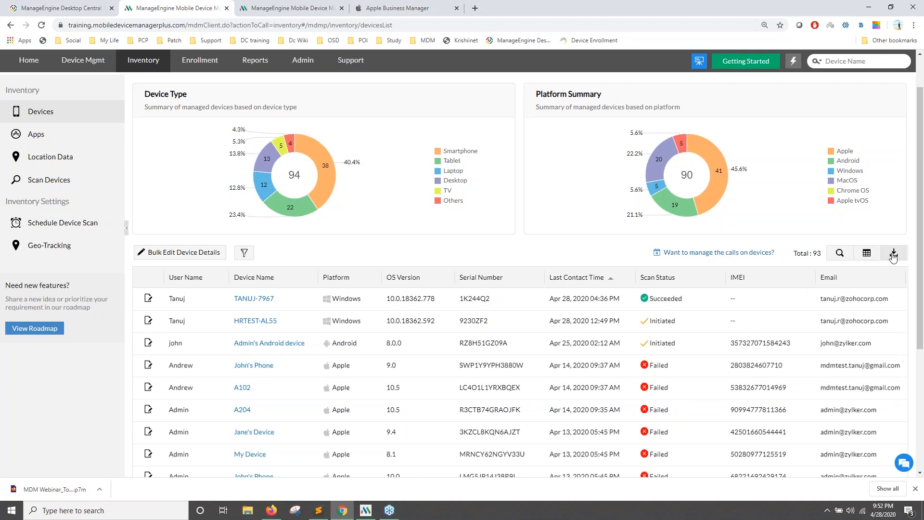
{"action": "left_click", "coordinate": [893, 253]}
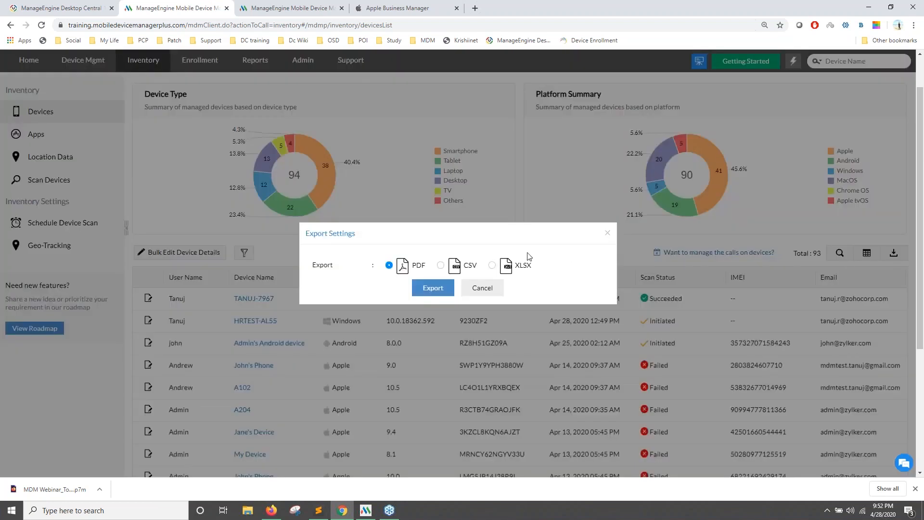
{"action": "left_click", "coordinate": [438, 290]}
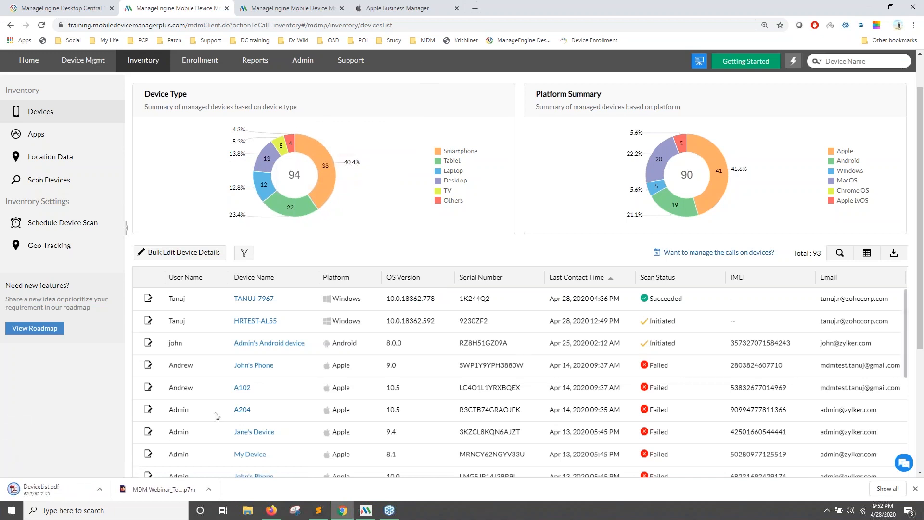
Open the downloaded DeviceList.pdf and scroll through its PII-hidden device report.
{"action": "left_click", "coordinate": [78, 487]}
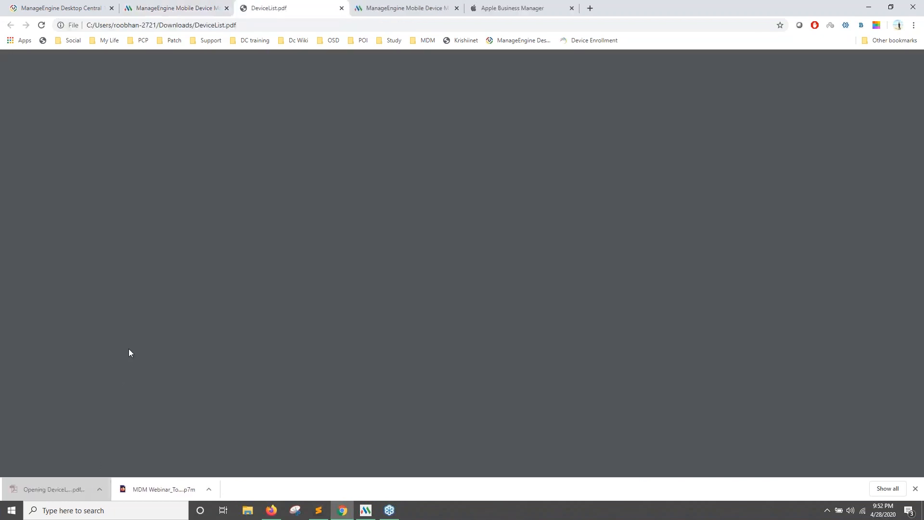
{"action": "scroll", "coordinate": [409, 361], "scroll_direction": "down", "scroll_amount": 2}
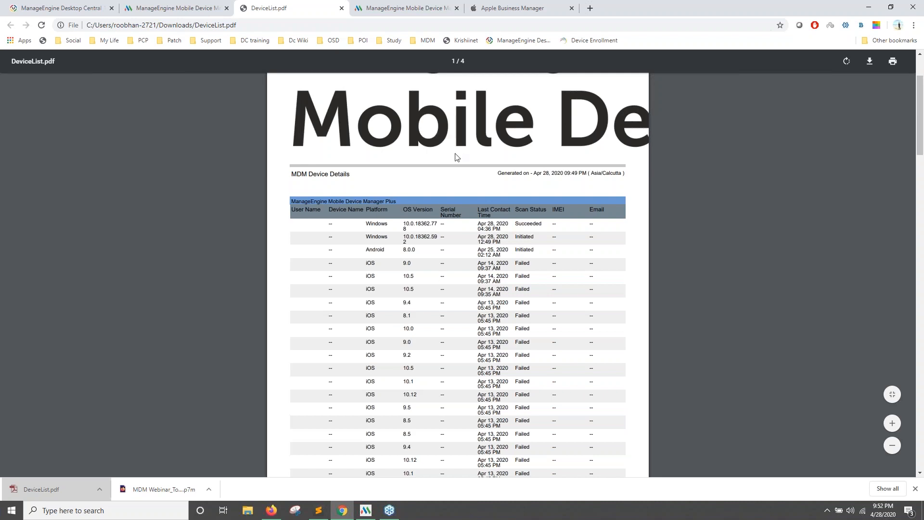
Close the DeviceList.pdf tab and open device TANUJ-7967's details.
{"action": "left_click", "coordinate": [157, 4]}
{"action": "left_click", "coordinate": [342, 8]}
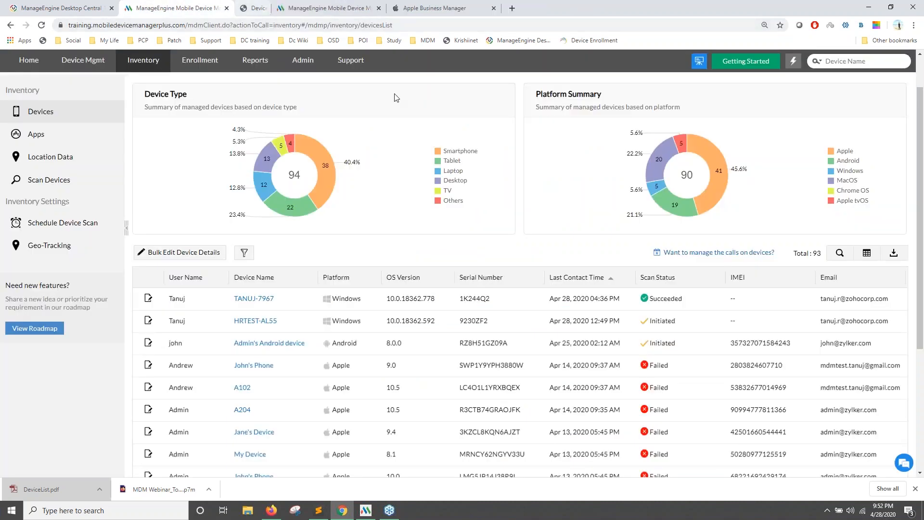
{"action": "scroll", "coordinate": [423, 357], "scroll_direction": "down", "scroll_amount": 2}
{"action": "scroll", "coordinate": [340, 361], "scroll_direction": "up", "scroll_amount": 1}
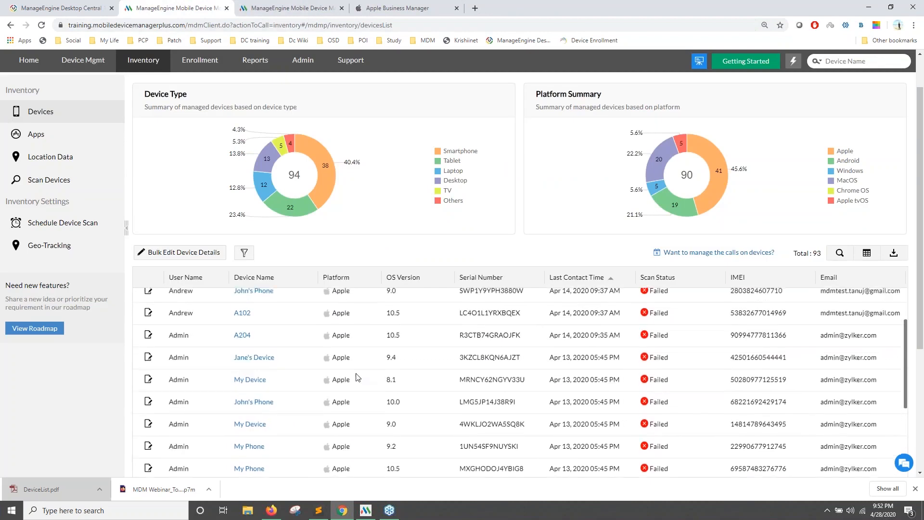
{"action": "scroll", "coordinate": [193, 298], "scroll_direction": "up", "scroll_amount": 2}
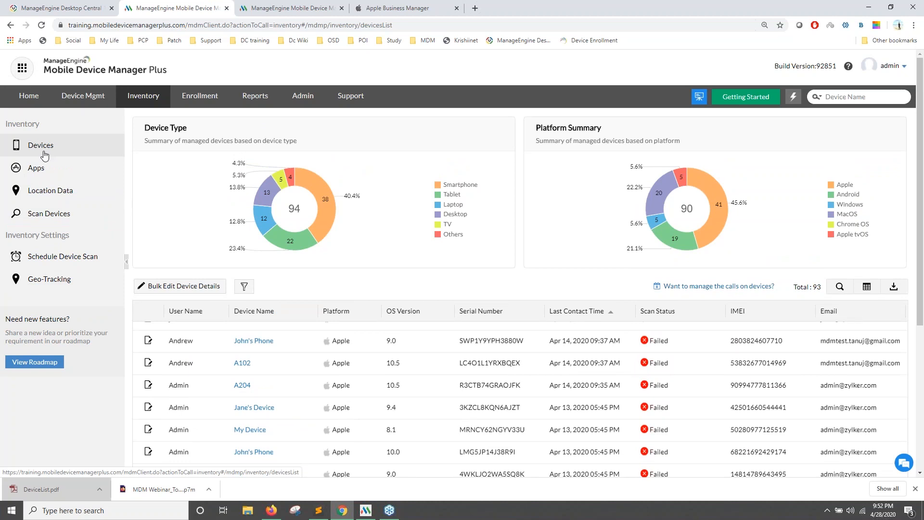
{"action": "scroll", "coordinate": [463, 336], "scroll_direction": "up", "scroll_amount": 3}
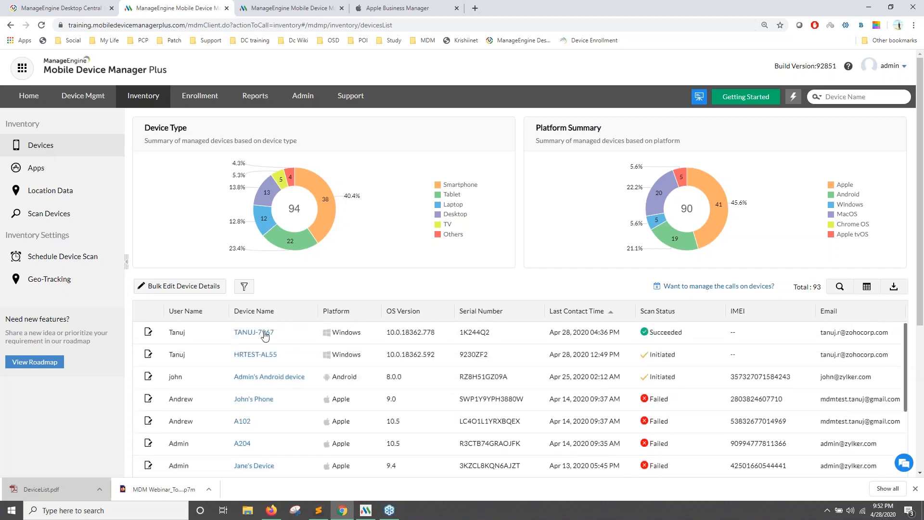
{"action": "left_click", "coordinate": [259, 333]}
Review TANUJ-7967's OS version and hardware information.
{"action": "scroll", "coordinate": [214, 256], "scroll_direction": "down", "scroll_amount": 1}
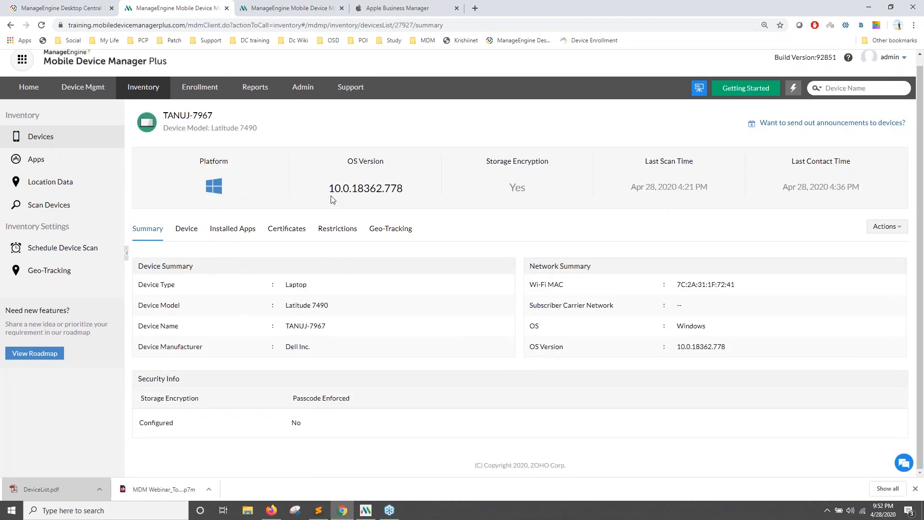
{"action": "left_click_drag", "start_coordinate": [326, 192], "coordinate": [391, 190]}
{"action": "left_click", "coordinate": [193, 229]}
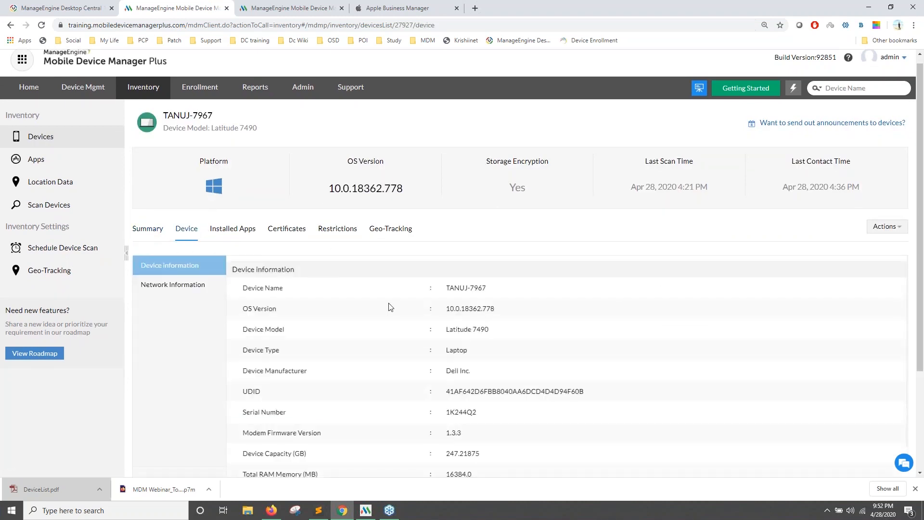
{"action": "scroll", "coordinate": [397, 337], "scroll_direction": "down", "scroll_amount": 3}
{"action": "scroll", "coordinate": [337, 332], "scroll_direction": "up", "scroll_amount": 2}
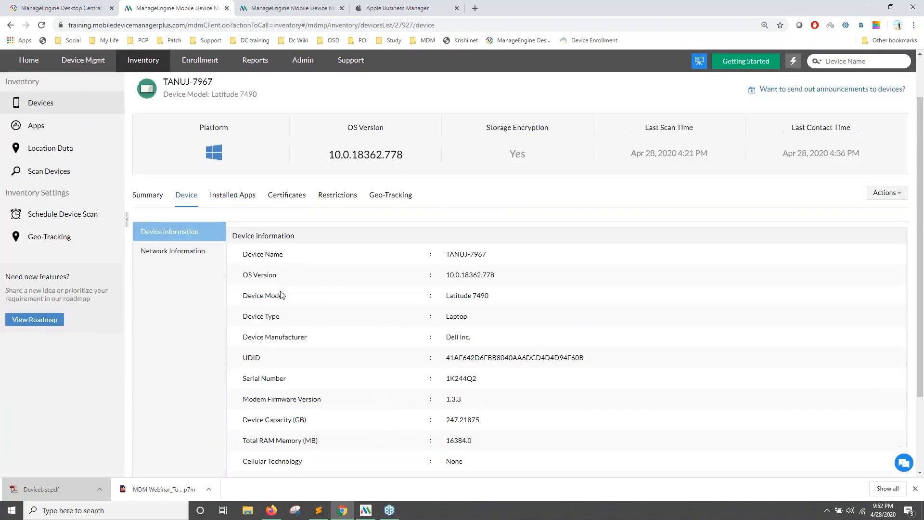
Check installed apps, certificates, the Disable SD card restriction, and the Geo-Tracking location map.
{"action": "left_click", "coordinate": [243, 194]}
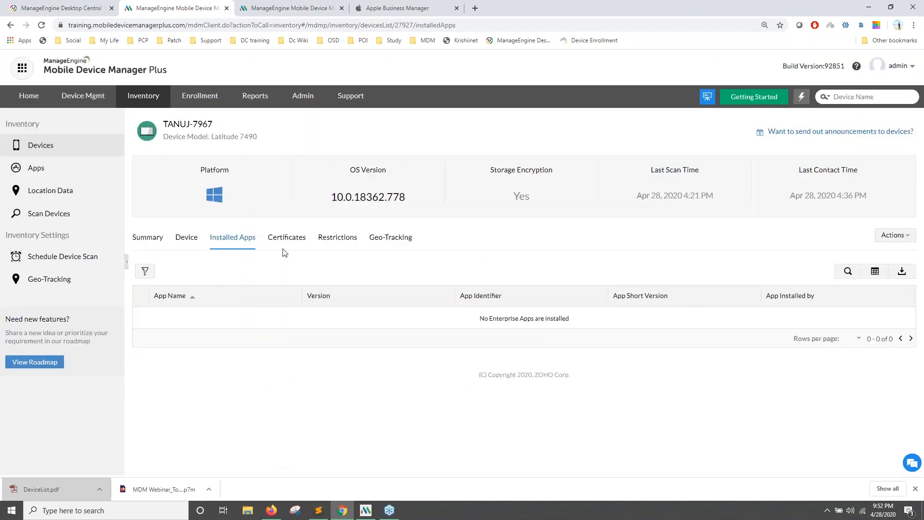
{"action": "left_click", "coordinate": [292, 241]}
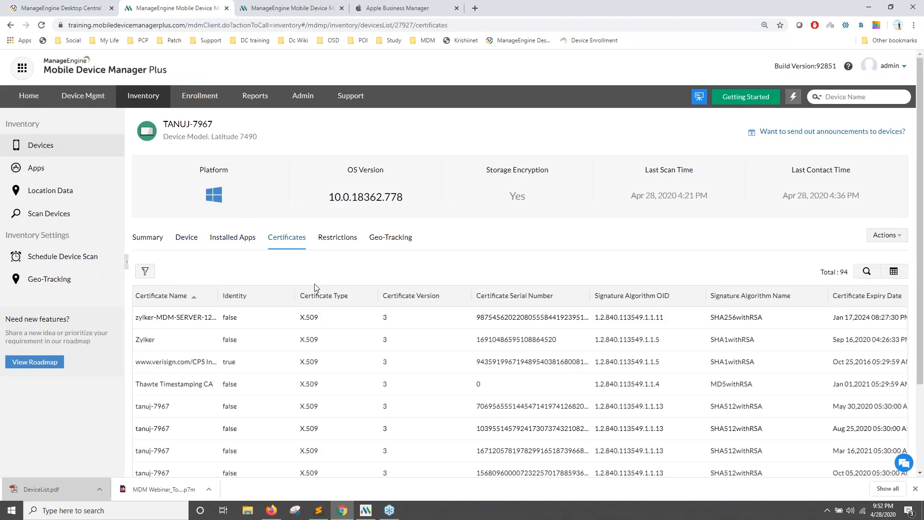
{"action": "left_click", "coordinate": [339, 240]}
{"action": "scroll", "coordinate": [239, 255], "scroll_direction": "down", "scroll_amount": 2}
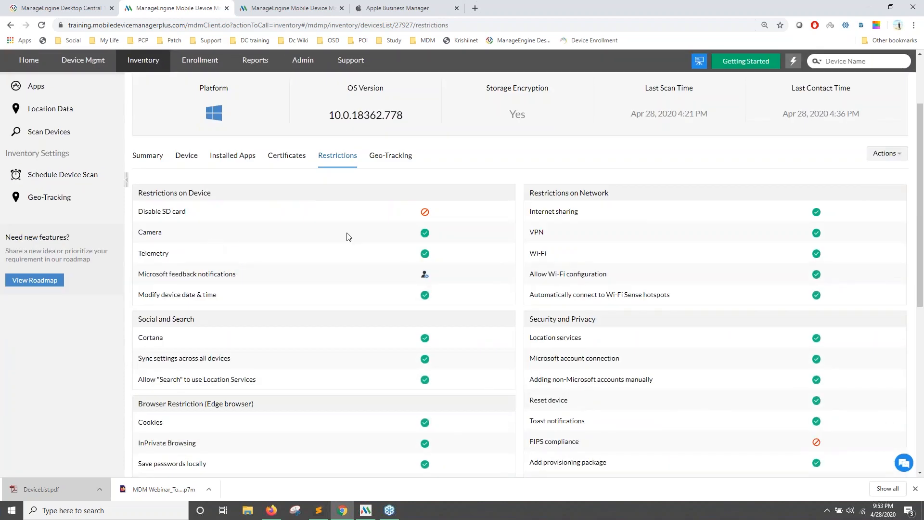
{"action": "scroll", "coordinate": [463, 231], "scroll_direction": "up", "scroll_amount": 2}
{"action": "left_click_drag", "start_coordinate": [250, 295], "coordinate": [158, 294]}
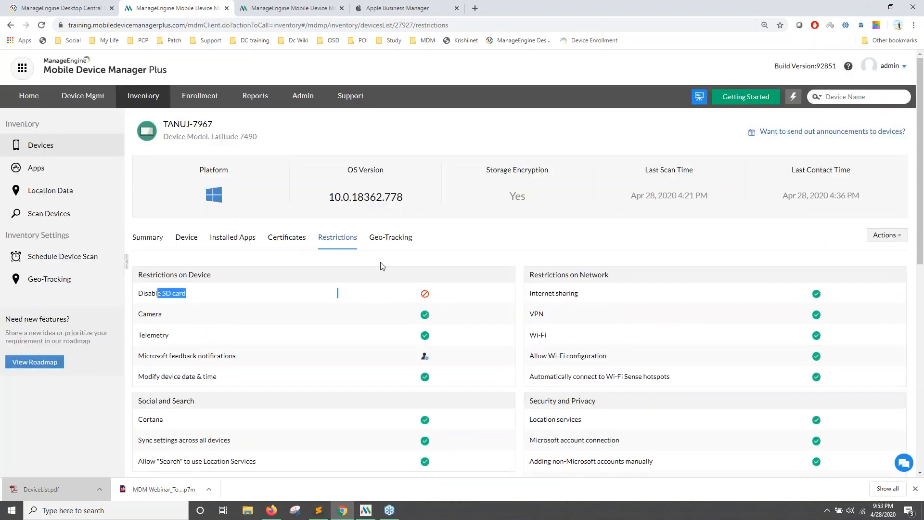
{"action": "left_click", "coordinate": [394, 242]}
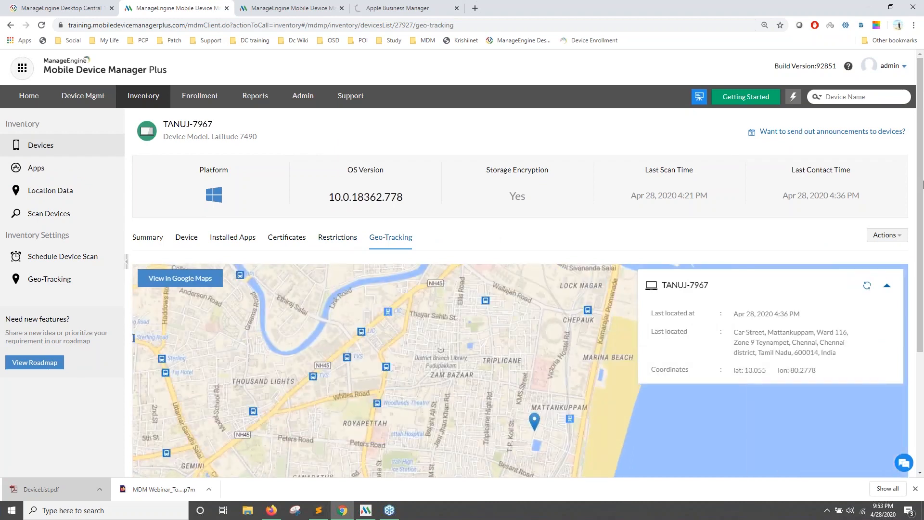
Request a fresh location for TANUJ-7967 with the Locate device action.
{"action": "scroll", "coordinate": [920, 195], "scroll_direction": "down", "scroll_amount": 3}
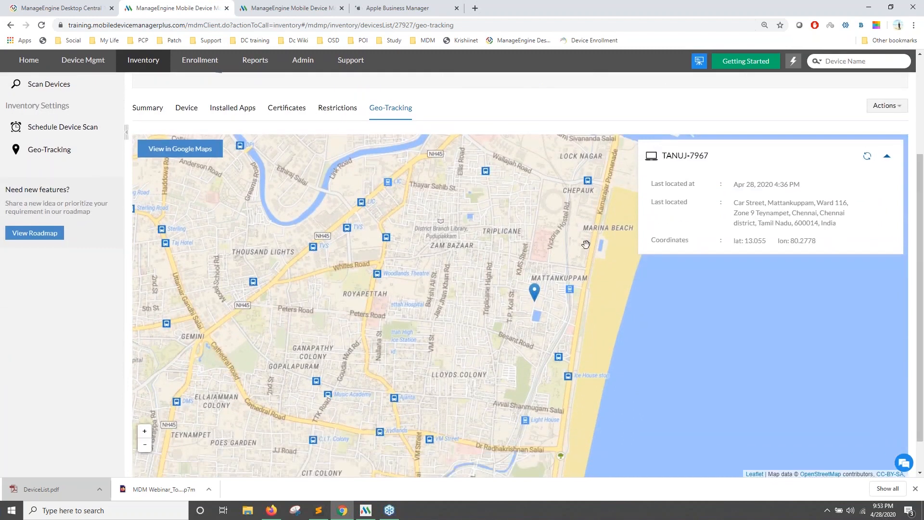
{"action": "scroll", "coordinate": [581, 252], "scroll_direction": "down", "scroll_amount": 1}
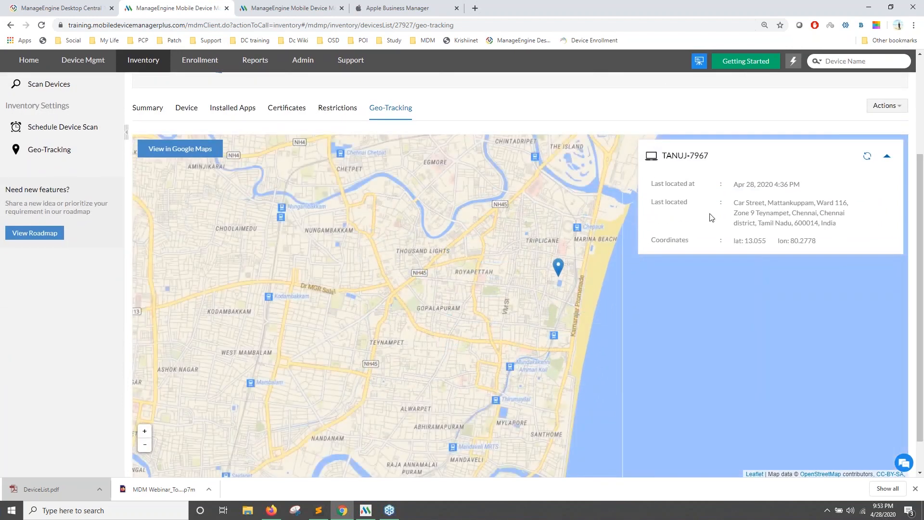
{"action": "scroll", "coordinate": [419, 269], "scroll_direction": "up", "scroll_amount": 1}
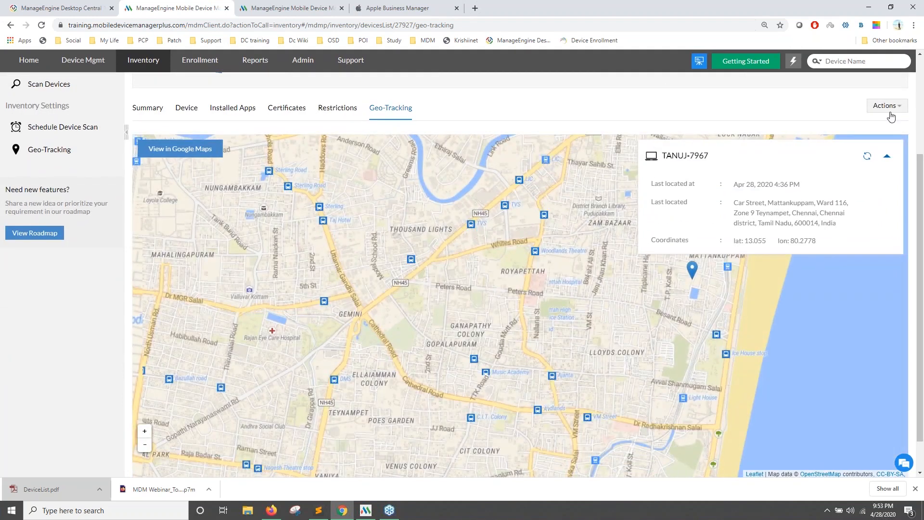
{"action": "left_click", "coordinate": [888, 107]}
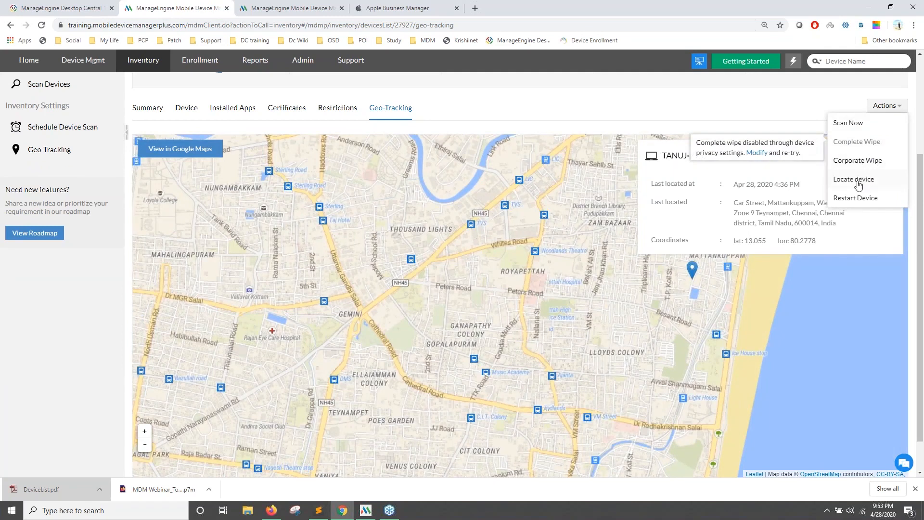
{"action": "left_click", "coordinate": [858, 185]}
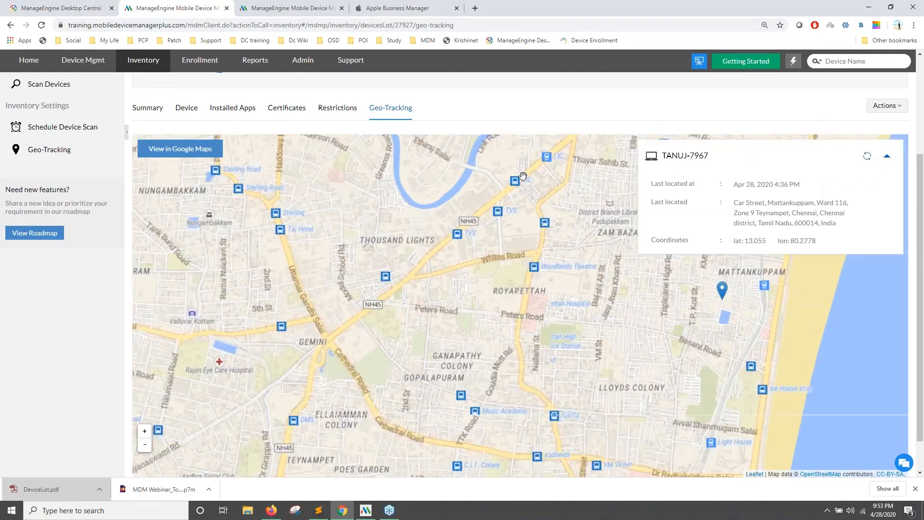
Return to the device summary and full device list, then switch back to the slides.
{"action": "left_click", "coordinate": [152, 108]}
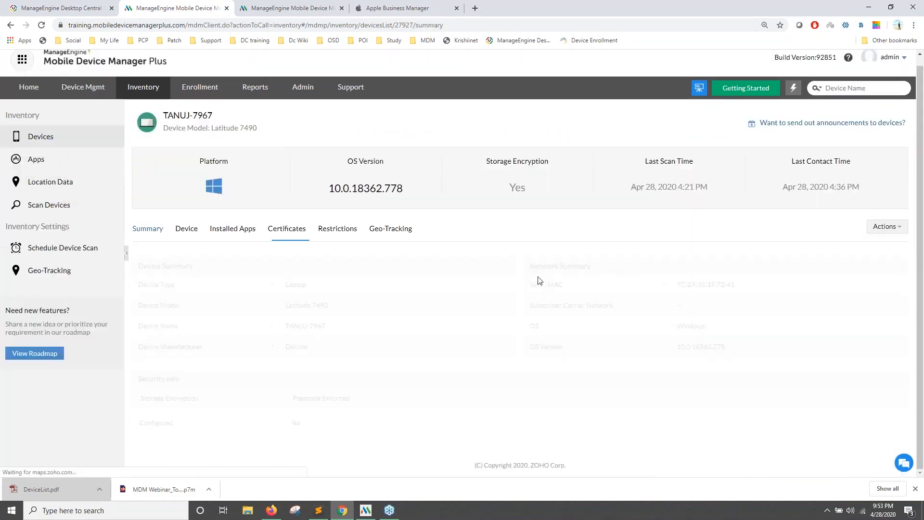
{"action": "left_click", "coordinate": [893, 234]}
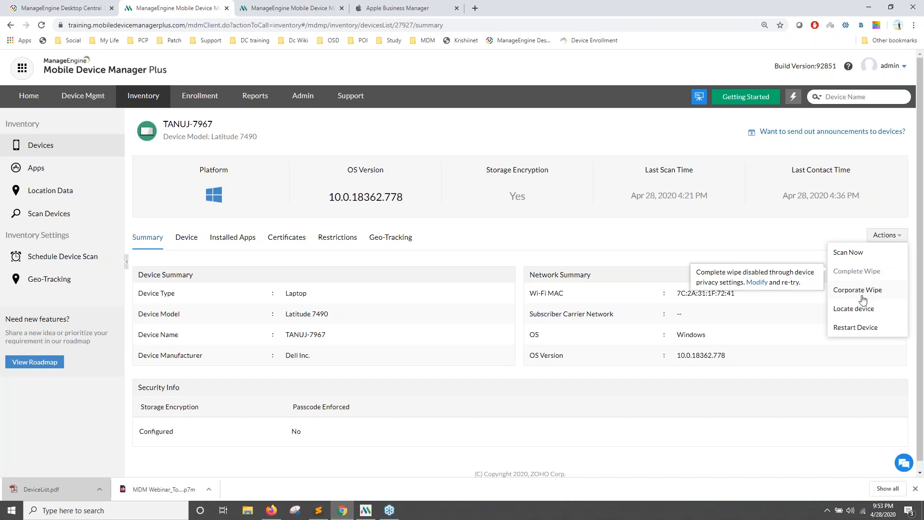
{"action": "left_click", "coordinate": [775, 249]}
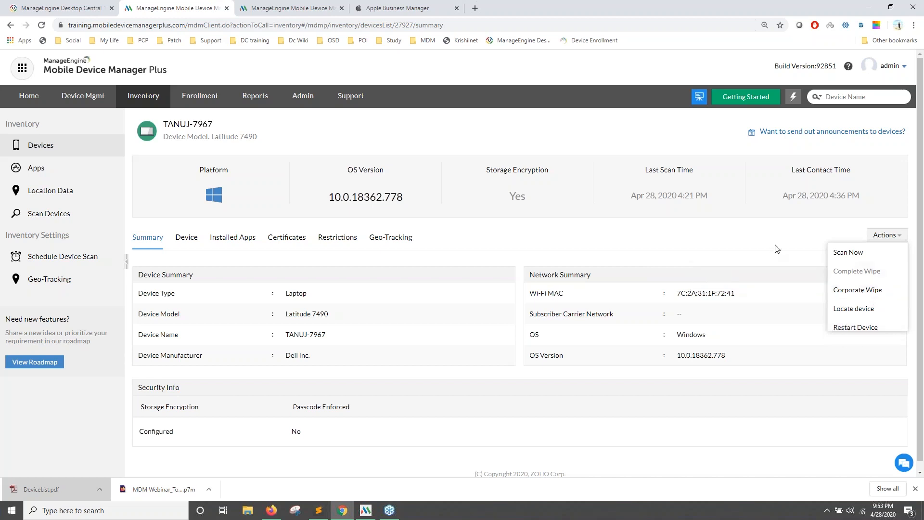
{"action": "left_click", "coordinate": [76, 147]}
{"action": "left_click", "coordinate": [362, 513]}
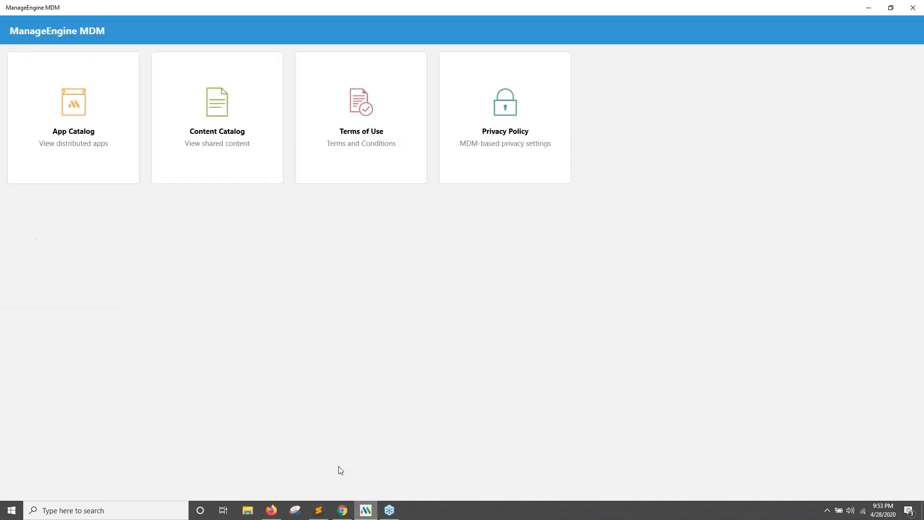
{"action": "left_click", "coordinate": [272, 508]}
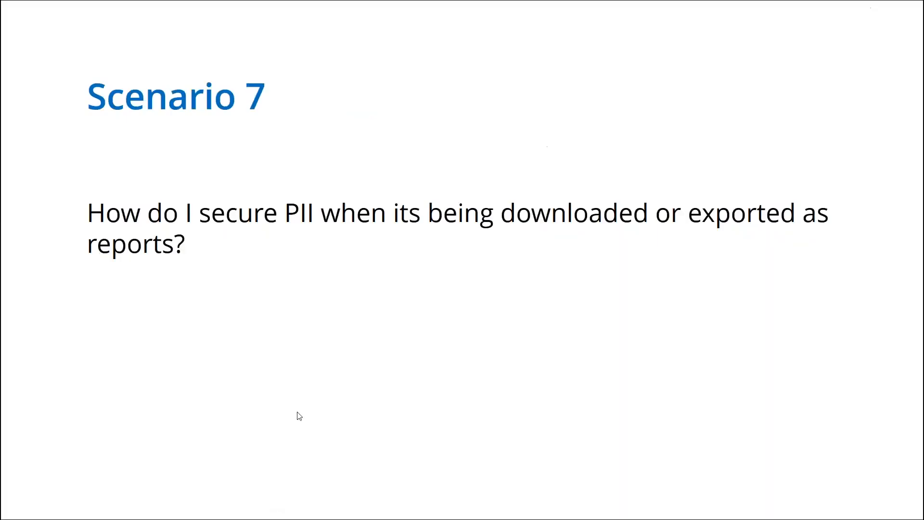
Advance two slides past Rate us to the 'Spread a word' closing slide.
{"action": "key", "text": "Right"}
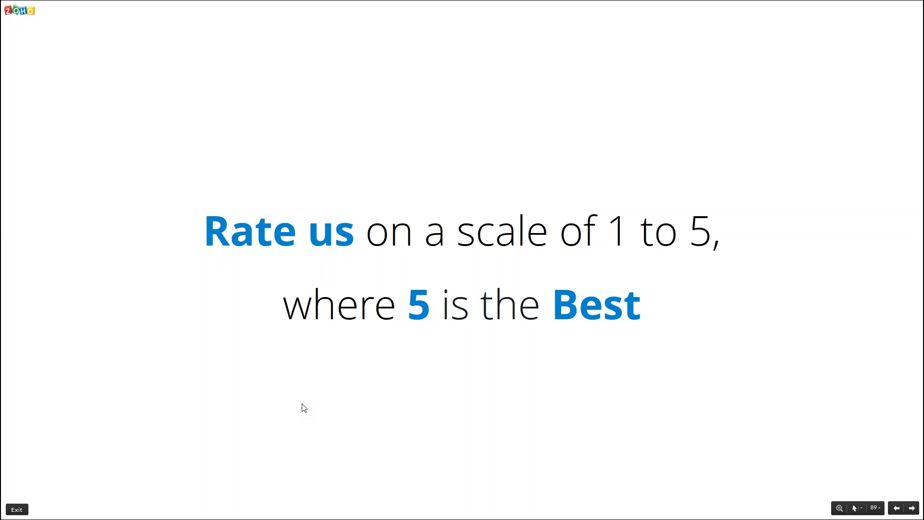
{"action": "key", "text": "Right"}
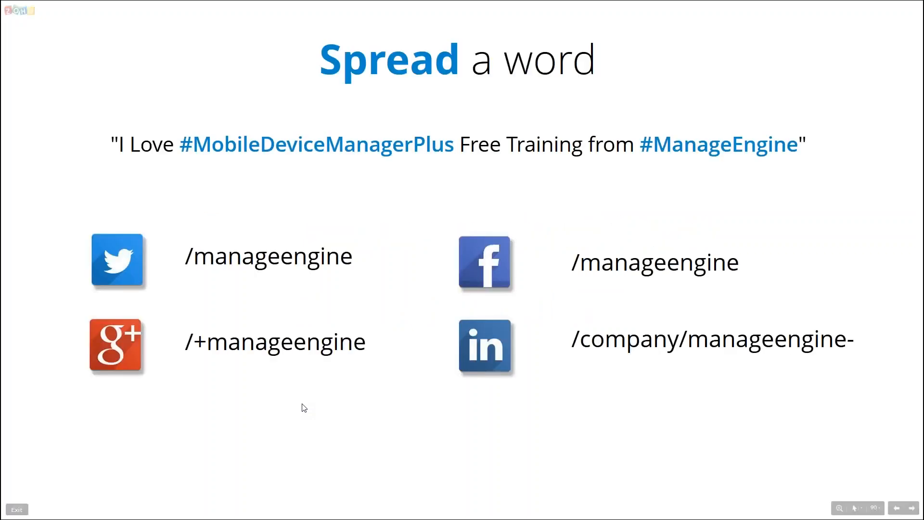